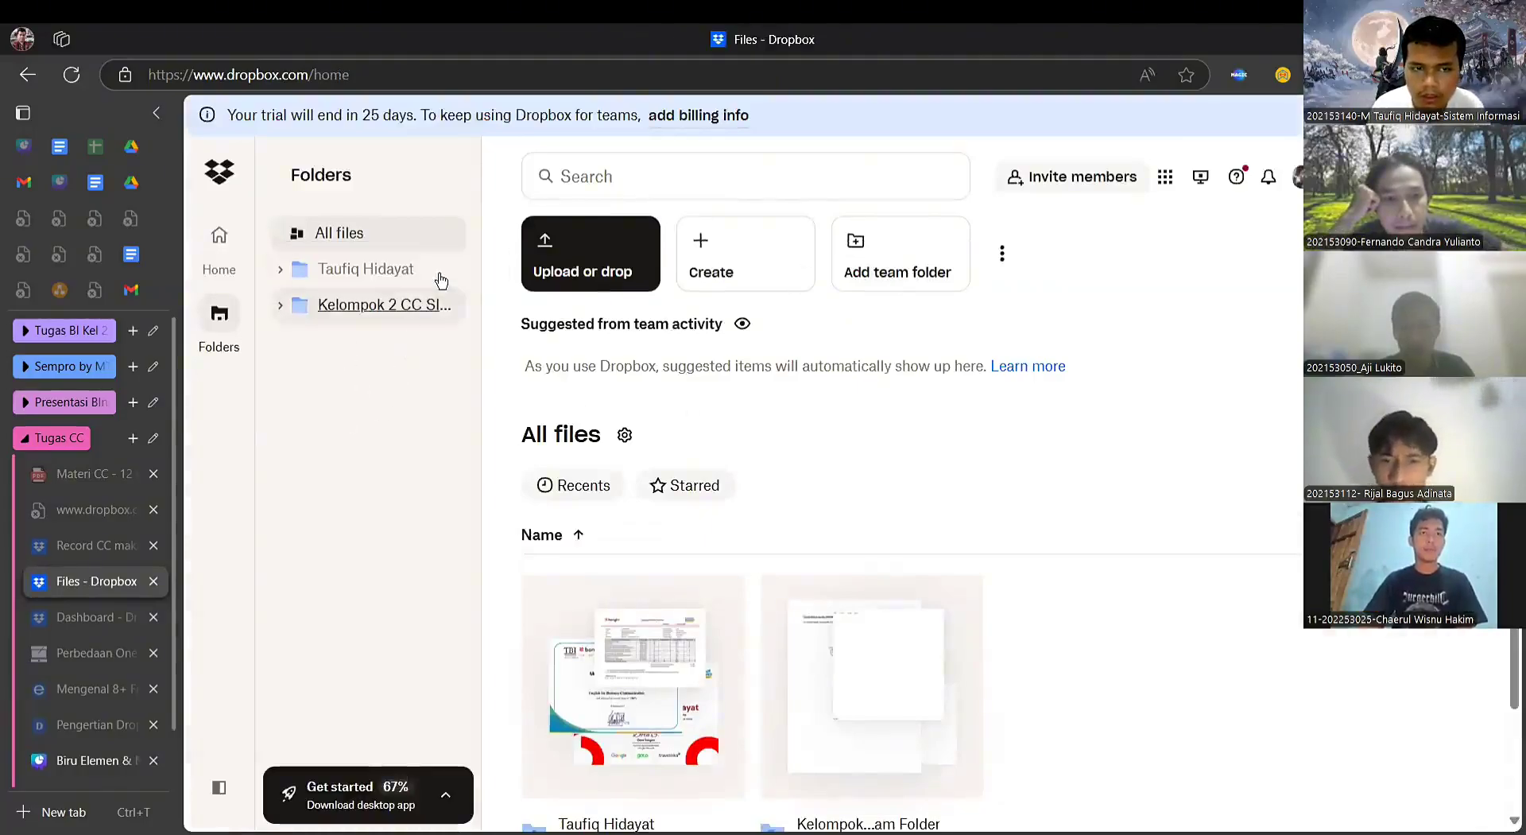
- Upload the file "Kontrak Kuliah - Cloud Computing.pdf" to the Kelompok 2 CC SIB 24 Team Folder
click(379, 309)
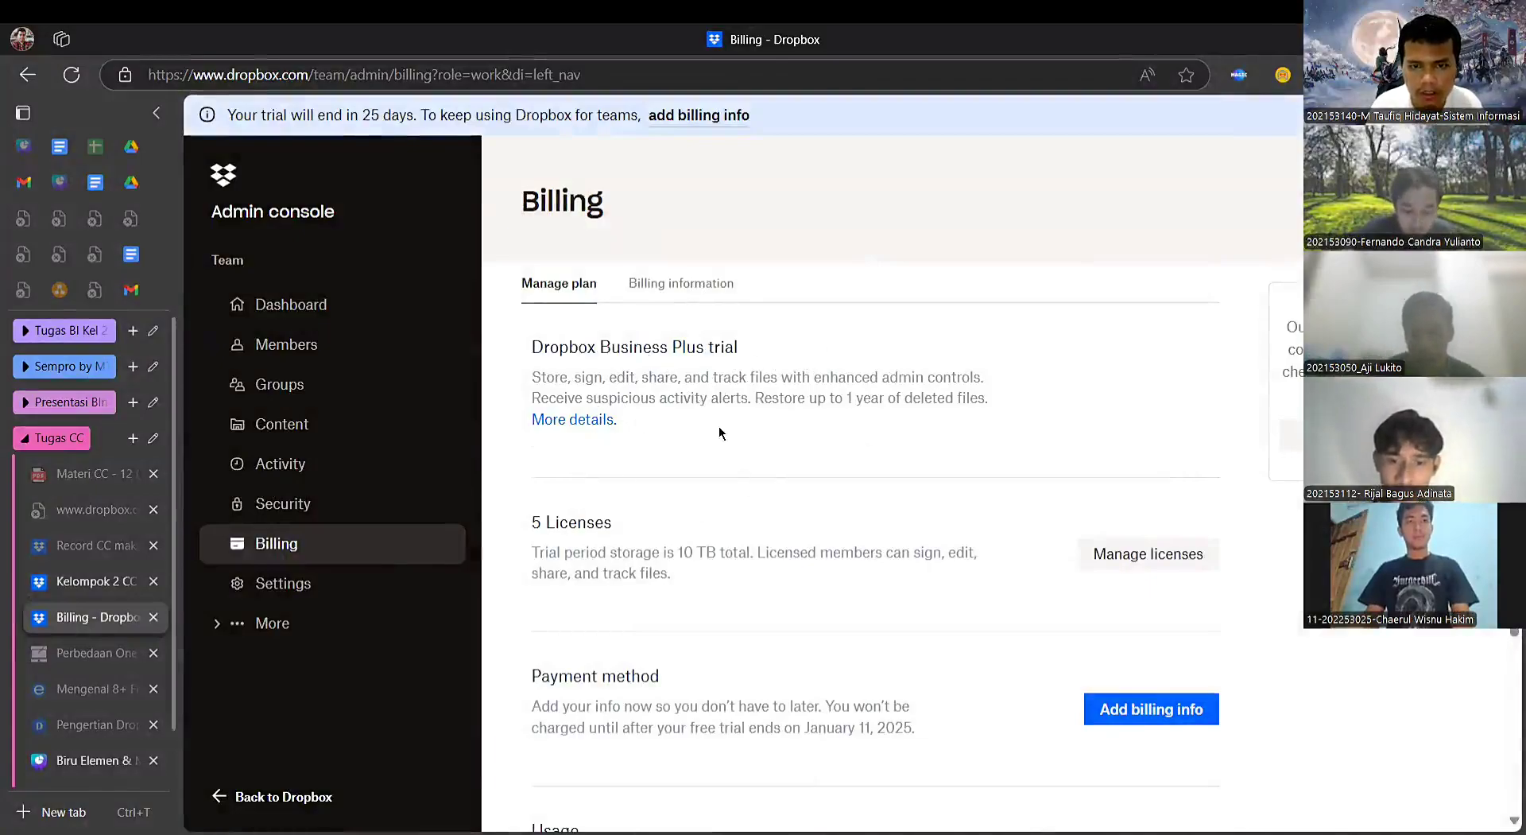
click(83, 584)
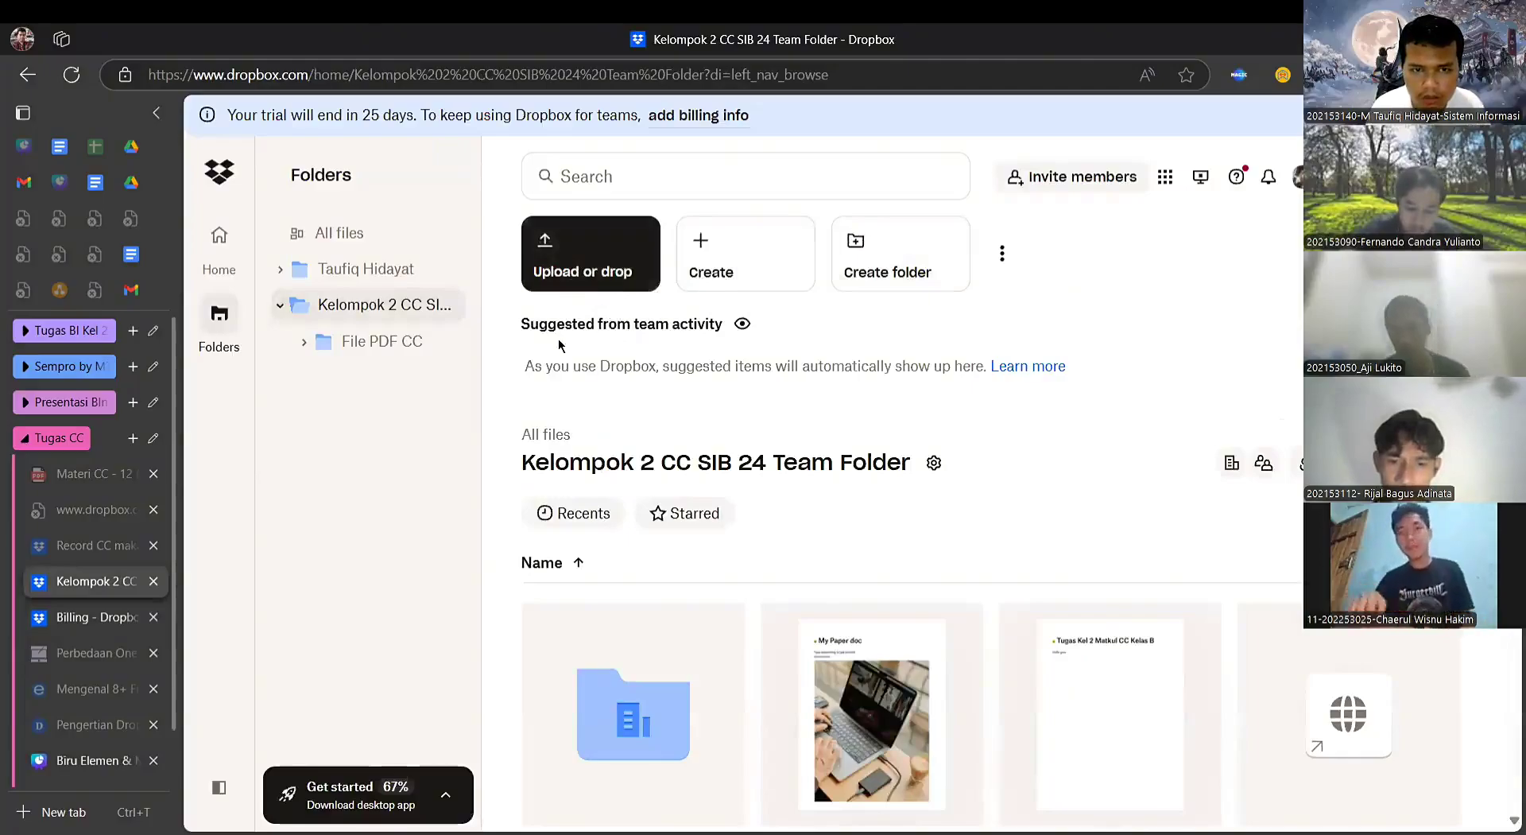
click(617, 272)
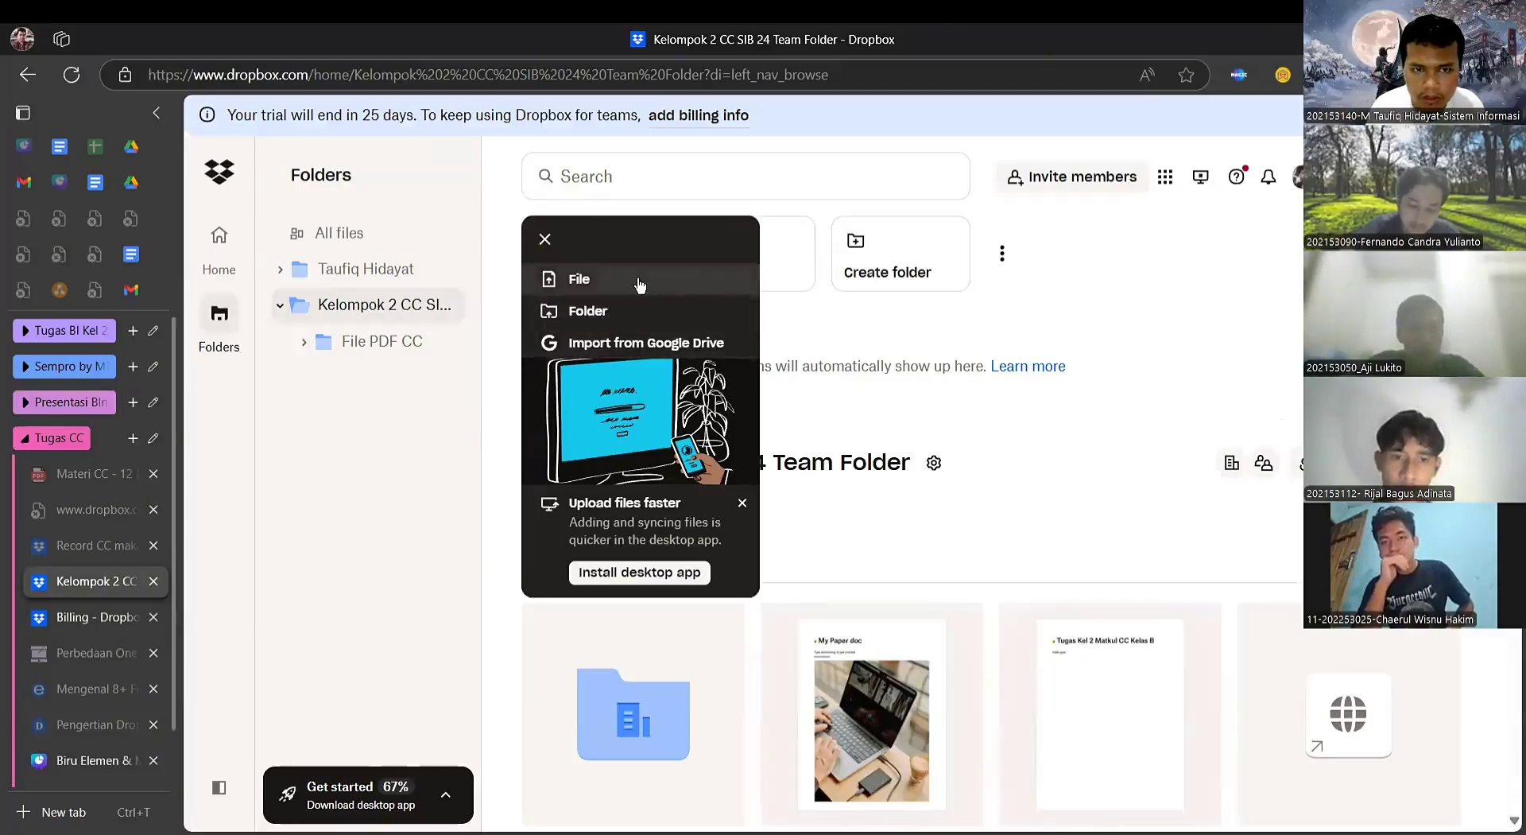
click(612, 280)
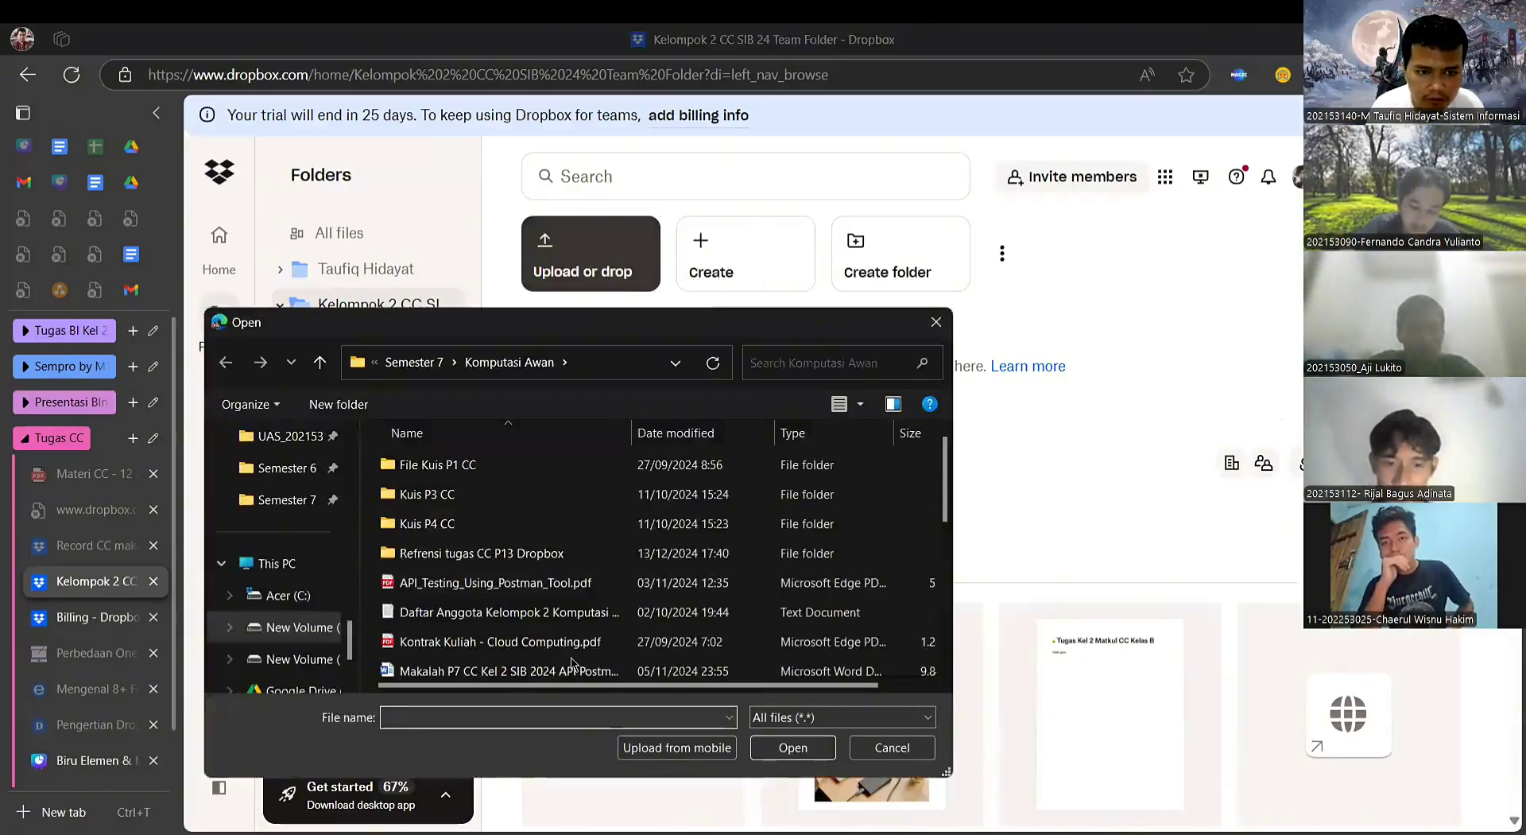
scroll(591, 515, down, 1)
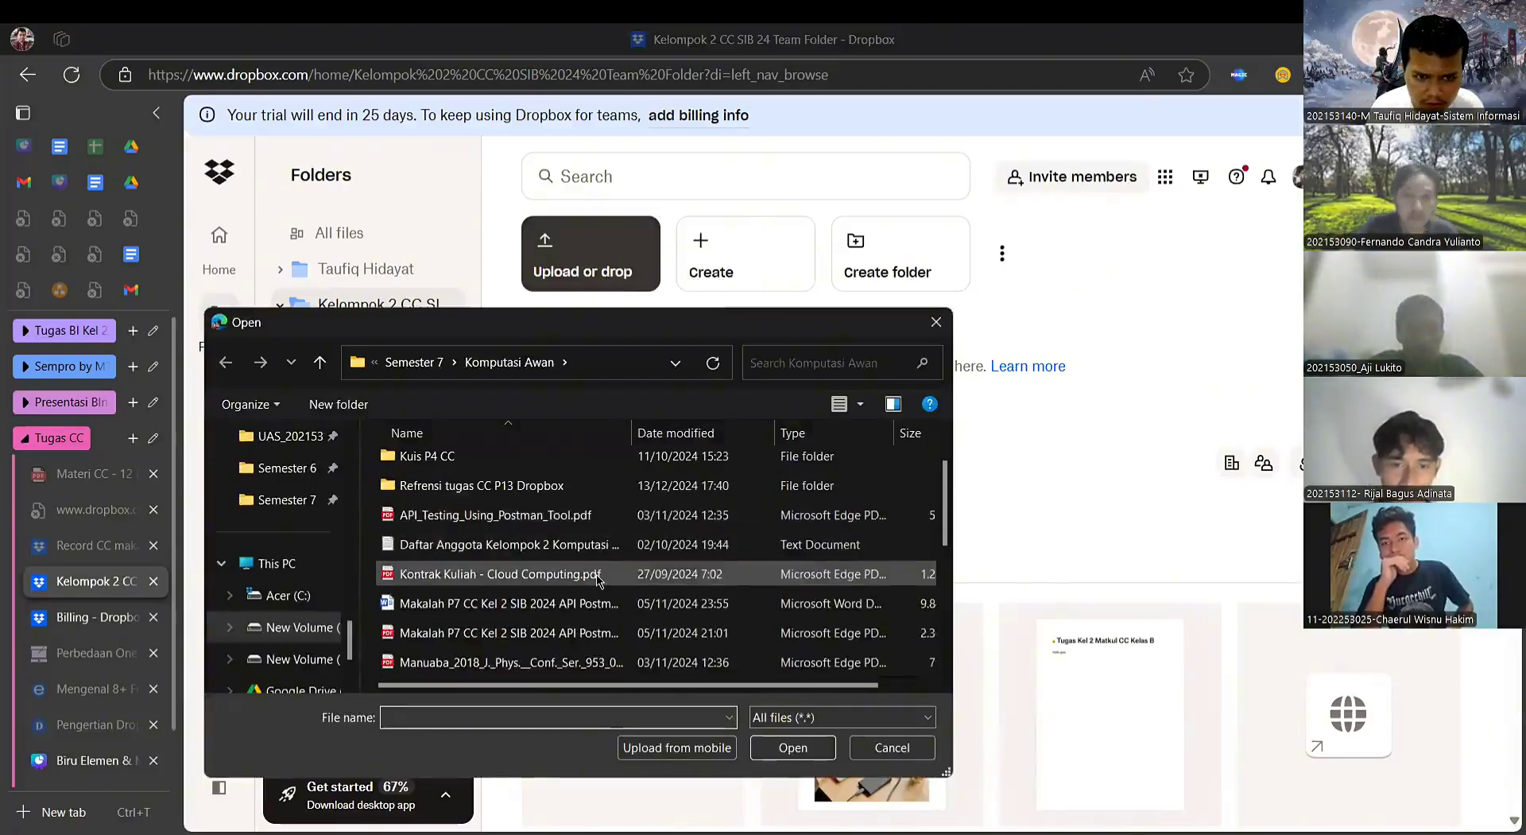
double_click(567, 576)
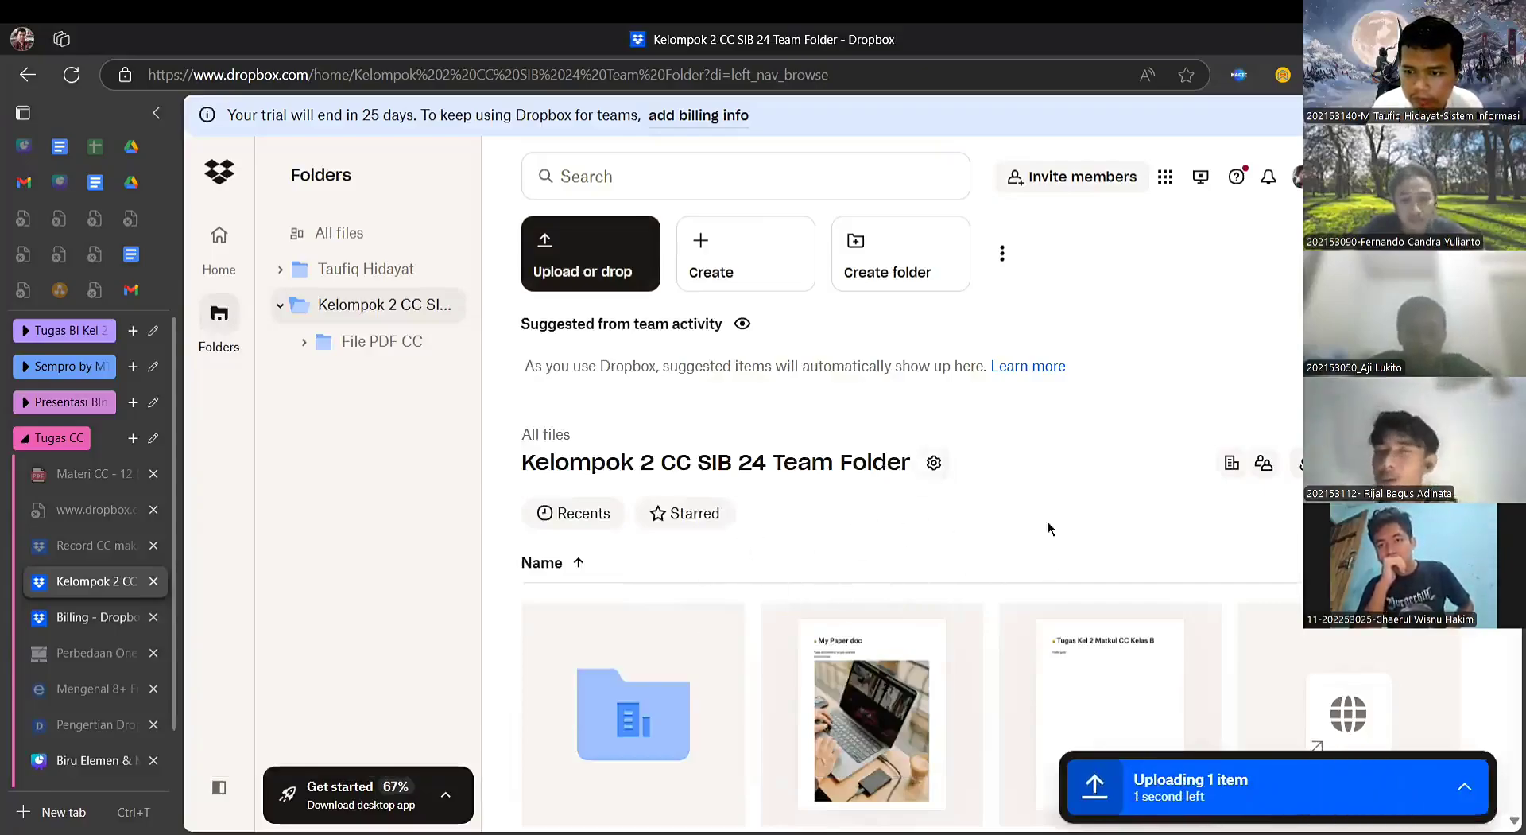
click(1464, 787)
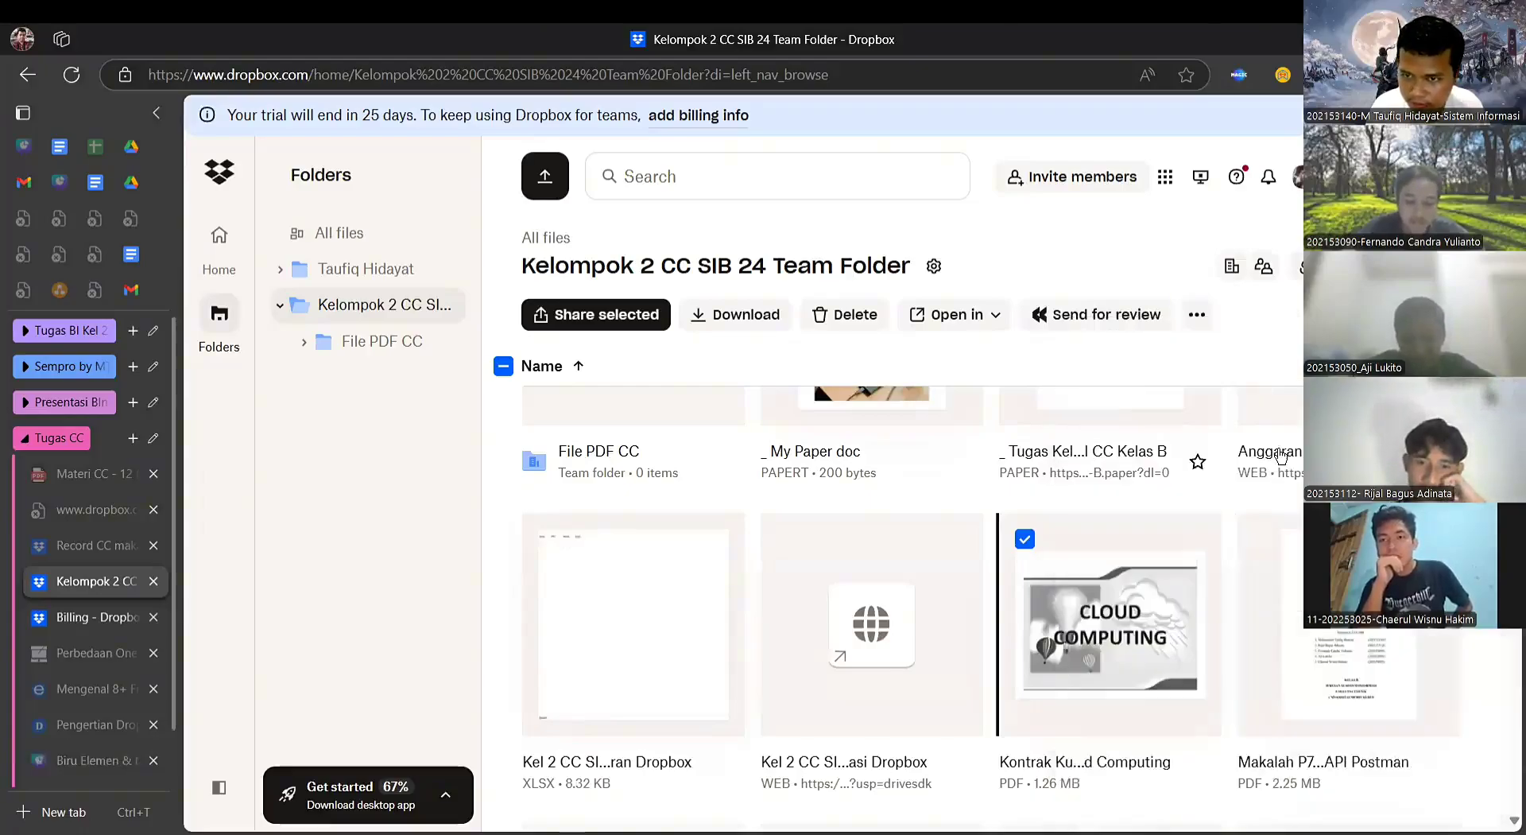
- Preview the uploaded Kontrak Kuliah - Cloud Computing PDF, look through its first pages, and close the preview
scroll(984, 496, up, 2)
scroll(1228, 557, down, 5)
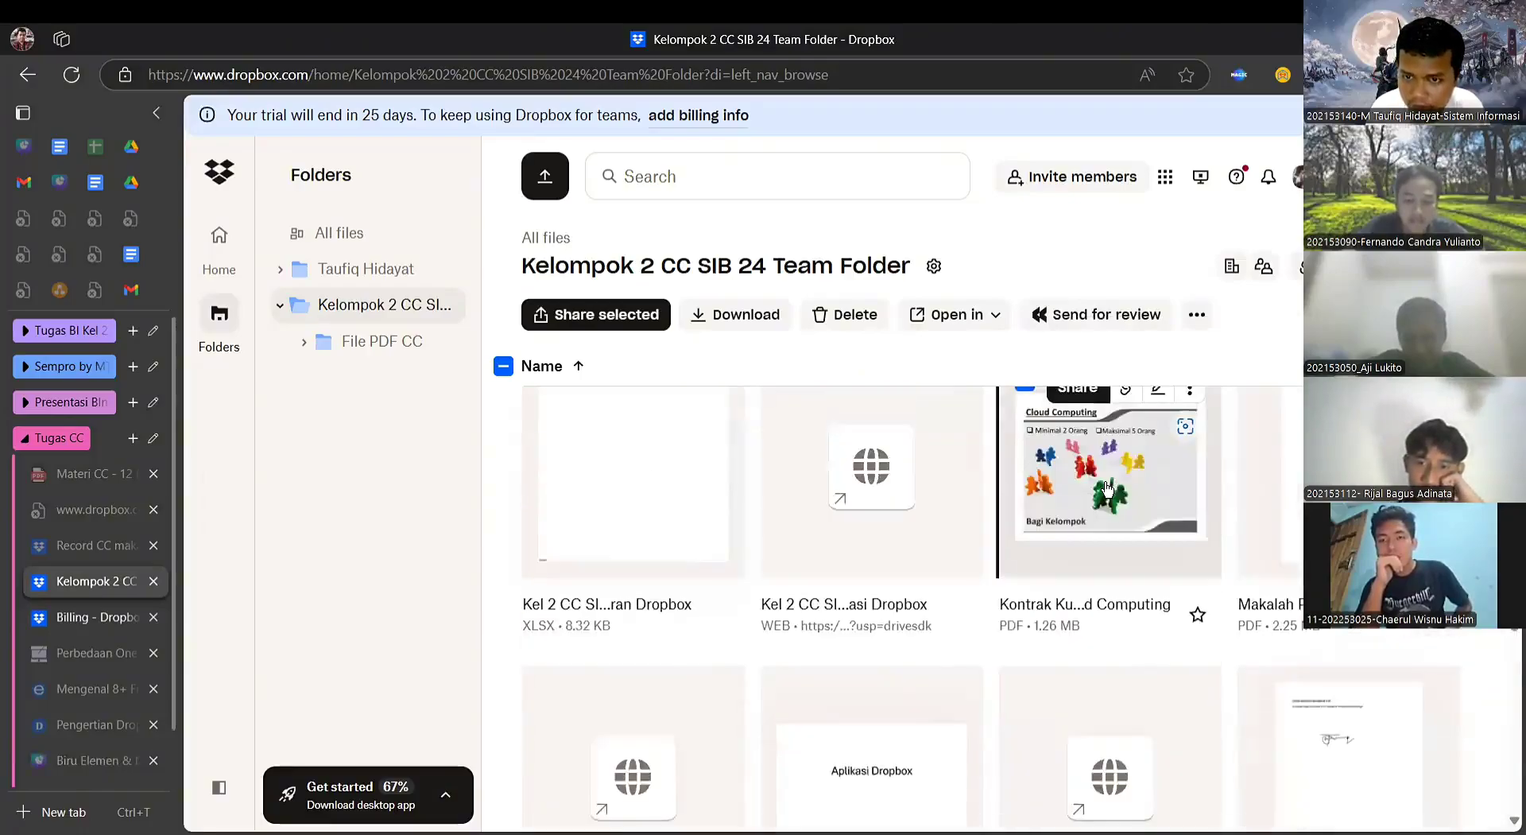
click(1105, 489)
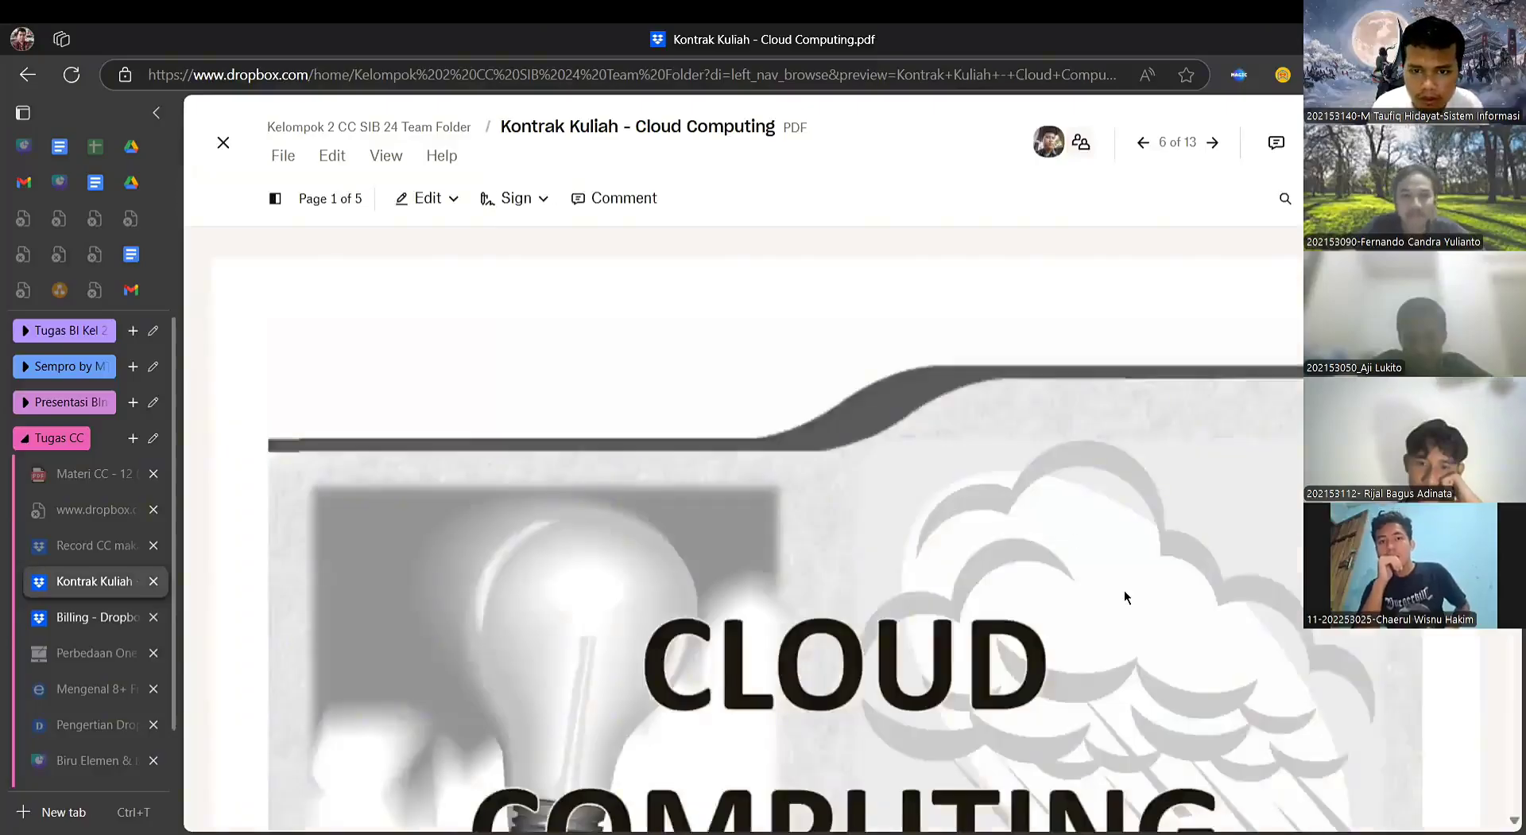
scroll(1125, 590, down, 5)
scroll(1124, 590, up, 5)
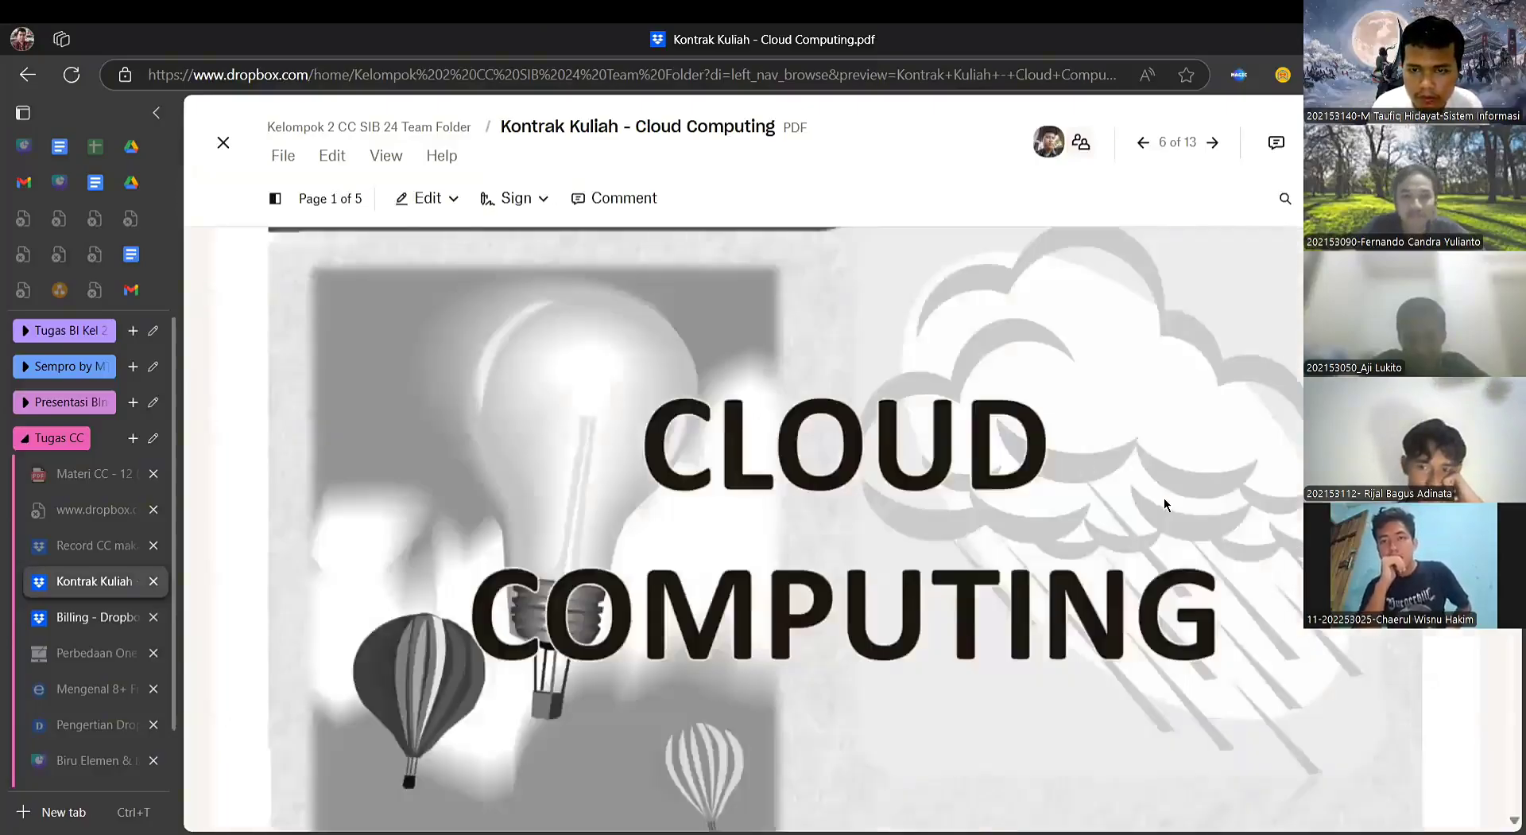
scroll(547, 453, down, 6)
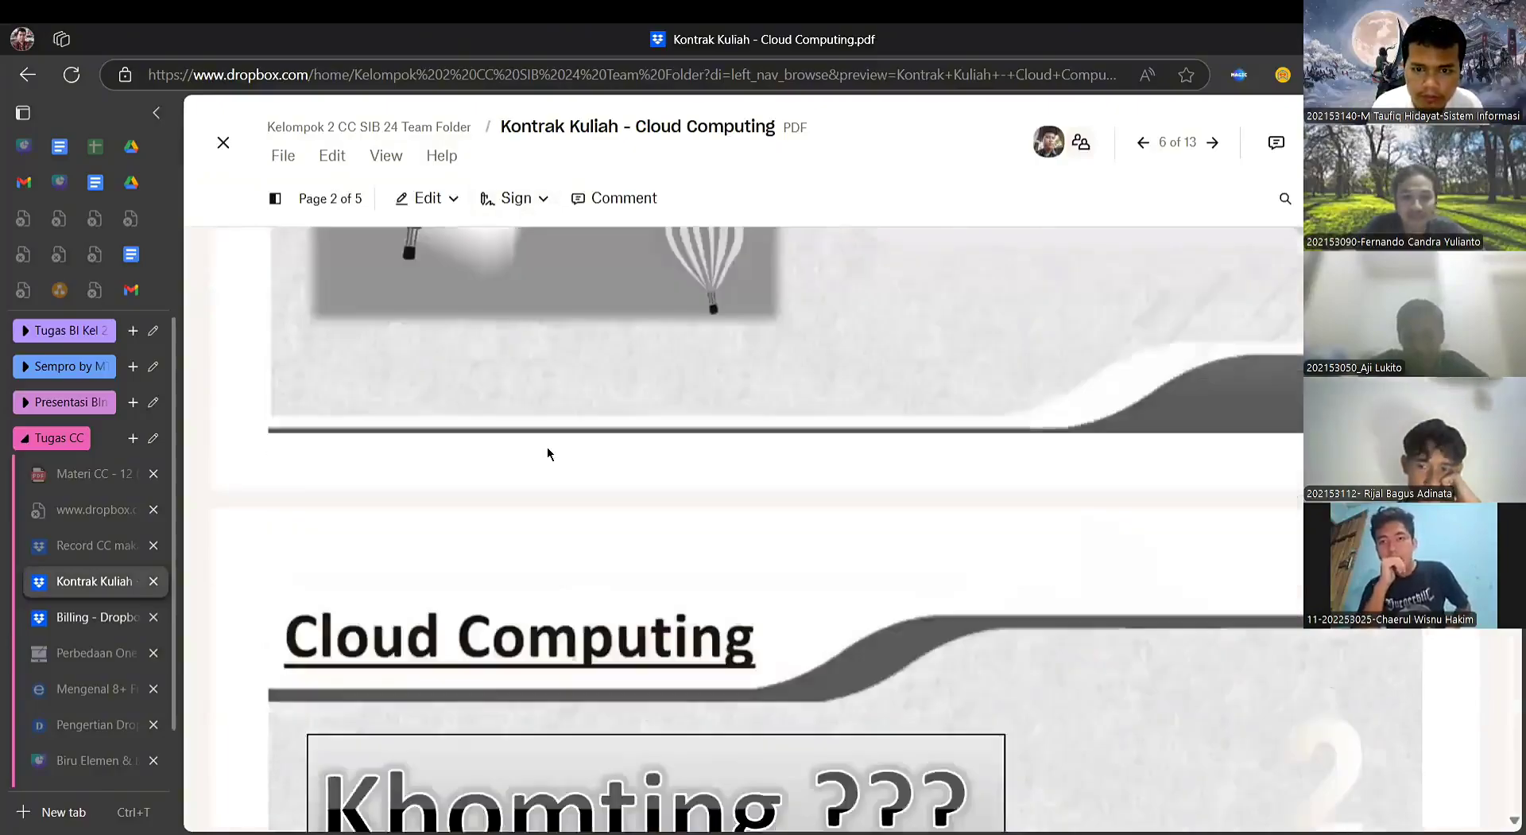
scroll(547, 449, up, 6)
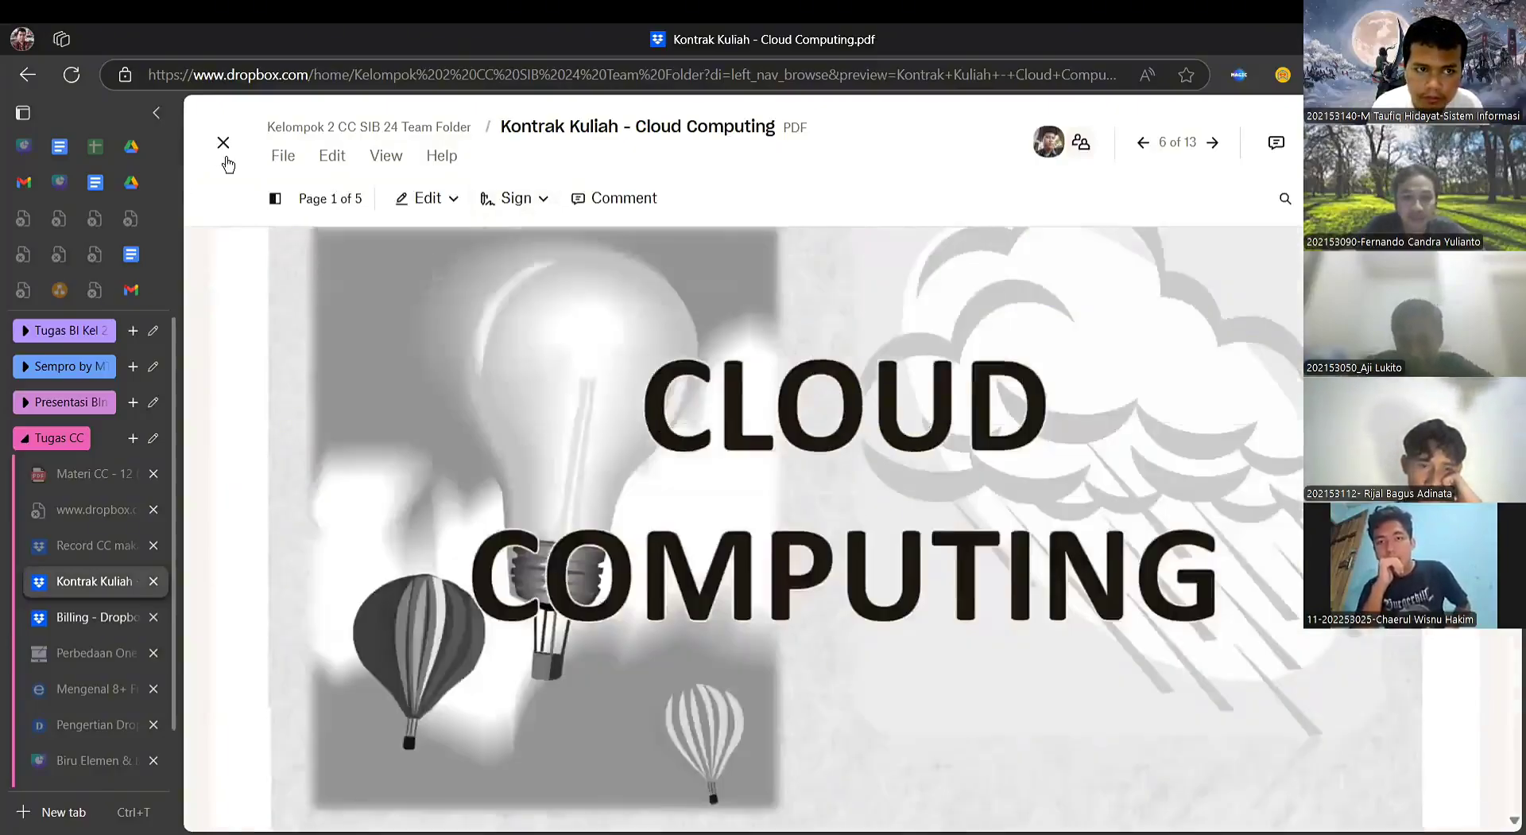
click(223, 144)
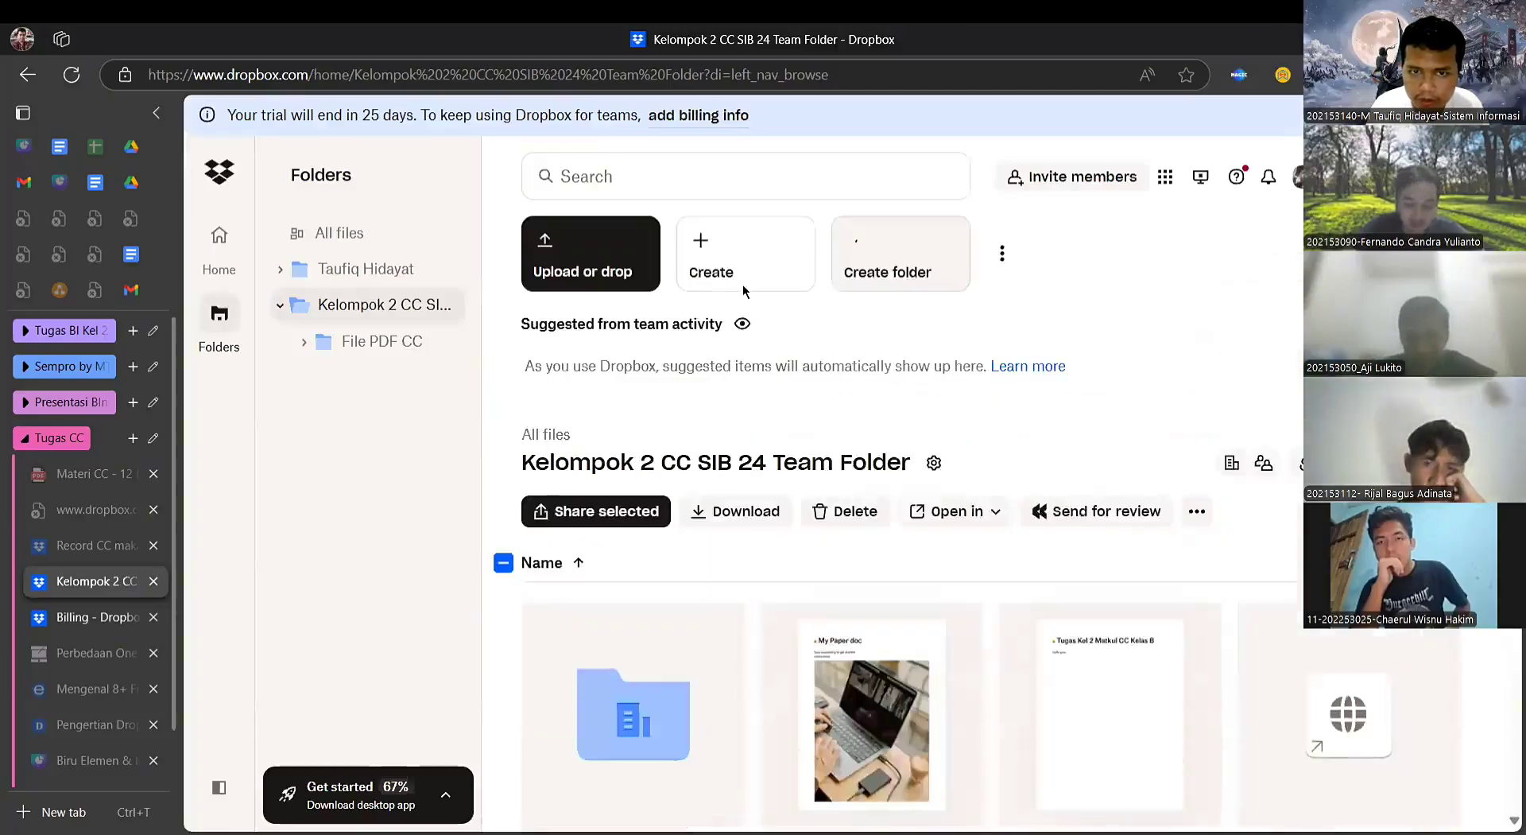
- Create a folder named "Tugas CC Kelompok 2" in the team folder, accessible to everyone with access to the parent folder
click(743, 242)
mouse_move(849, 347)
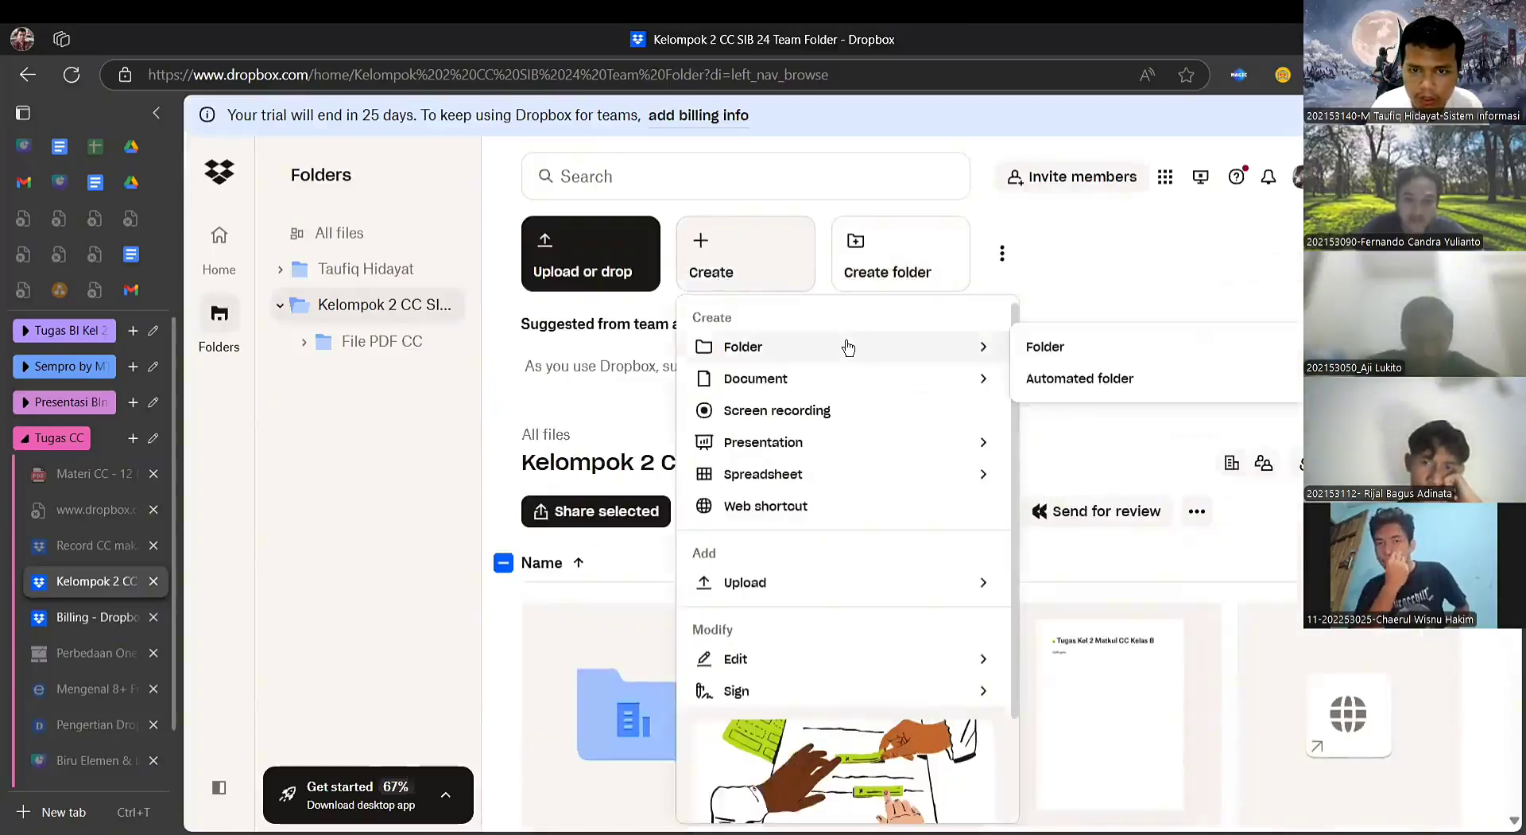
click(1050, 351)
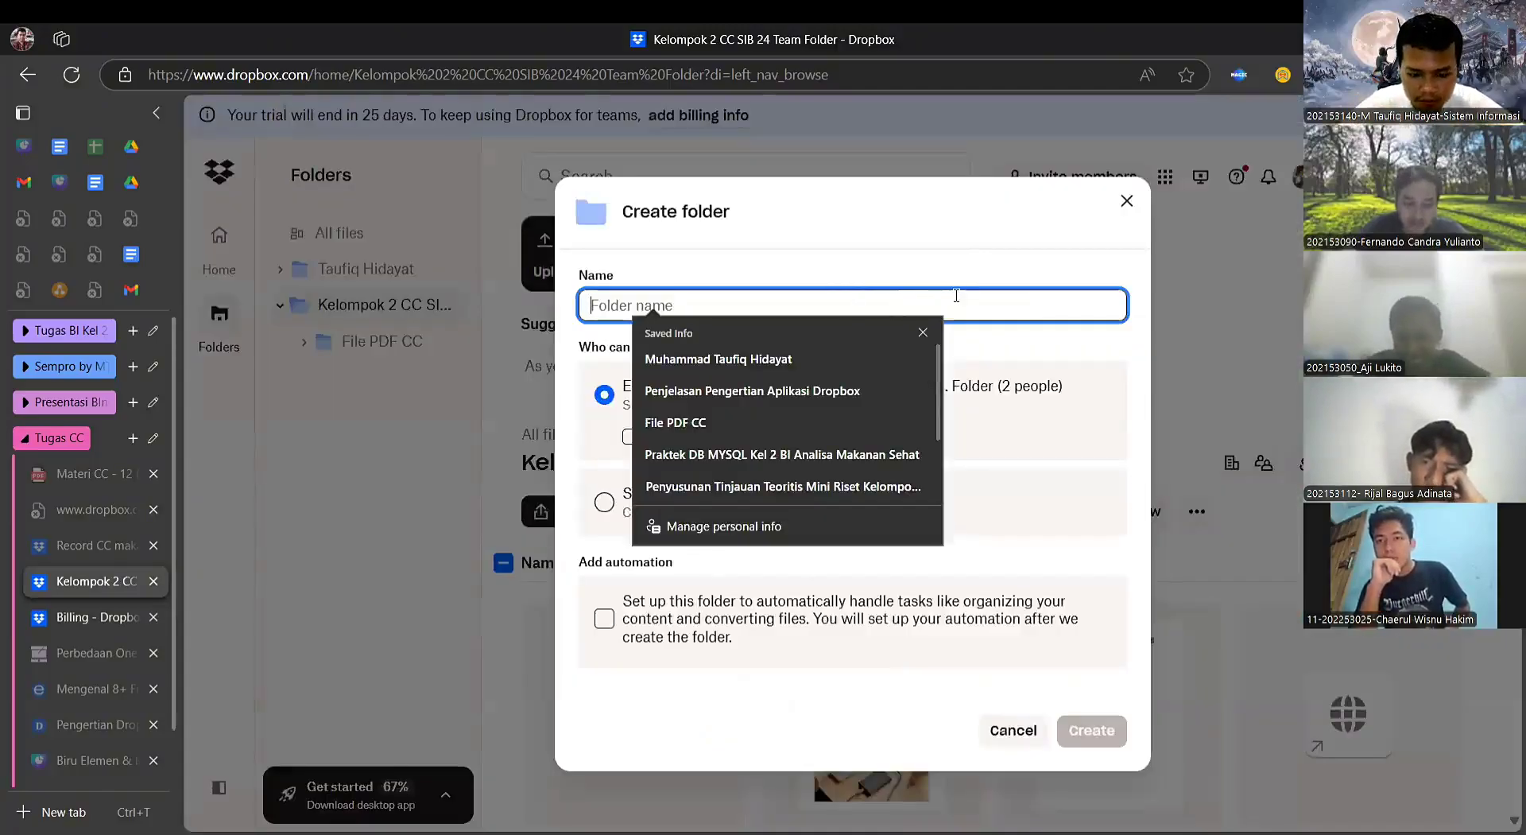
text(Tugas)
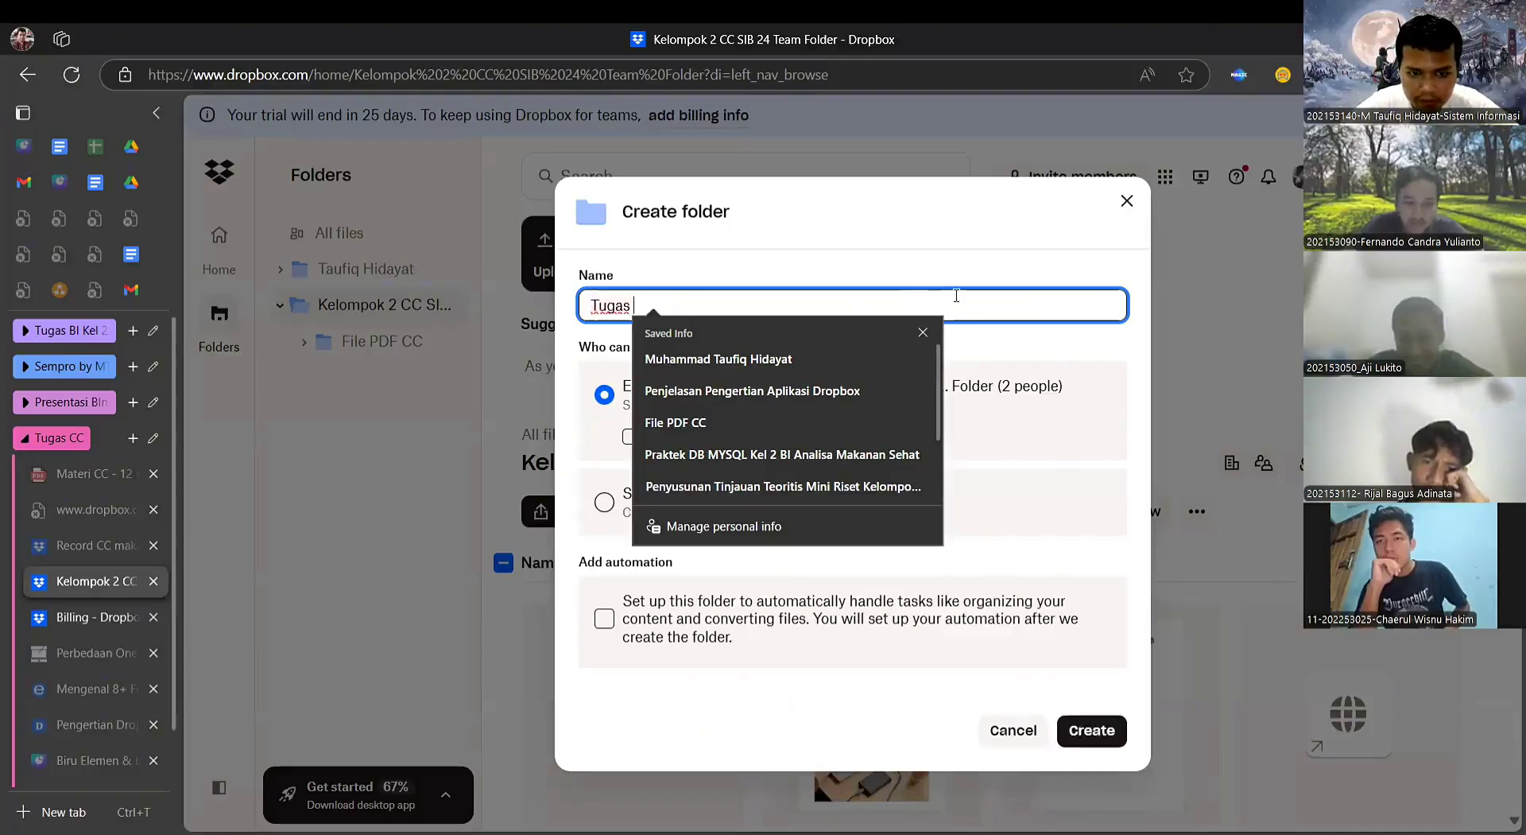
text( CC Kelompok 2)
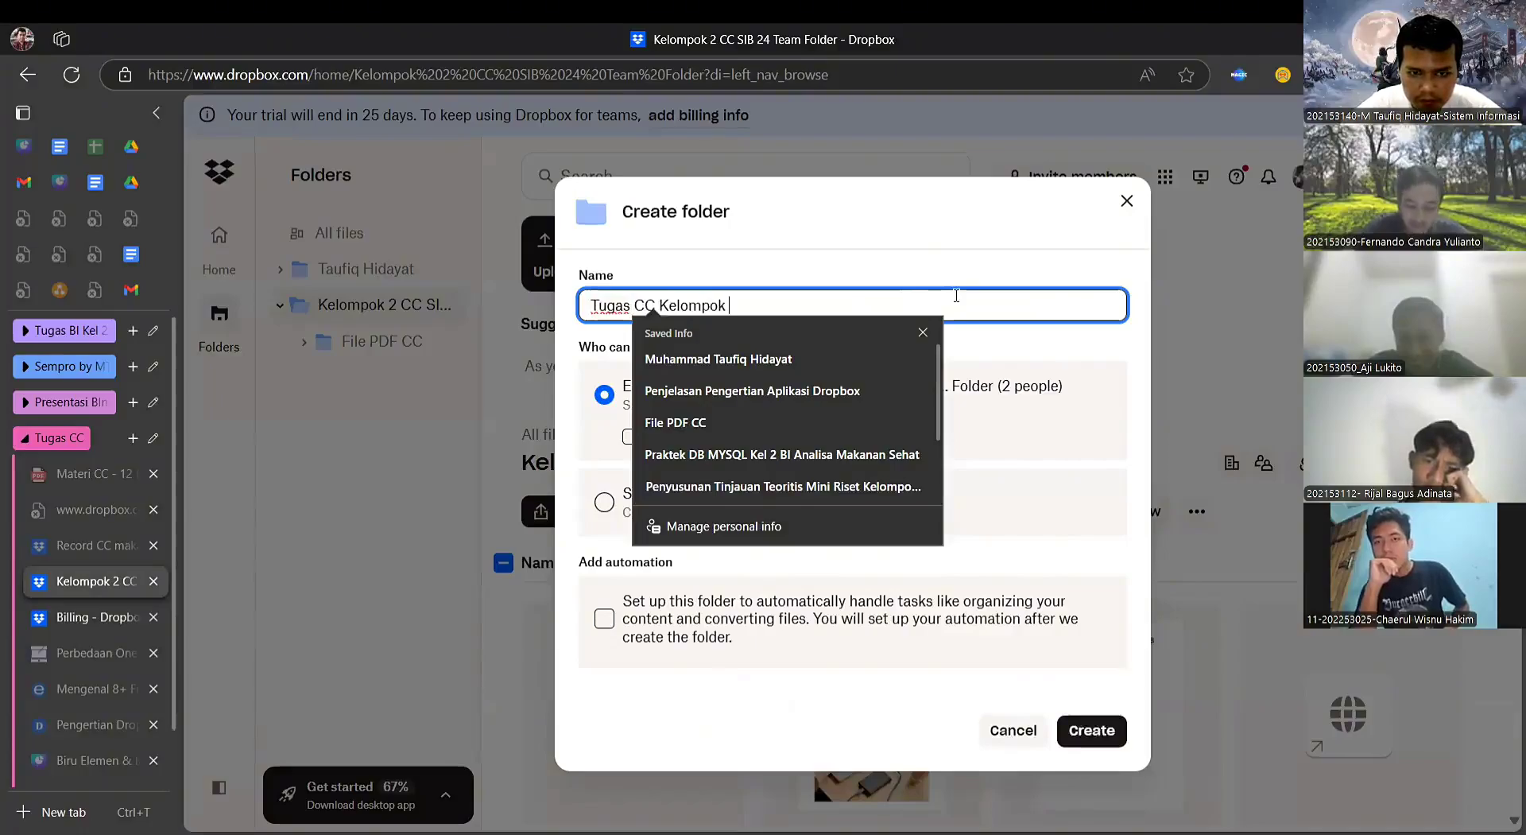
click(927, 247)
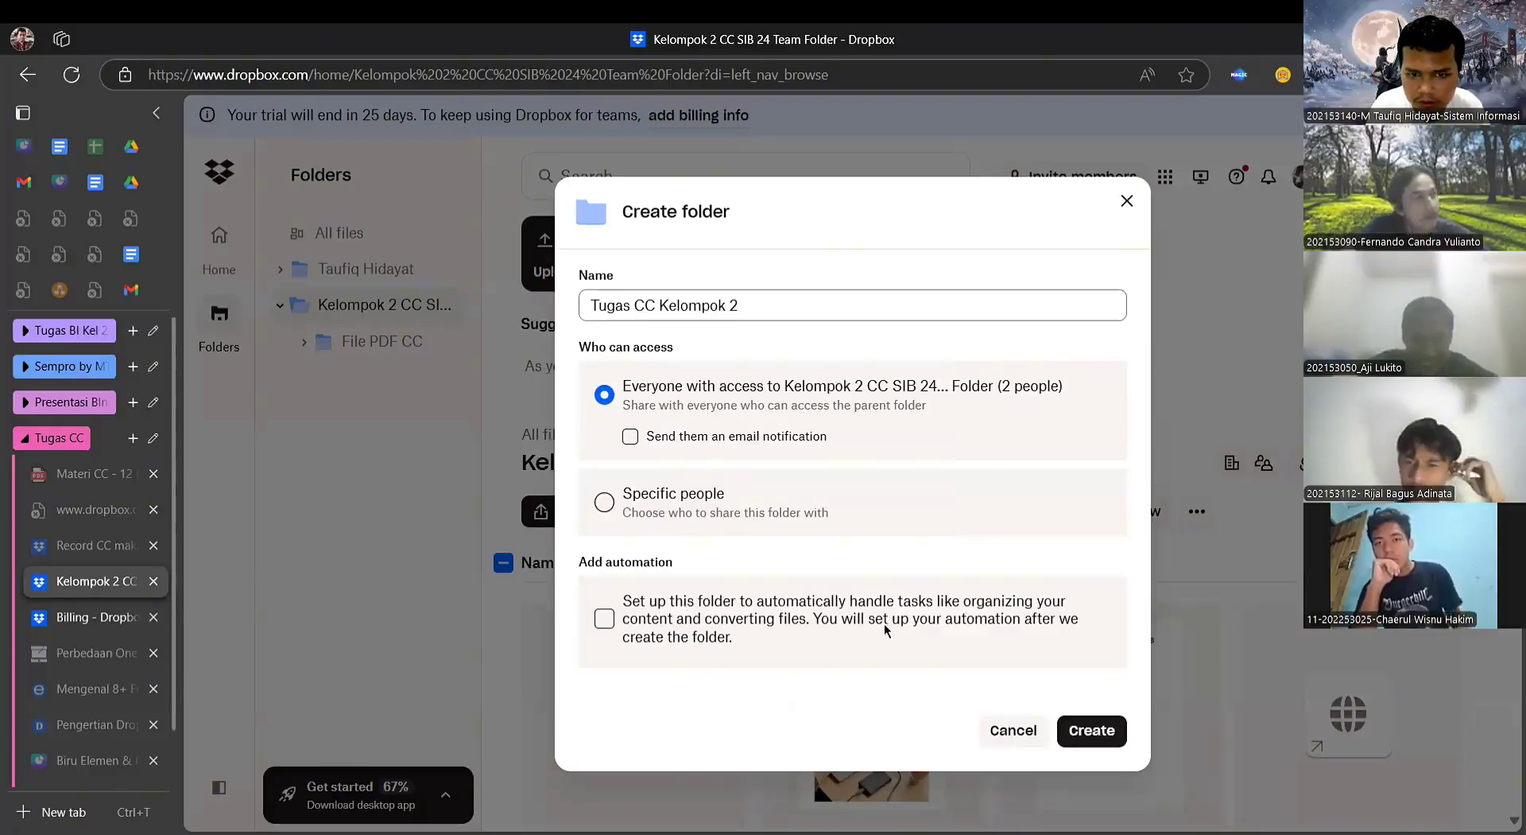
click(1091, 730)
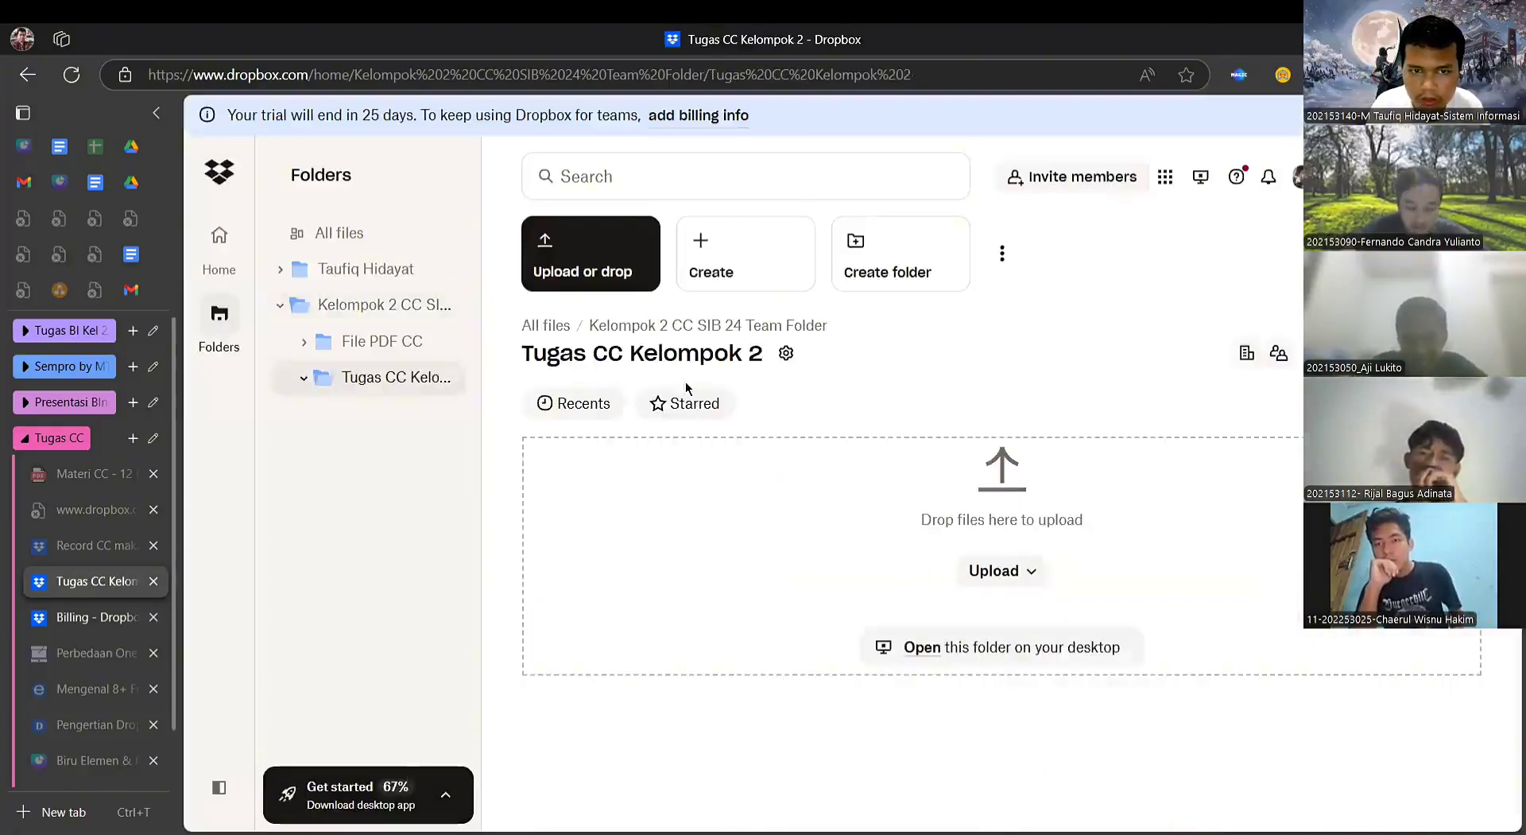
- Create a new Dropbox Paper doc in the Kelompok 2 CC SIB 24 Team Folder
click(356, 310)
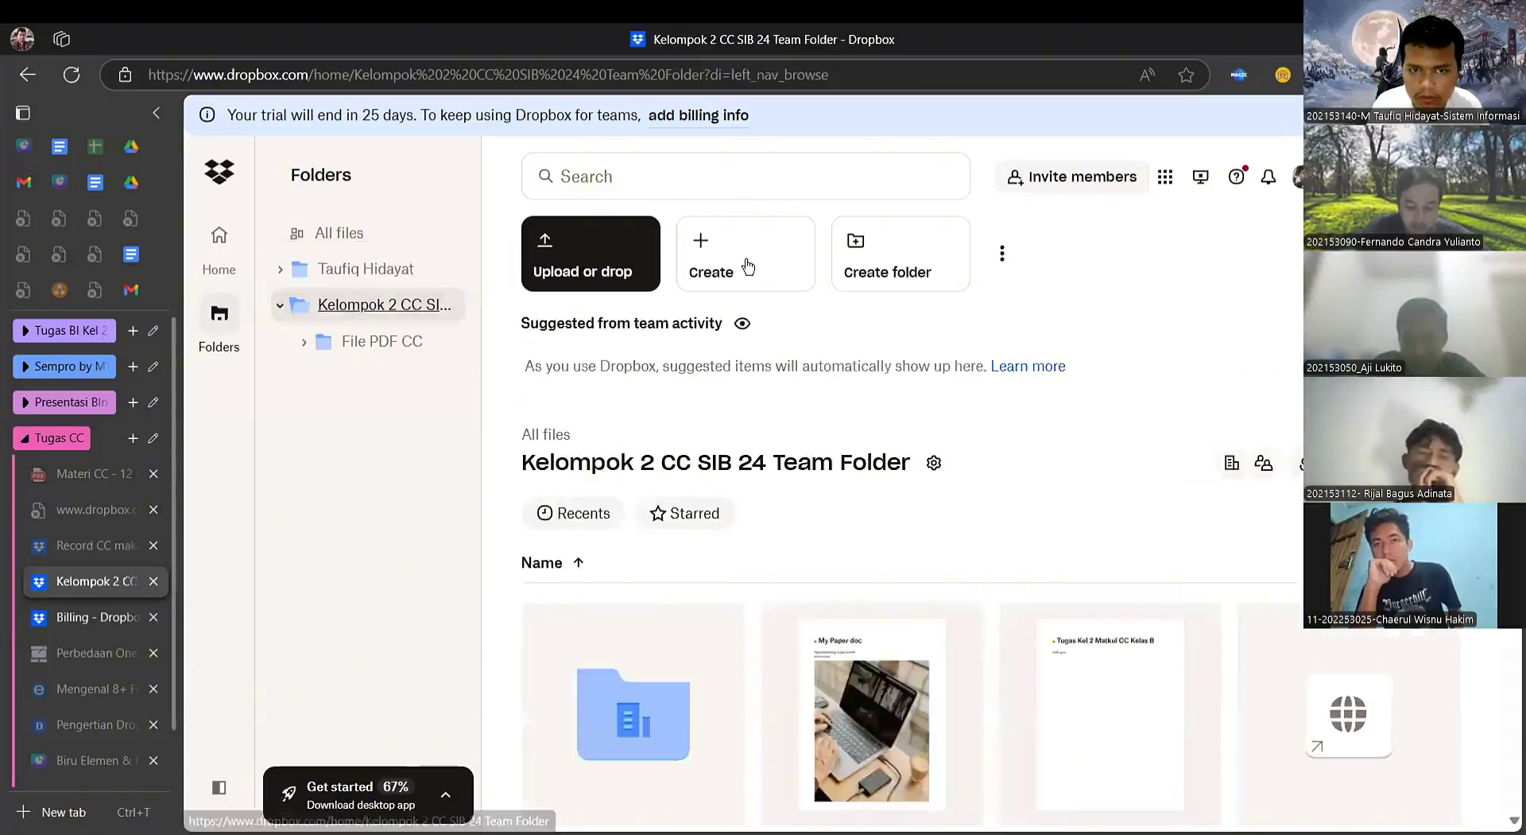
click(740, 258)
mouse_move(849, 390)
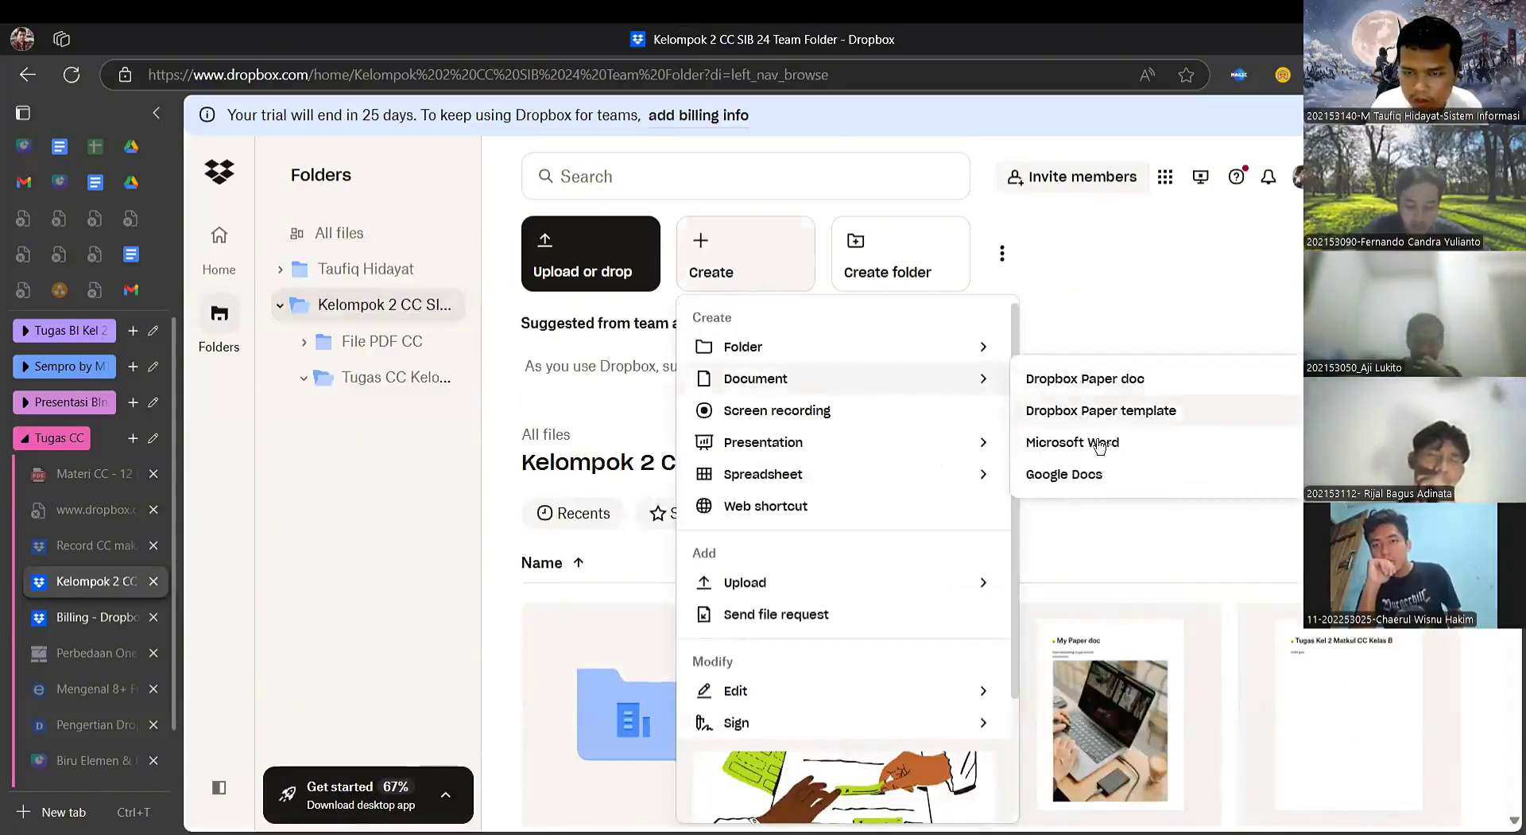
click(1109, 382)
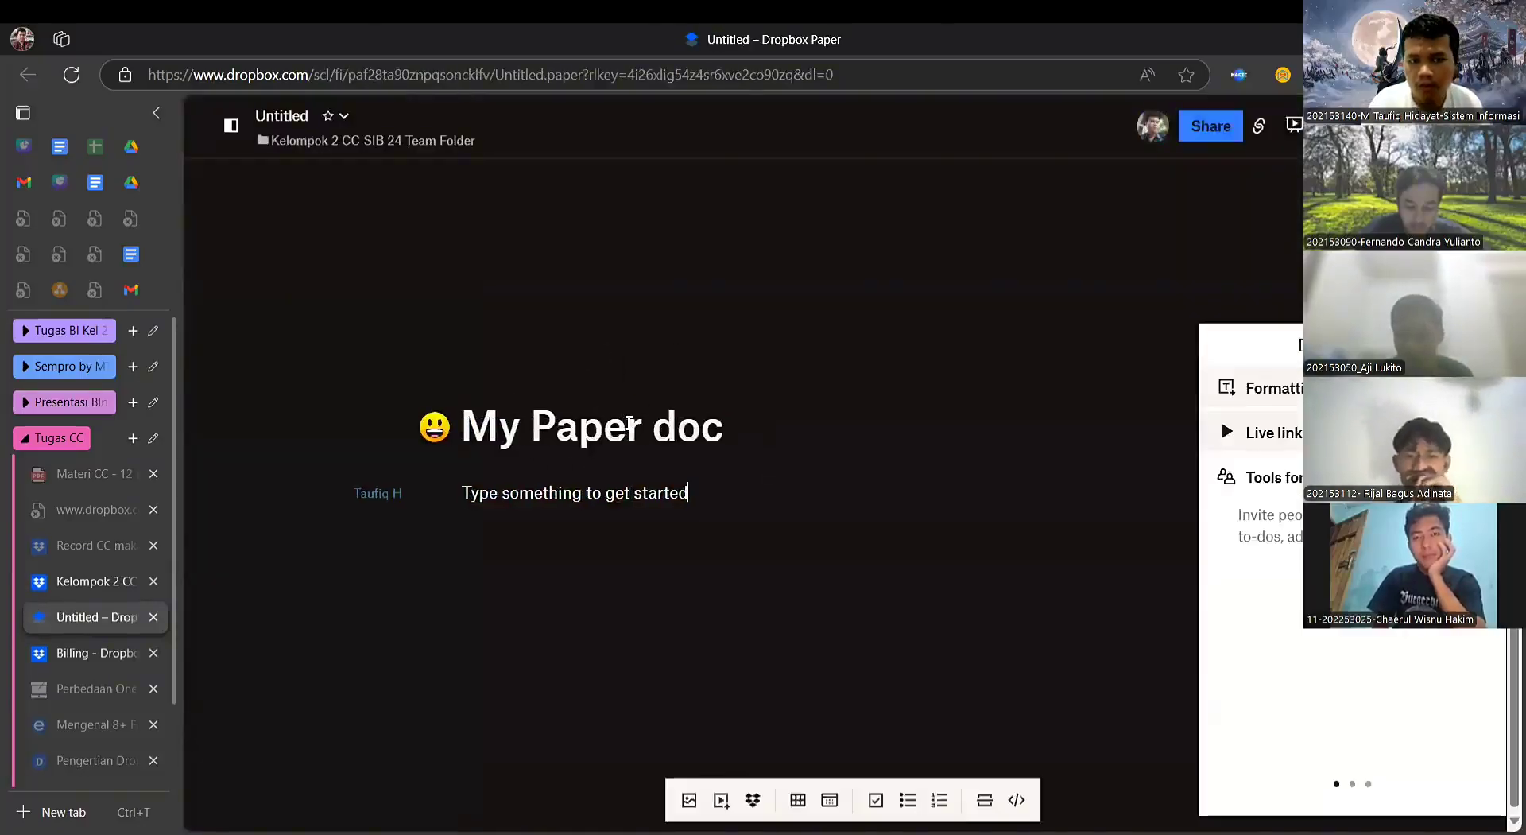
- Title the Paper doc "Tugas Makalah CC" and replace its placeholder body text with "Hallo"
click(698, 412)
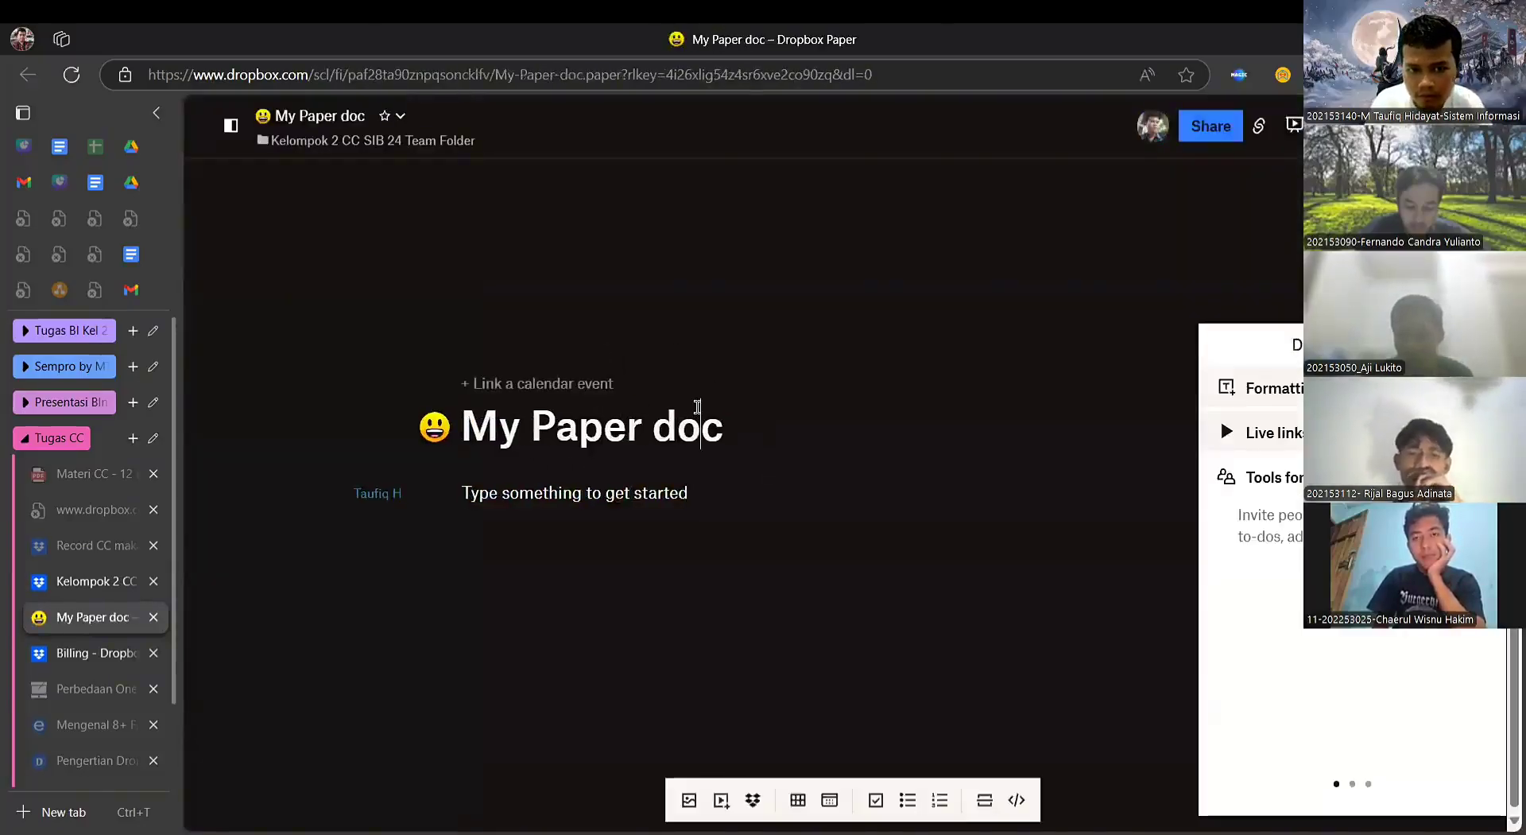
triple_click(591, 426)
text(Tug)
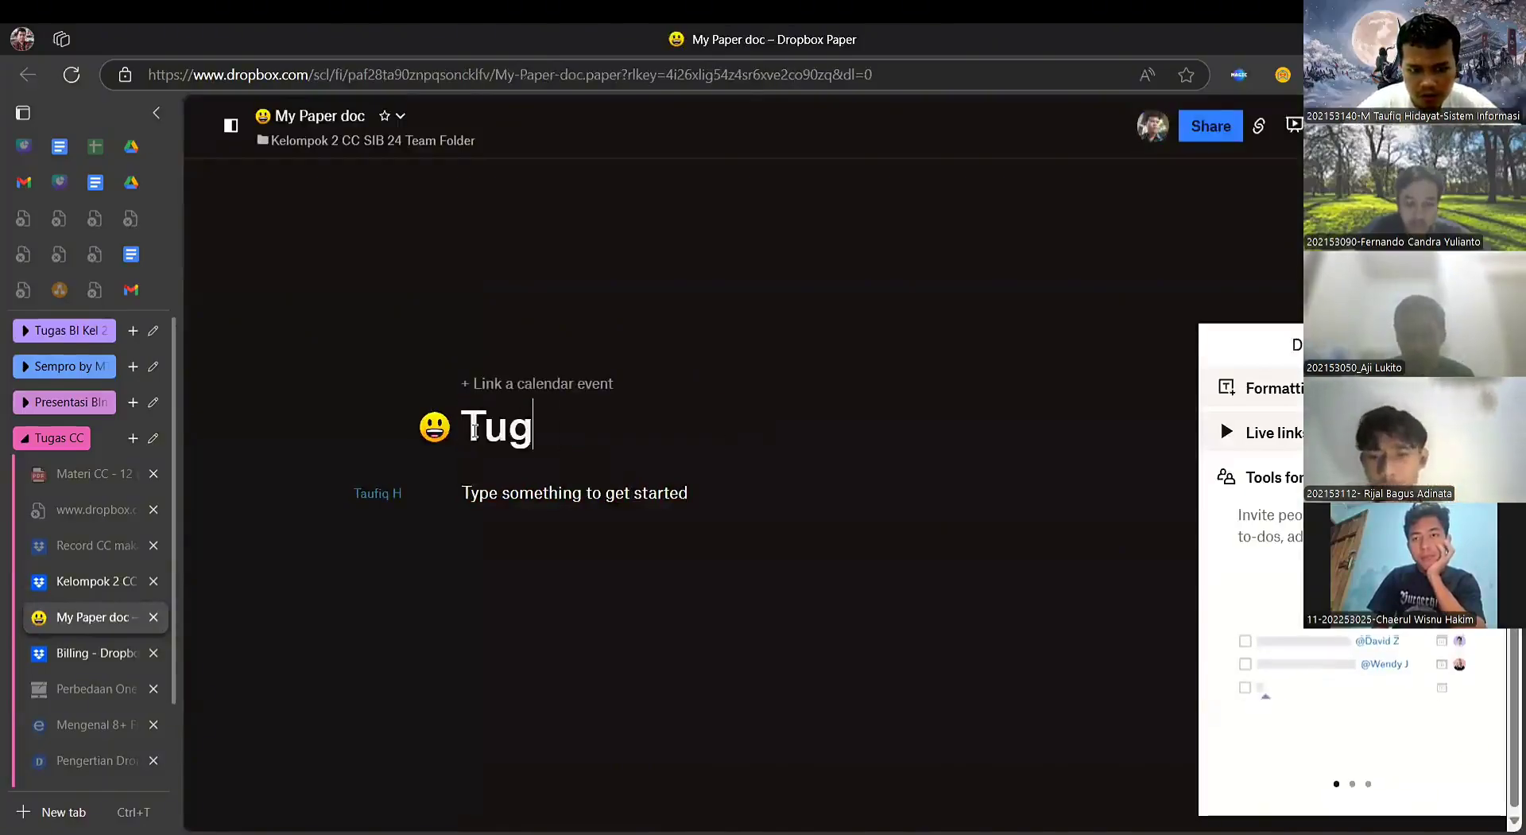
text(as Makalah )
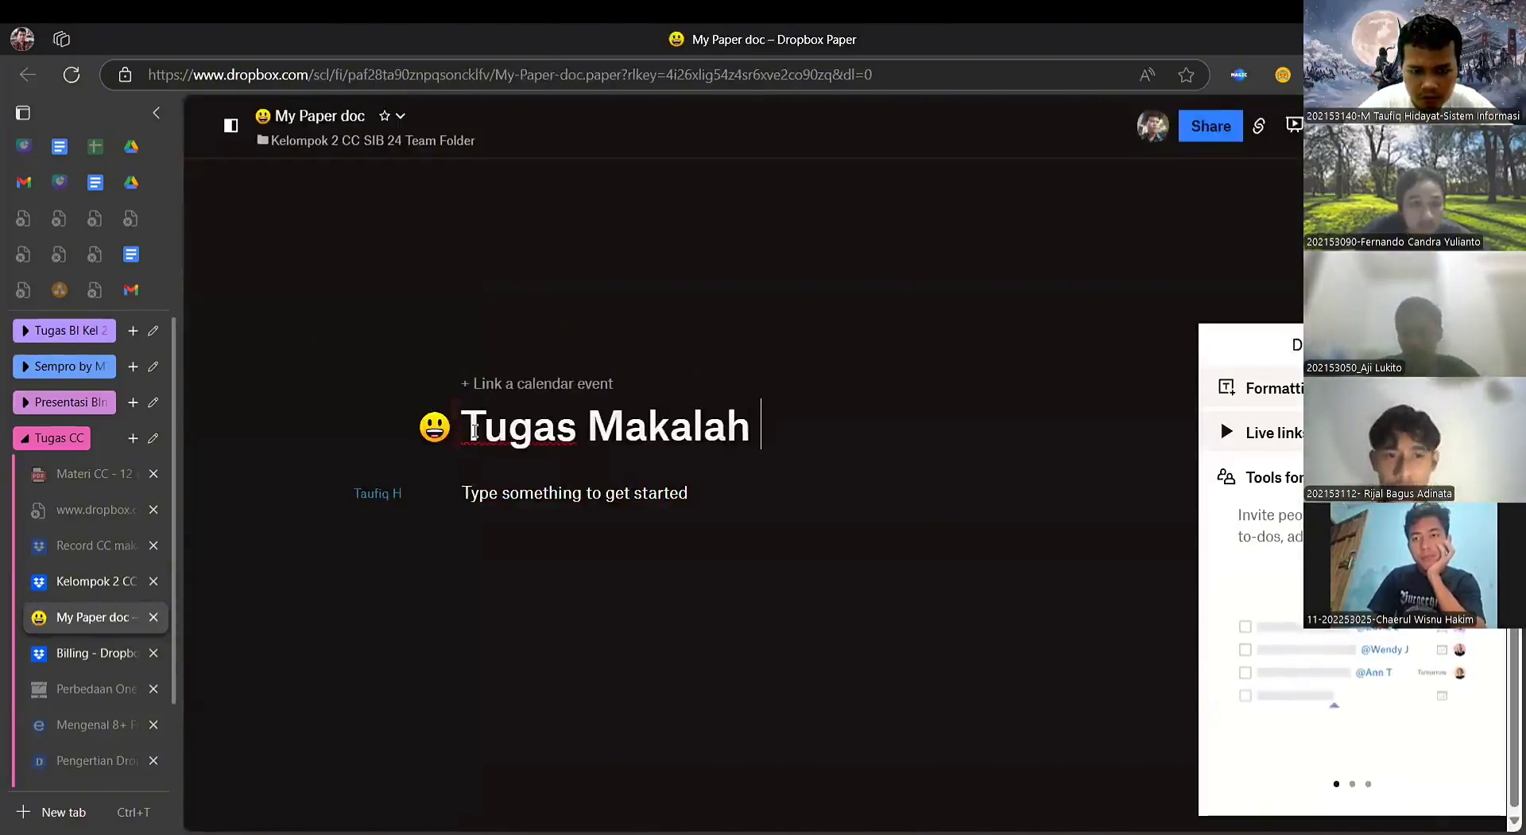
text(CC)
click(548, 501)
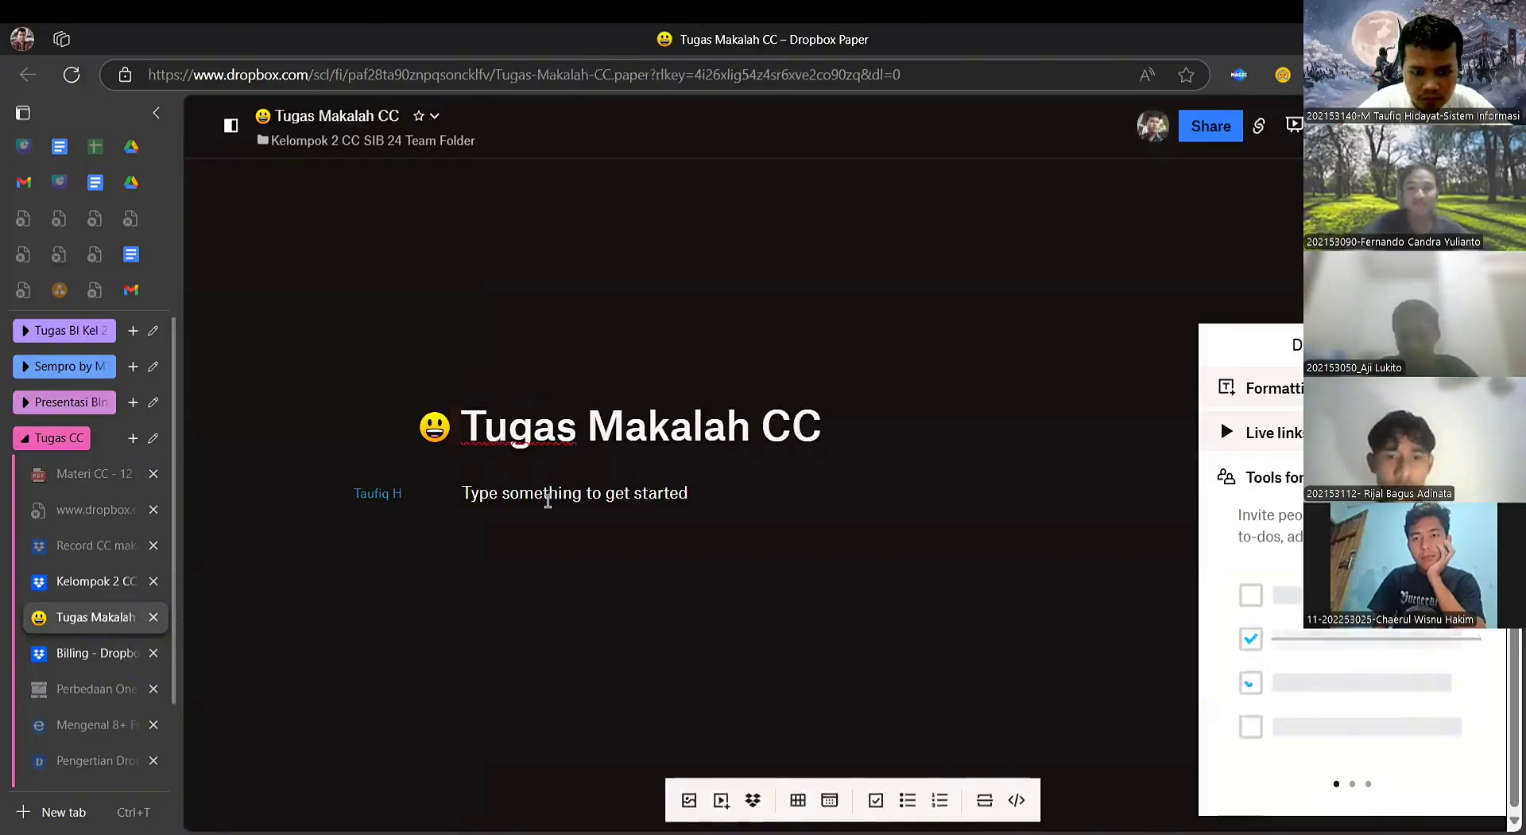
triple_click(547, 501)
text(Ha)
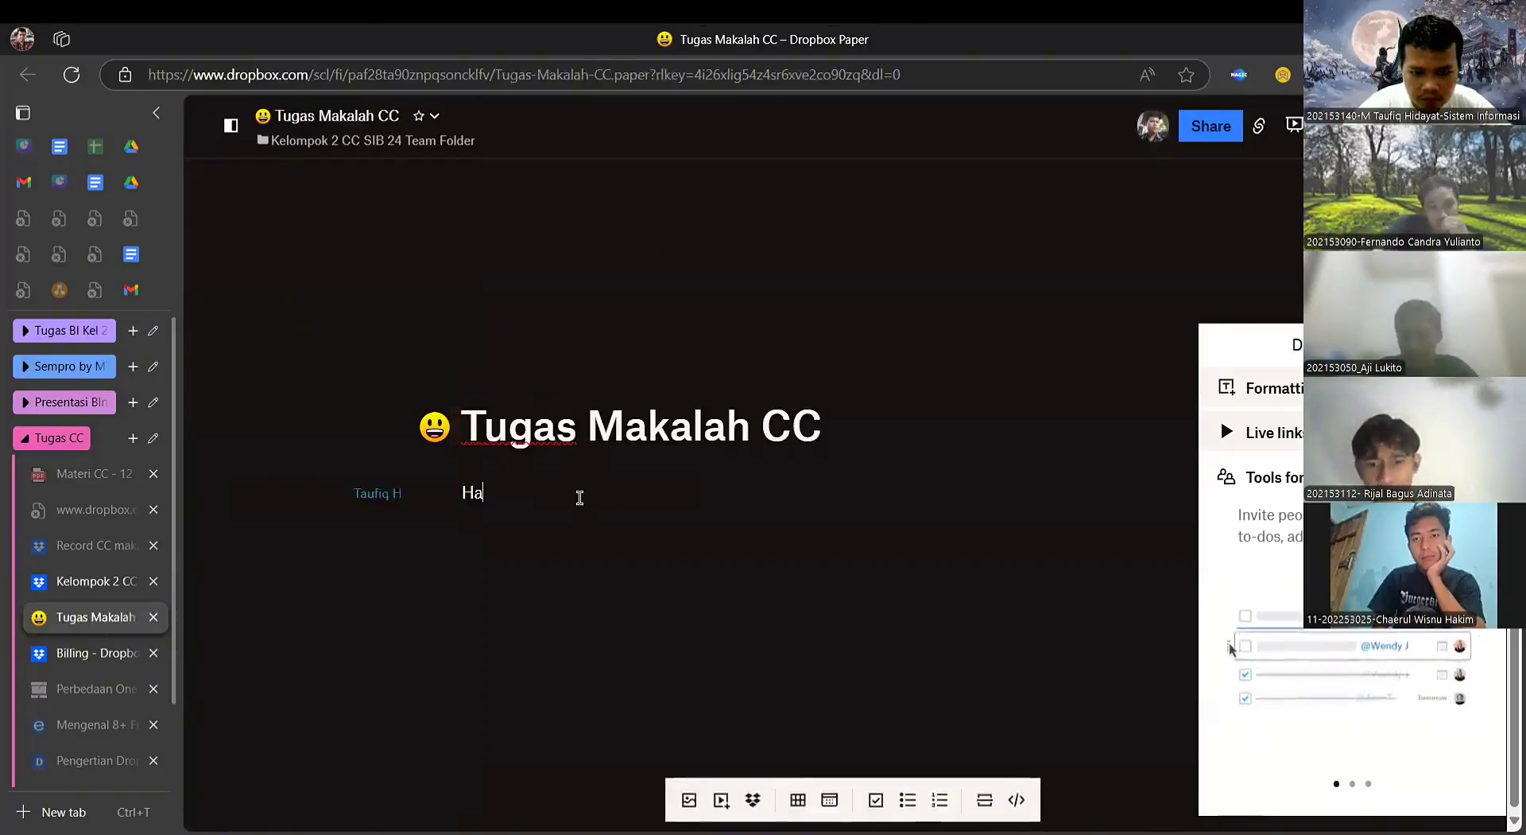
text(llo)
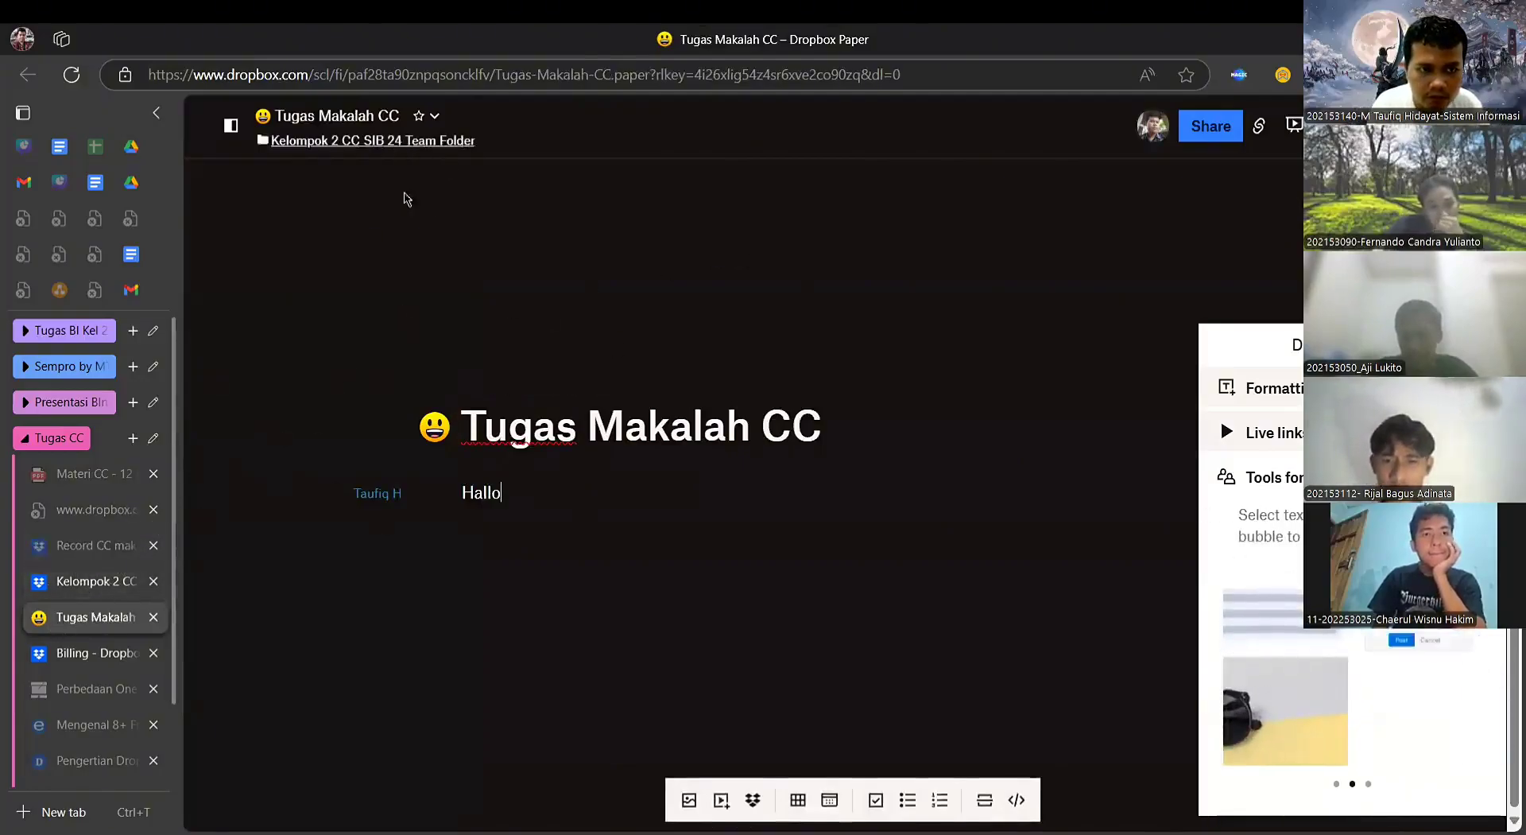
- Return to the Kelompok 2 CC SIB 24 Team Folder and create a new Microsoft Word document there
click(96, 581)
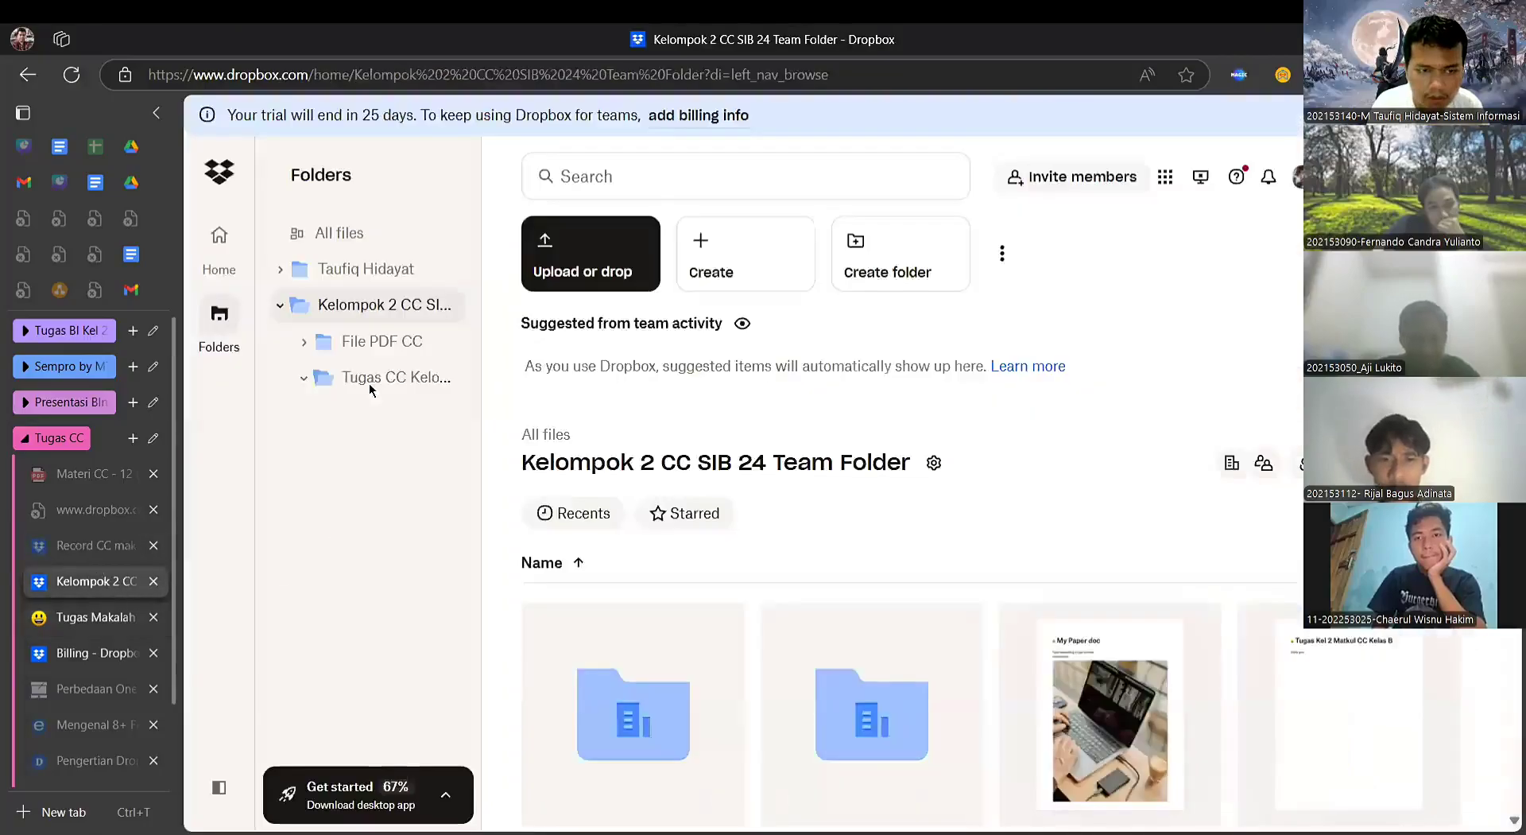
click(762, 282)
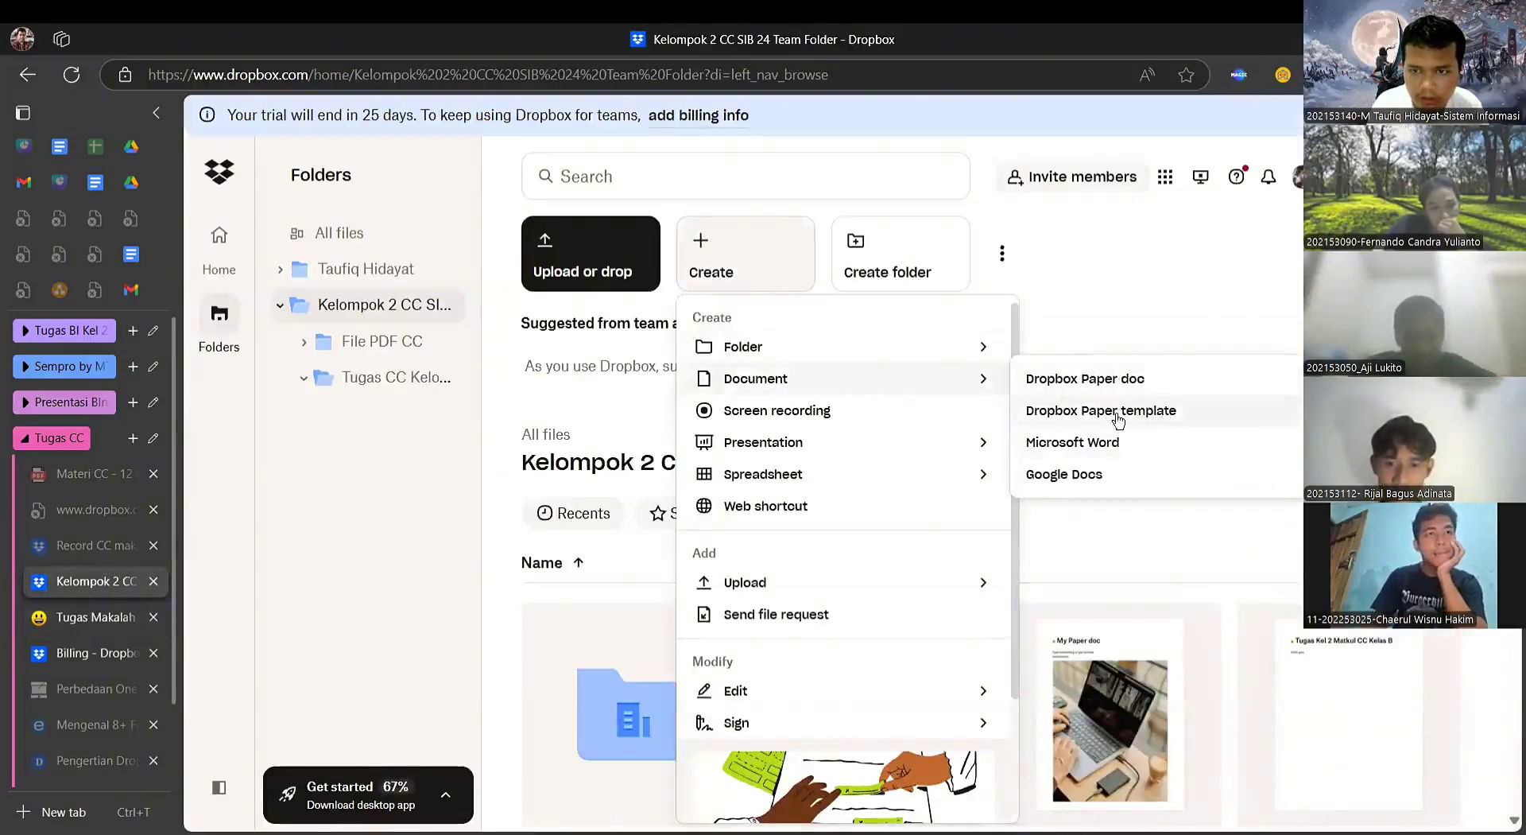
click(1121, 441)
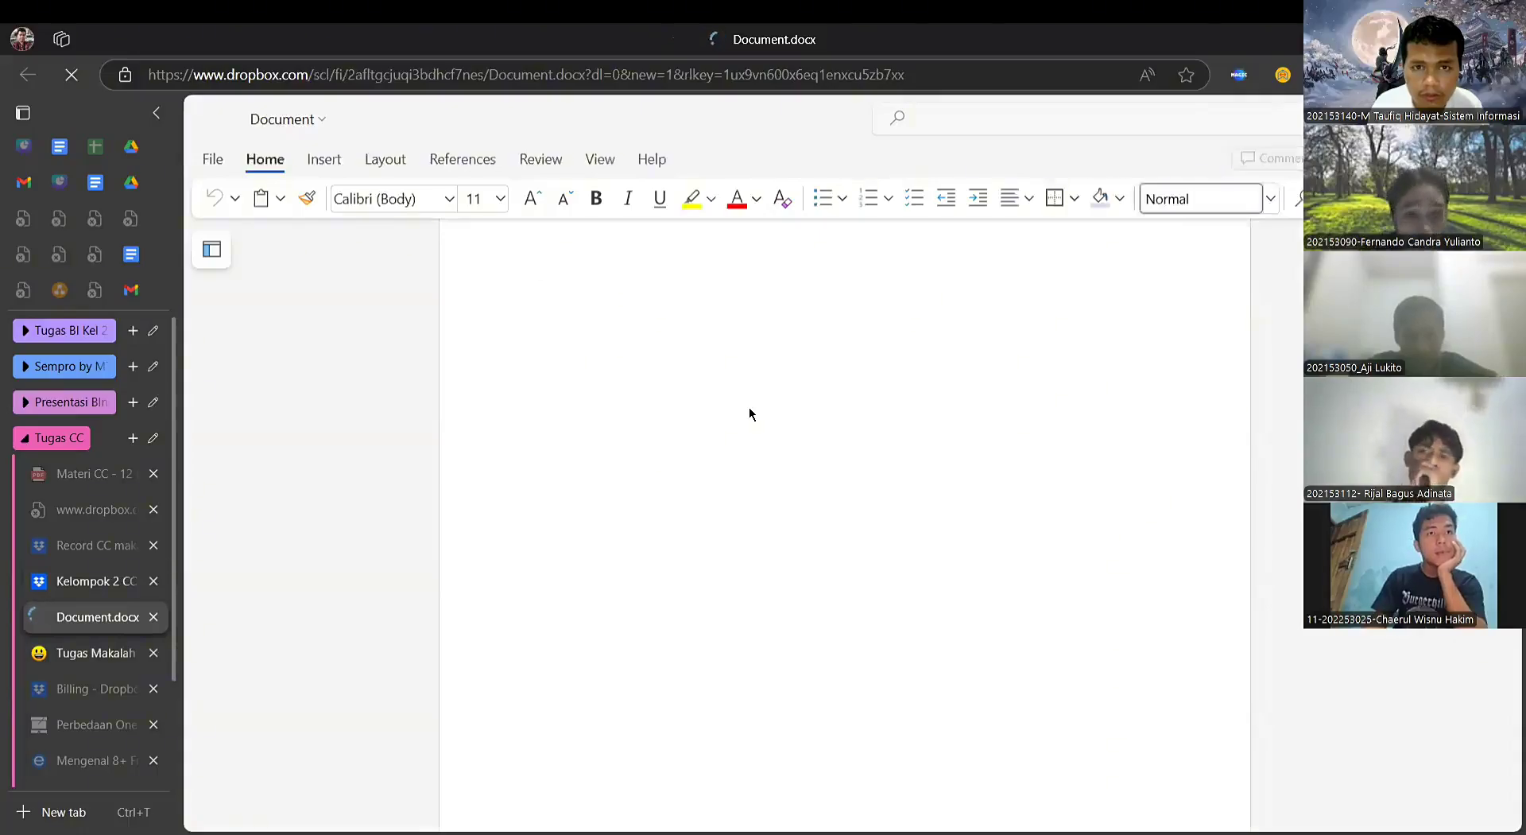
- Rename the new Word document as "Tugas Dropbox"
click(270, 119)
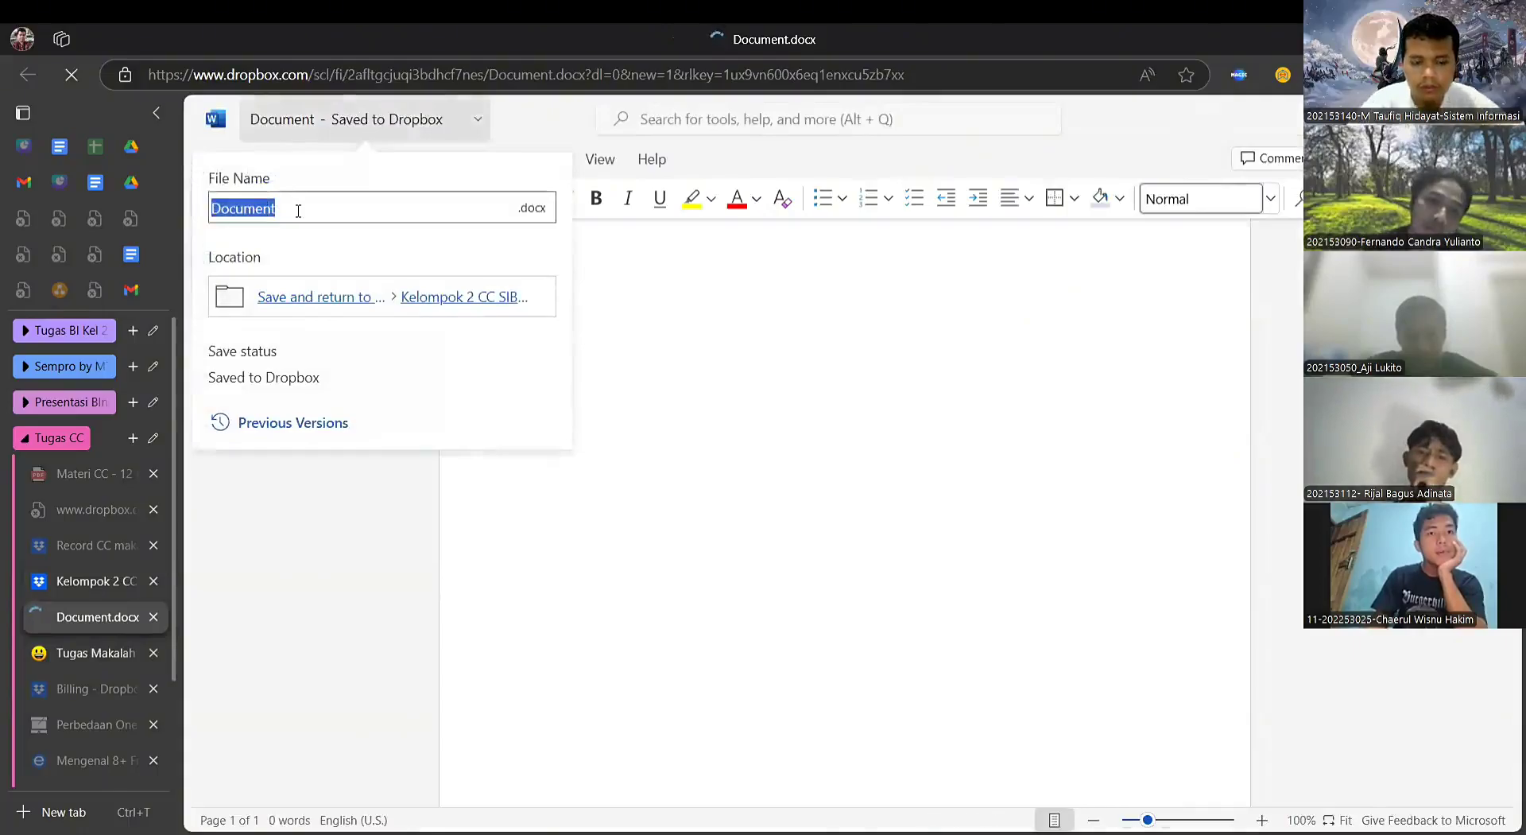
text(Tugas)
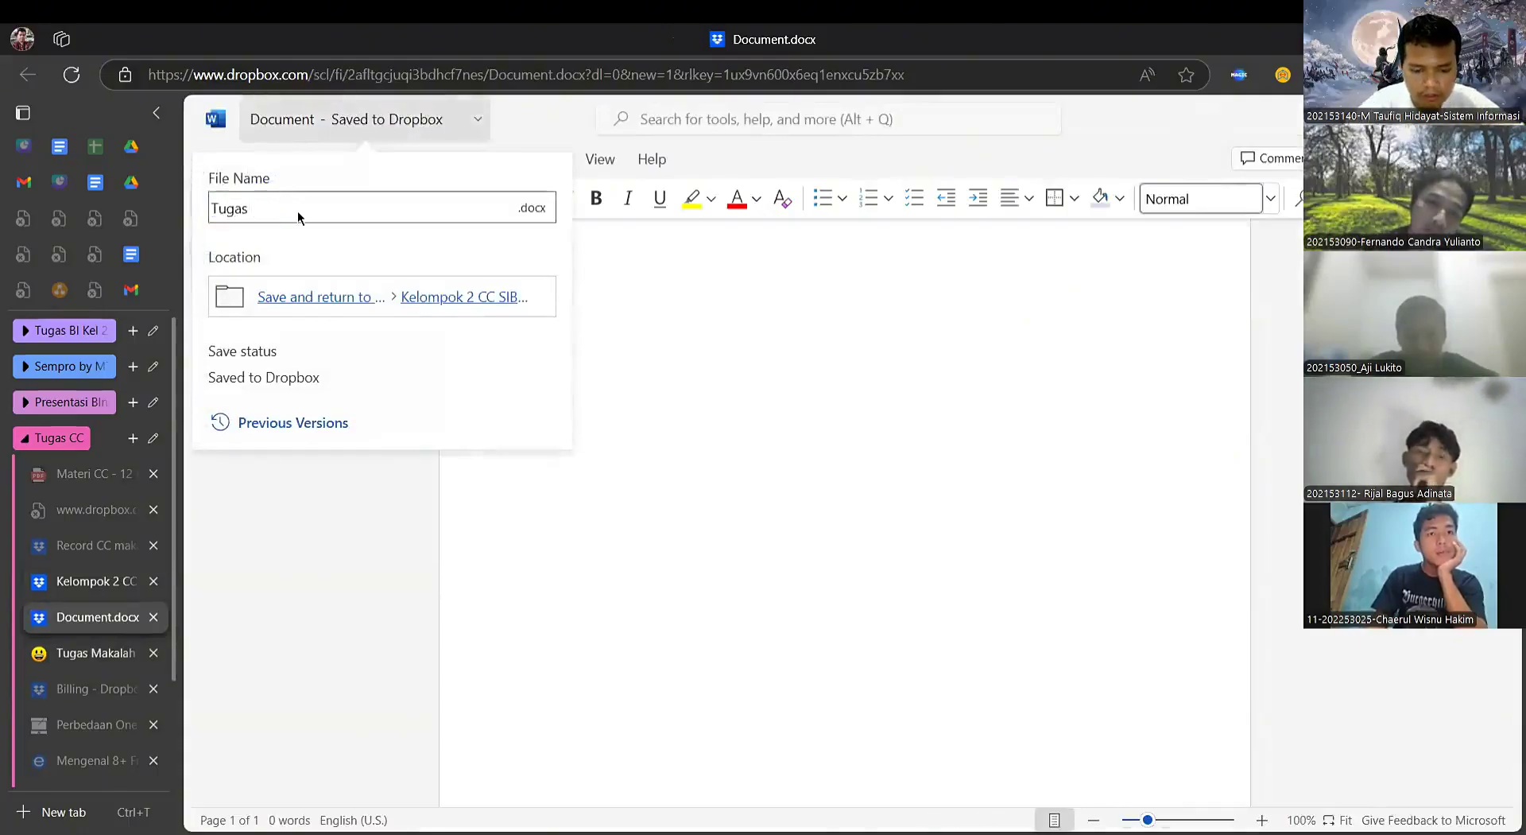
text( Dropb)
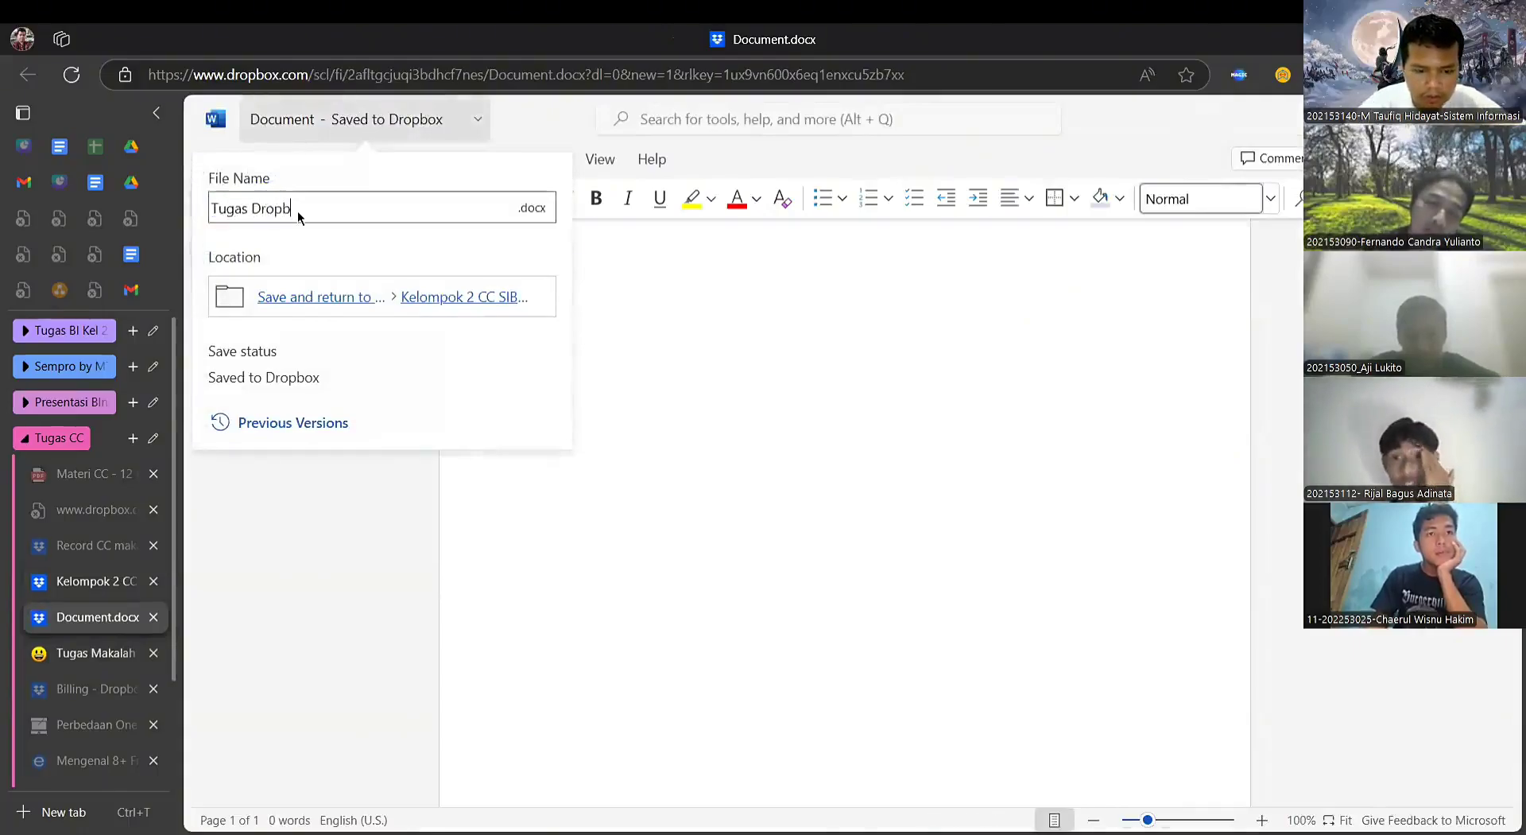
text(ox)
key(Return)
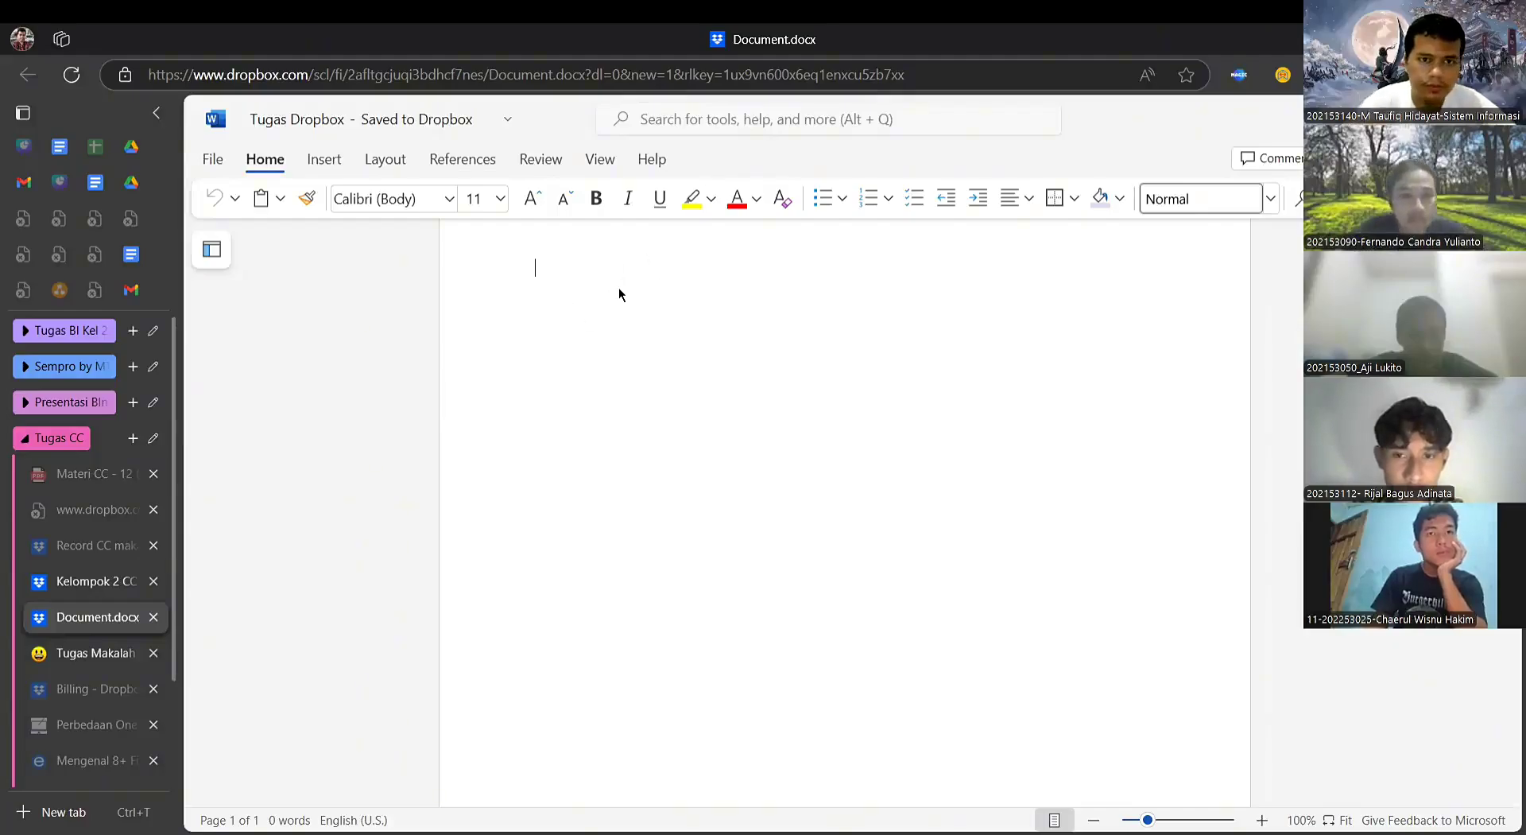
- Write "Tugas Matakuliah CC Dropbox" in the Word document and make the line bold
text(Tugas)
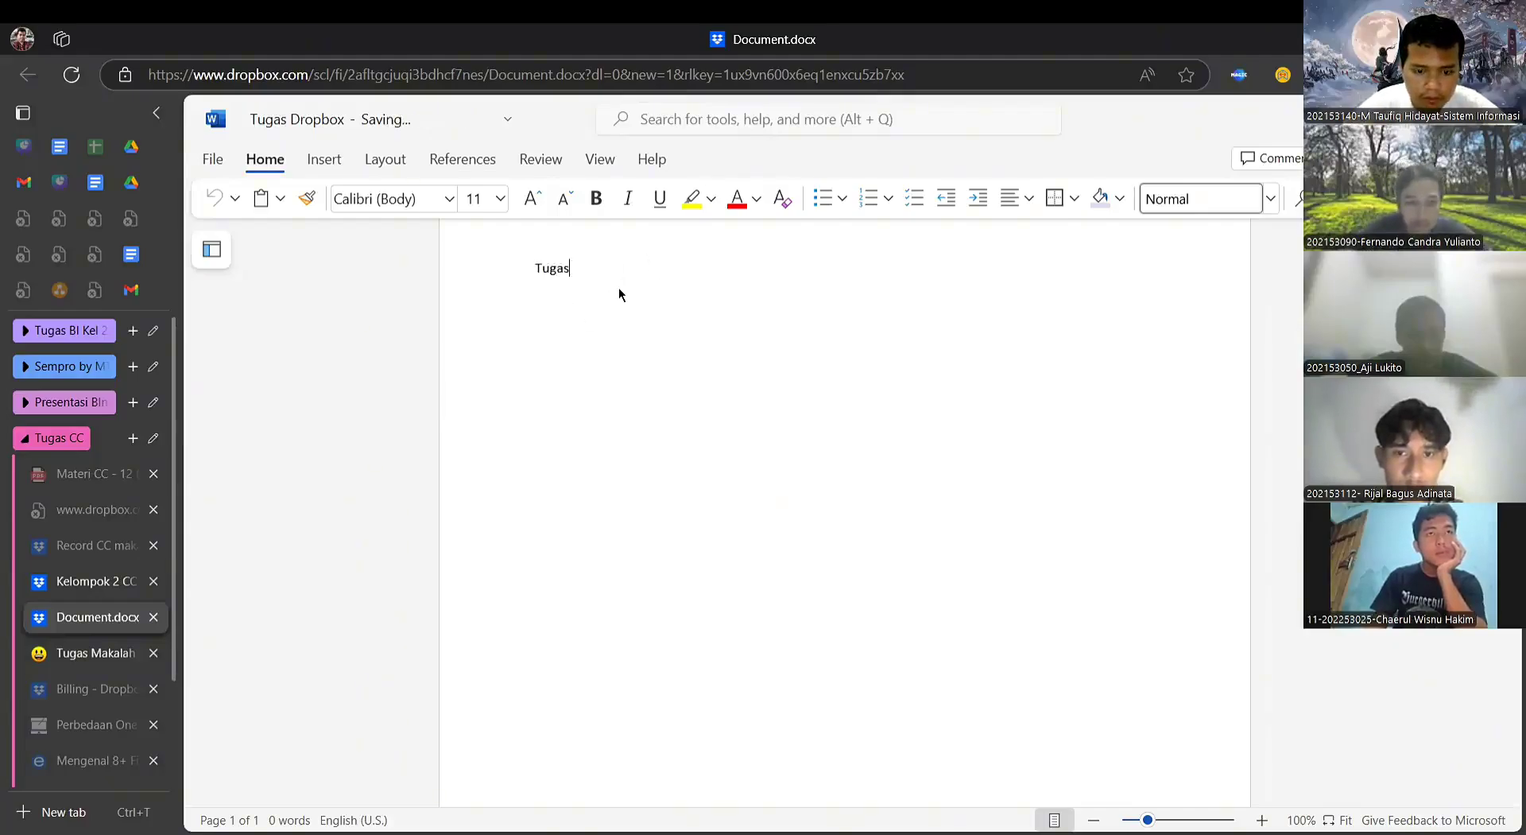
text( Matakuliah )
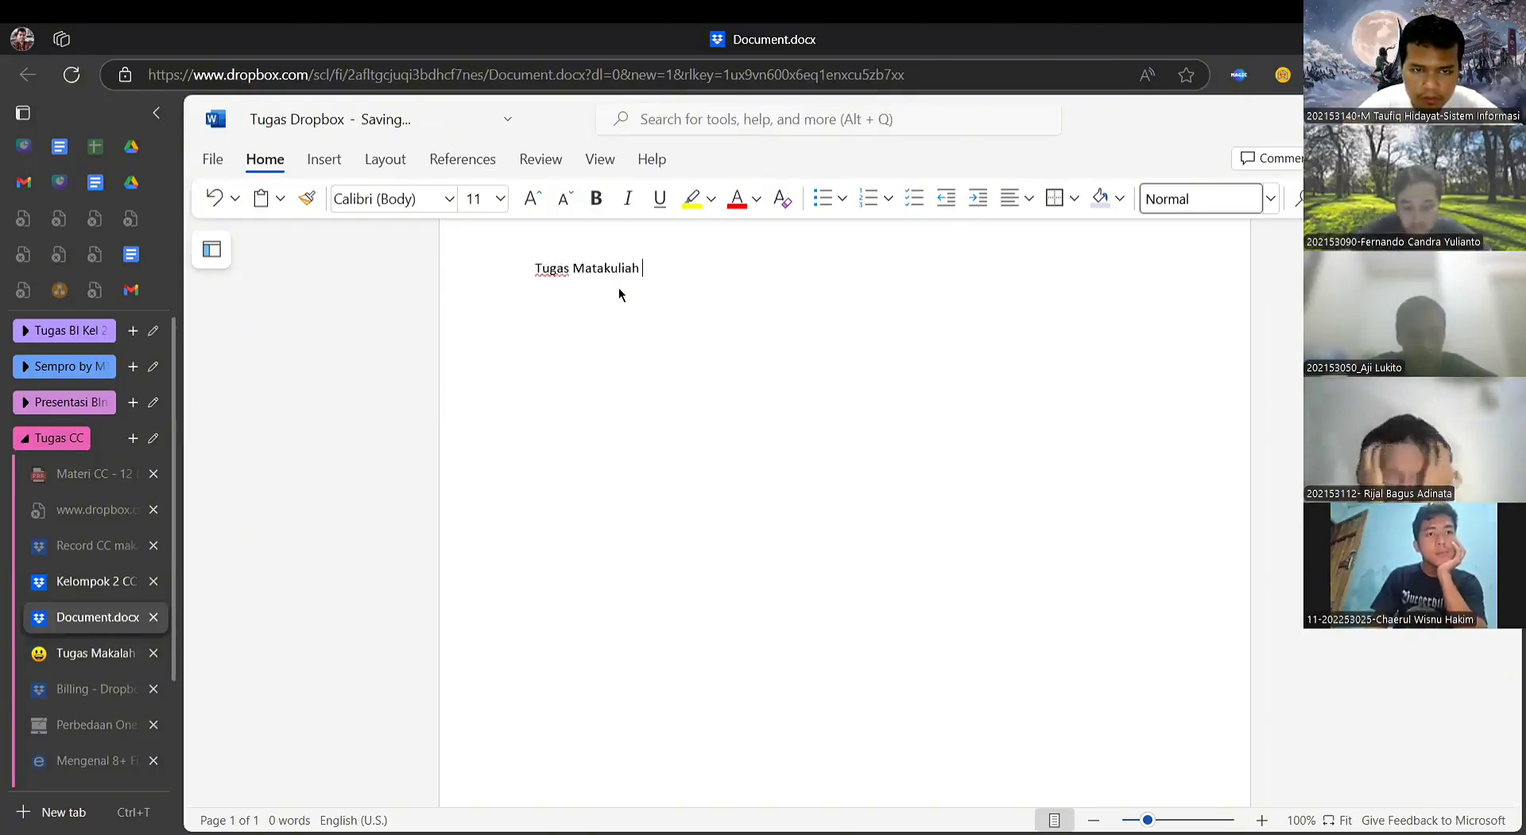
text(CC Dropb)
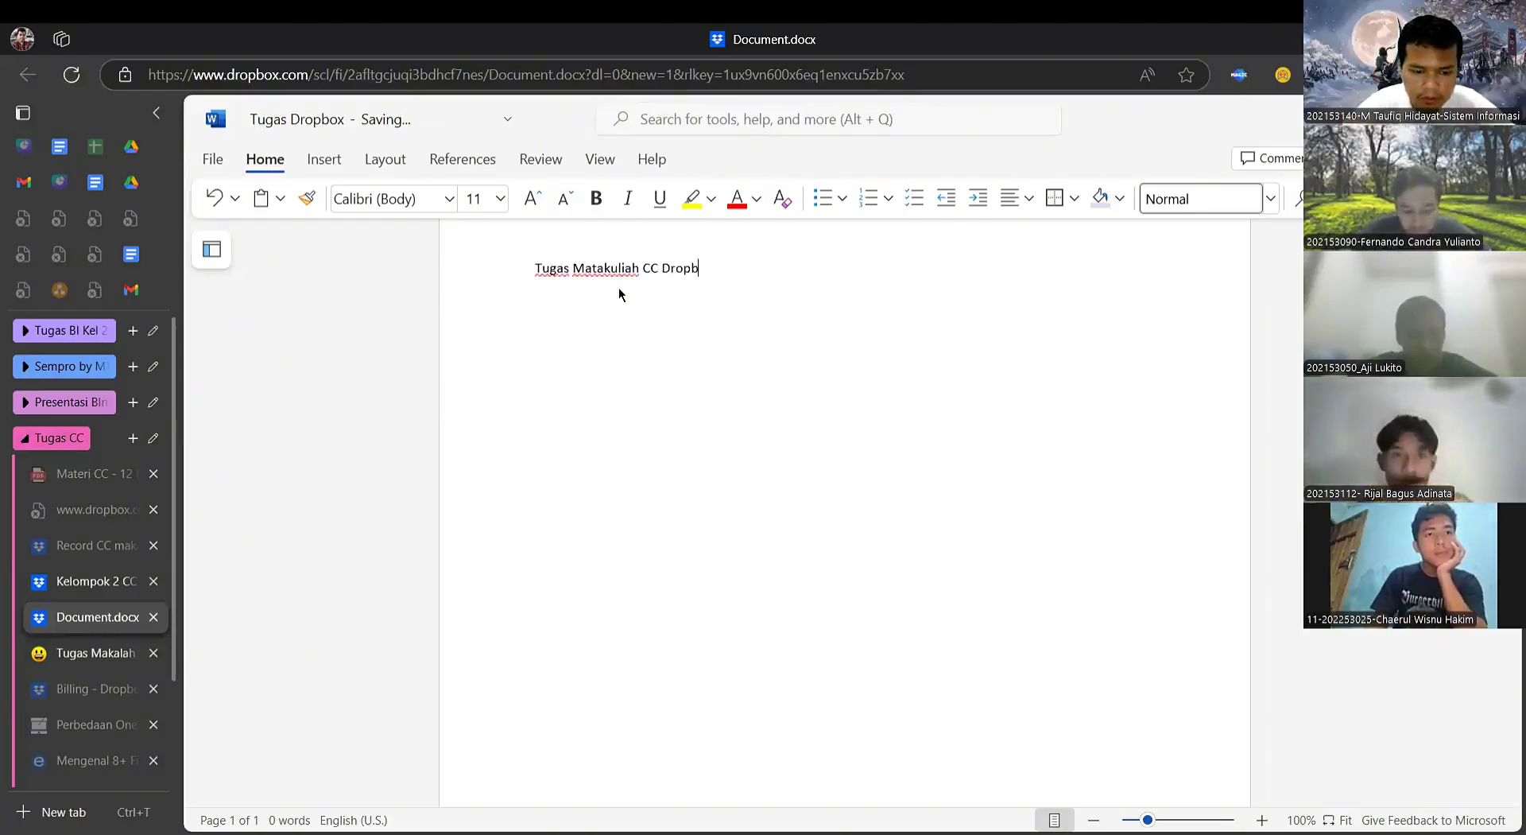
text(ox)
triple_click(719, 276)
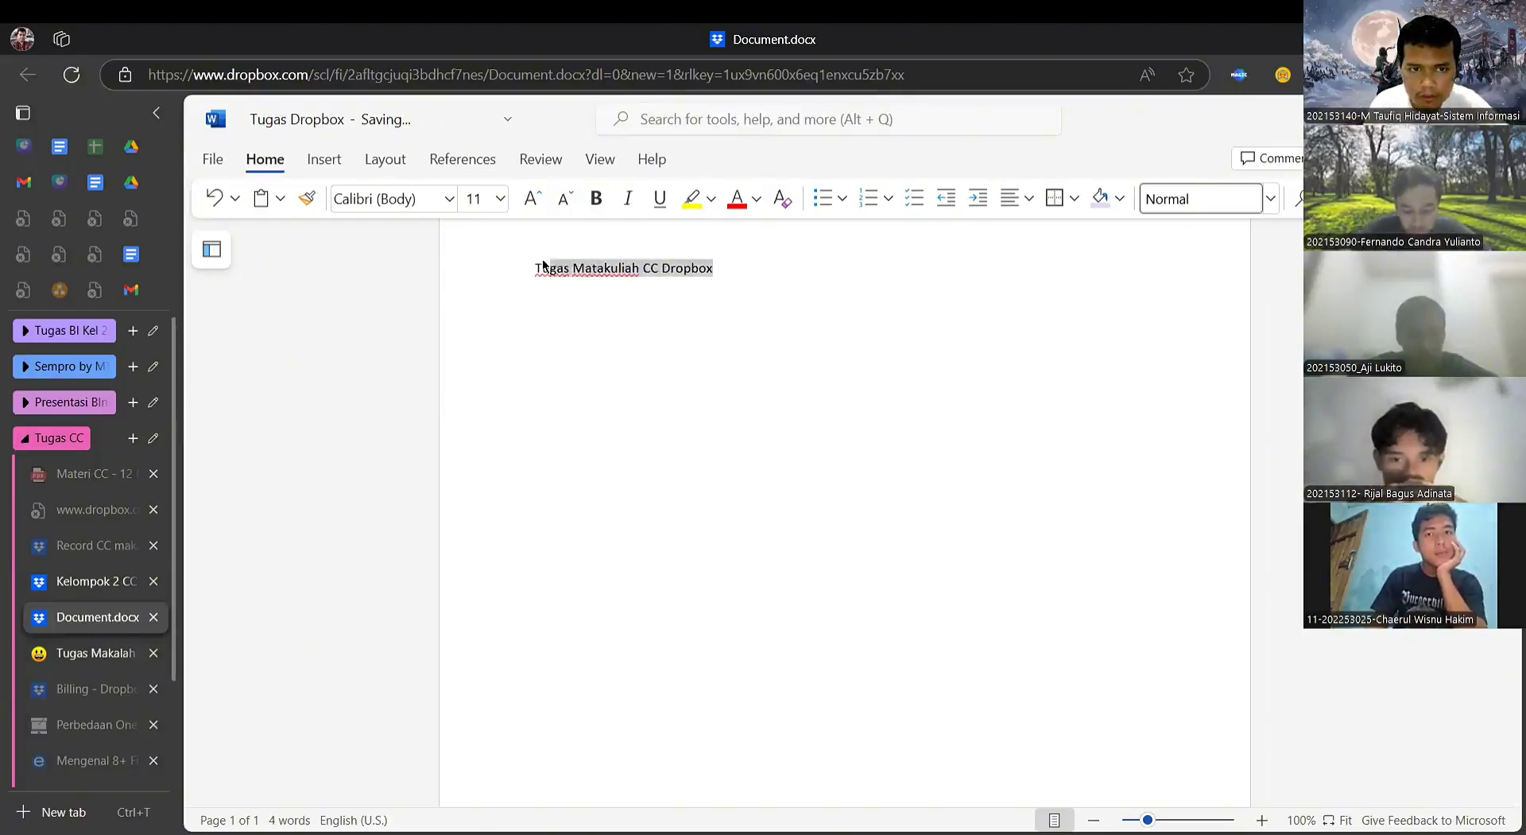
key(ctrl+b)
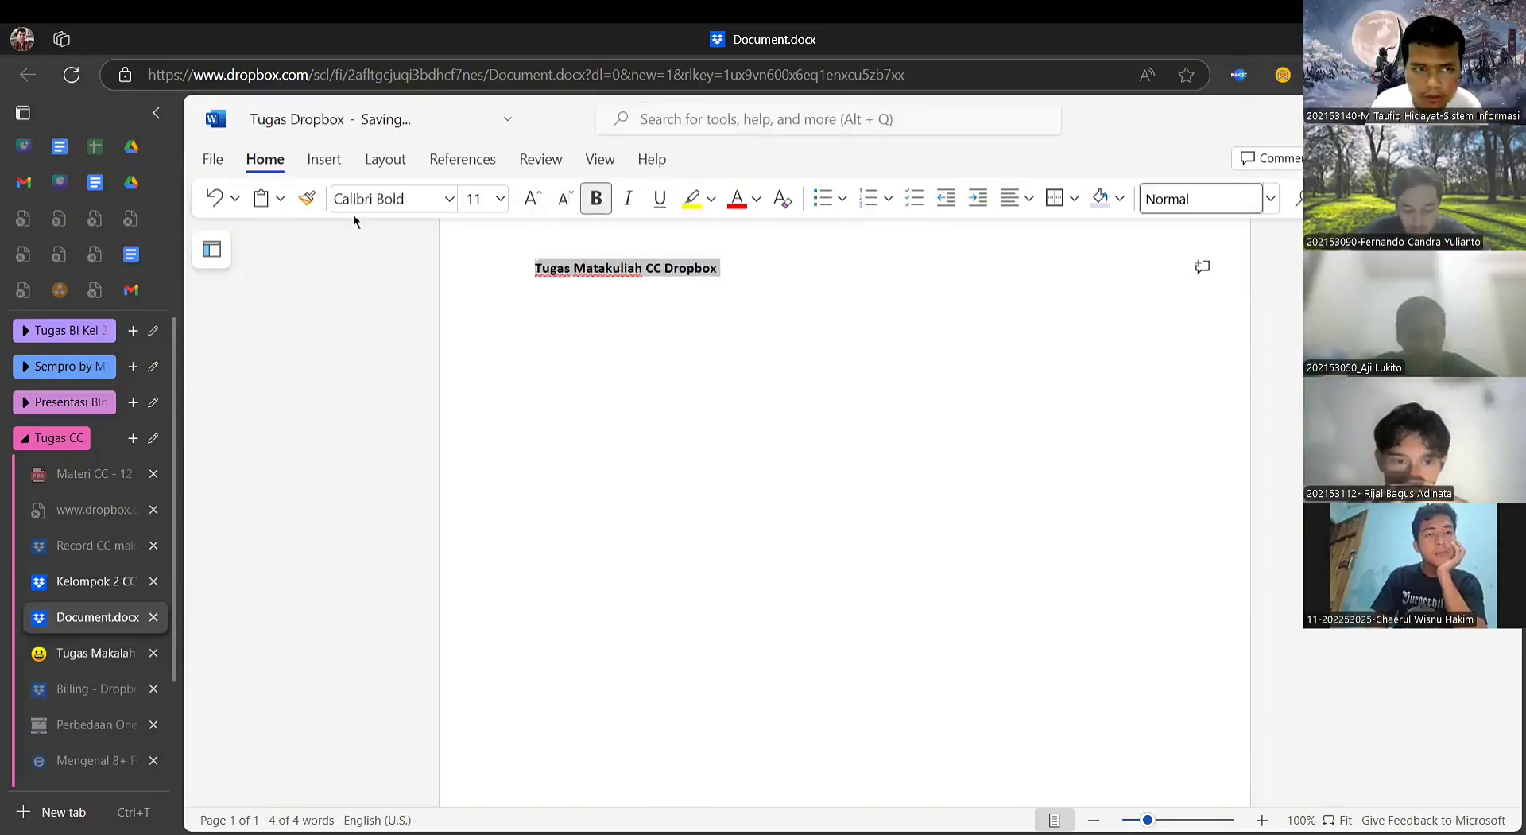
- Return to the Kelompok 2 CC SIB 24 Team Folder and create a Google Doc named "Tugas CC Dropbox Kel 2" there
click(89, 588)
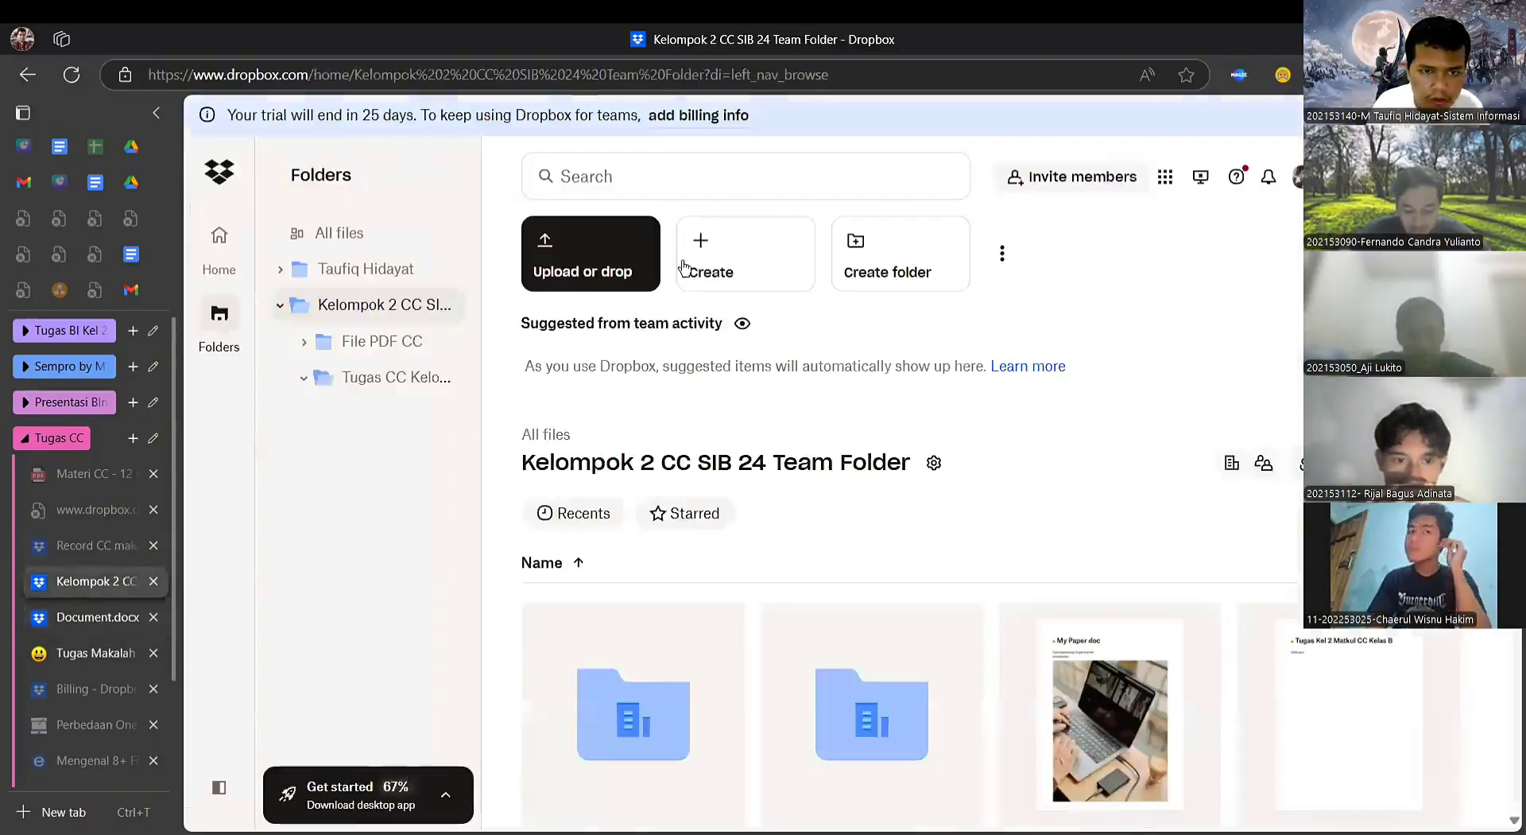
click(732, 253)
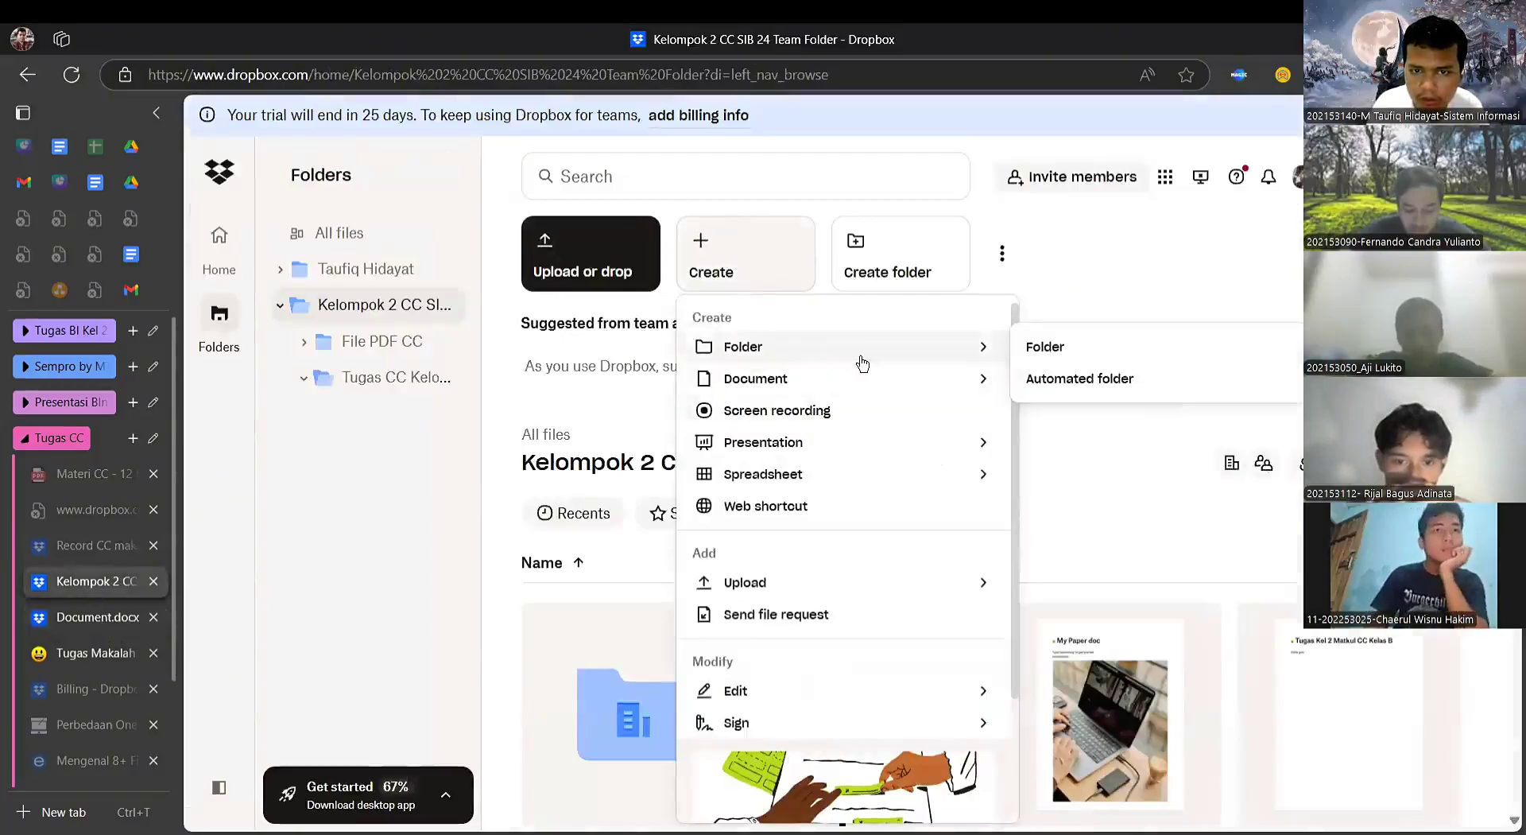
mouse_move(885, 385)
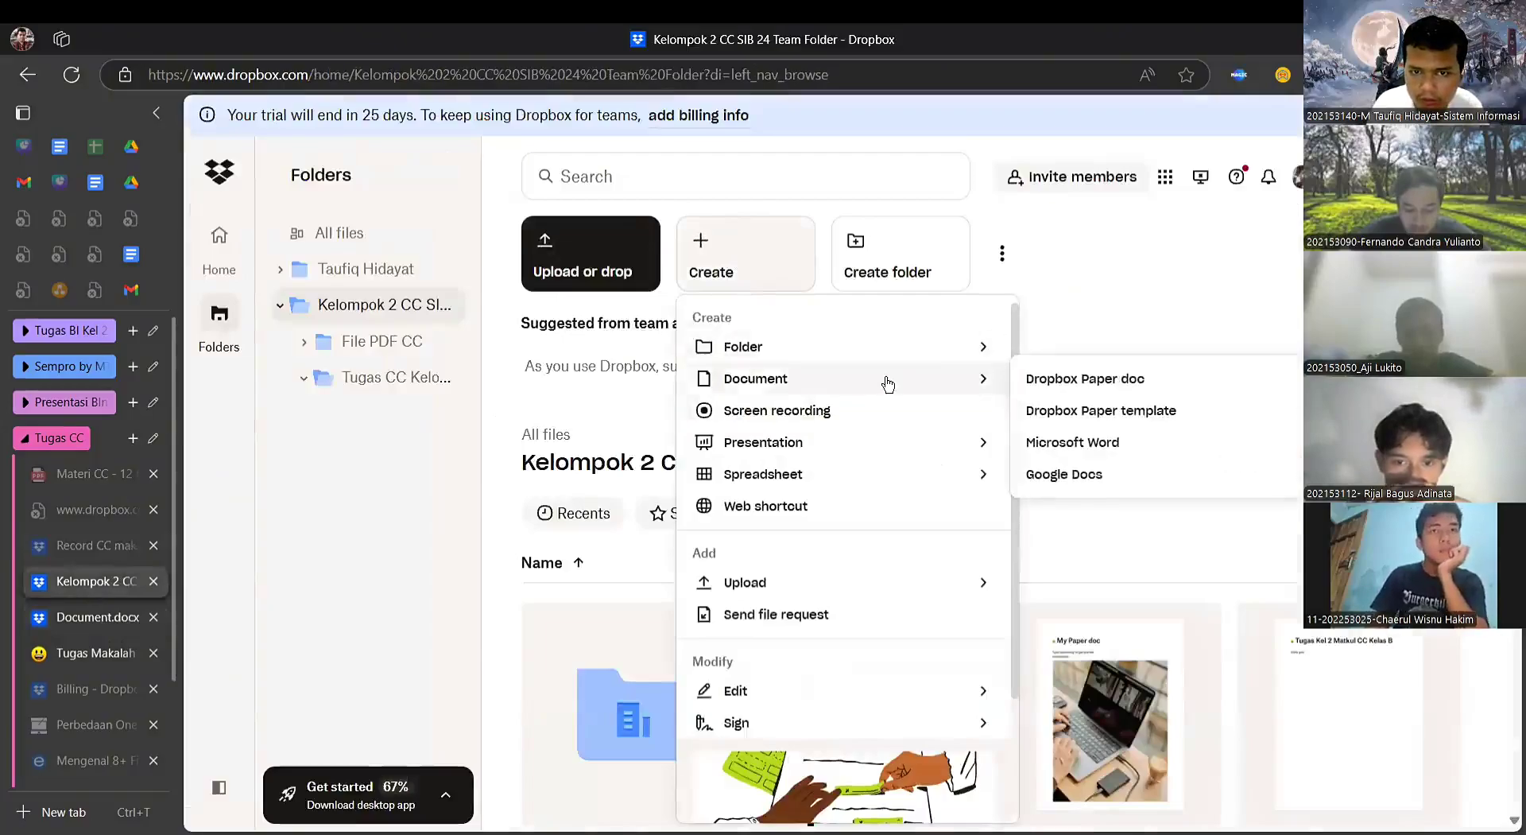
click(1102, 477)
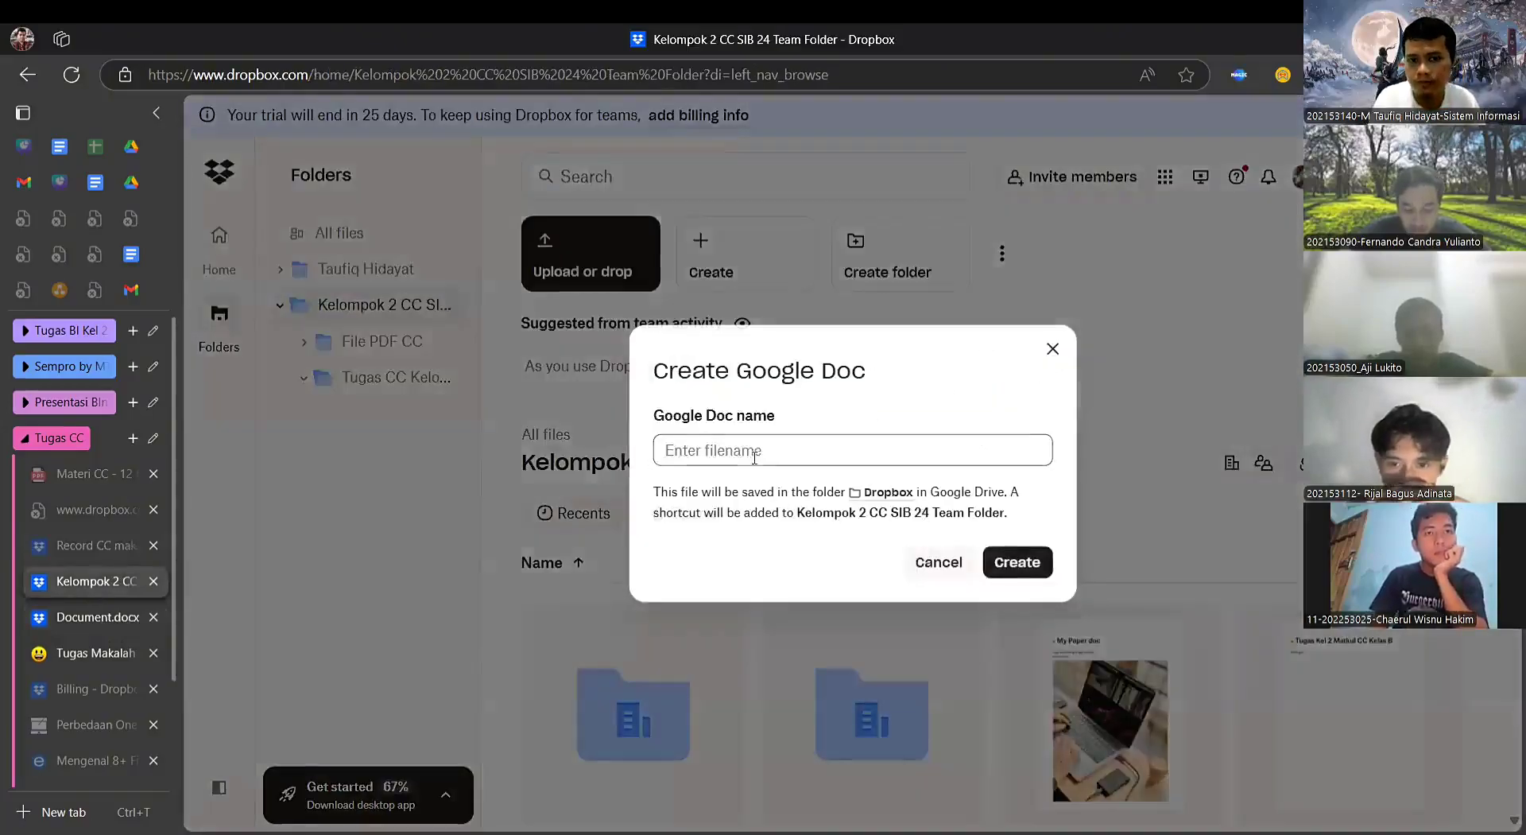
click(818, 452)
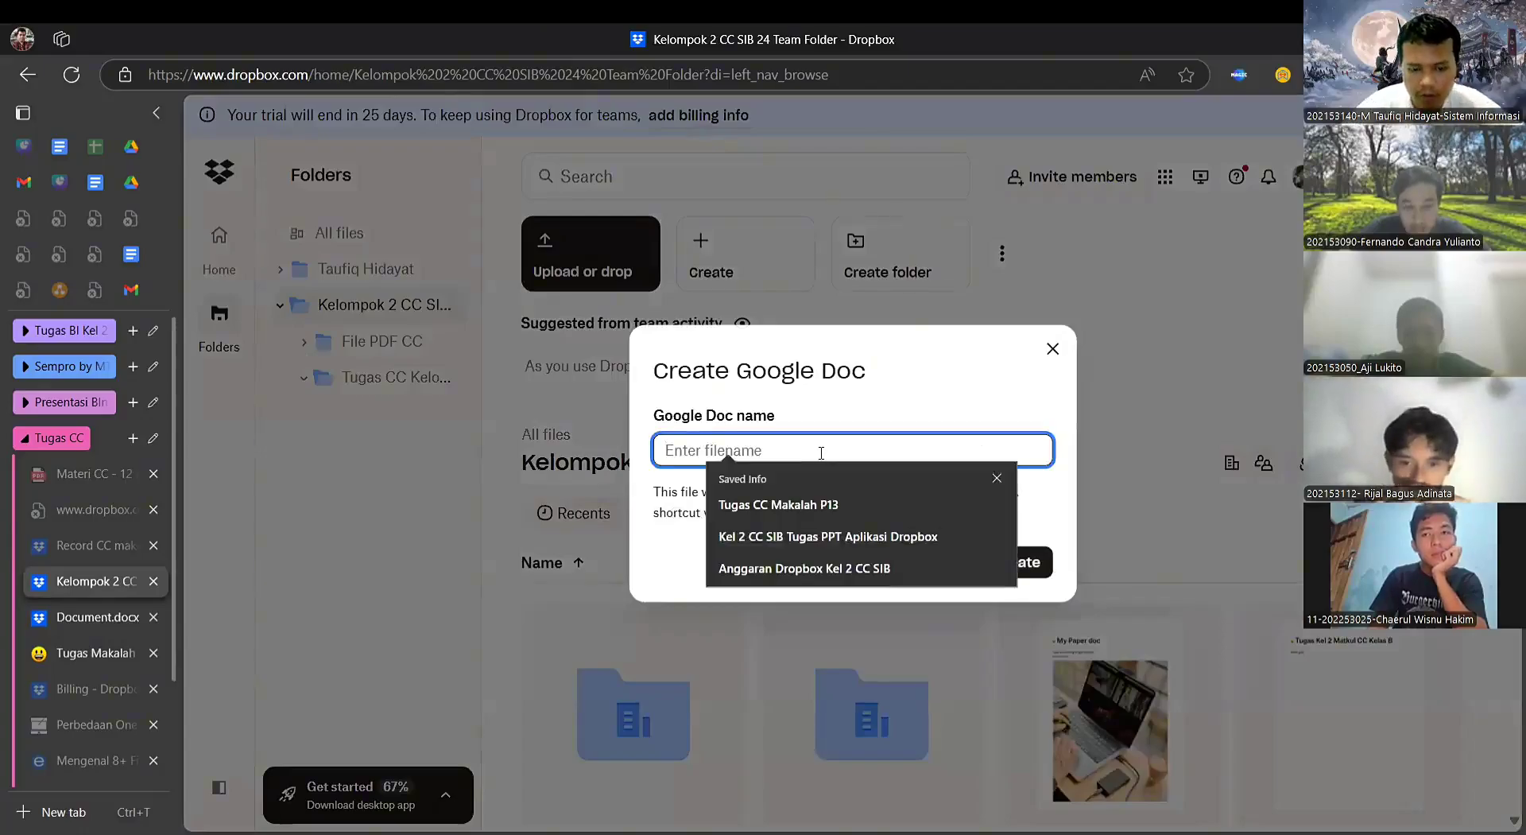
text(T)
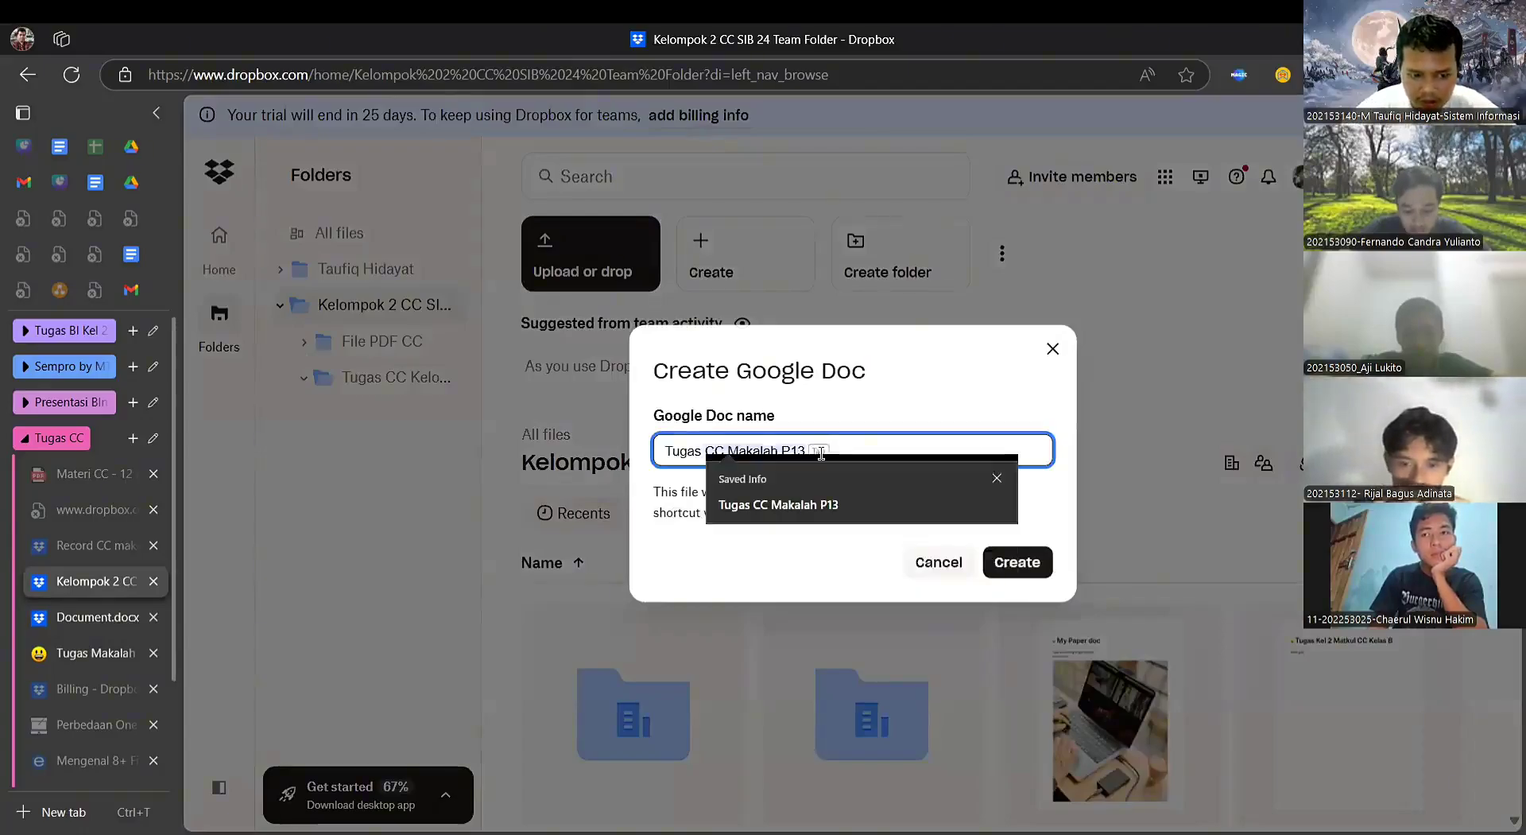
text(ugas CC Dropbo)
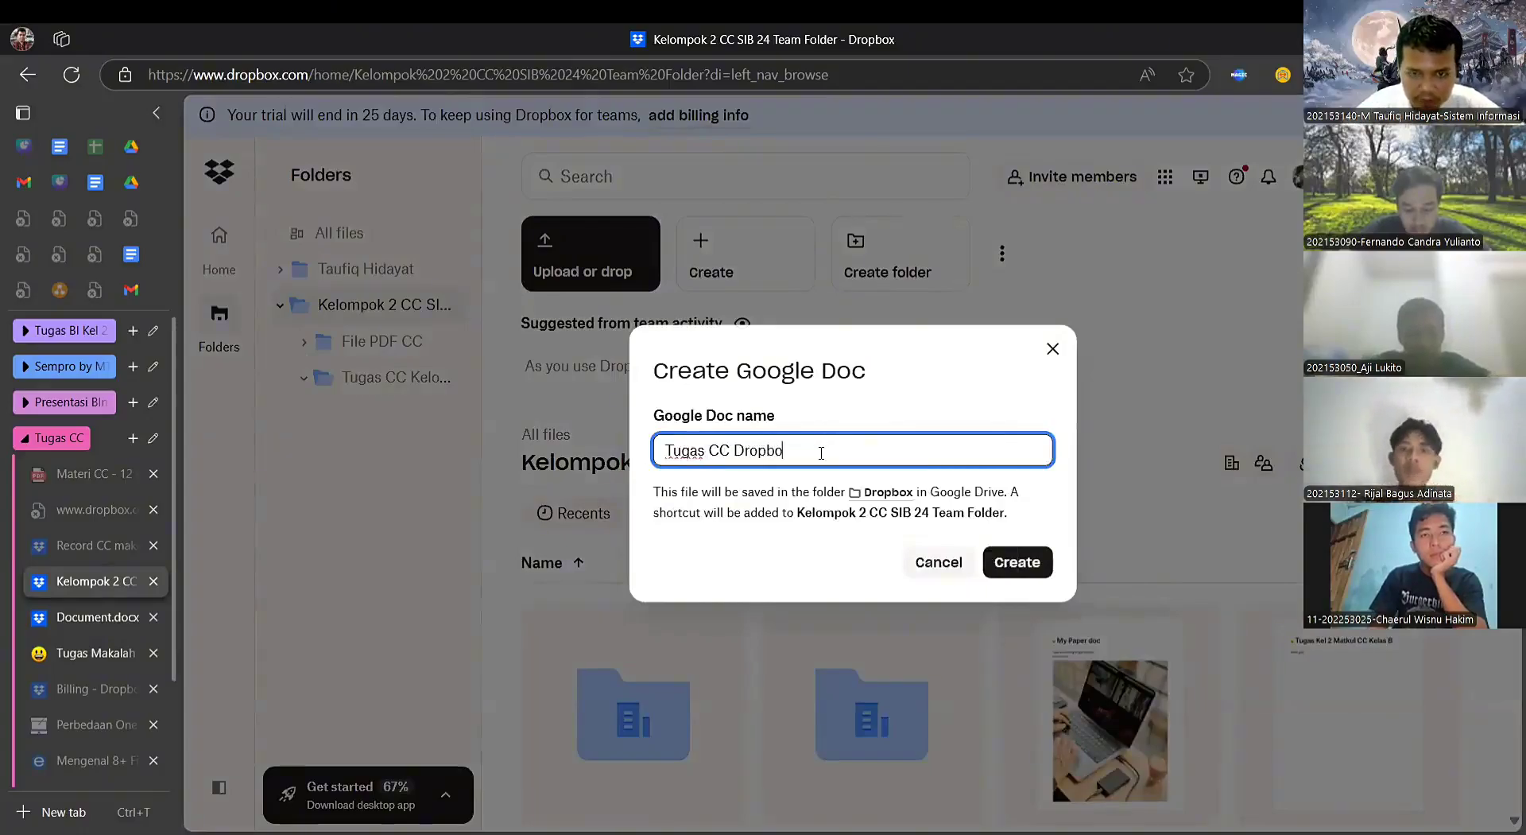
text(x Kel 2)
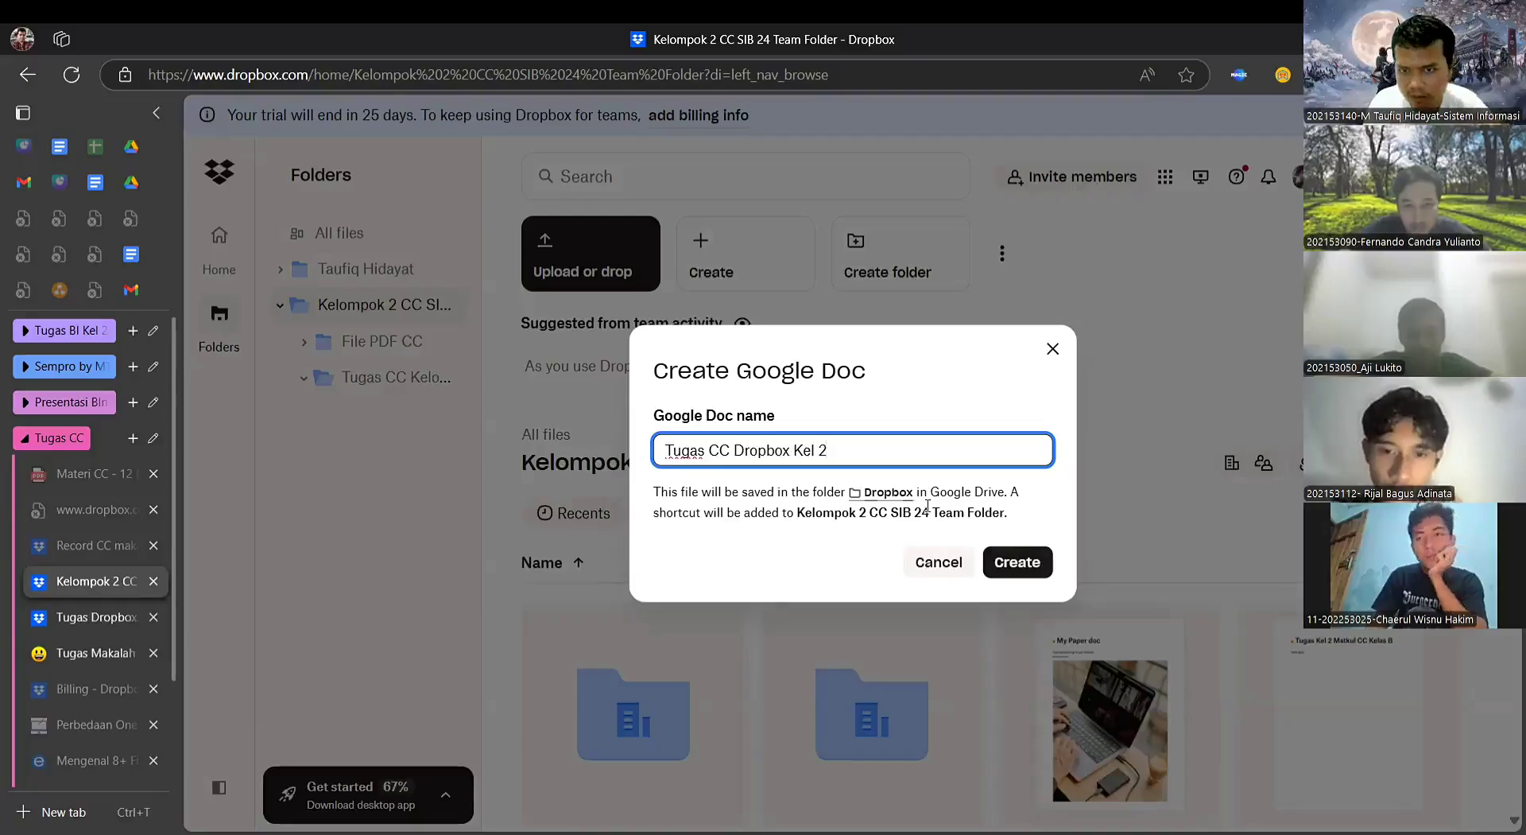
key(Return)
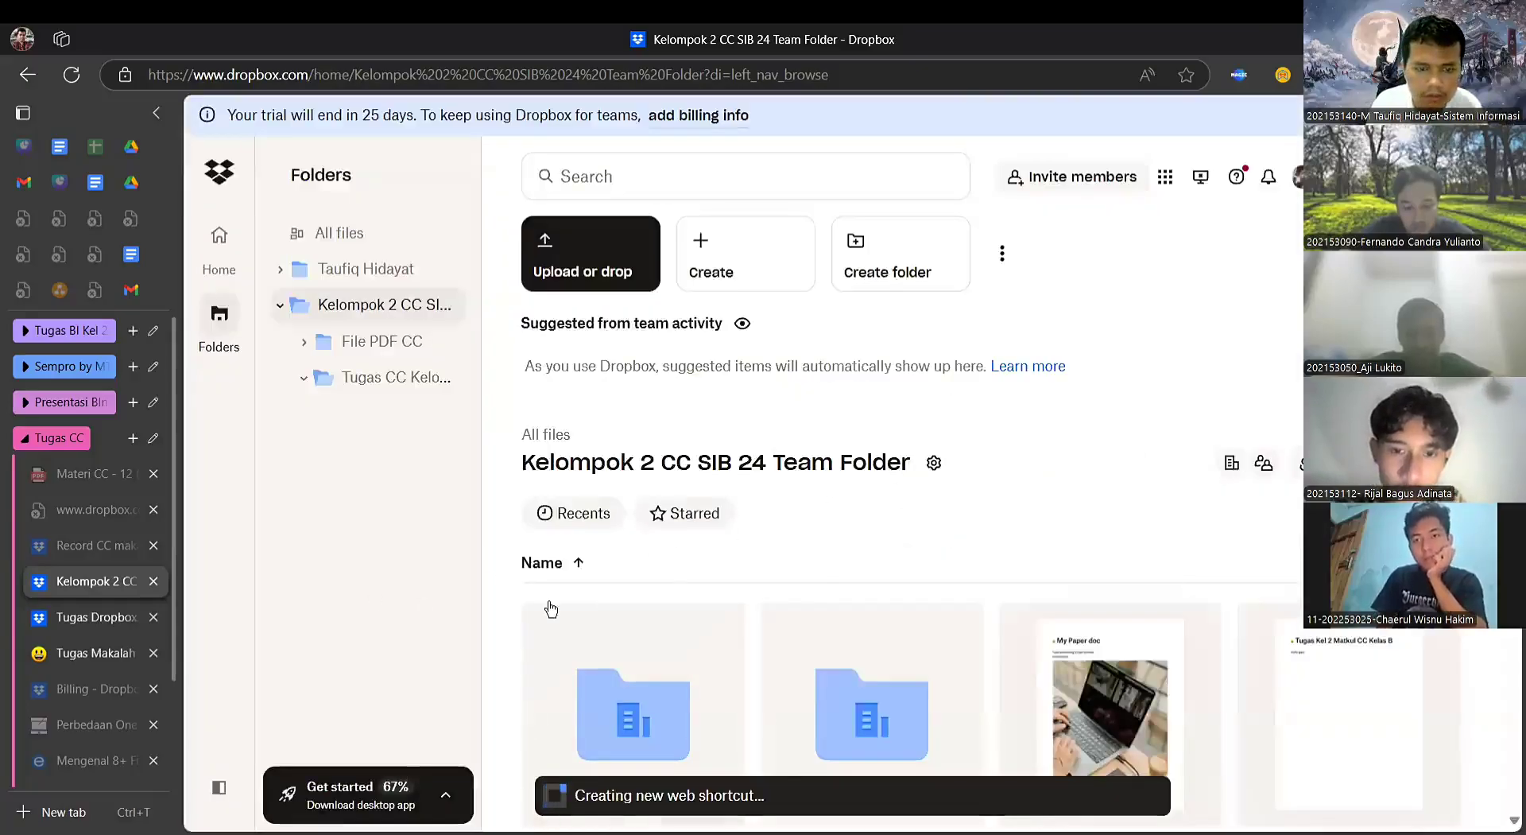
- Open the Tugas CC Dropbox Kel 2 shortcut from the team folder and write "Tugas Makalah CC Dropbox" in the Google Doc
scroll(1112, 534, down, 3)
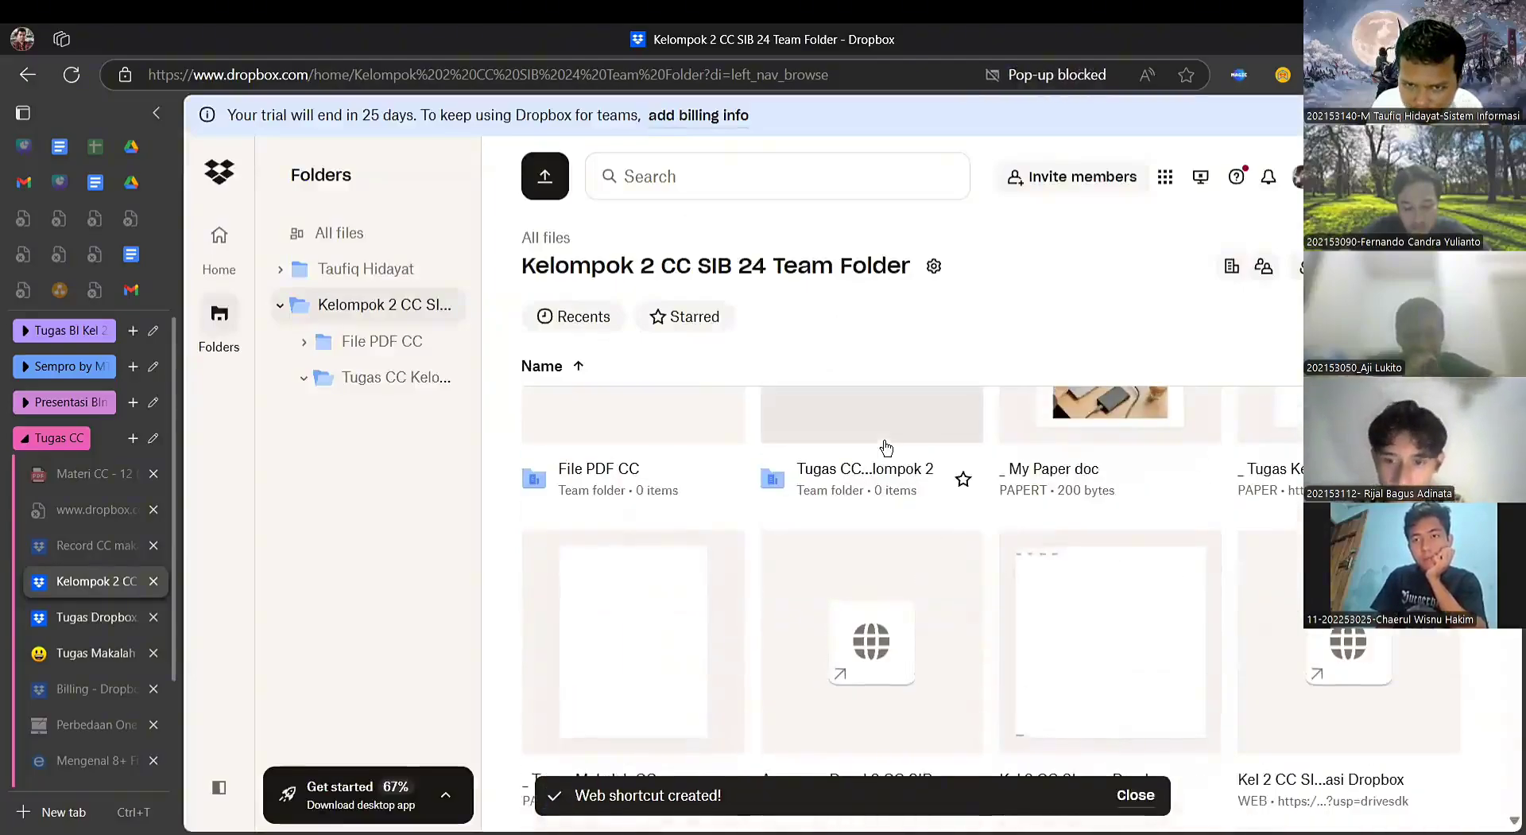
scroll(1264, 556, up, 1)
scroll(1264, 558, down, 3)
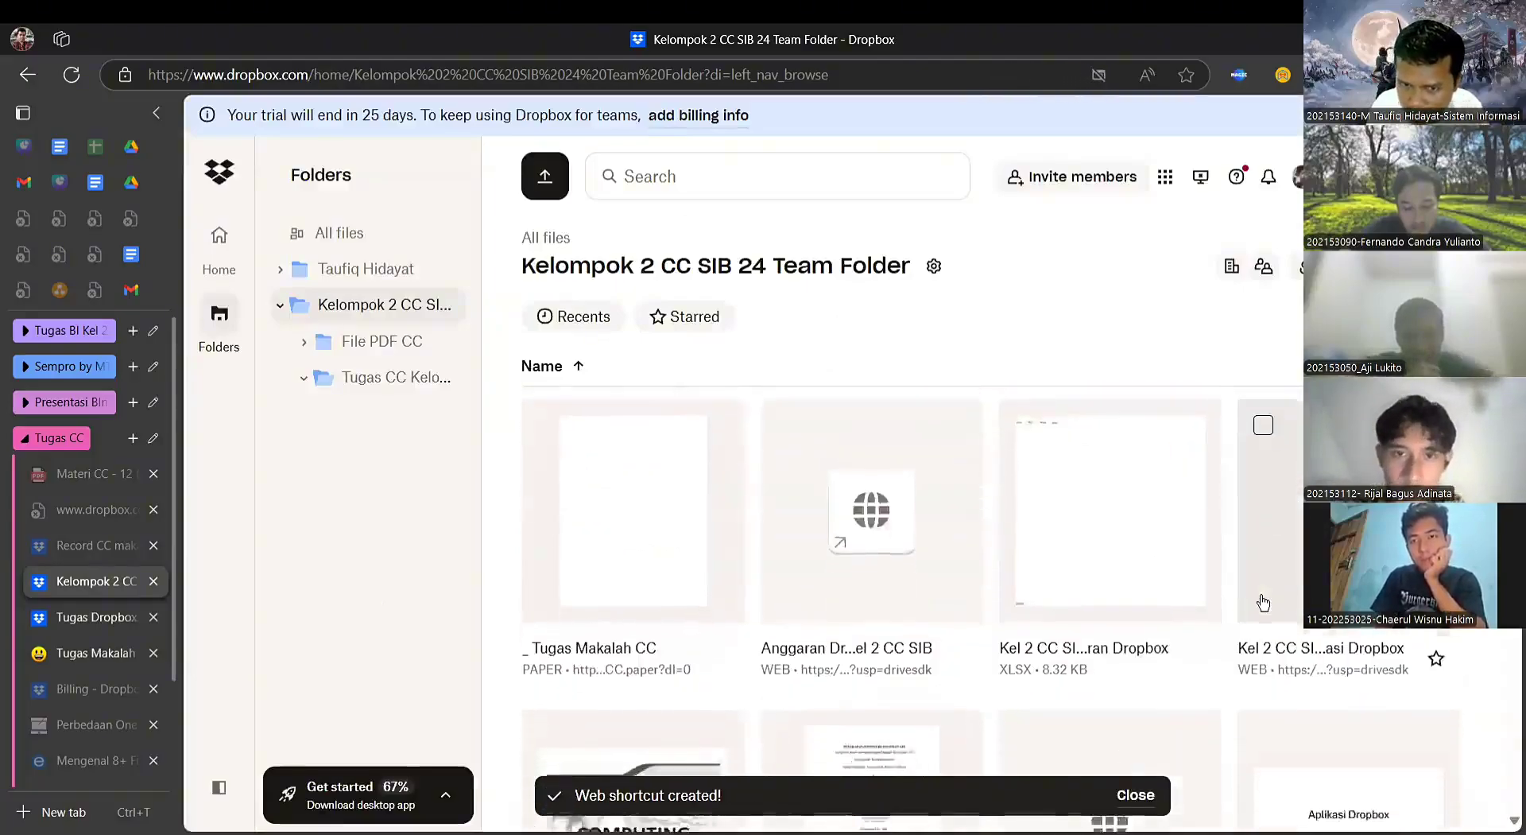
scroll(1261, 614, down, 1)
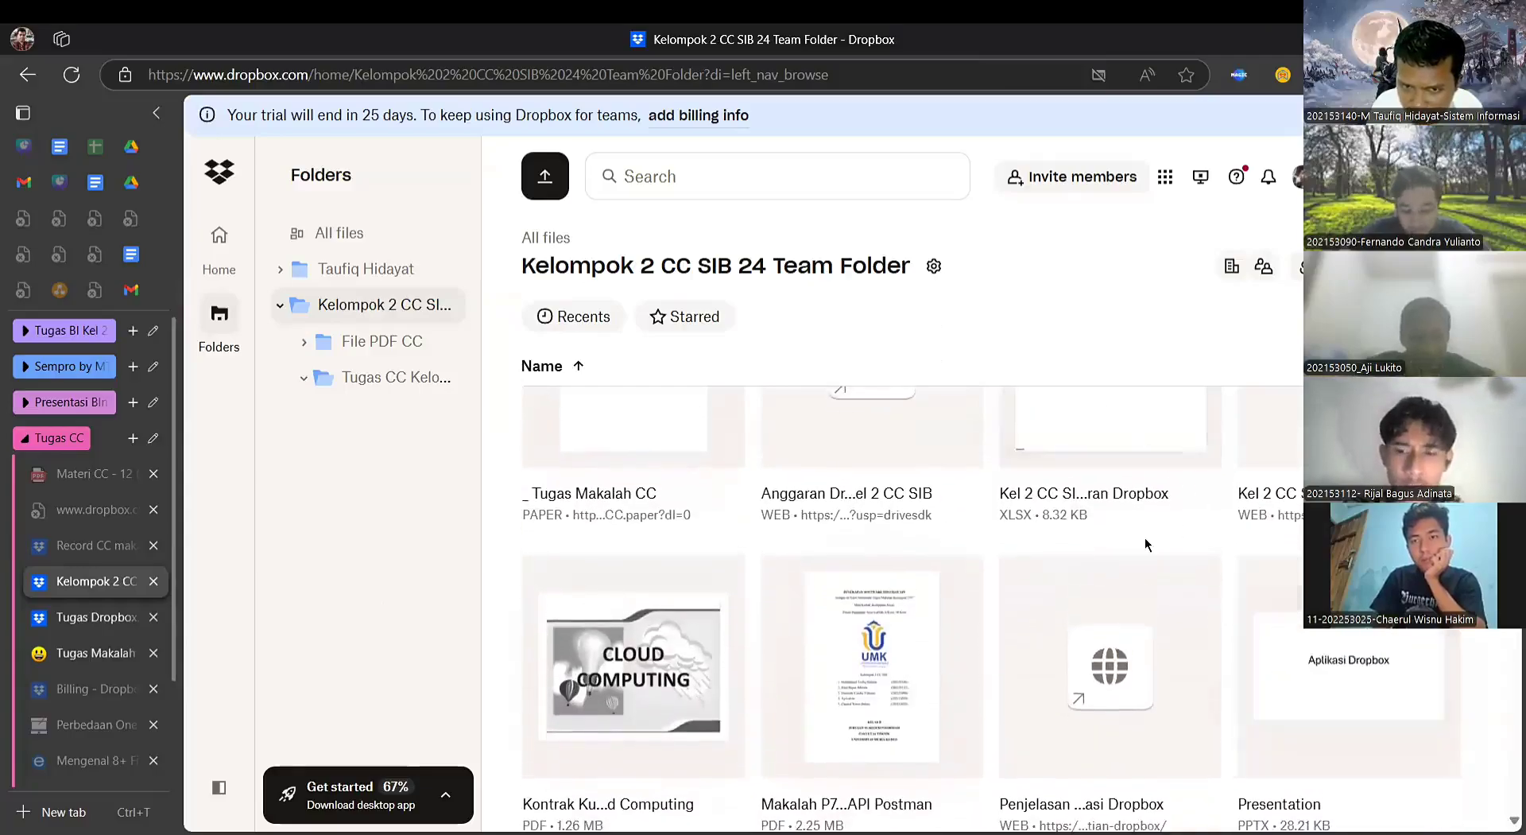
scroll(1236, 595, down, 2)
scroll(1213, 550, down, 3)
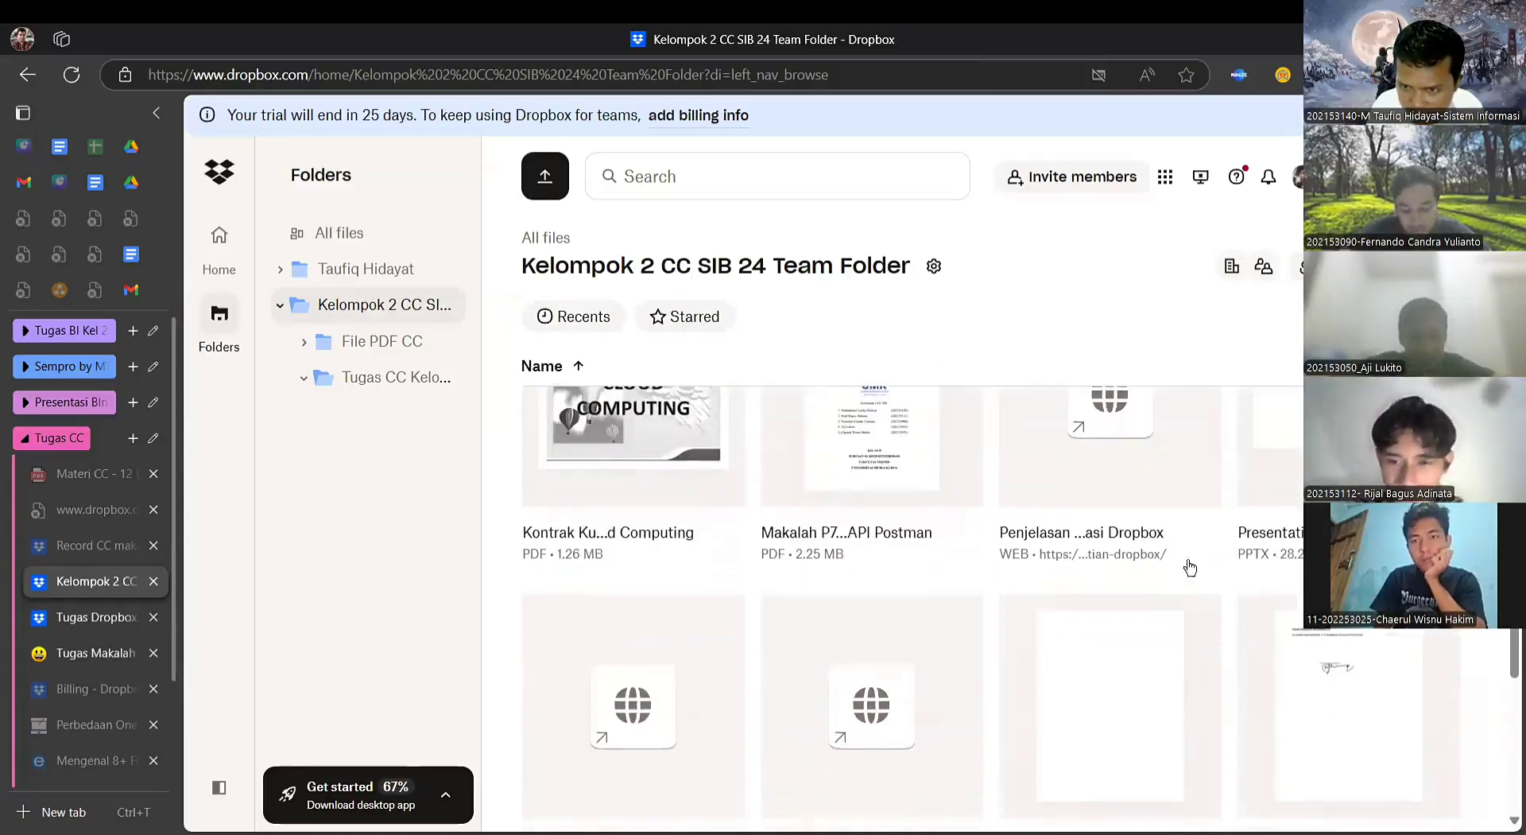
scroll(1034, 592, down, 3)
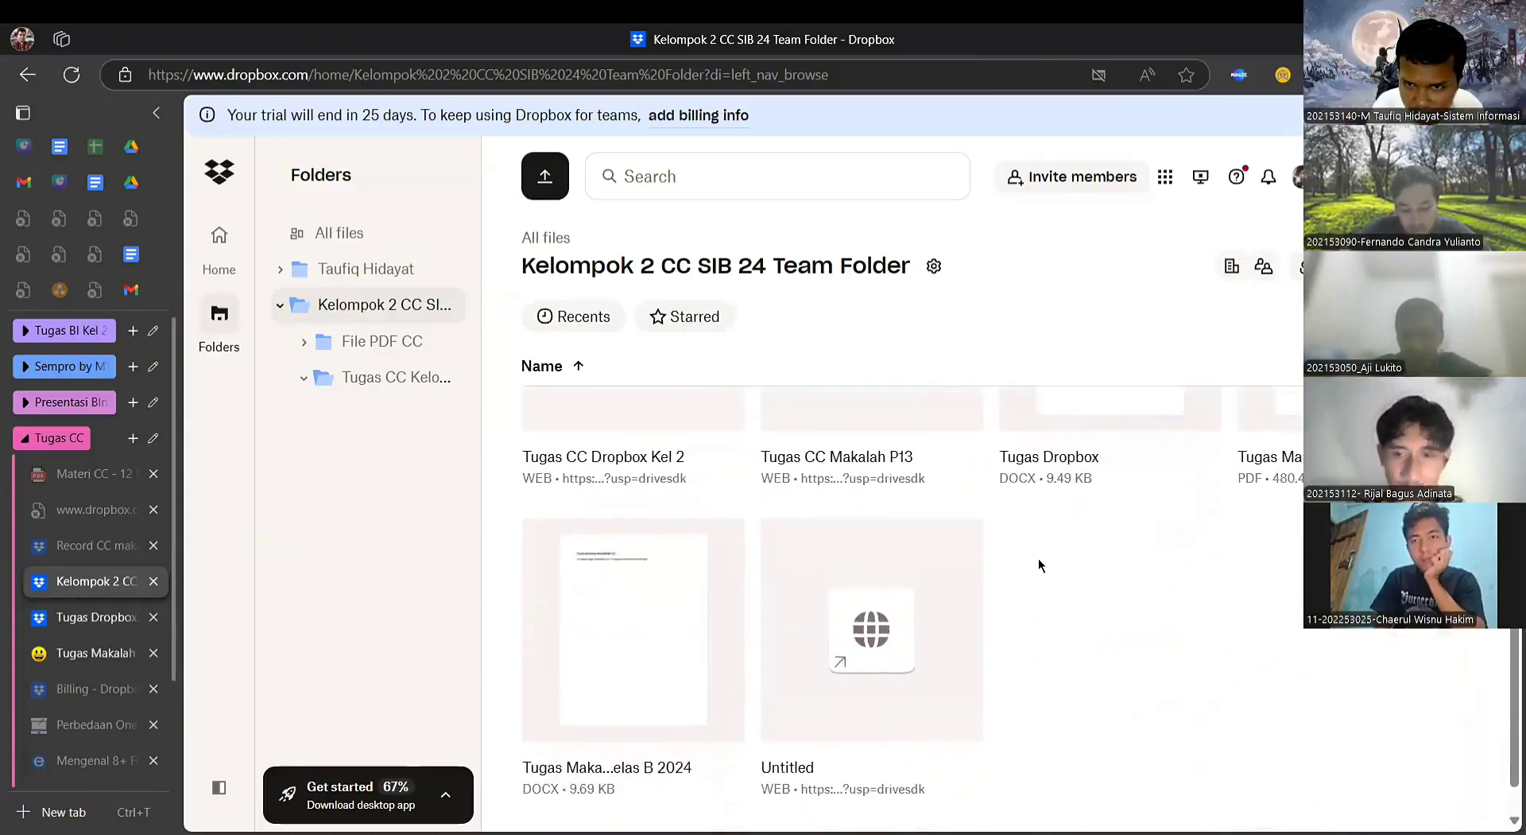
scroll(1099, 468, up, 1)
scroll(1182, 649, down, 2)
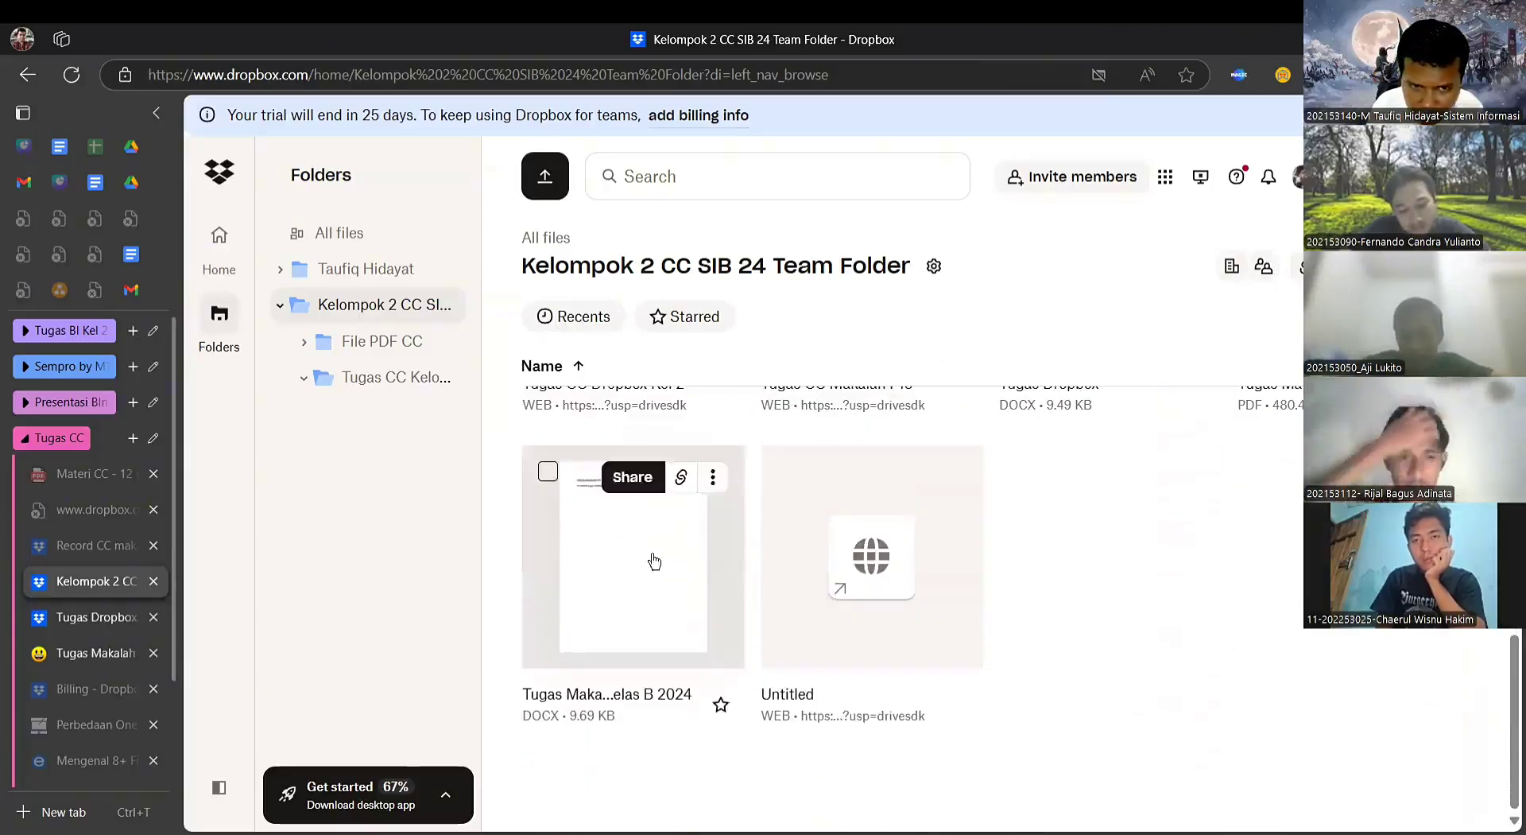
scroll(1111, 608, up, 3)
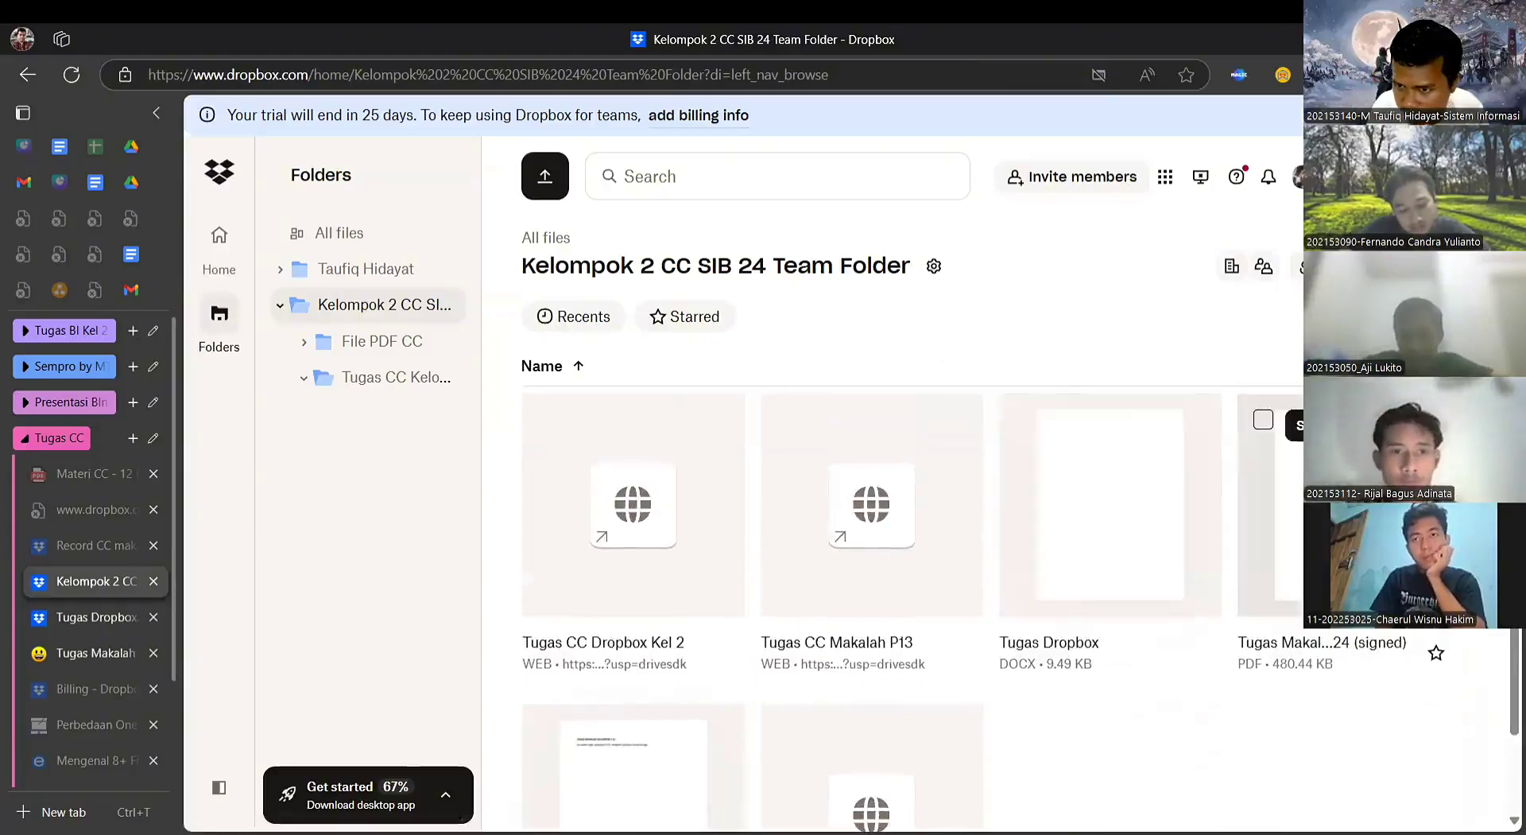
scroll(1046, 573, up, 2)
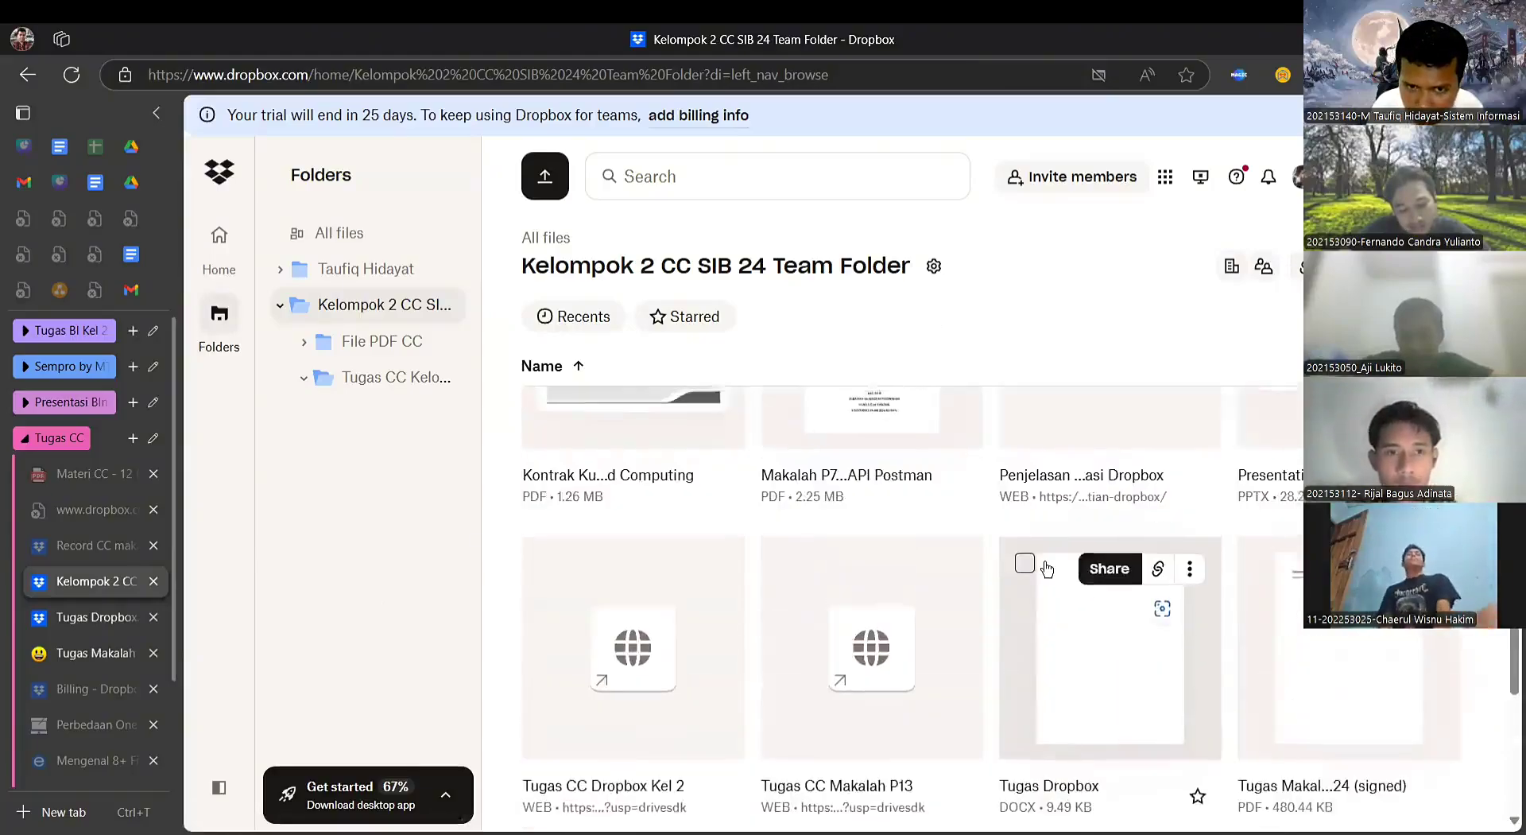
scroll(1074, 546, down, 3)
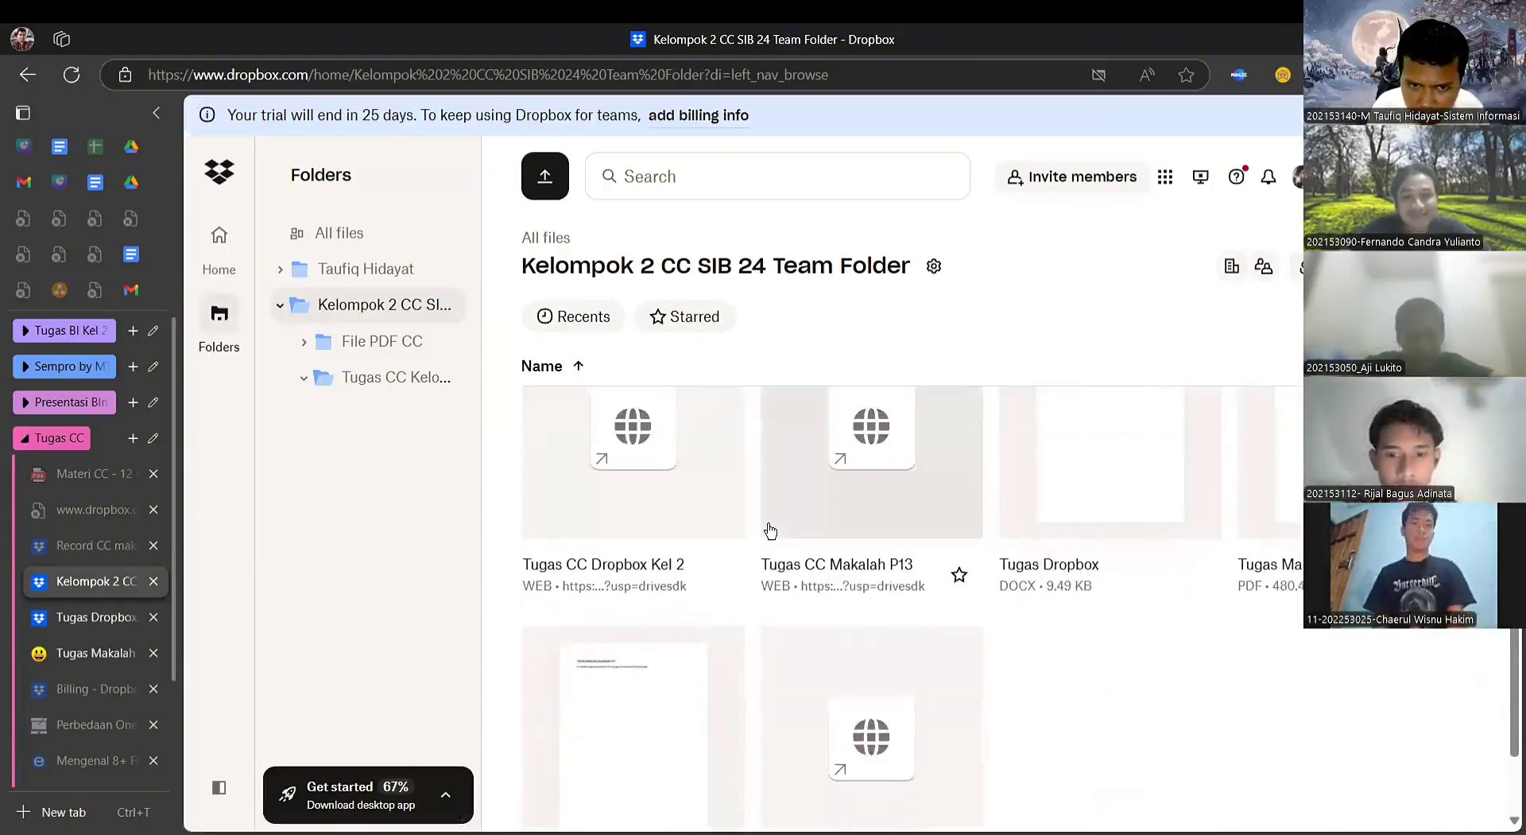
scroll(627, 548, up, 1)
scroll(632, 532, up, 1)
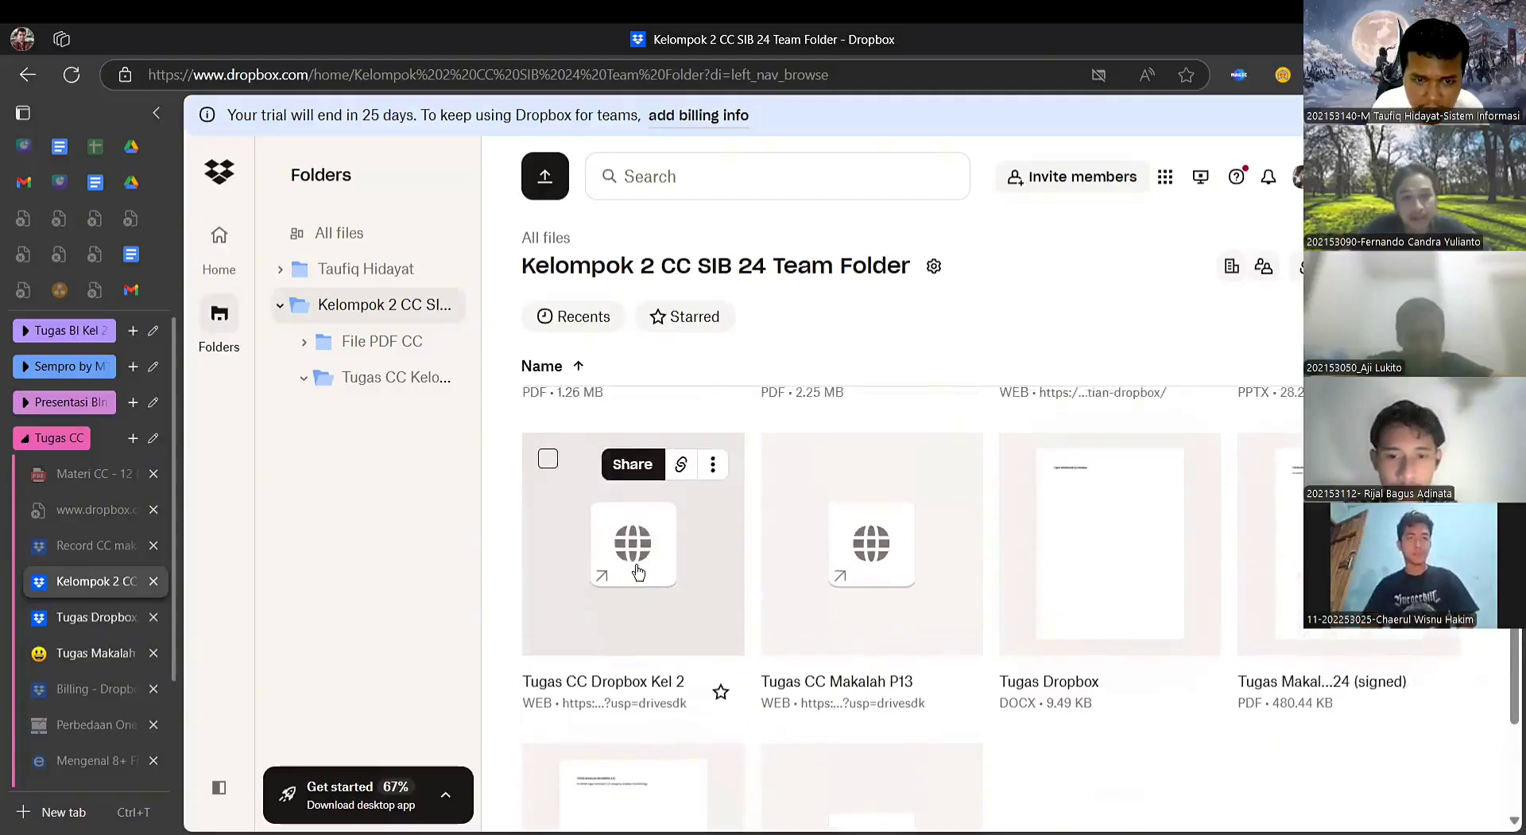
click(668, 540)
click(667, 540)
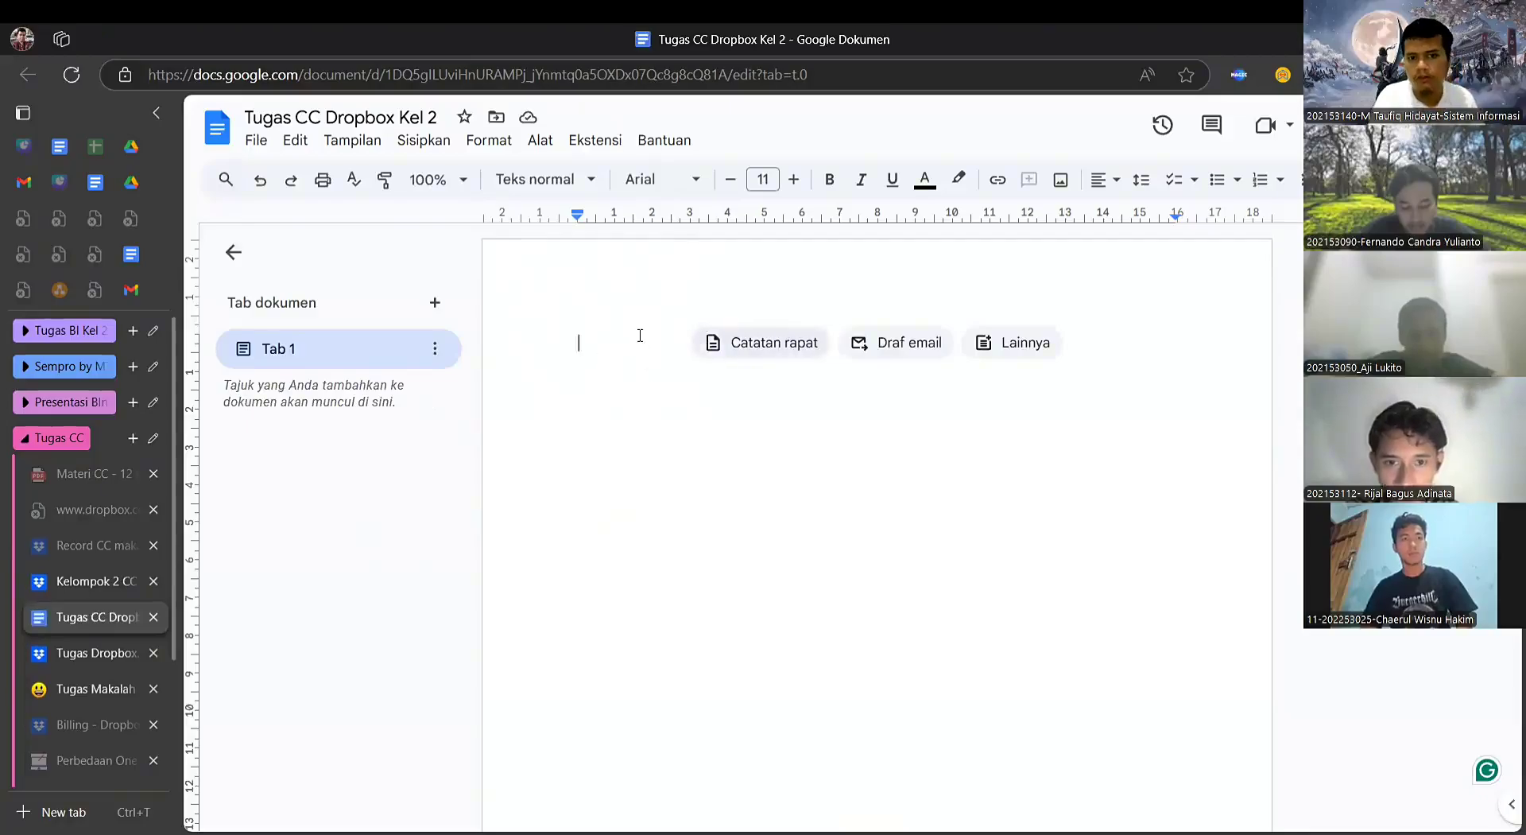
text(Tugas Makalah CC Dropbox)
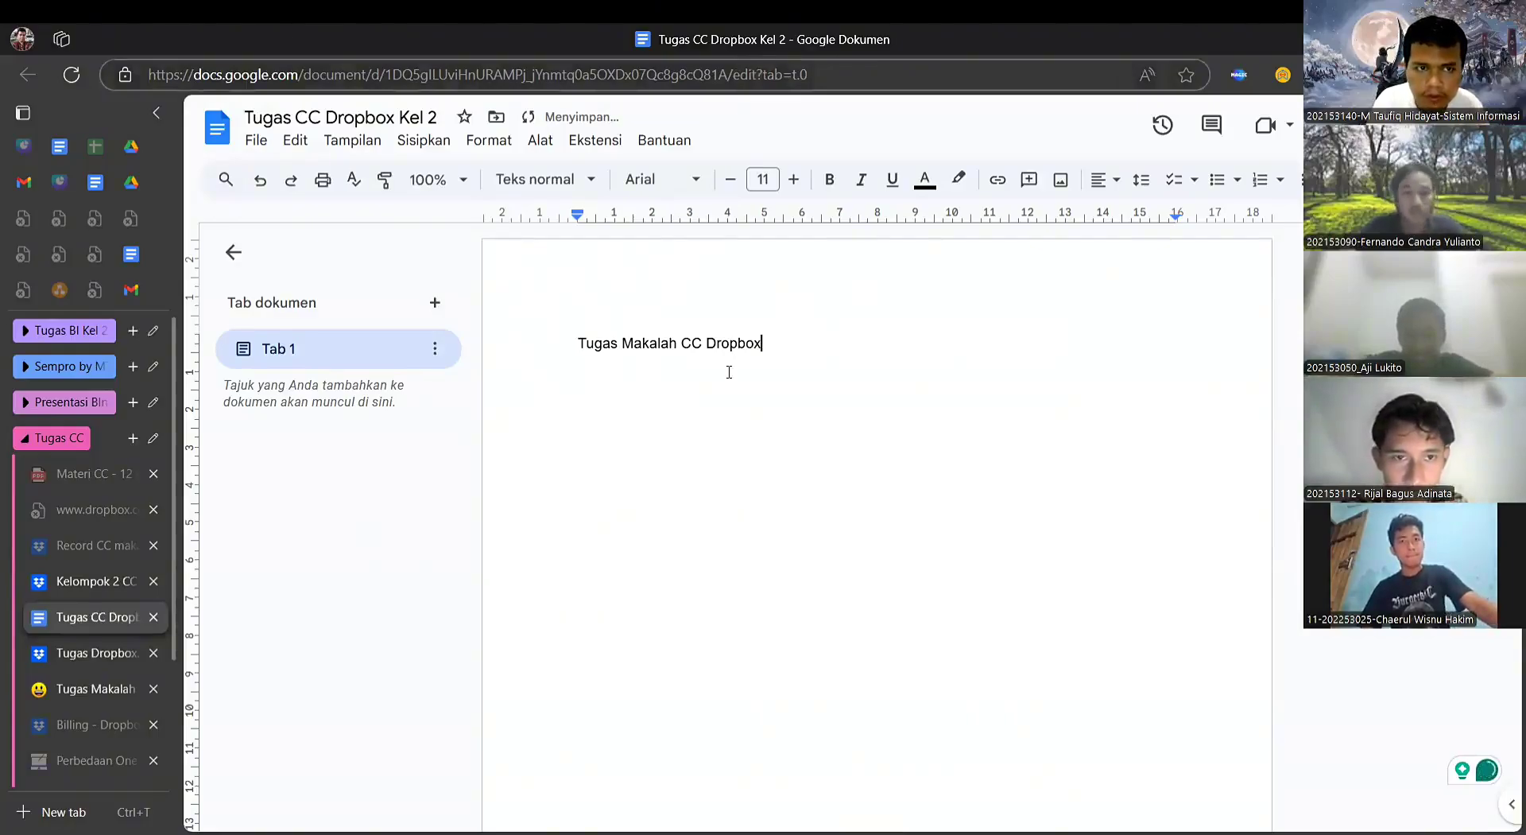
- Return to the team folder and examine the screen recording option among the item types that can be created
click(76, 582)
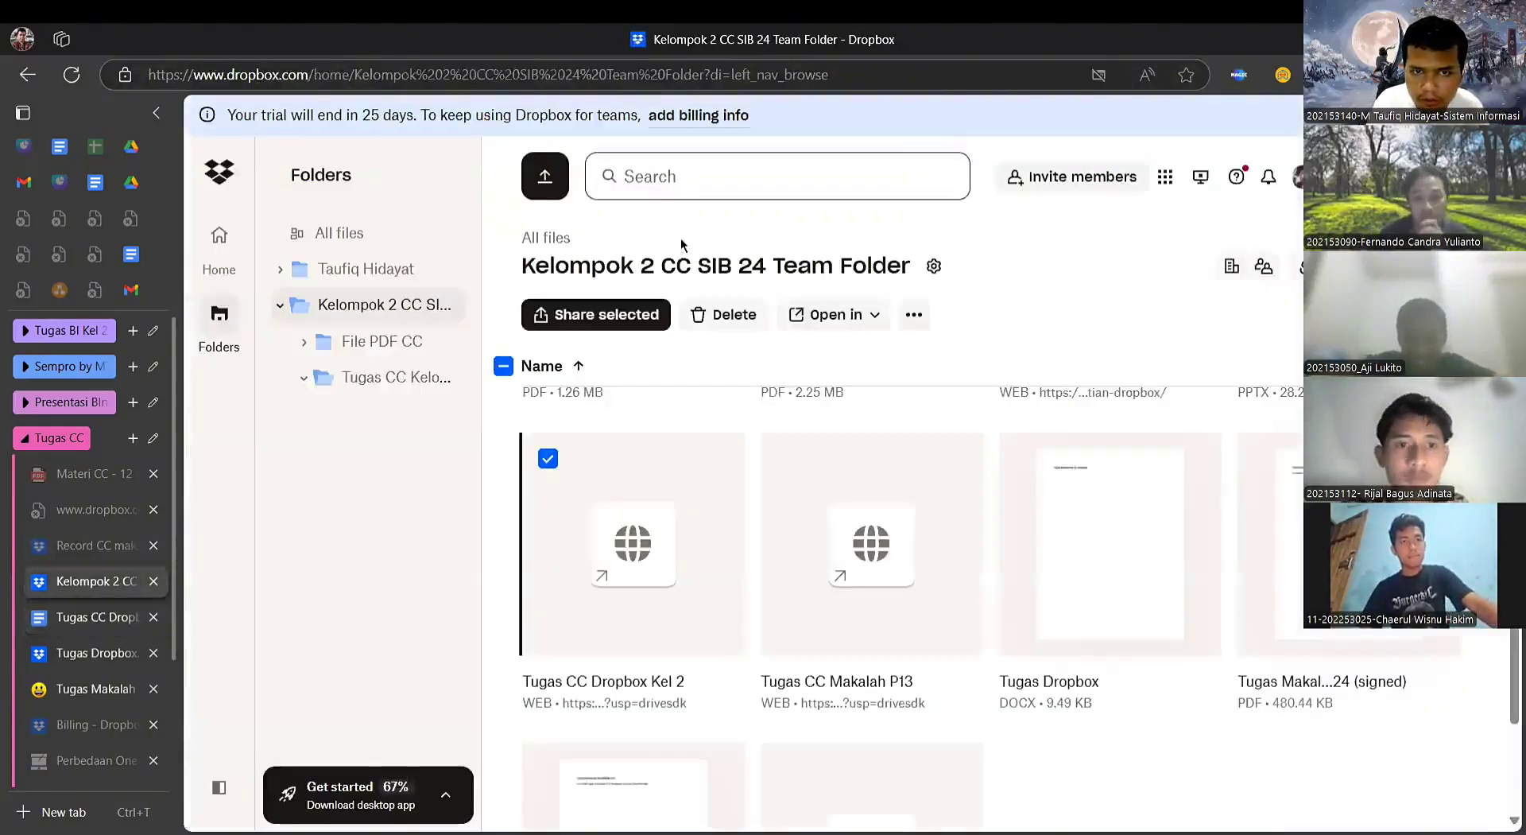
scroll(682, 245, up, 10)
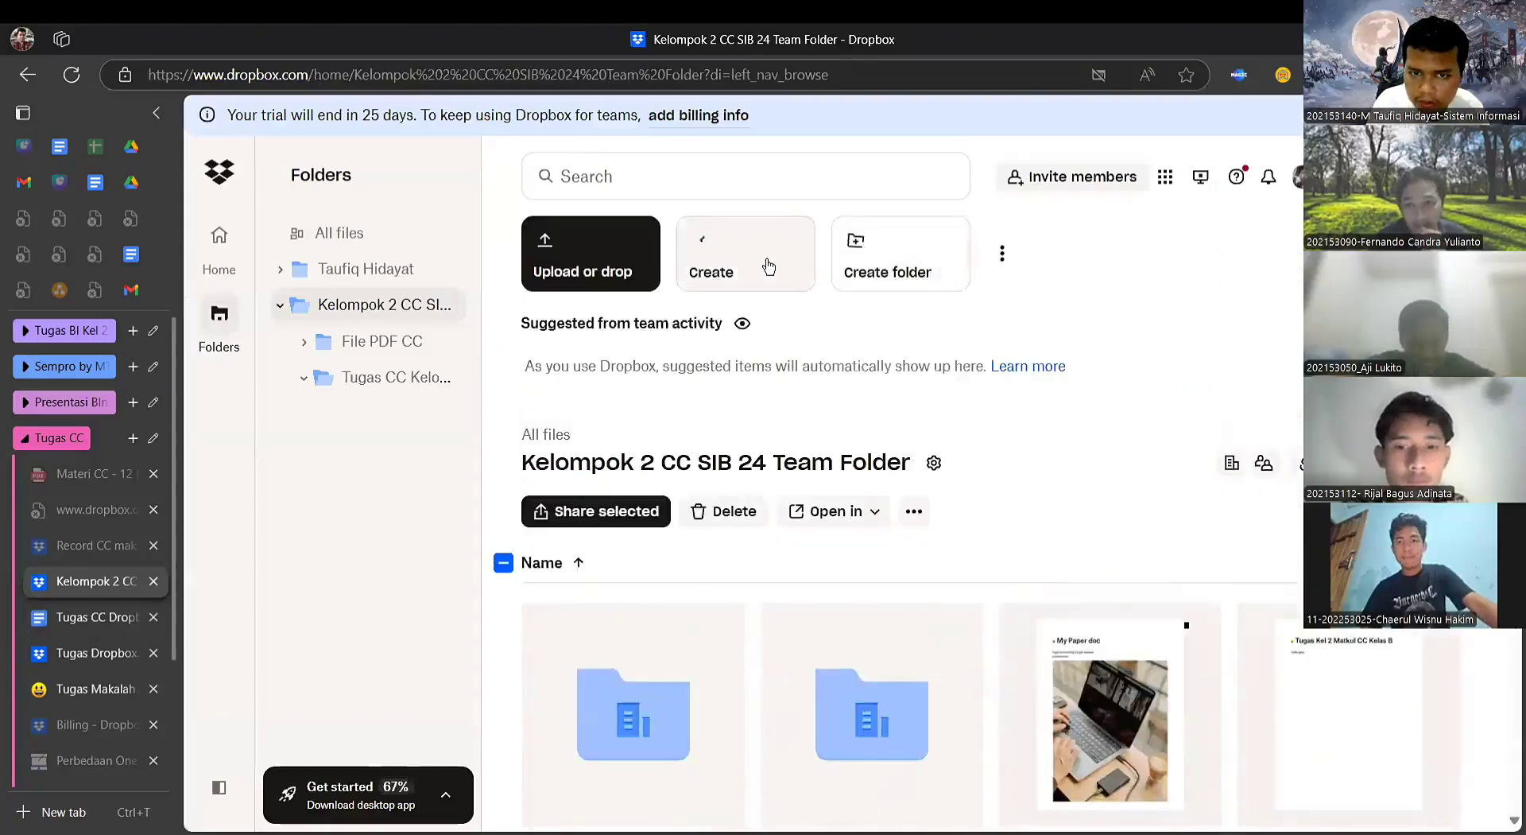
click(768, 266)
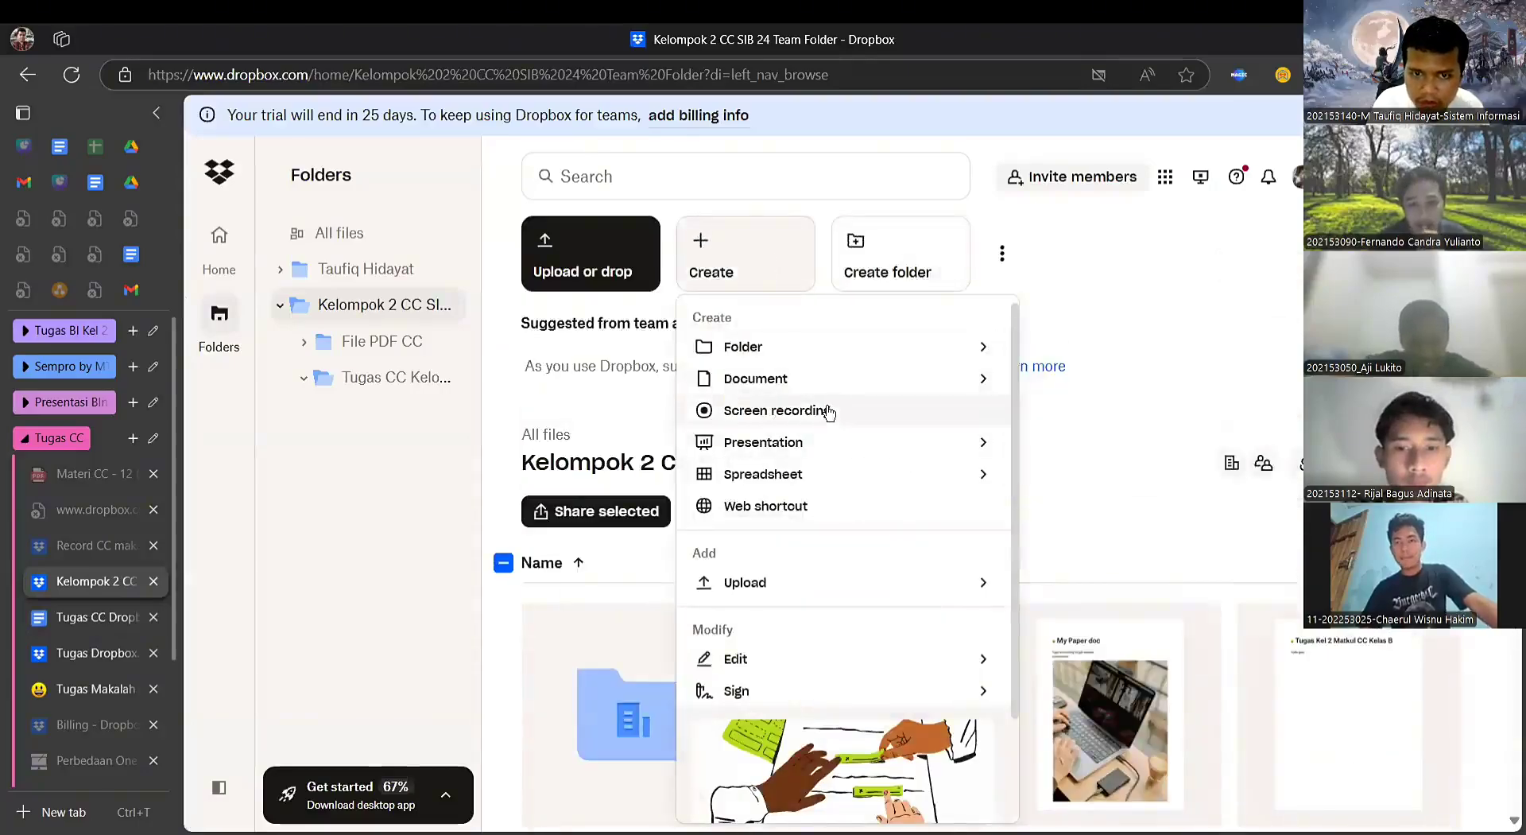
click(827, 411)
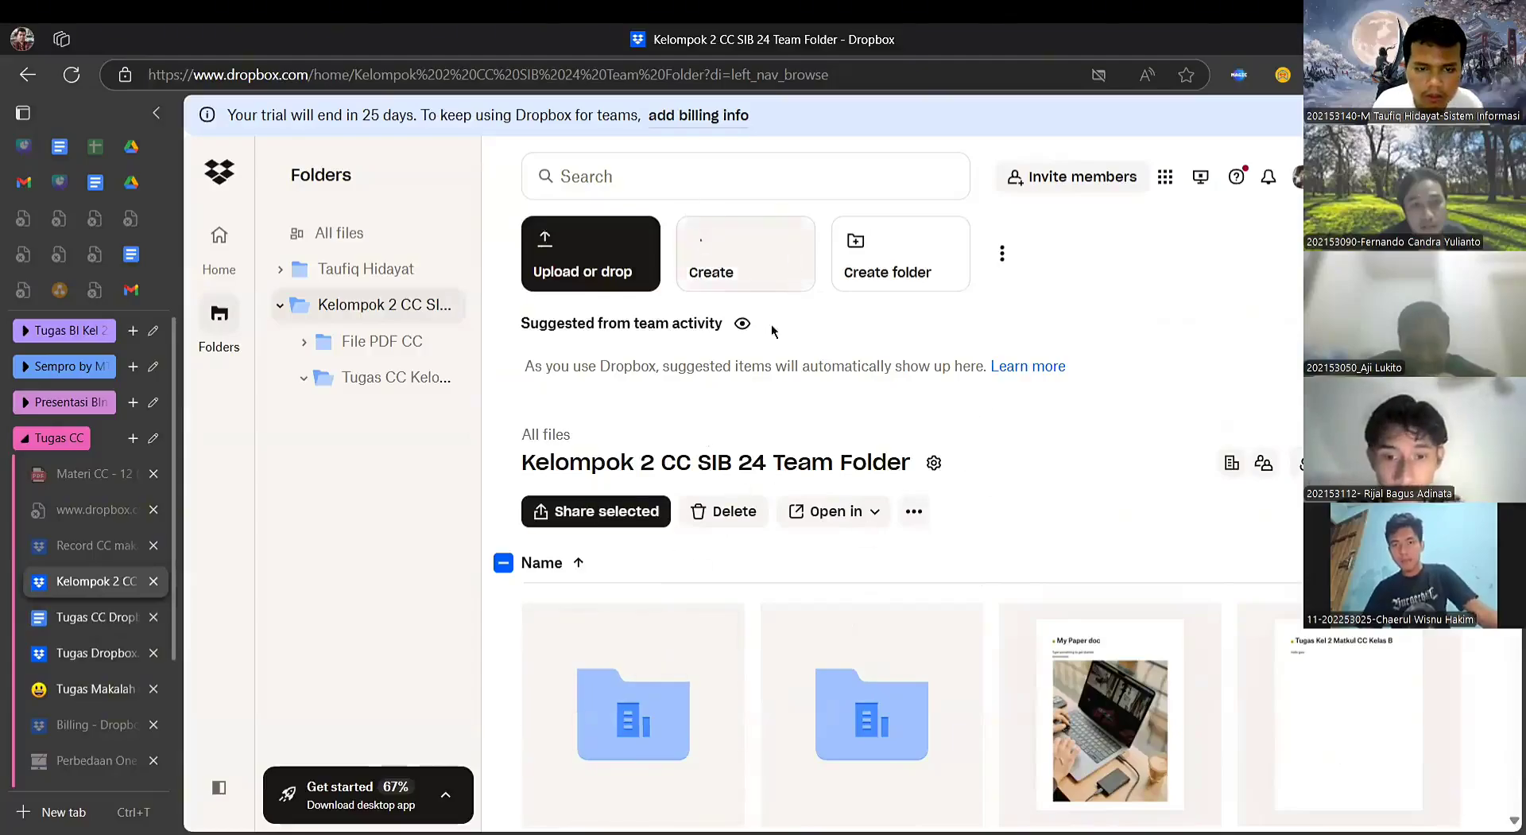
click(764, 245)
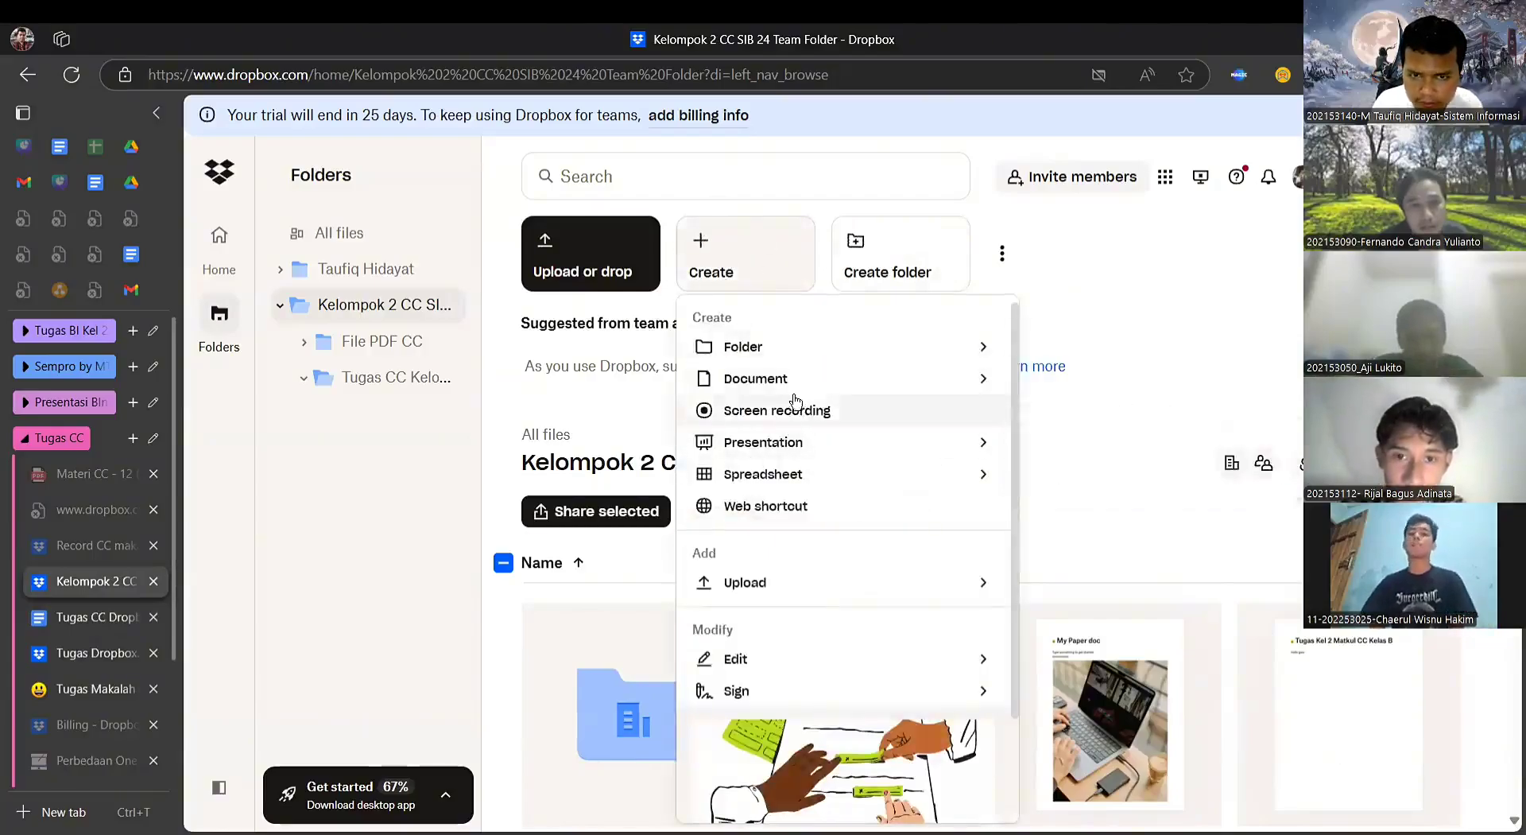
key(Escape)
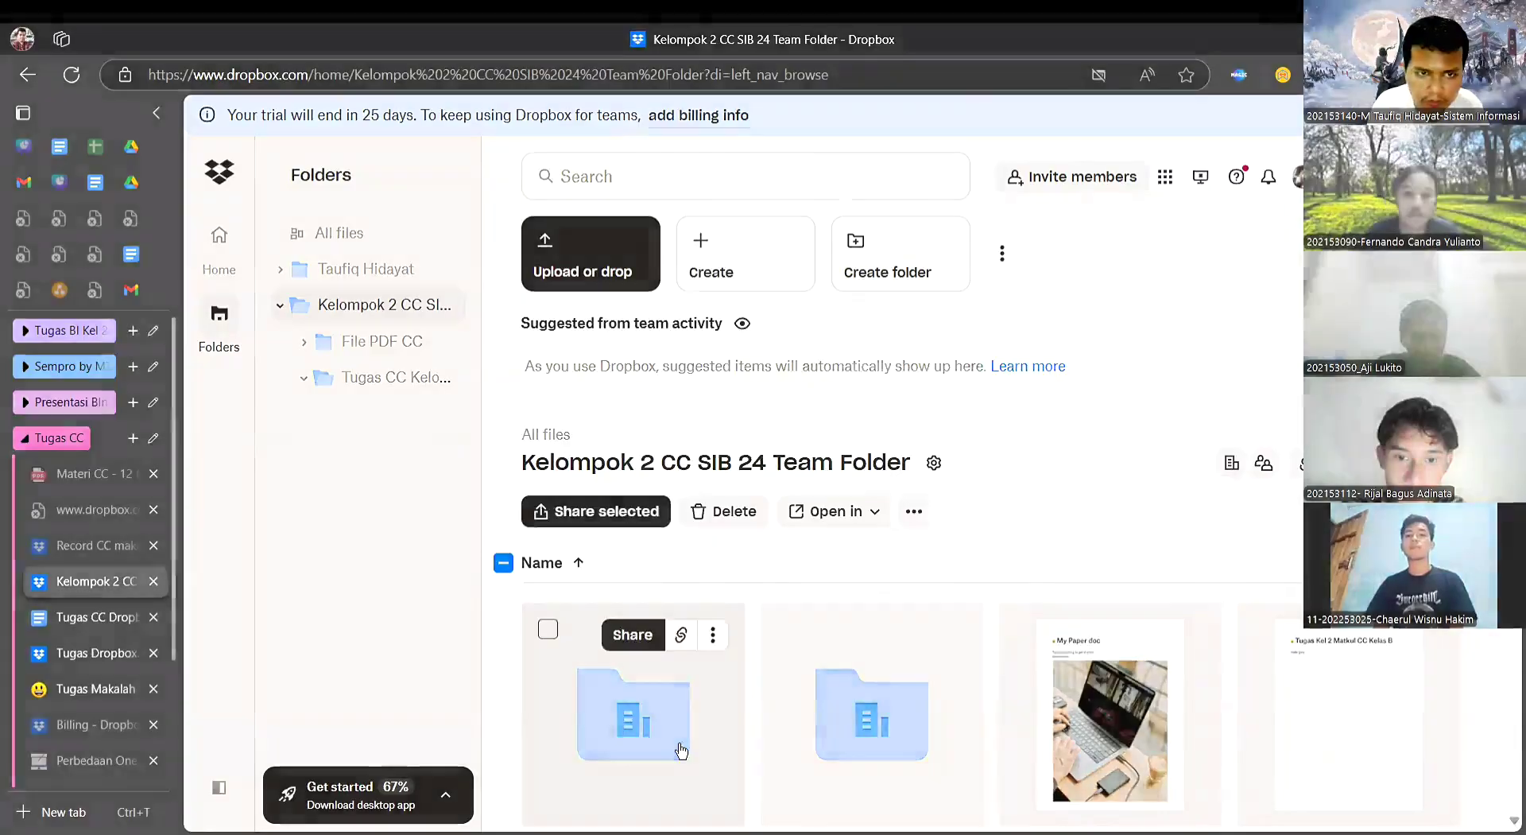
- Search Dropbox for "record" and open the video Record CC makalah Dropbox.webm for preview
click(796, 171)
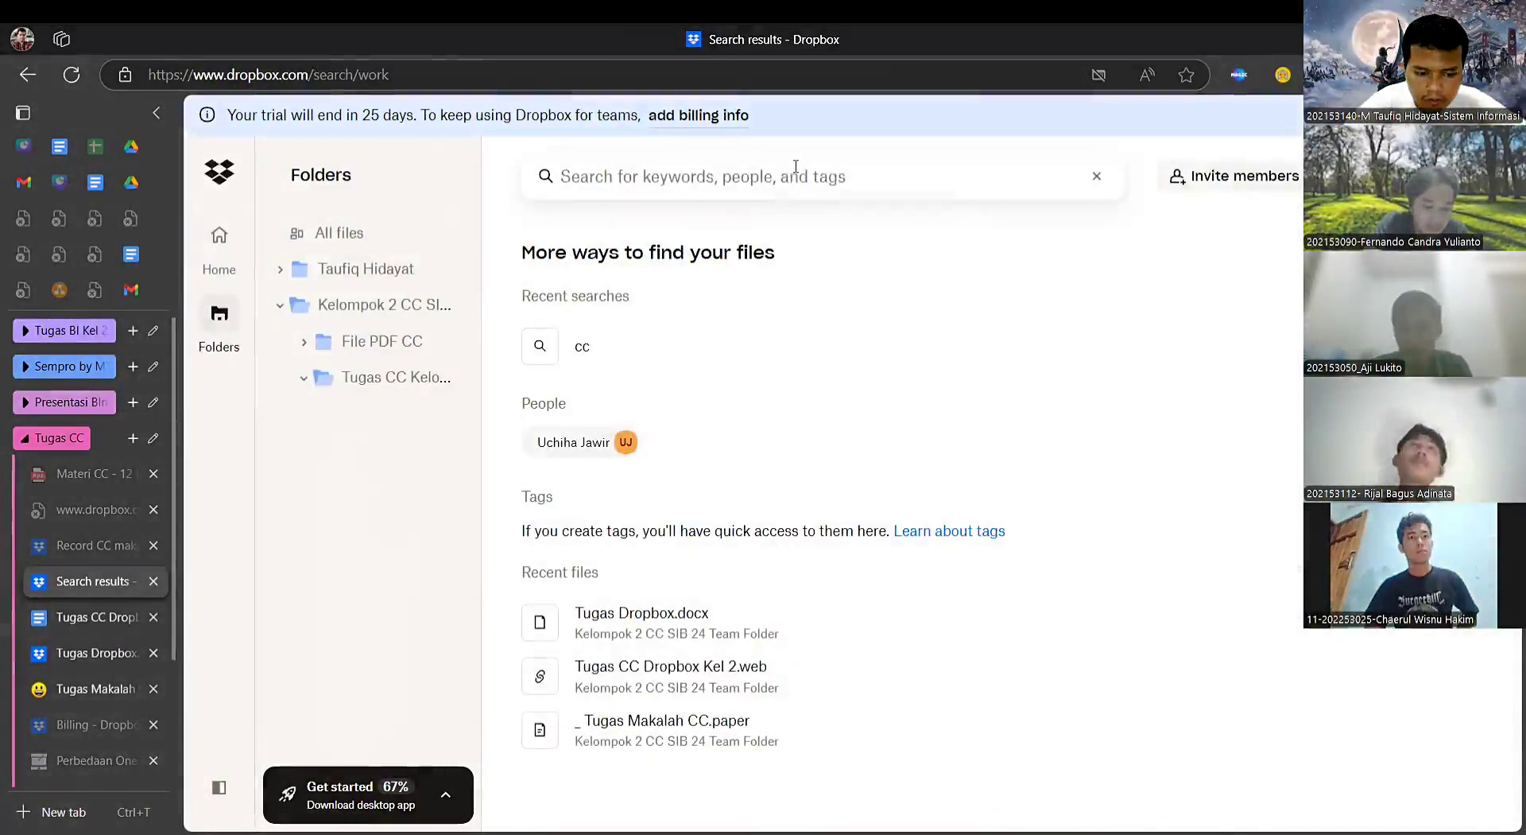
text(record)
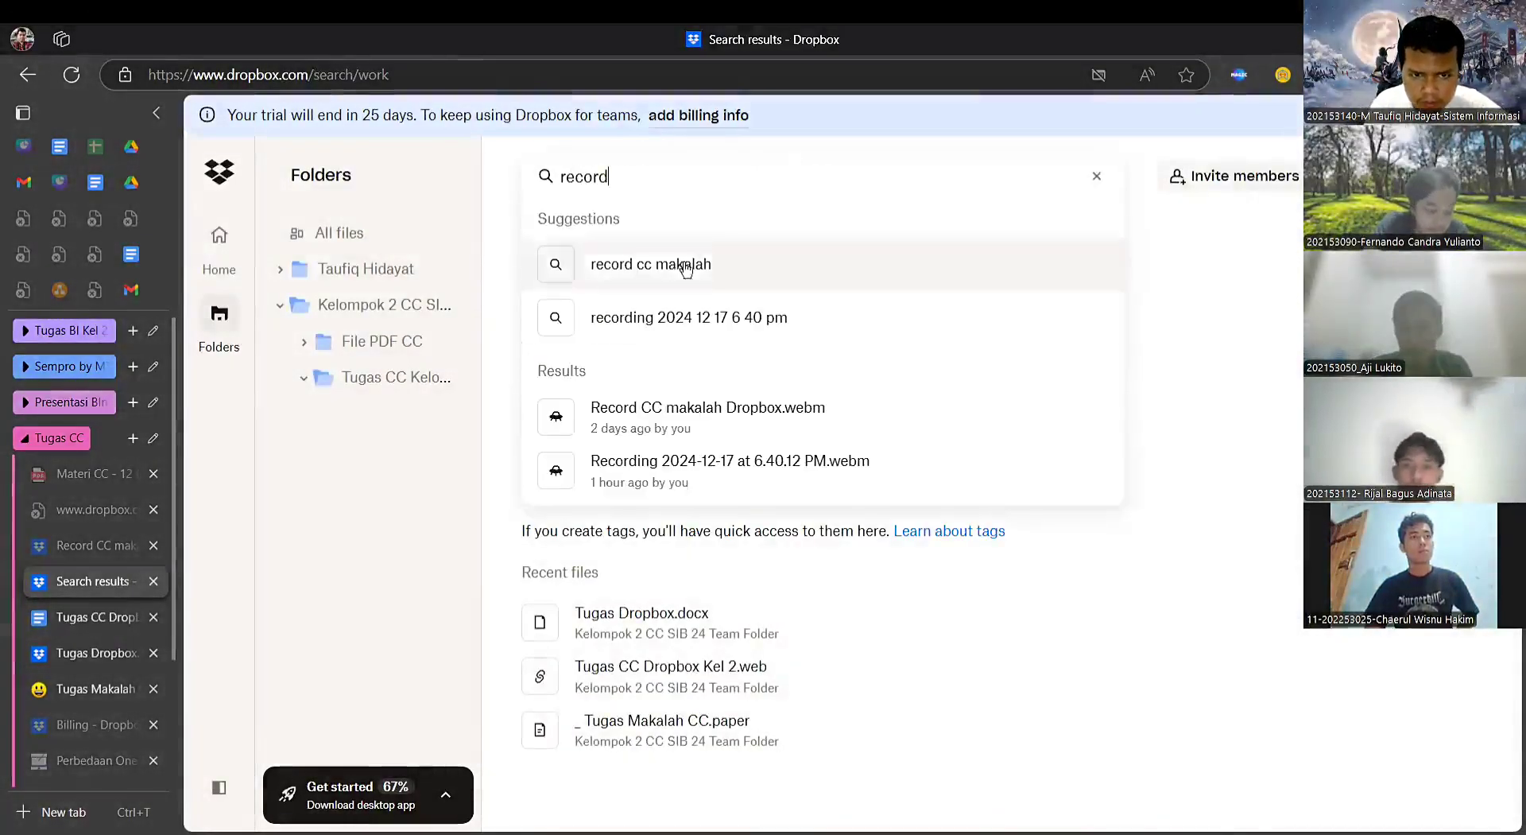
click(718, 417)
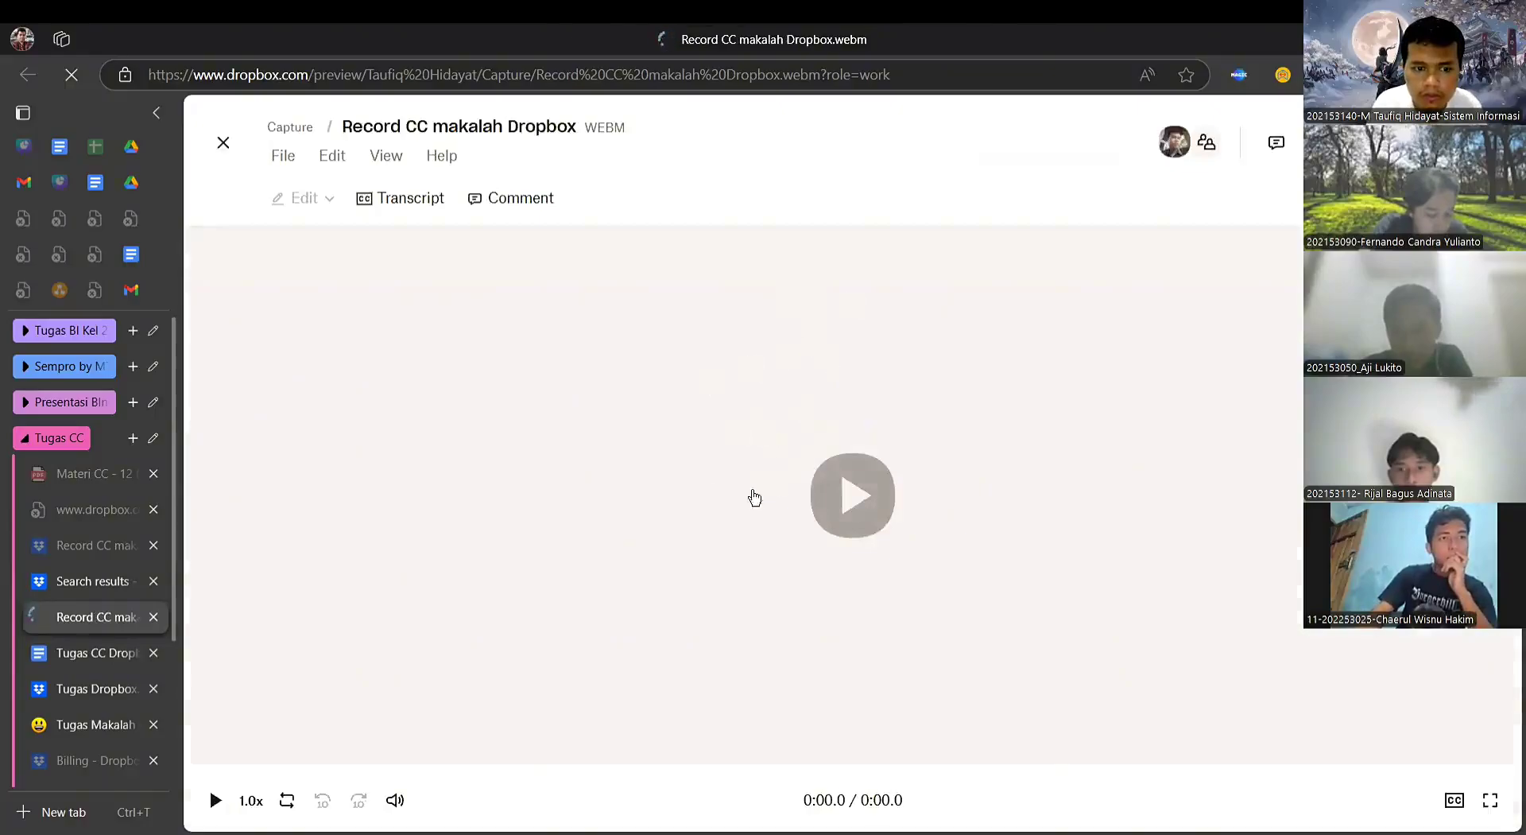
- Play the Record CC makalah Dropbox.webm preview with its sound muted, and pause it after about 15 seconds
click(845, 518)
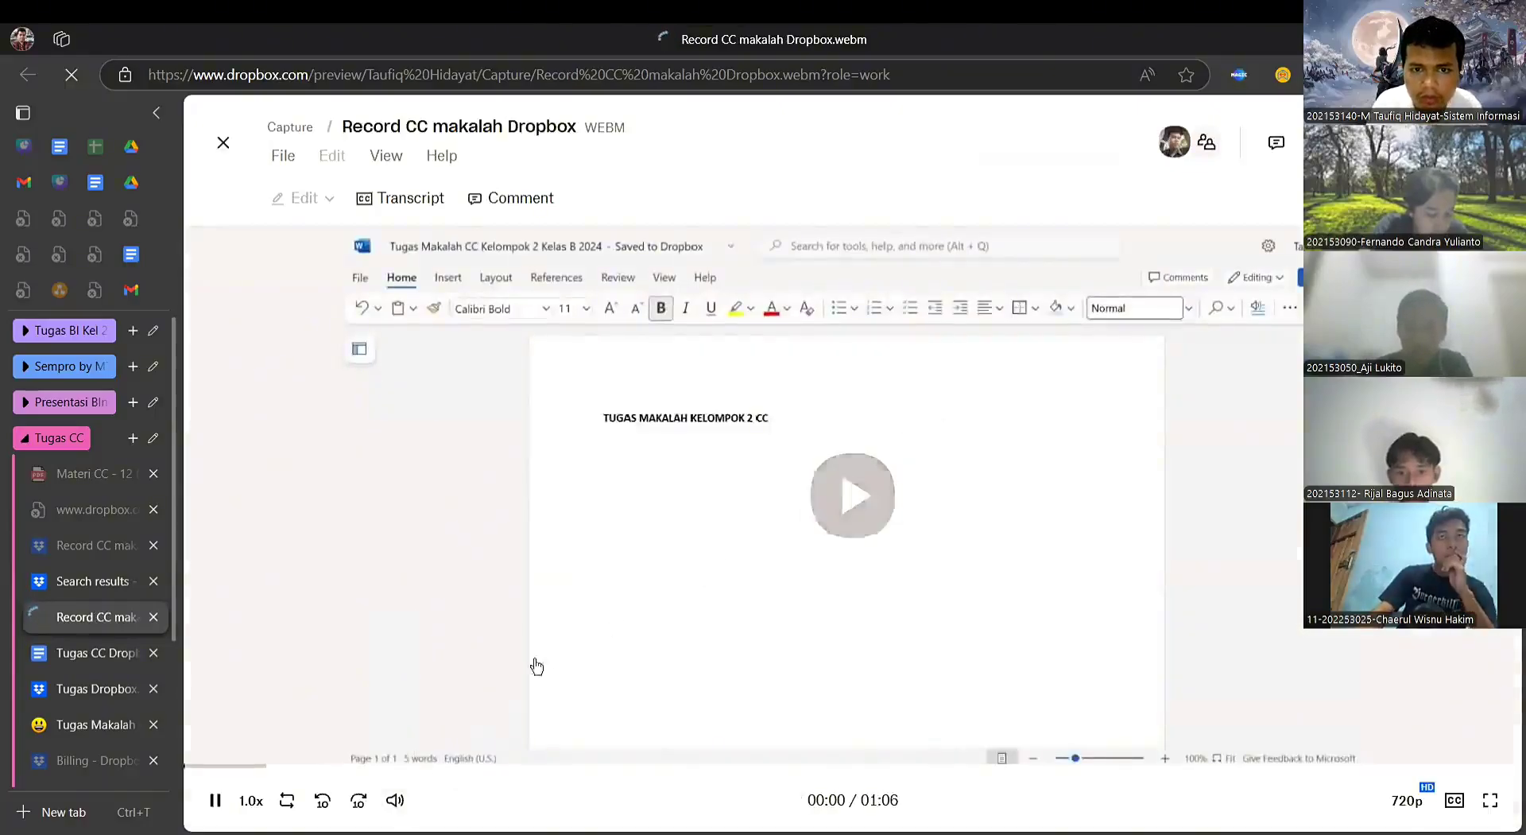
click(395, 799)
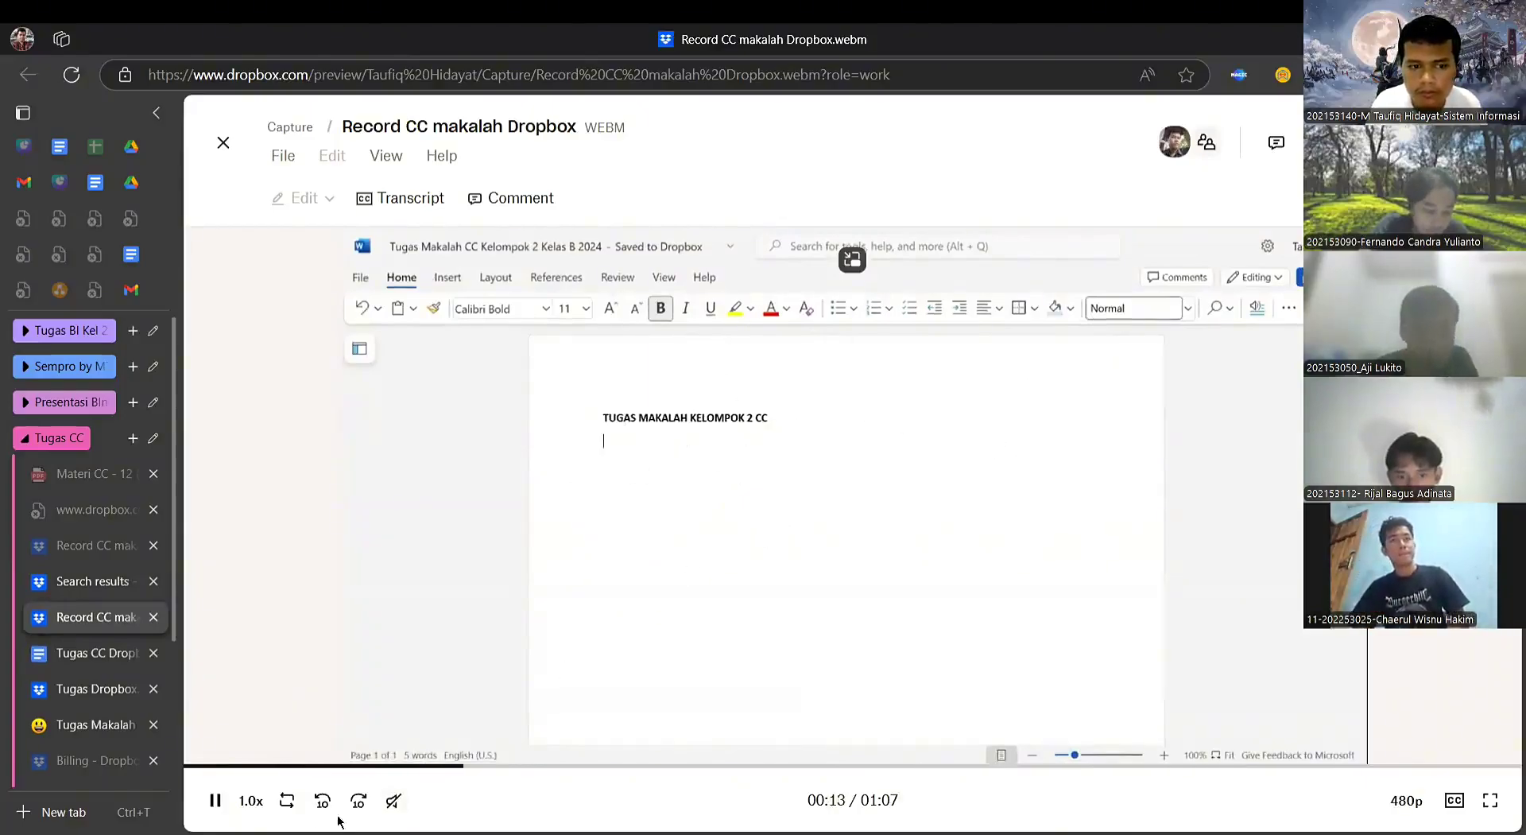
click(214, 801)
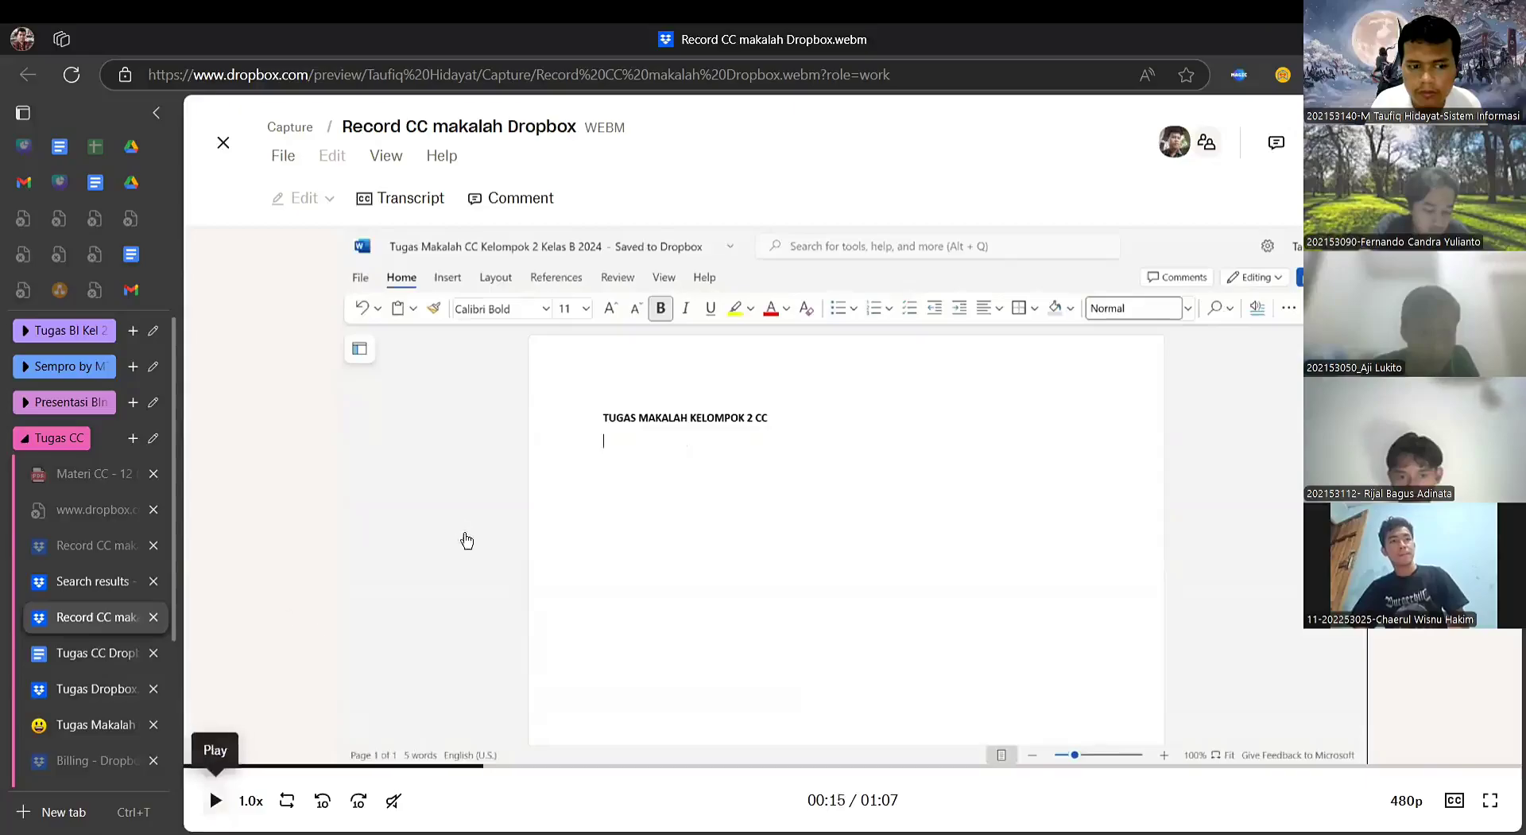
- Return to the Dropbox search page, clear the search, and create a Microsoft PowerPoint presentation in the personal member folder
click(100, 547)
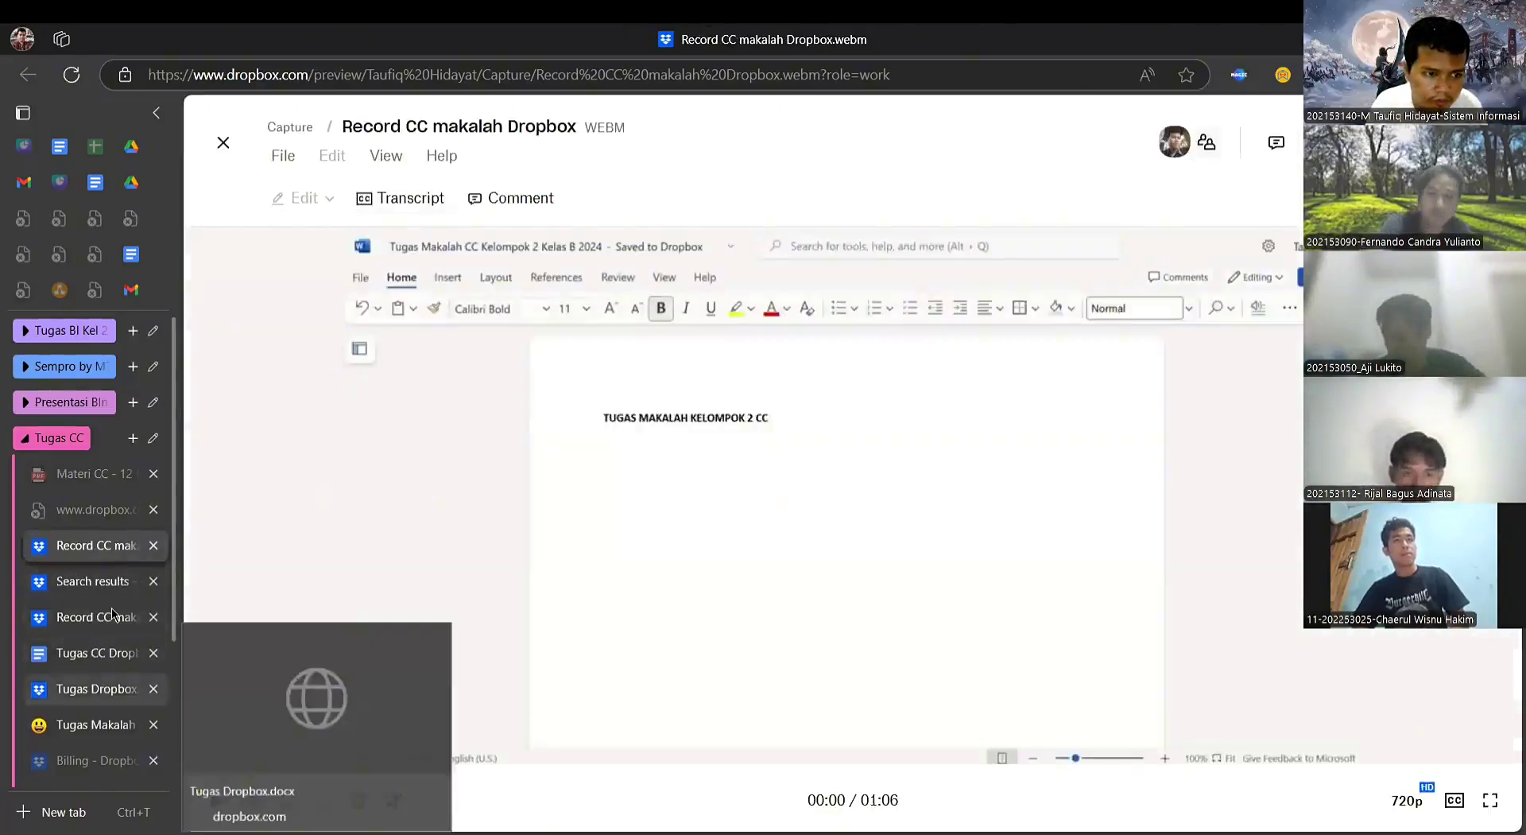
click(112, 581)
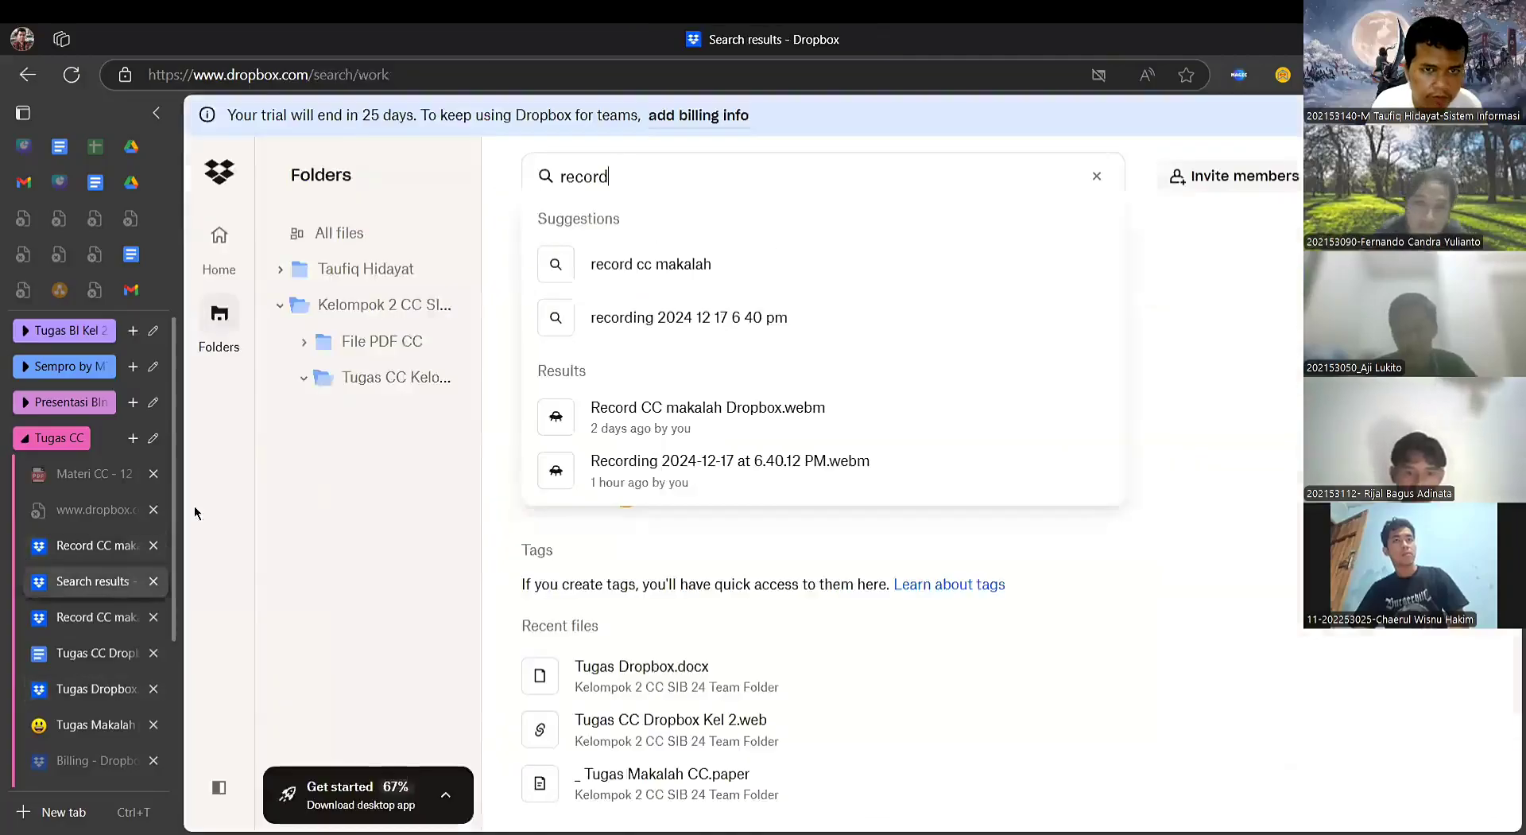
click(1089, 182)
click(399, 269)
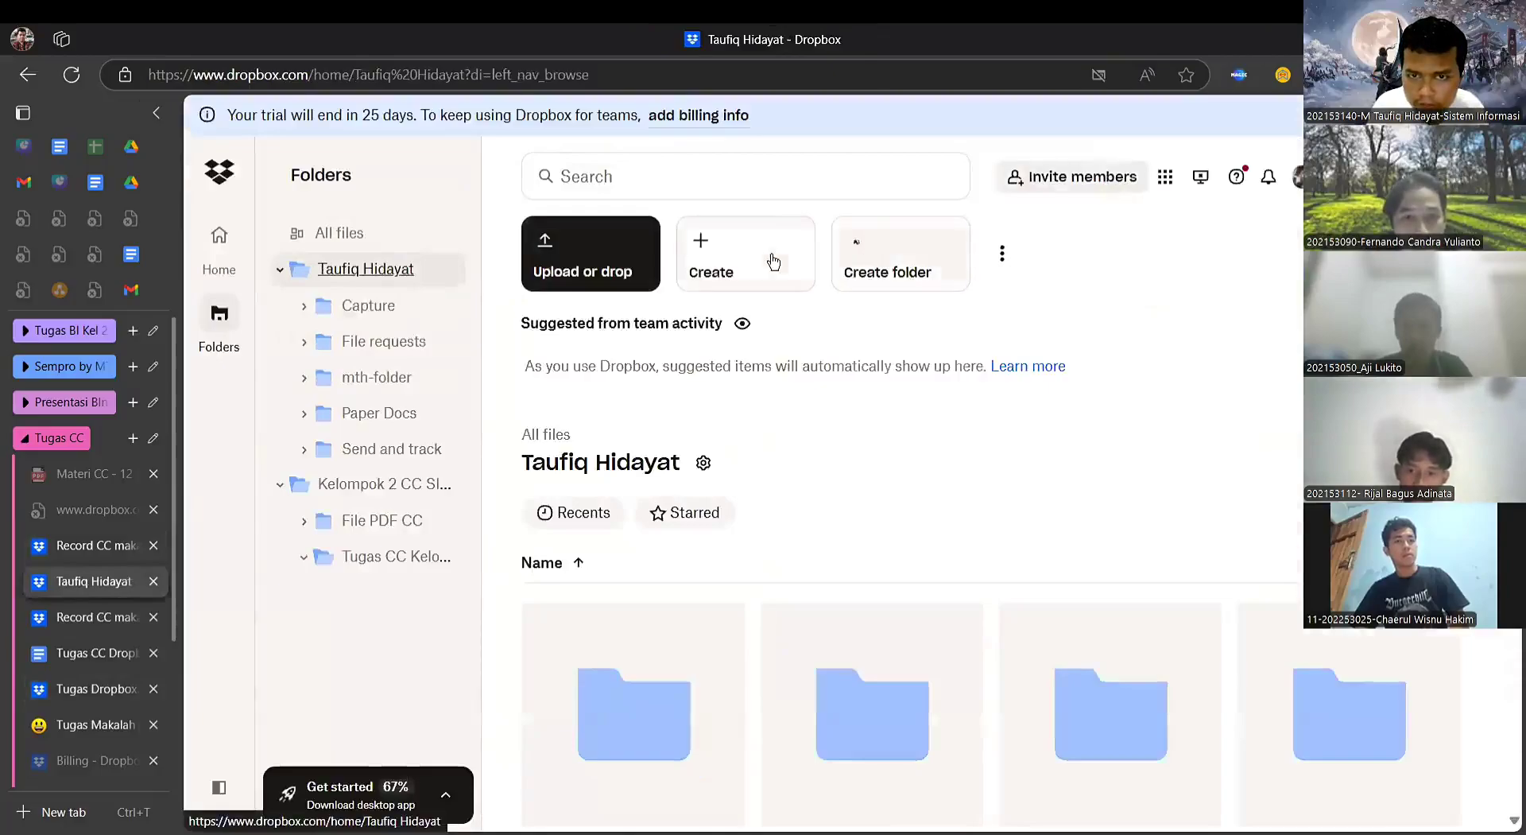
click(772, 262)
mouse_move(824, 445)
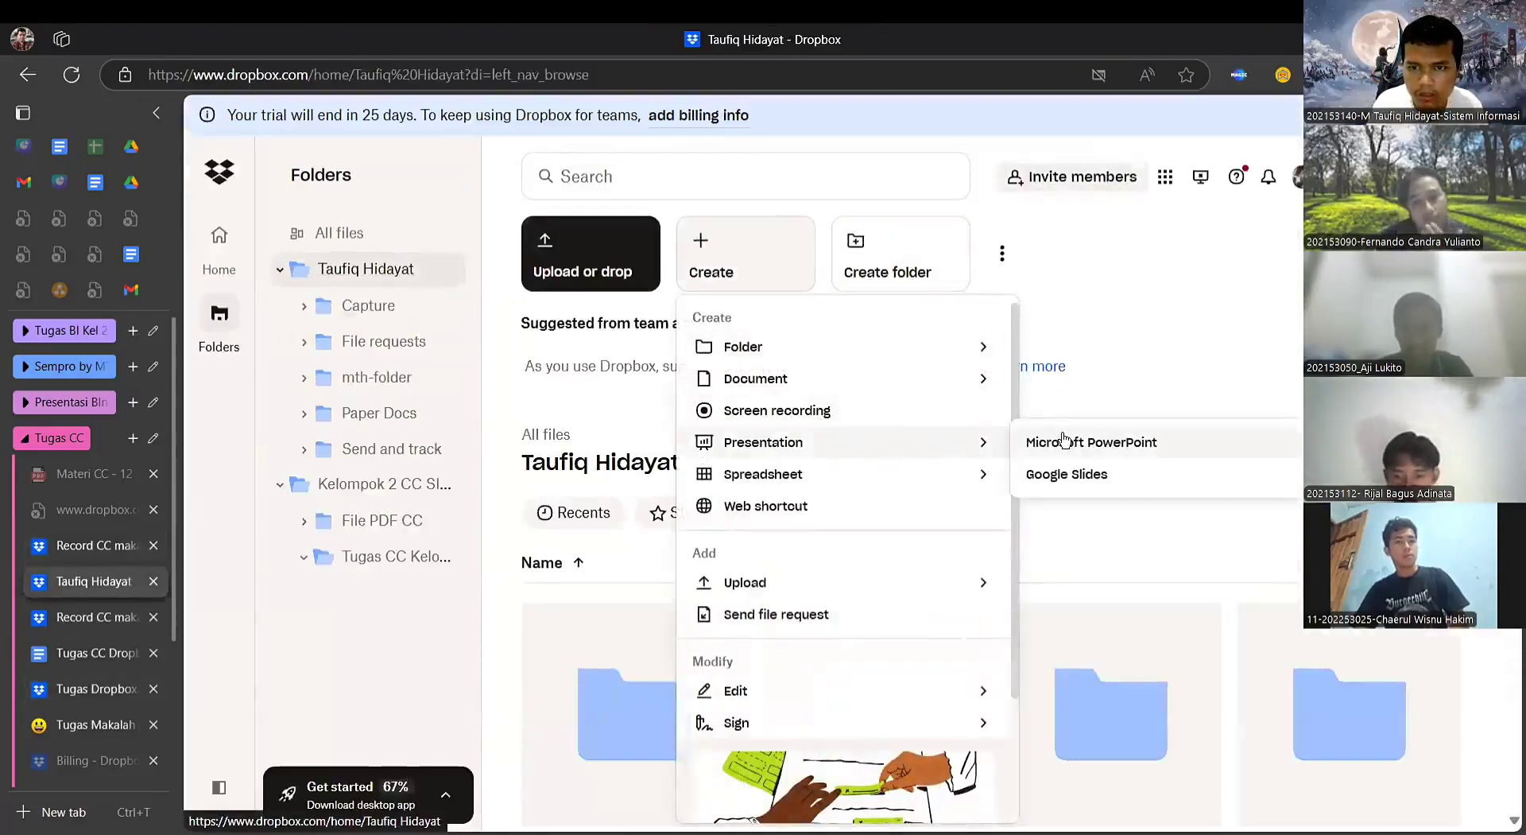
click(1092, 475)
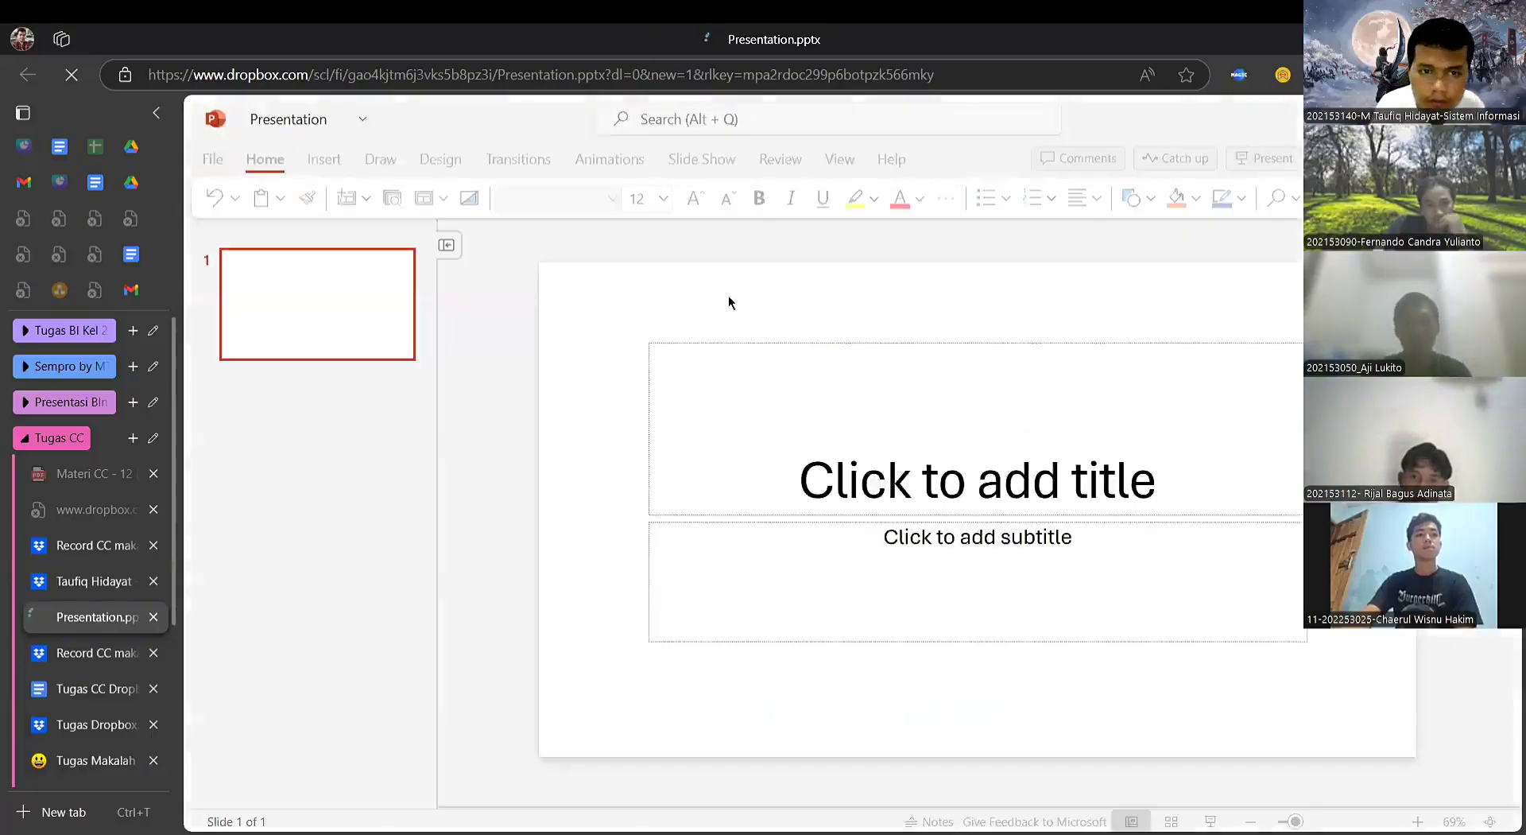
- Try to rename the new PowerPoint file as "Tugas PPT CC Dropbox"
click(877, 468)
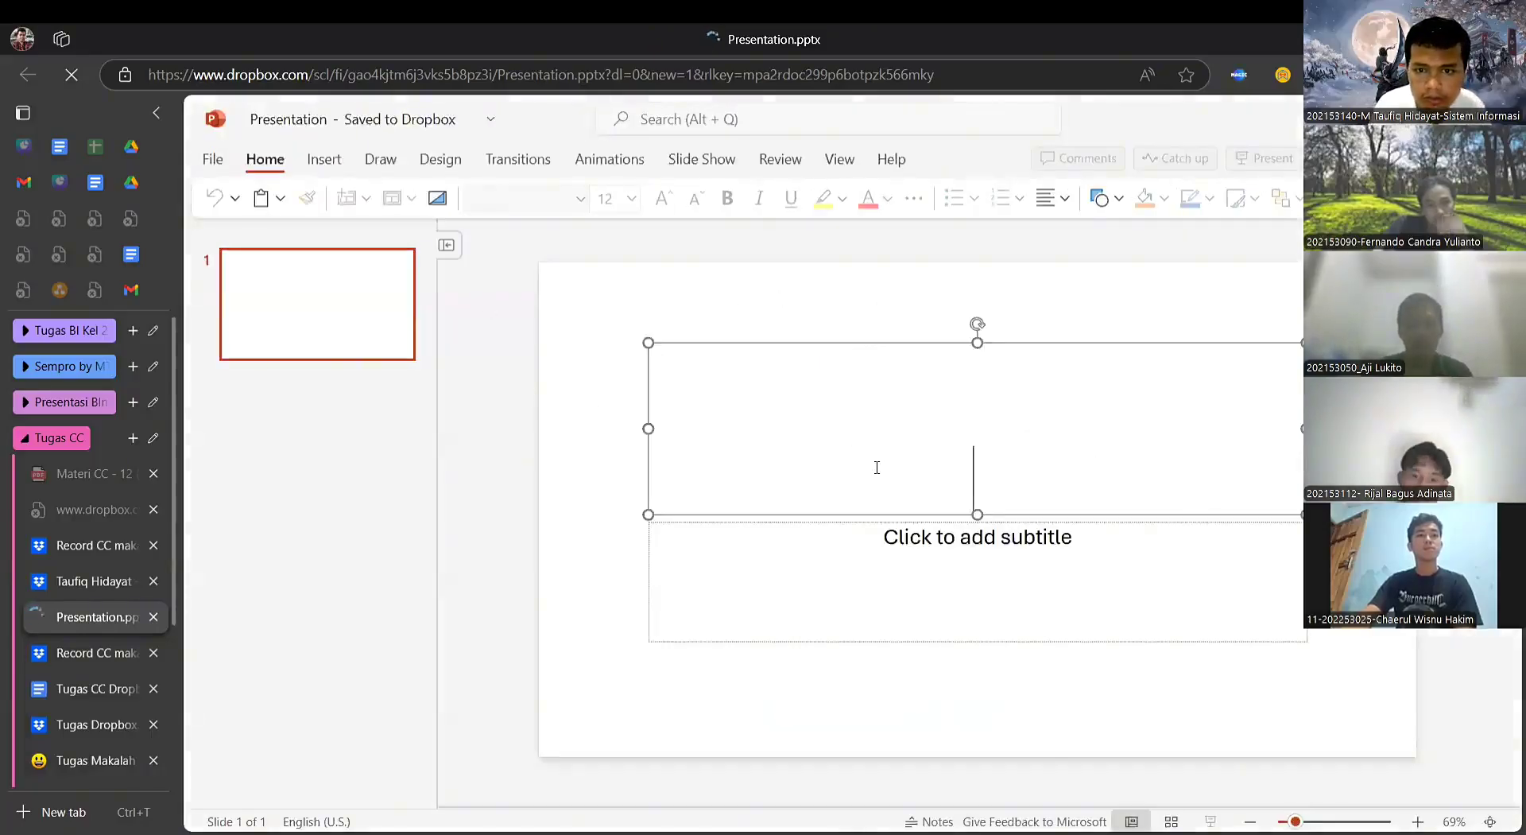
click(313, 119)
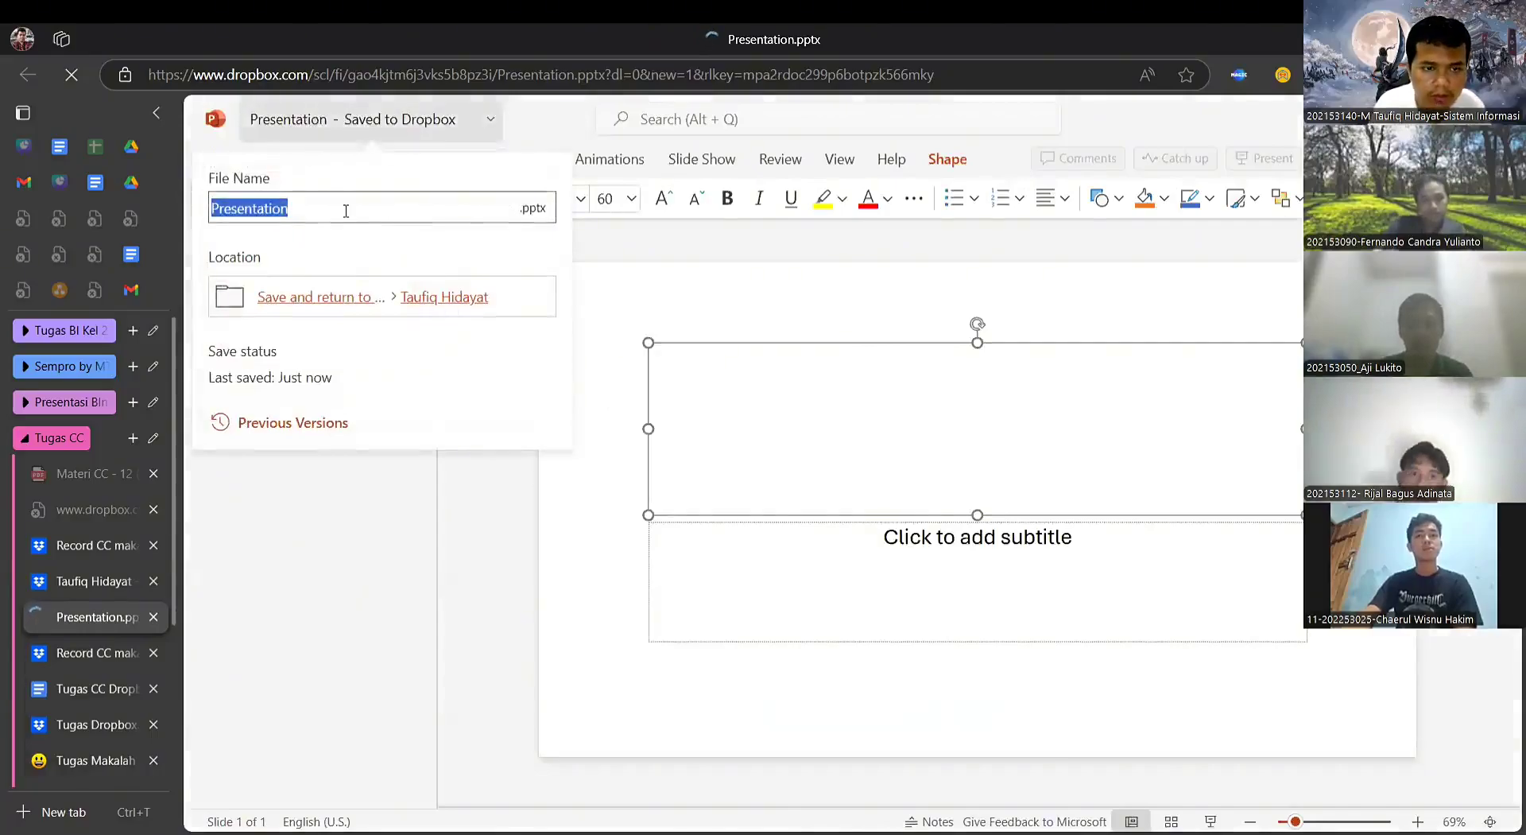
text(Tugas)
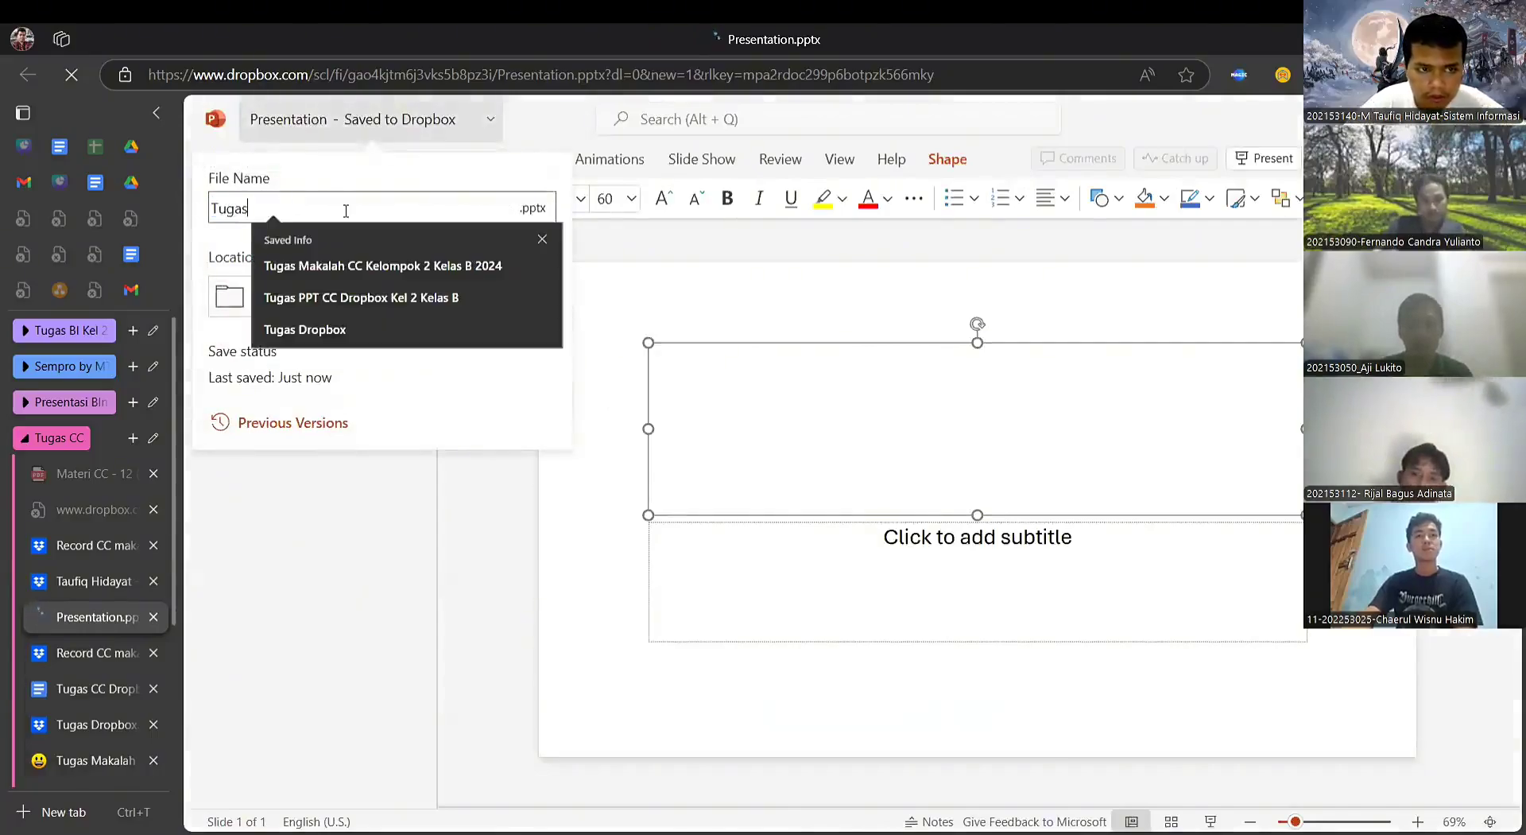
text( P)
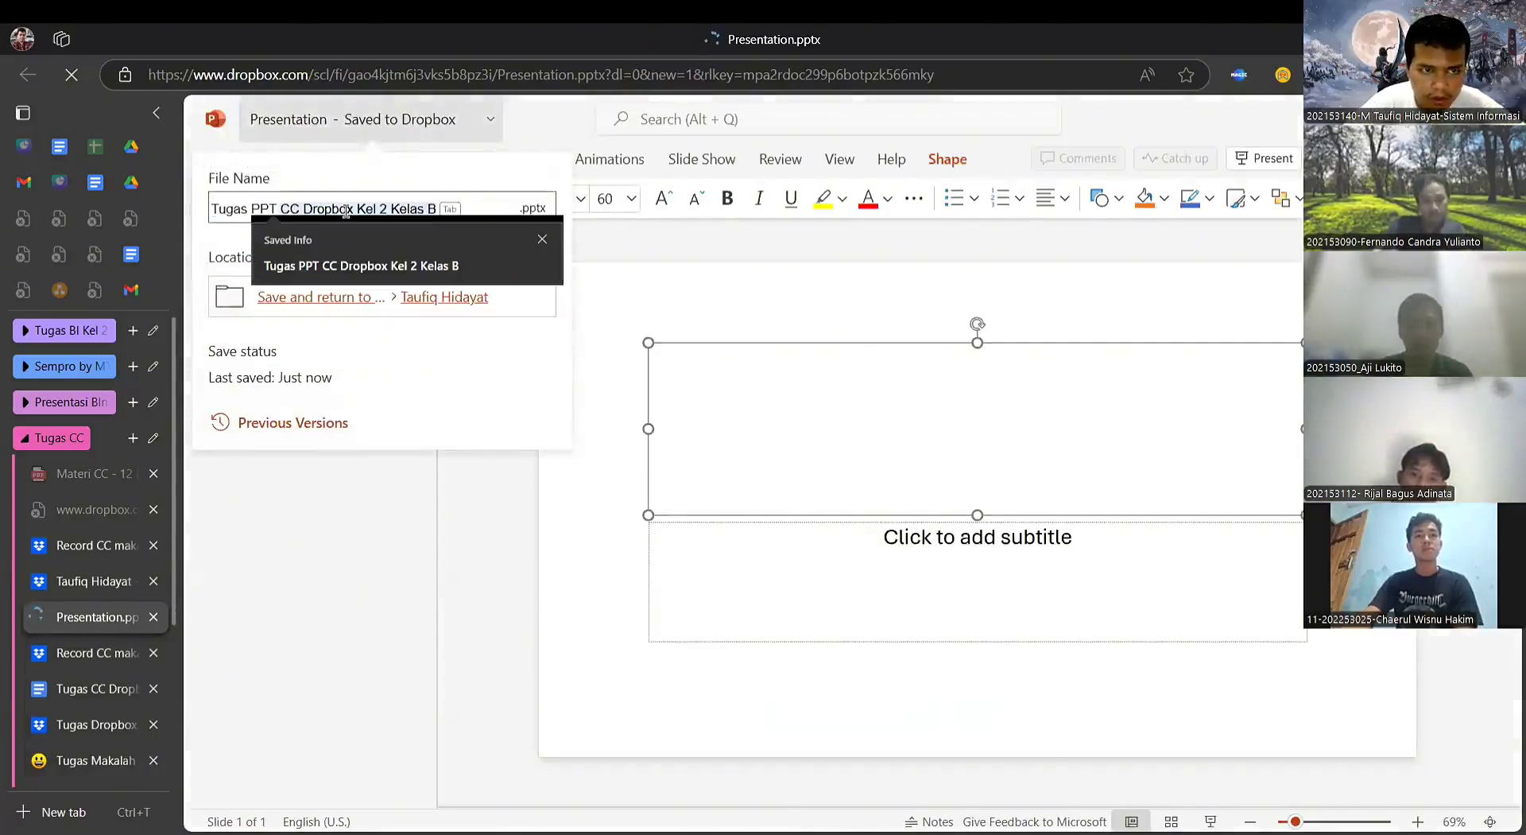
text(PT CC )
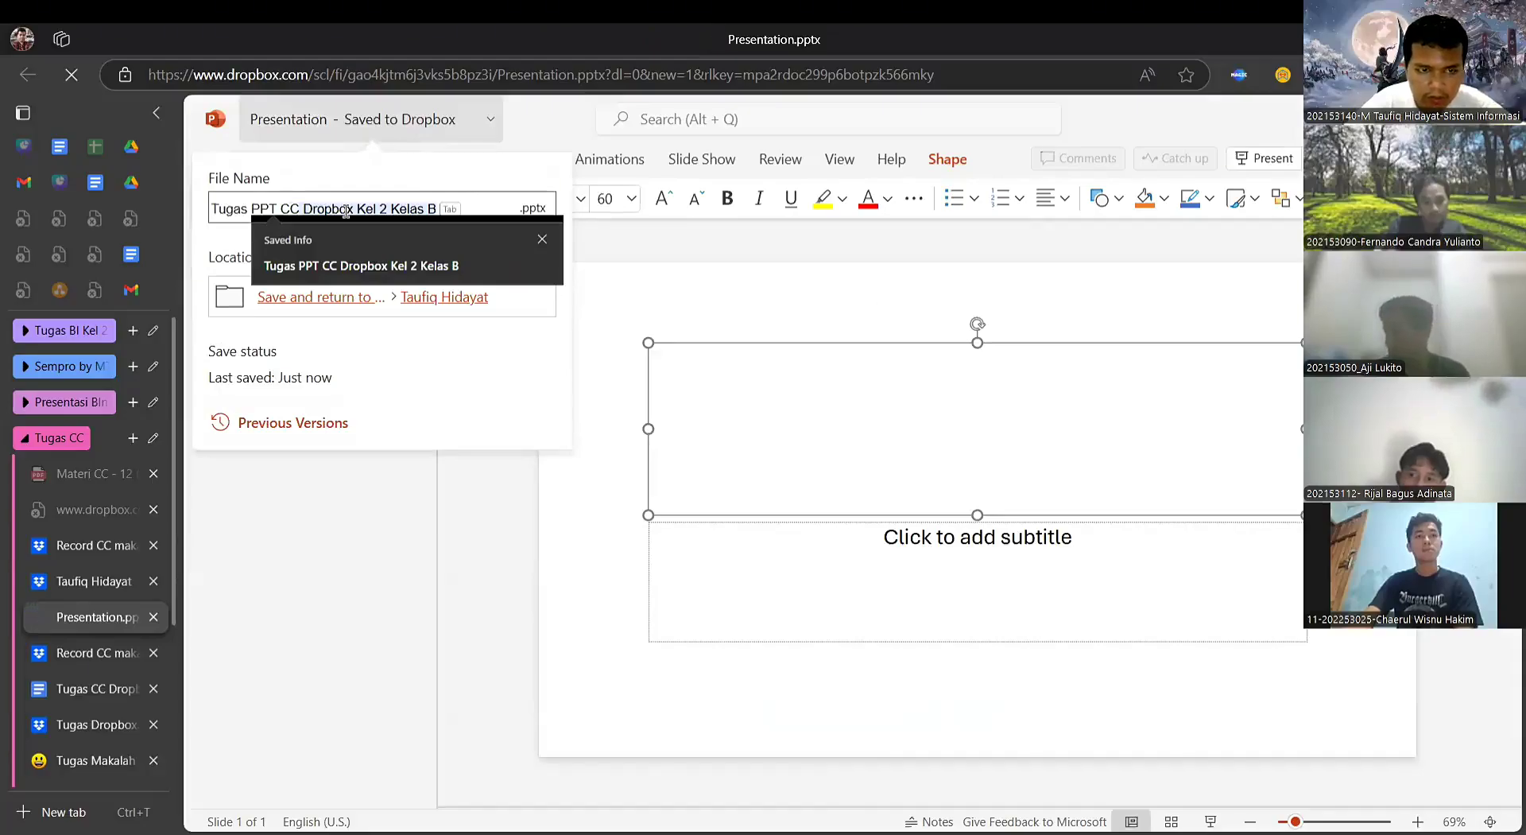
text(Dr)
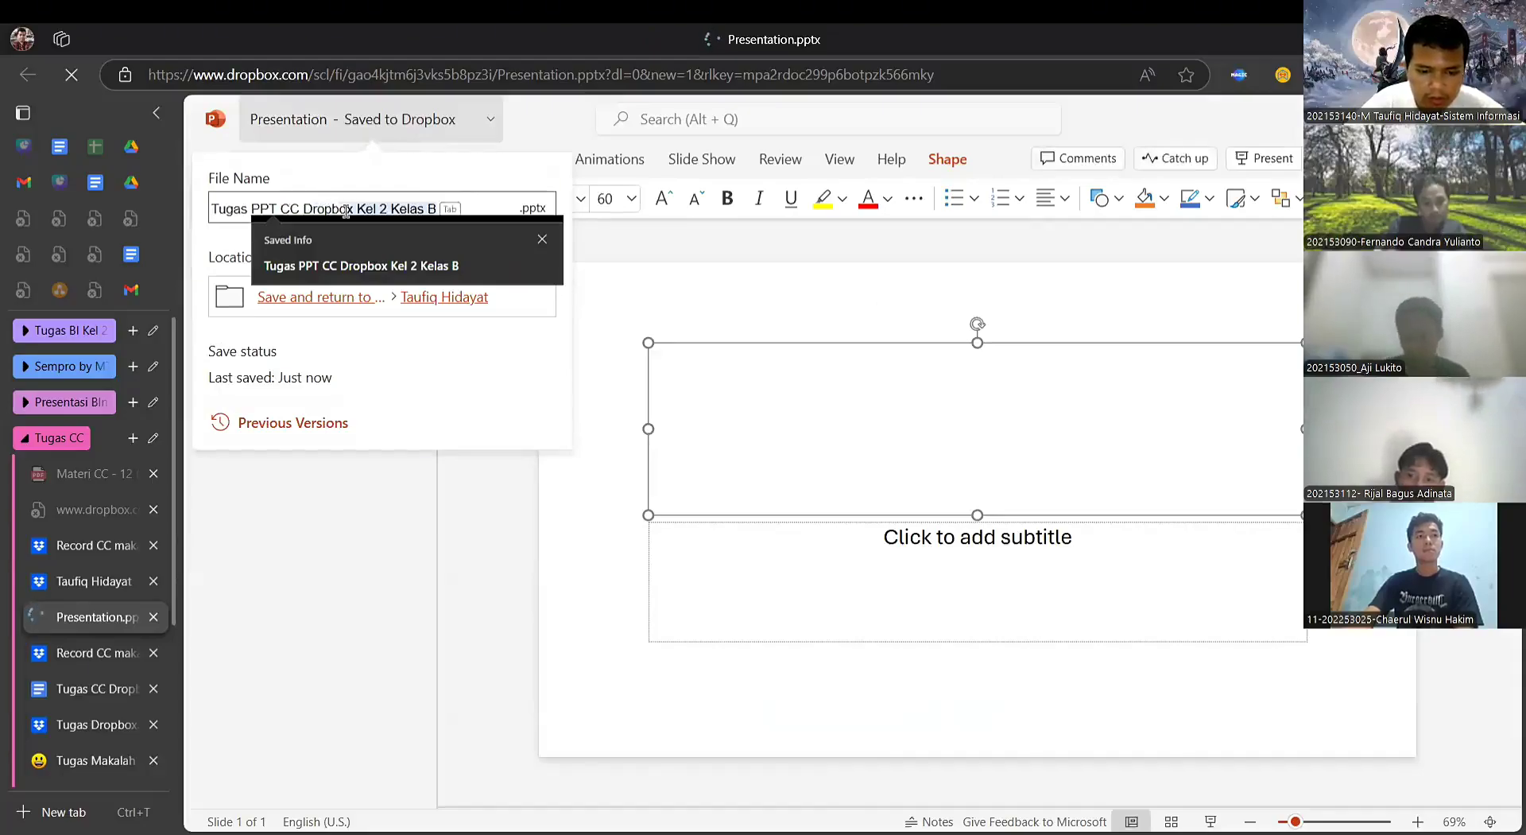
text(opbox)
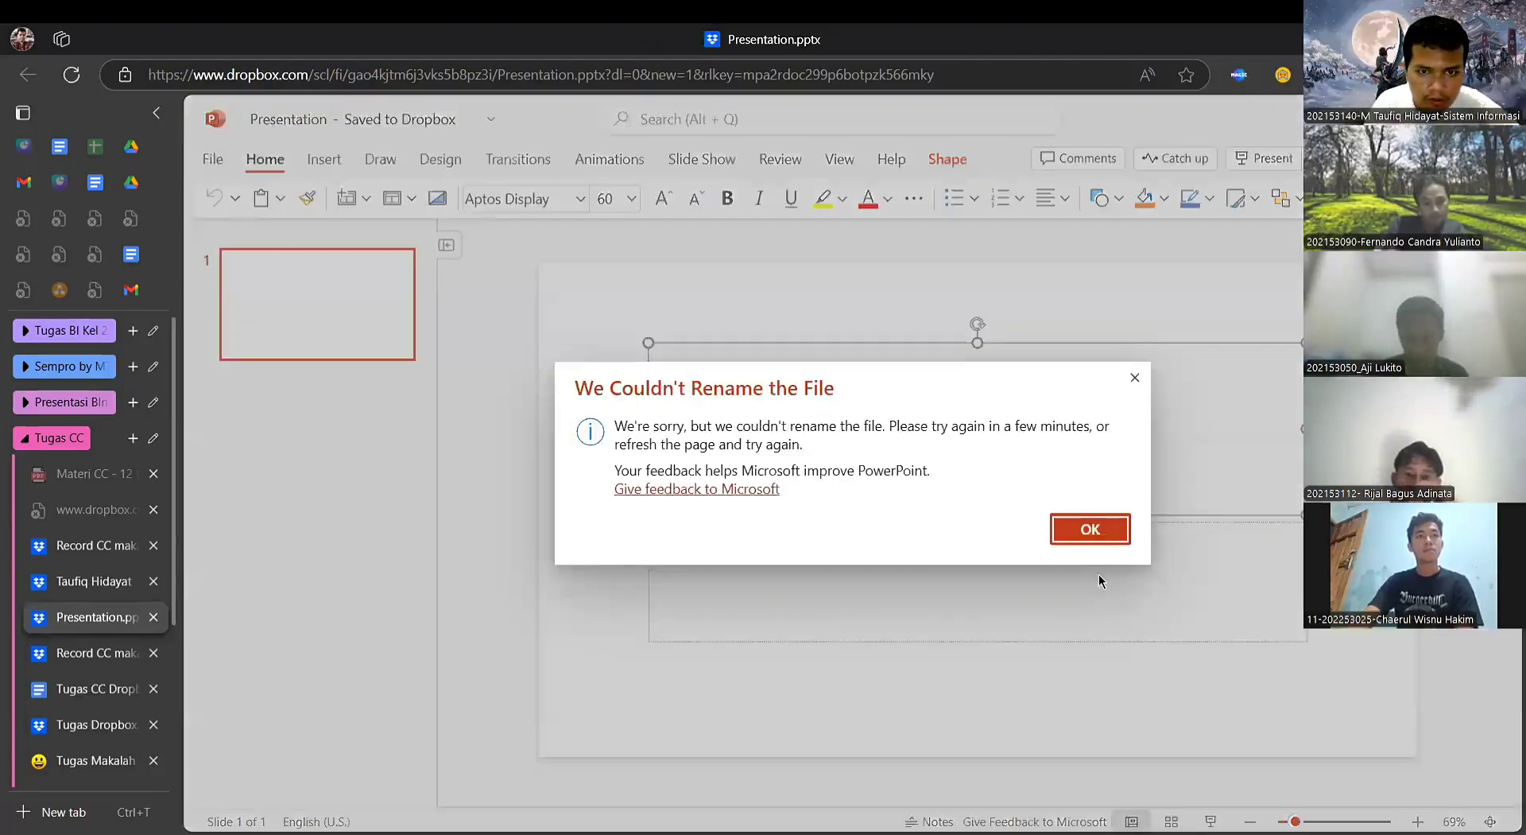
click(1099, 520)
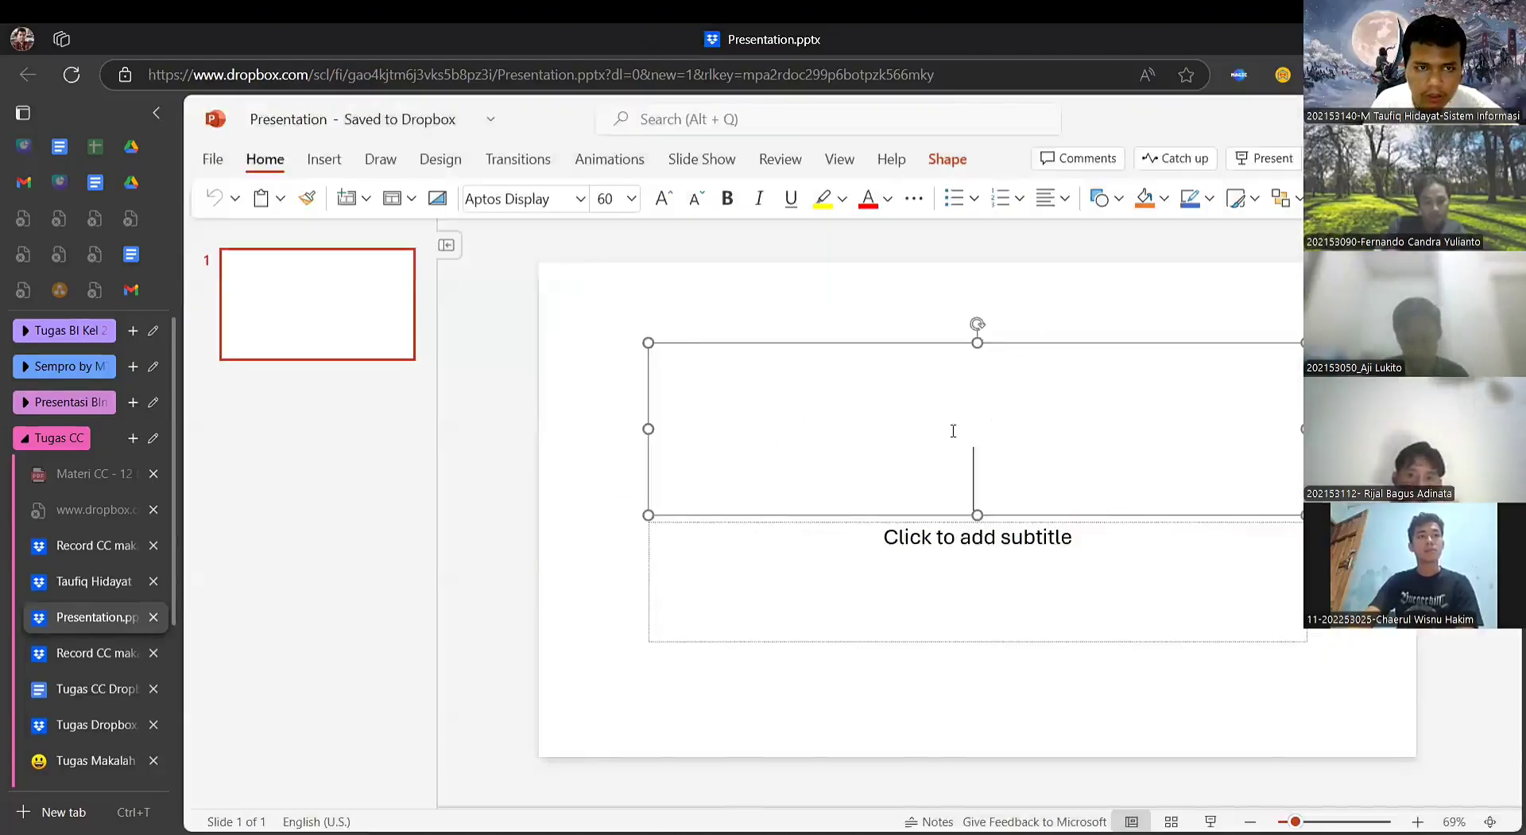
- Enter "Aplikasi Dropbox" as the title on the first PowerPoint slide
text(Apli)
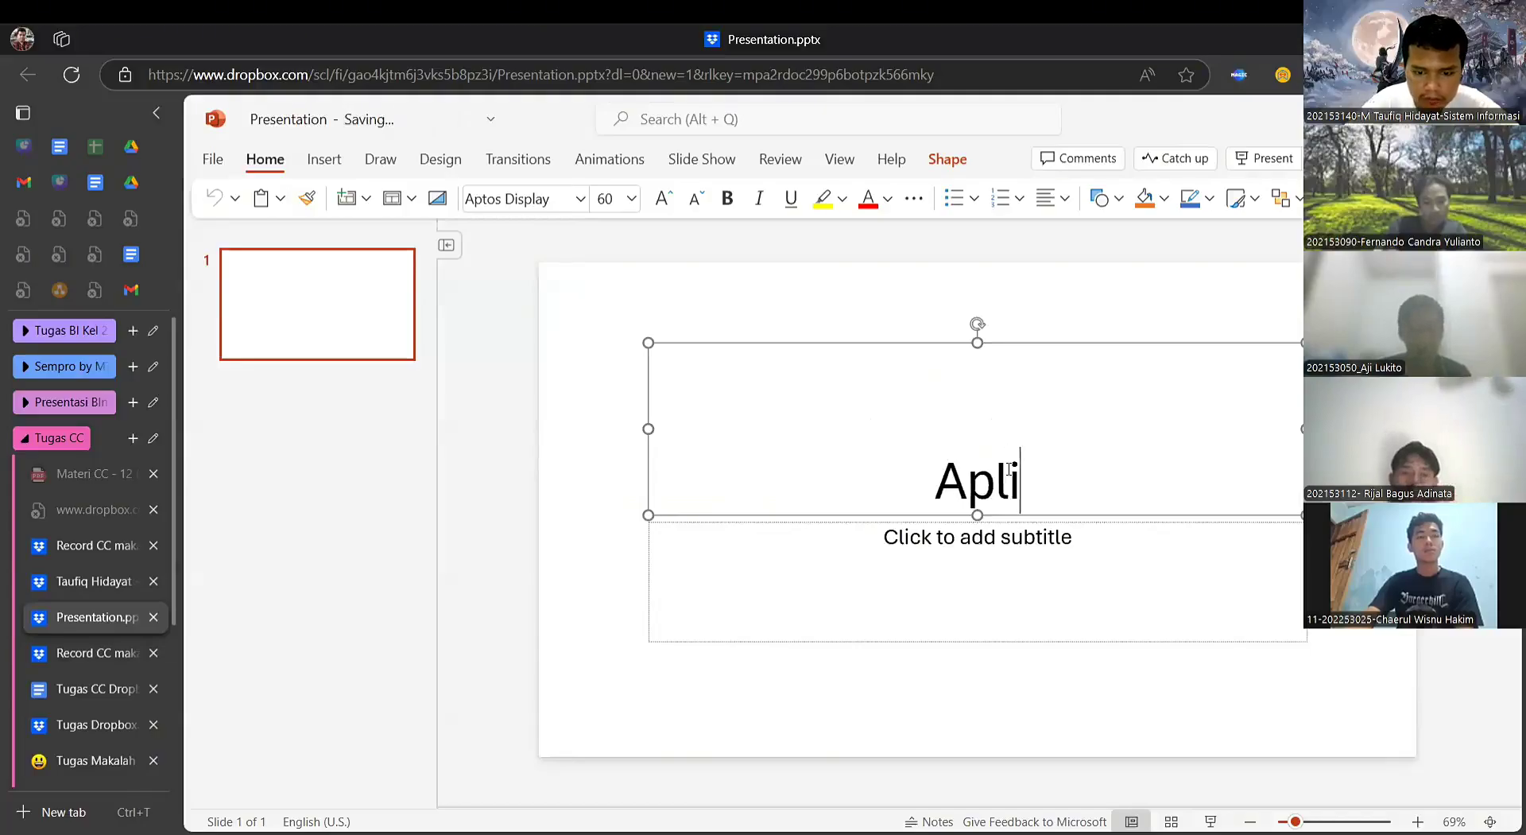
text(kasi Dropbox)
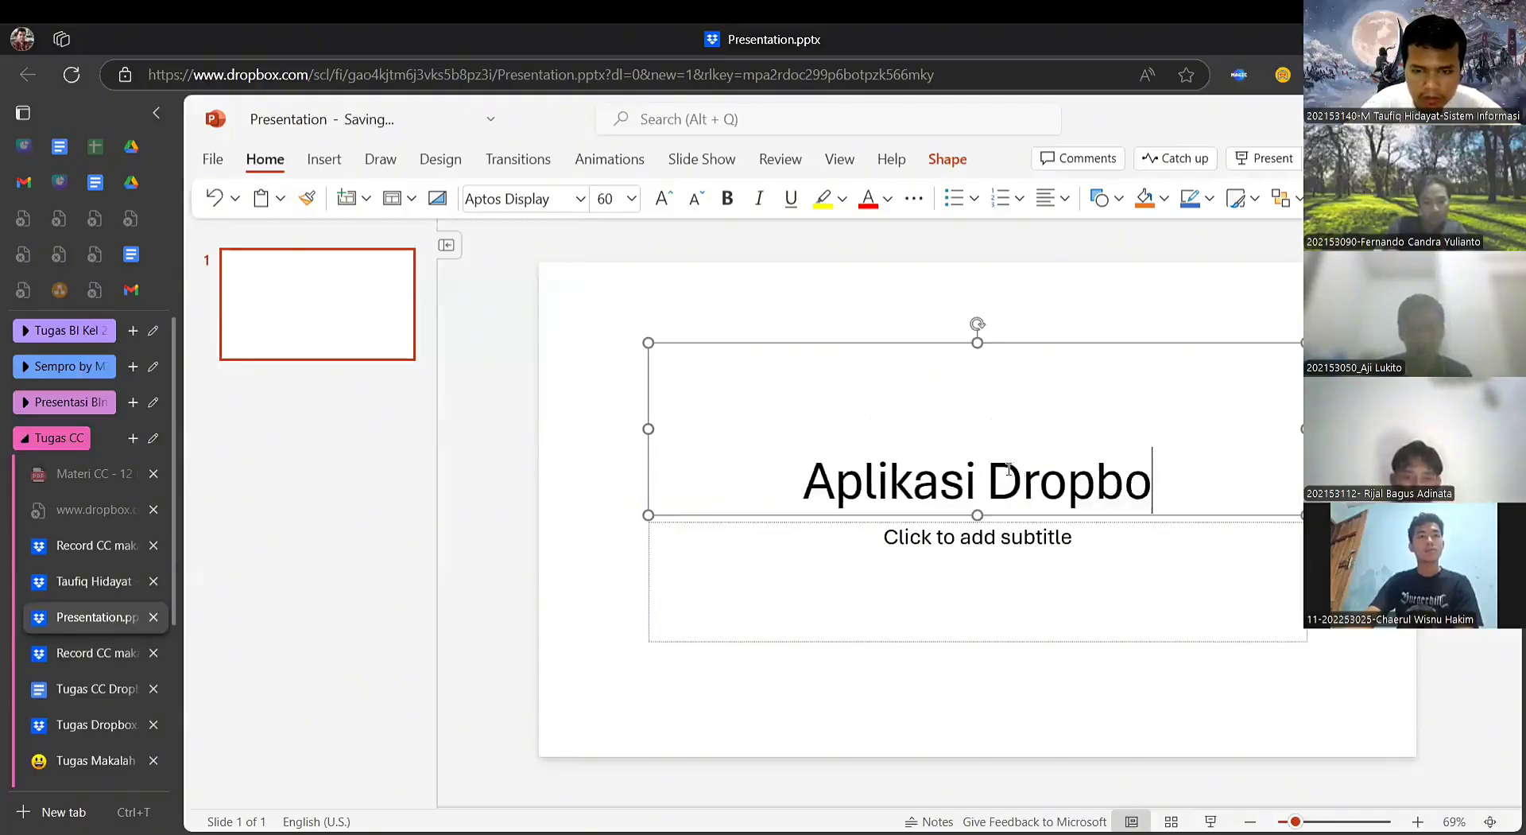
click(1070, 306)
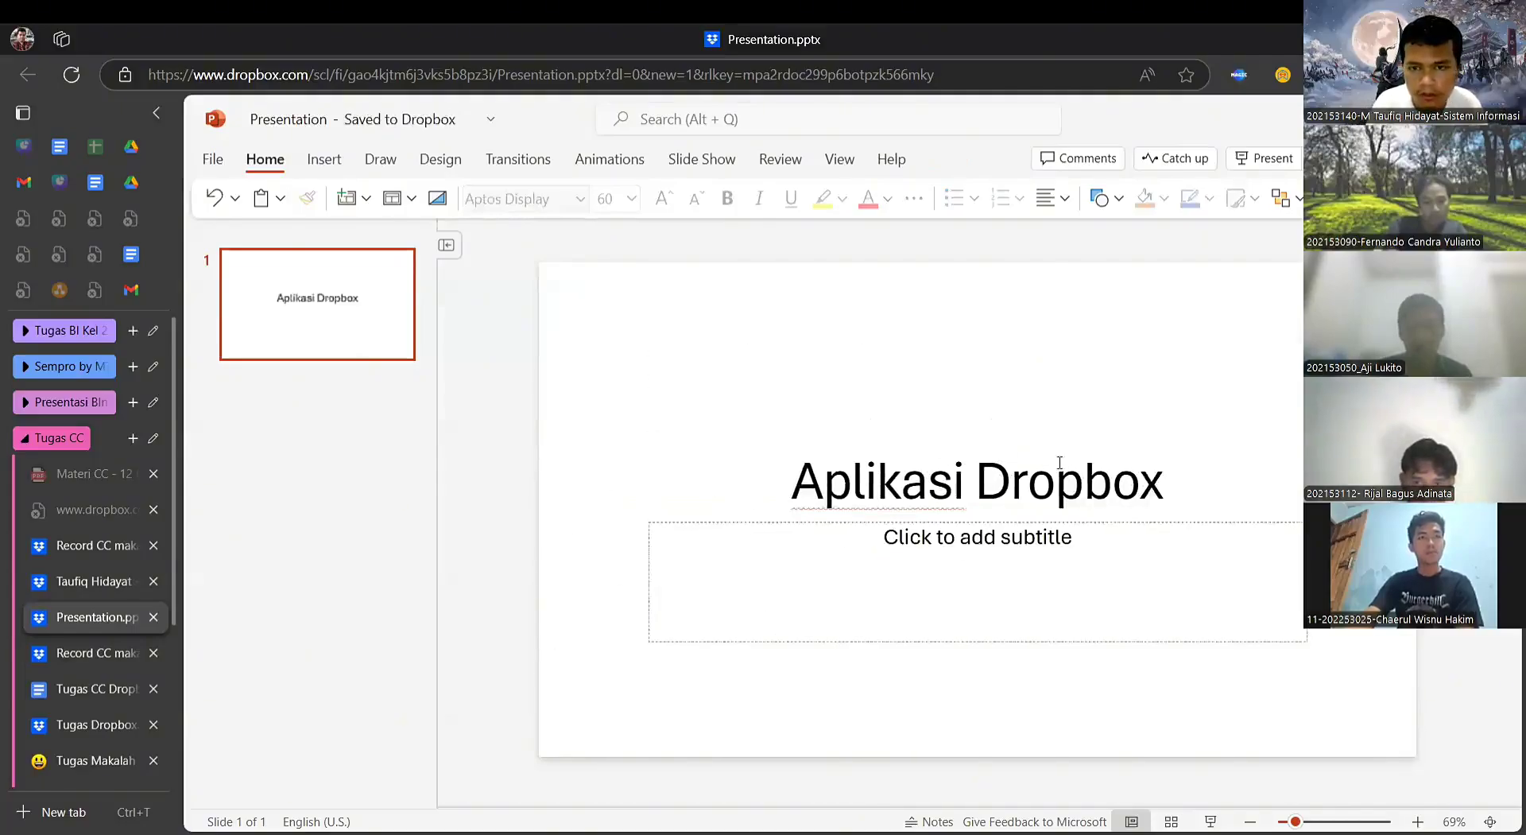
click(1185, 458)
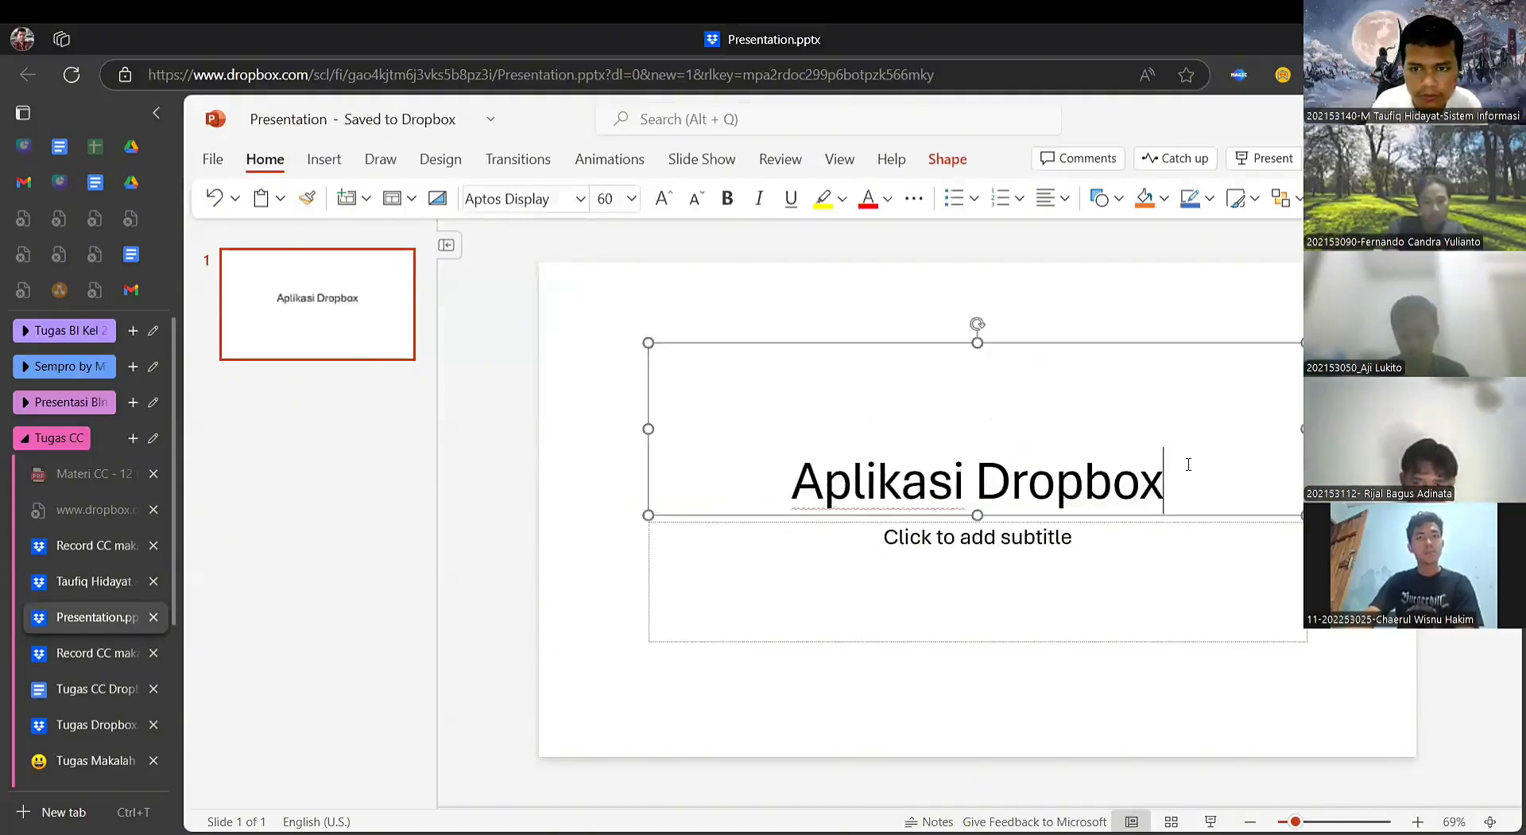
- Return to the personal Dropbox folder and create a Google Slides presentation named "Tugas PPT CC Dropbox" there
click(93, 581)
click(767, 259)
mouse_move(831, 443)
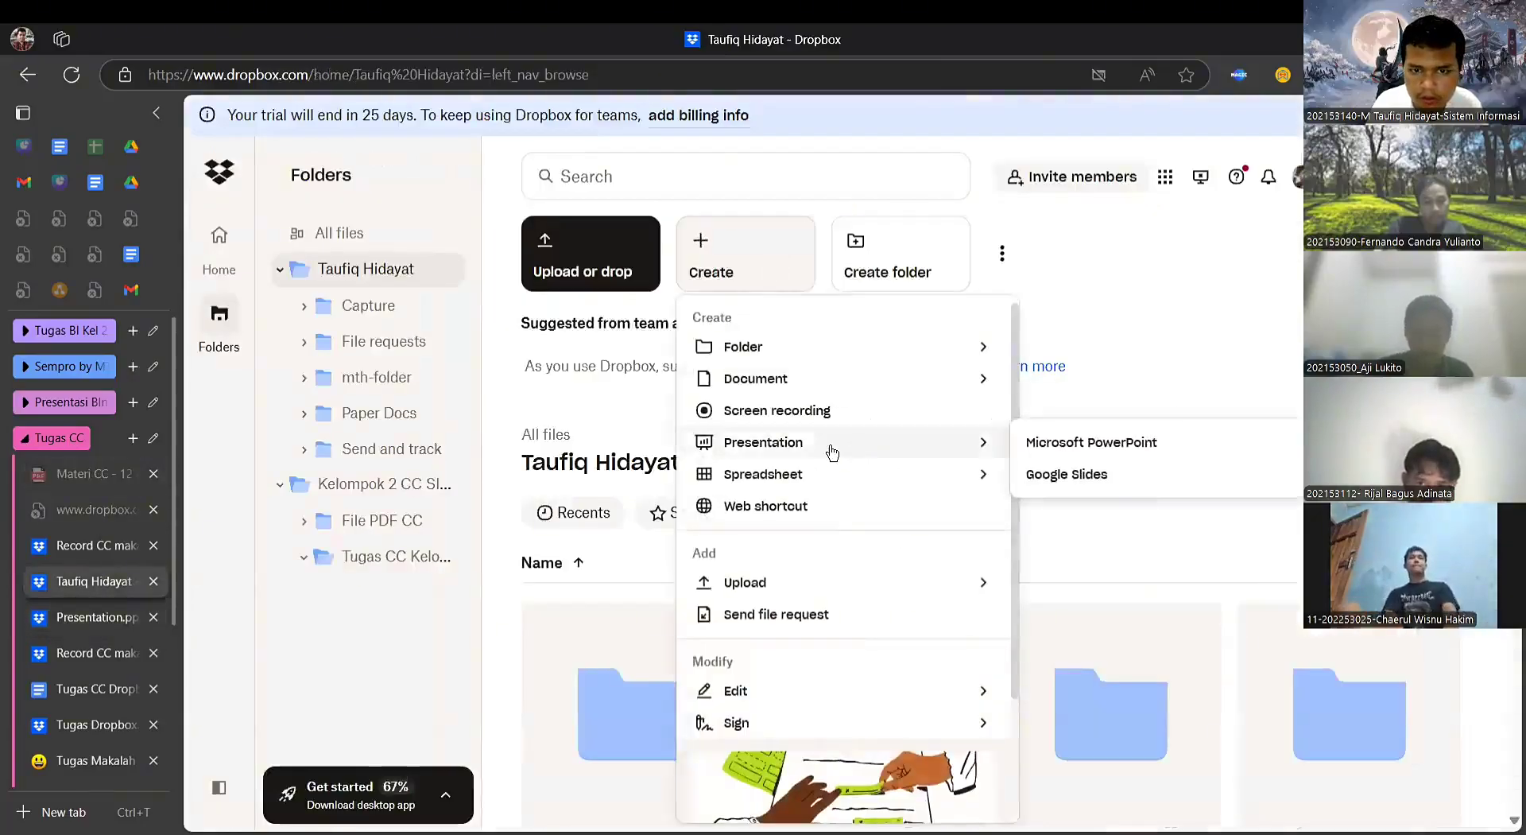
click(1088, 475)
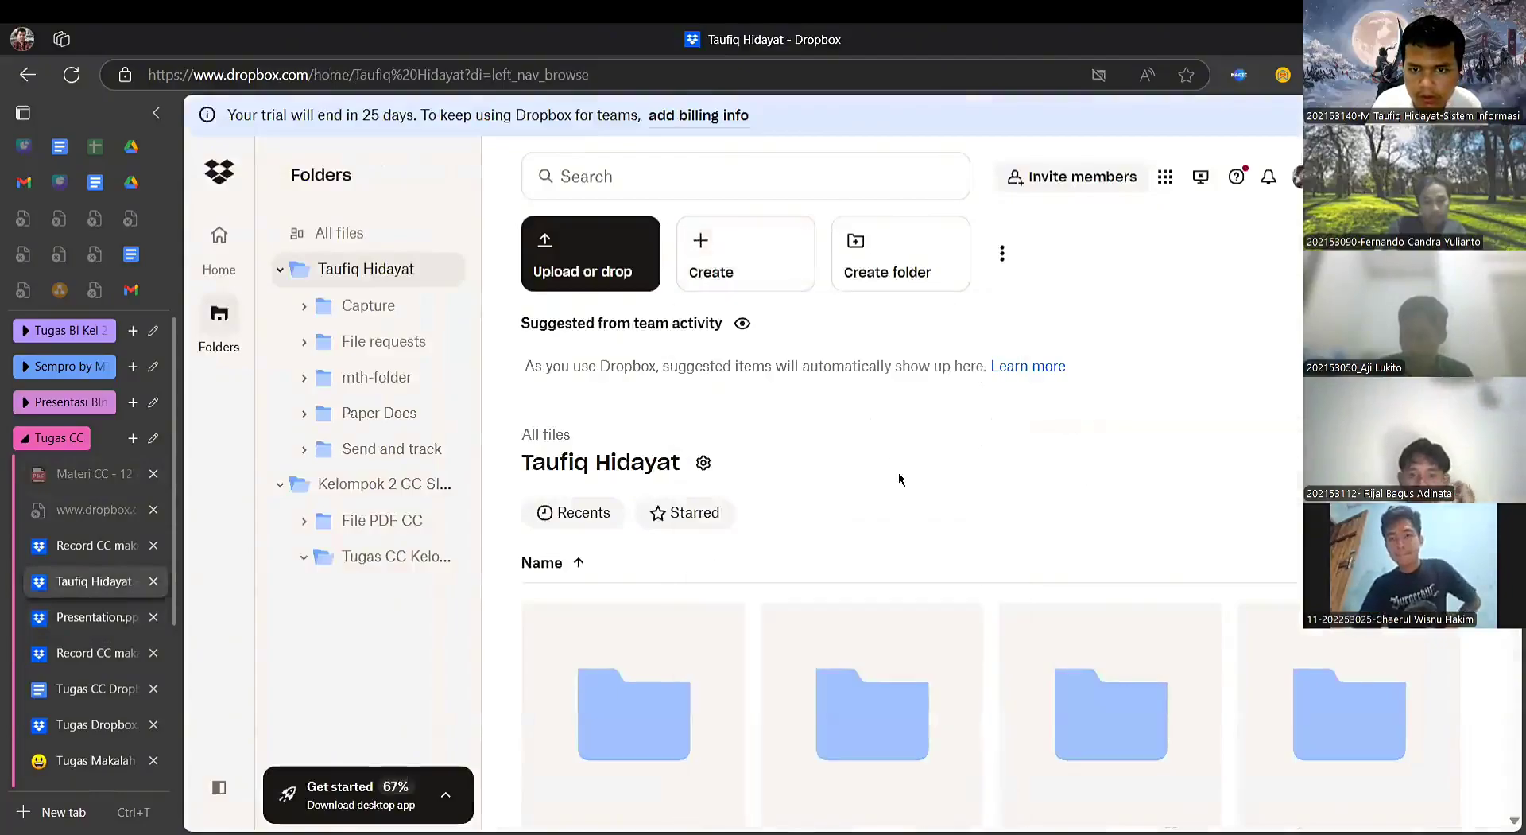
click(792, 442)
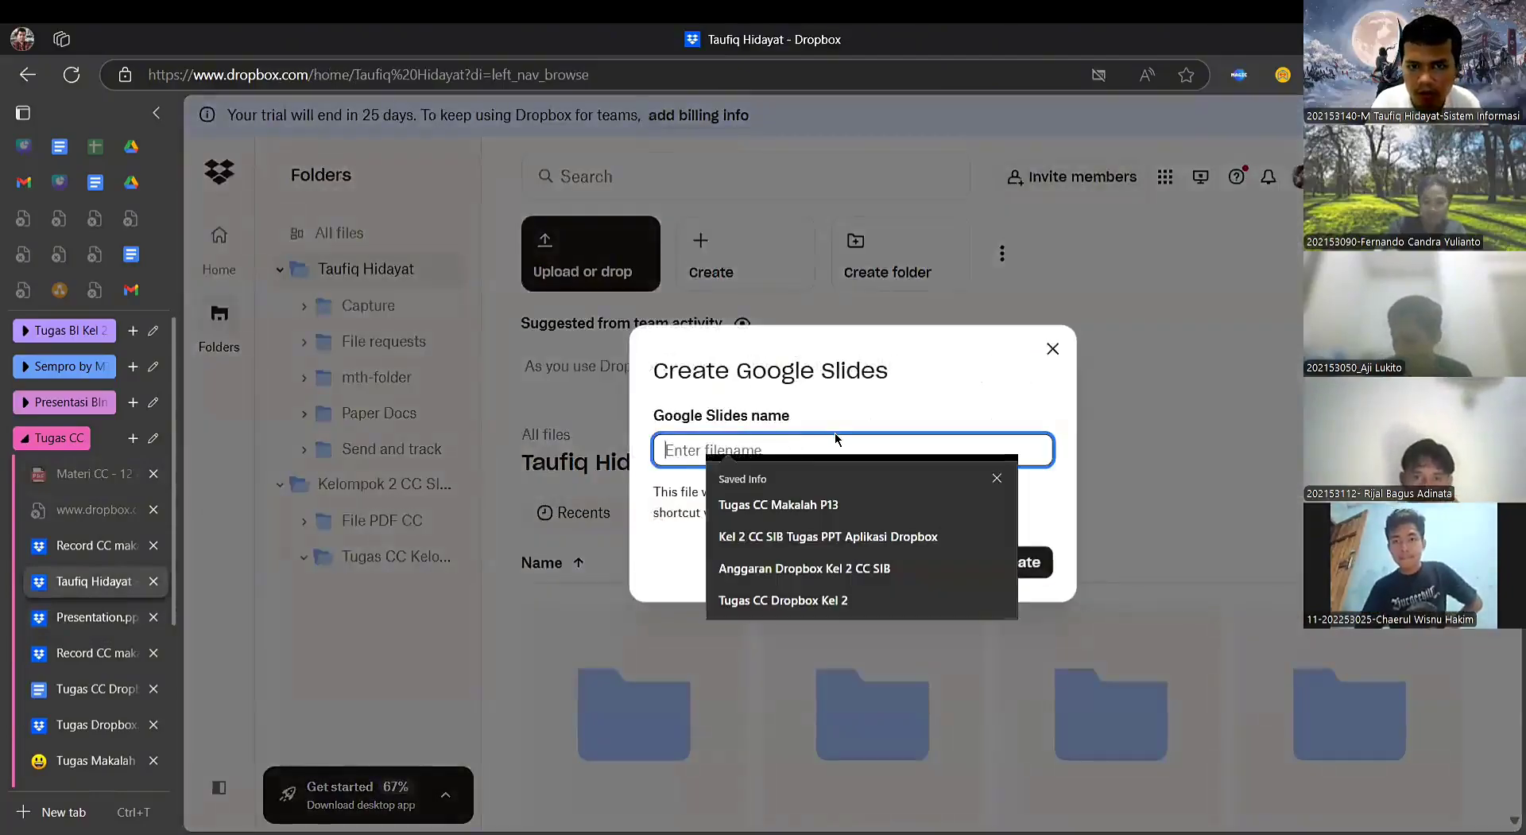
text(Tugas PPT CC Dropbox)
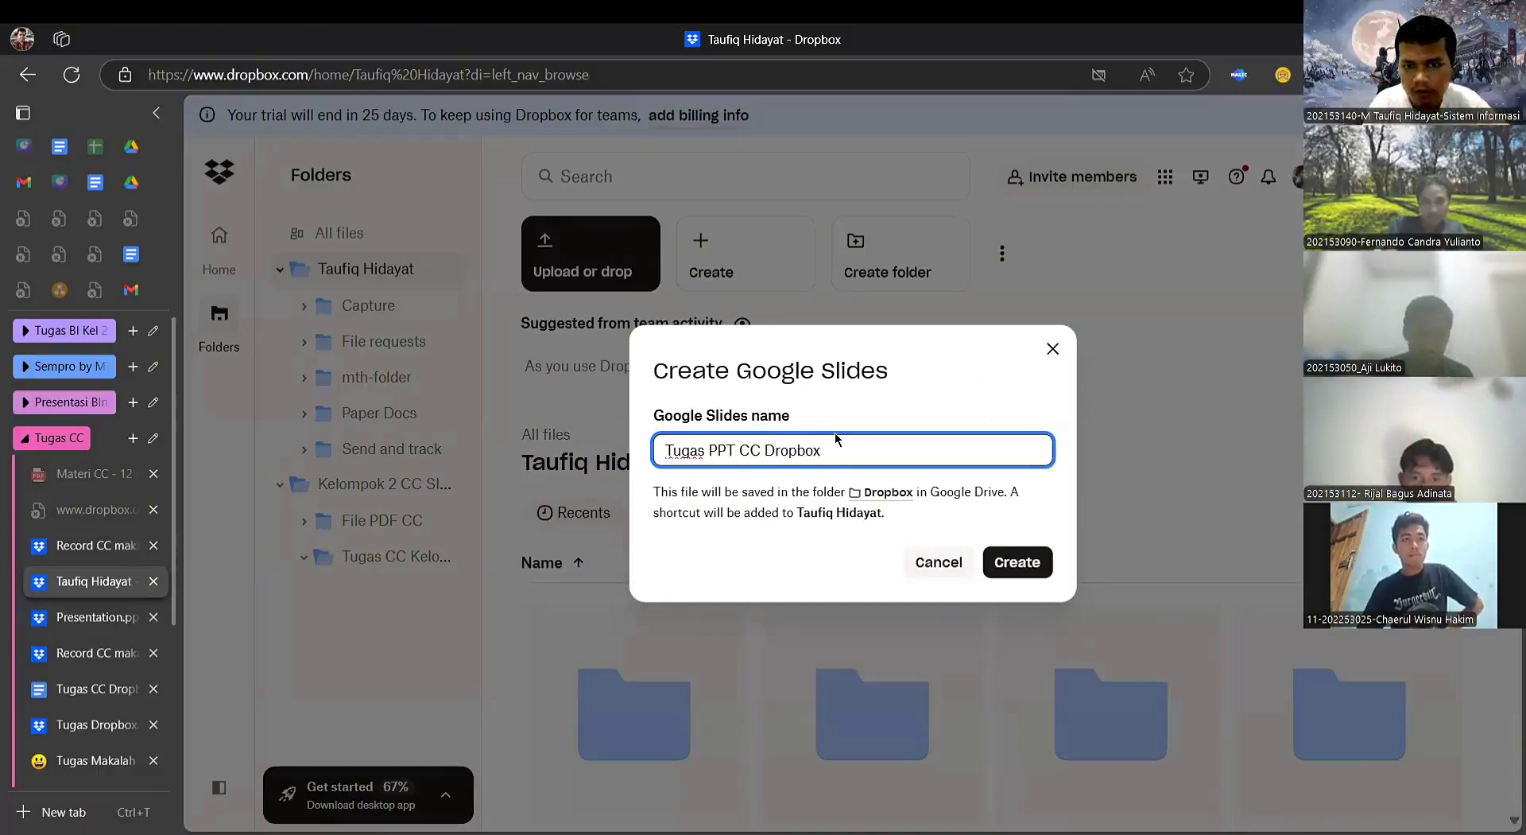
click(1020, 562)
- Find the Tugas PPT CC Dropbox web shortcut in the personal folder and open it in Google Slides
scroll(1095, 550, down, 10)
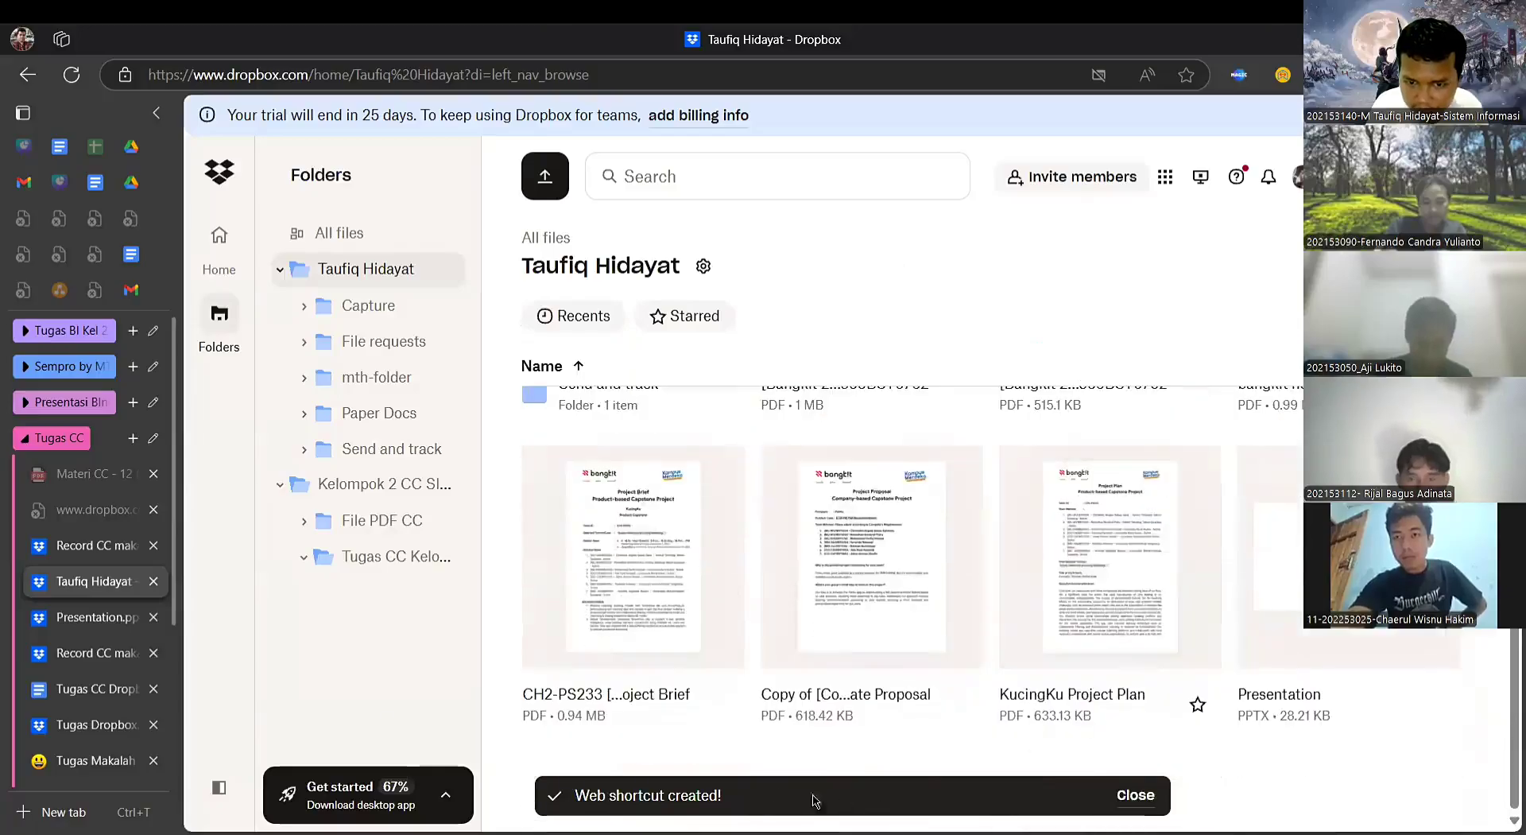
scroll(1146, 642, up, 1)
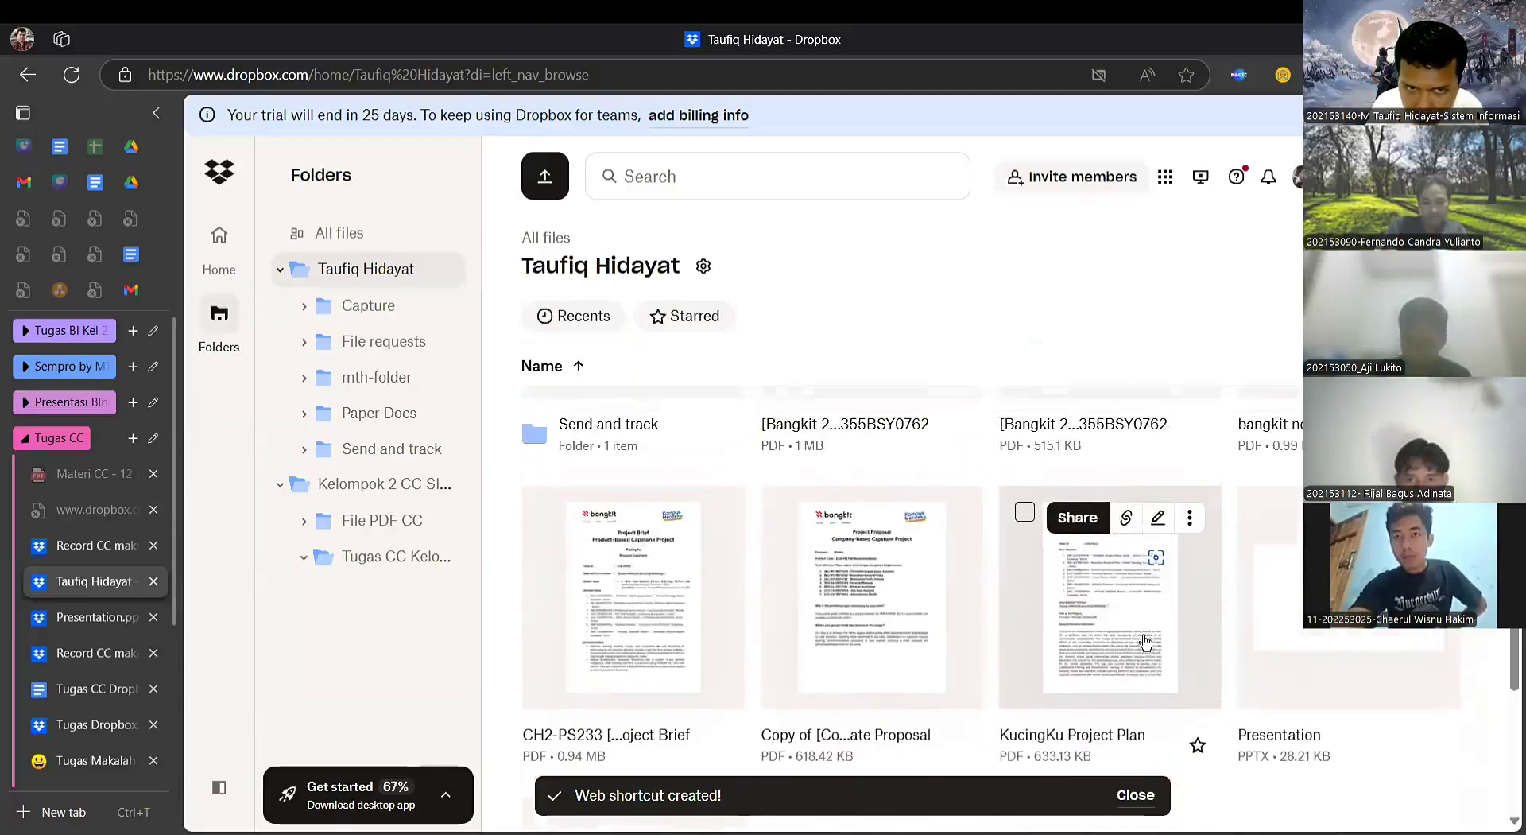
scroll(1168, 563, down, 2)
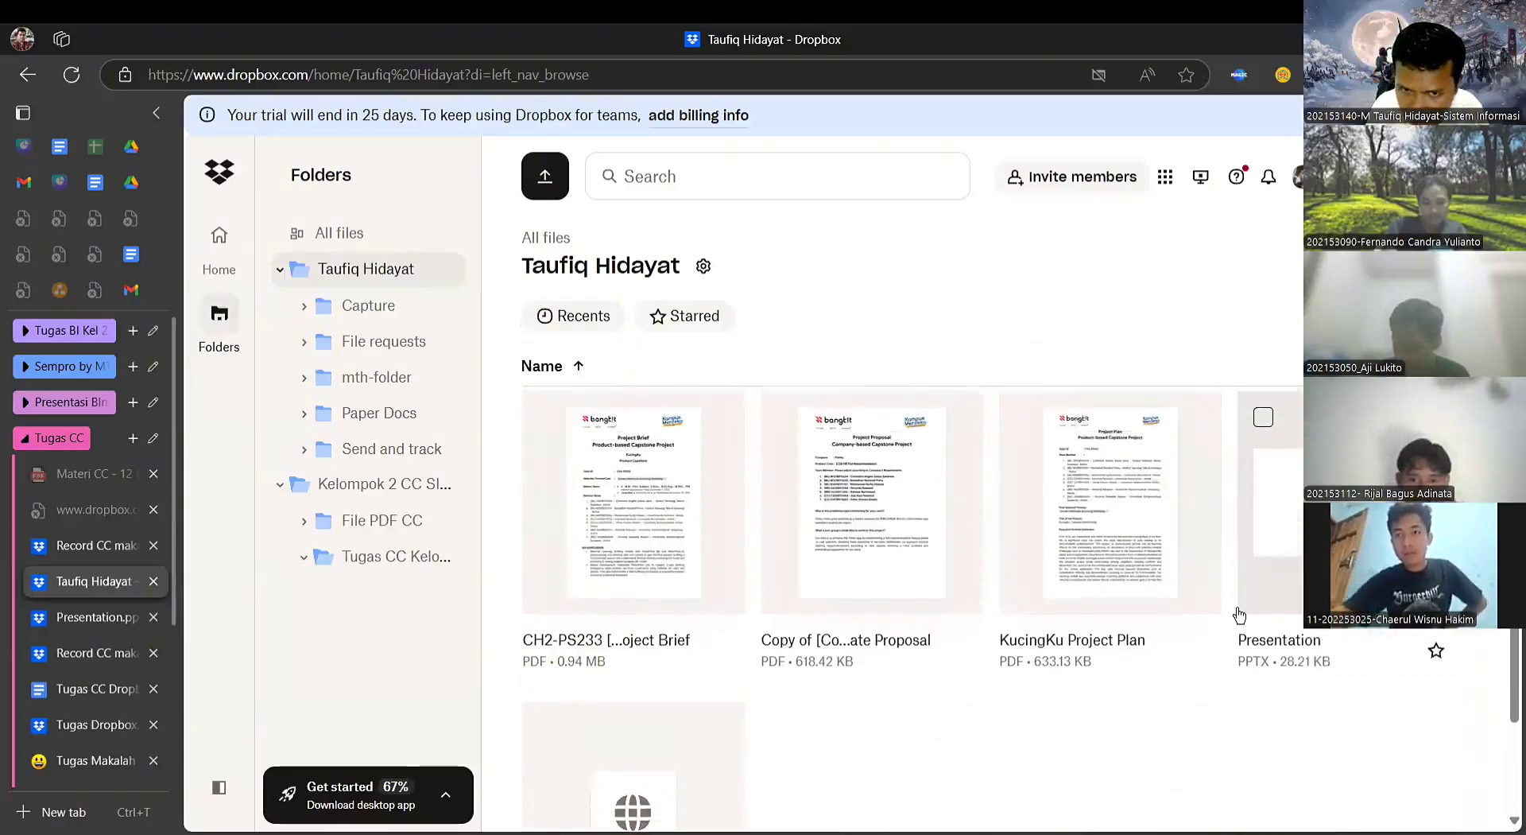
scroll(1274, 535, down, 2)
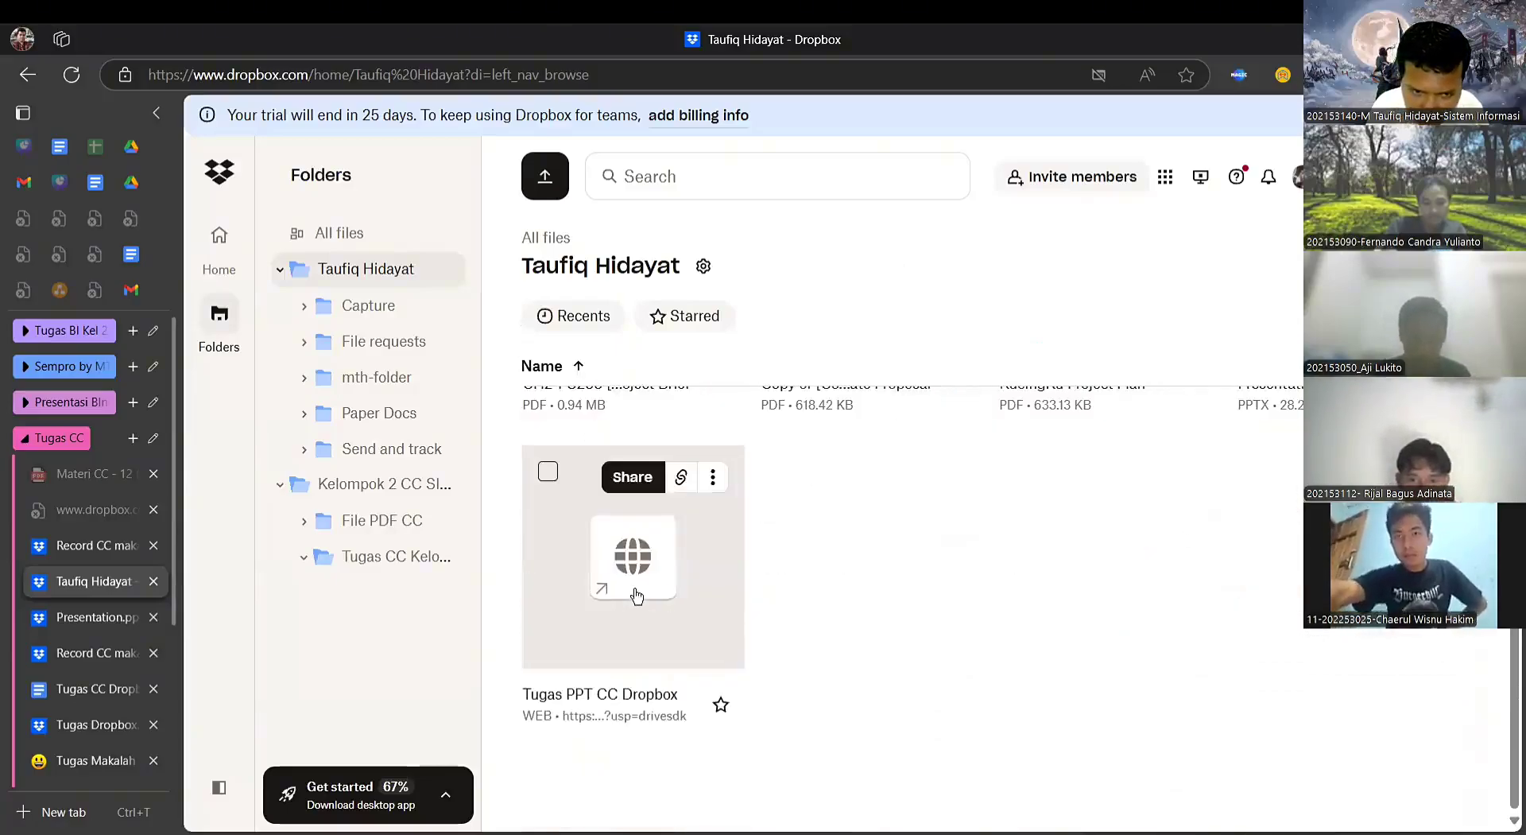
click(666, 590)
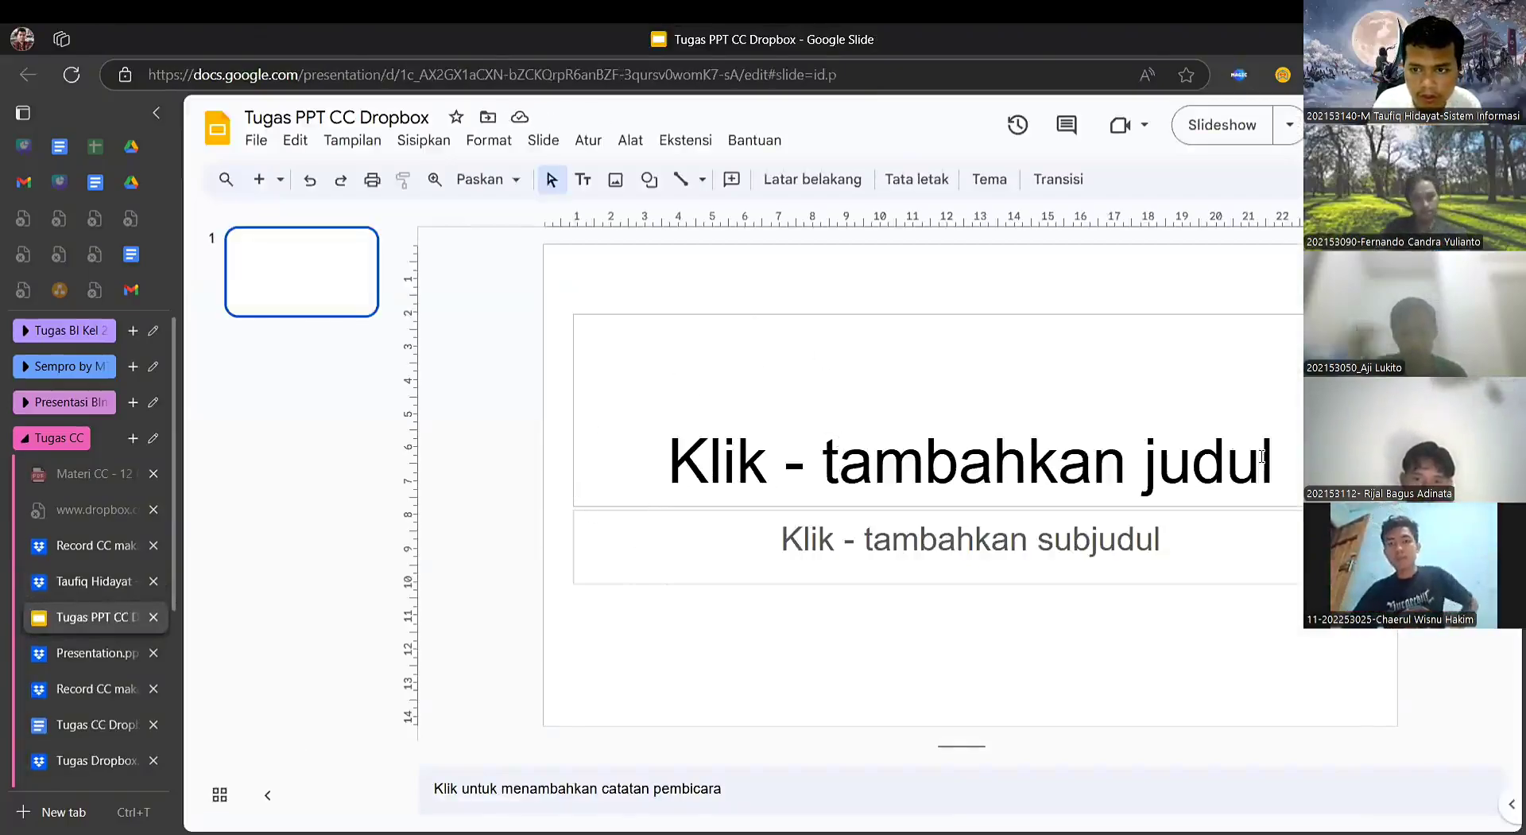
- Enter "Aplikasi Dropbox" as the title on the first slide of the Google Slides presentation
click(1035, 444)
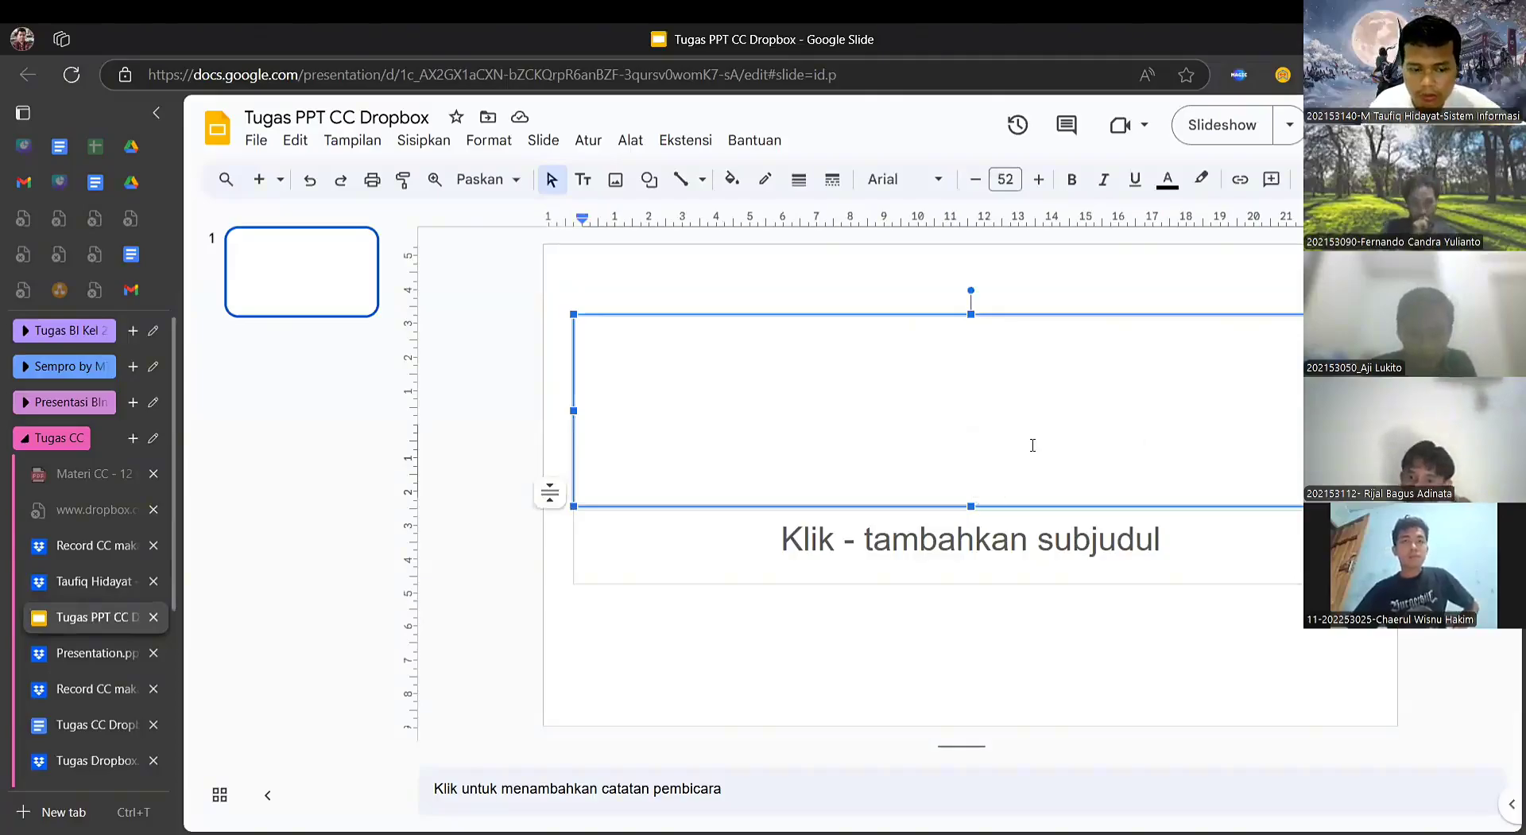
text(Aplias)
key(BackSpace)
key(BackSpace)
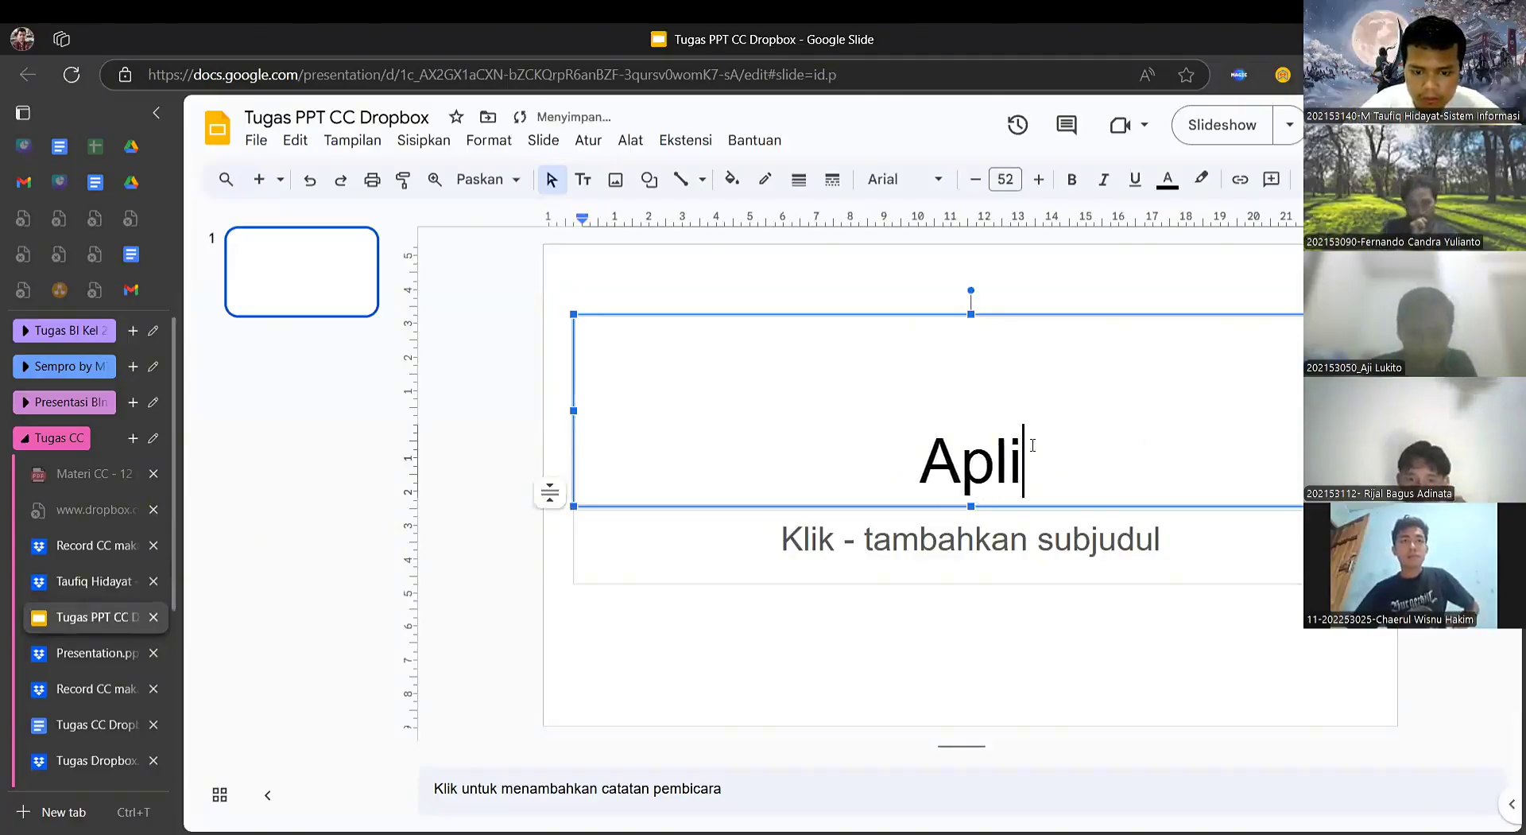
text(kasi Dropbo)
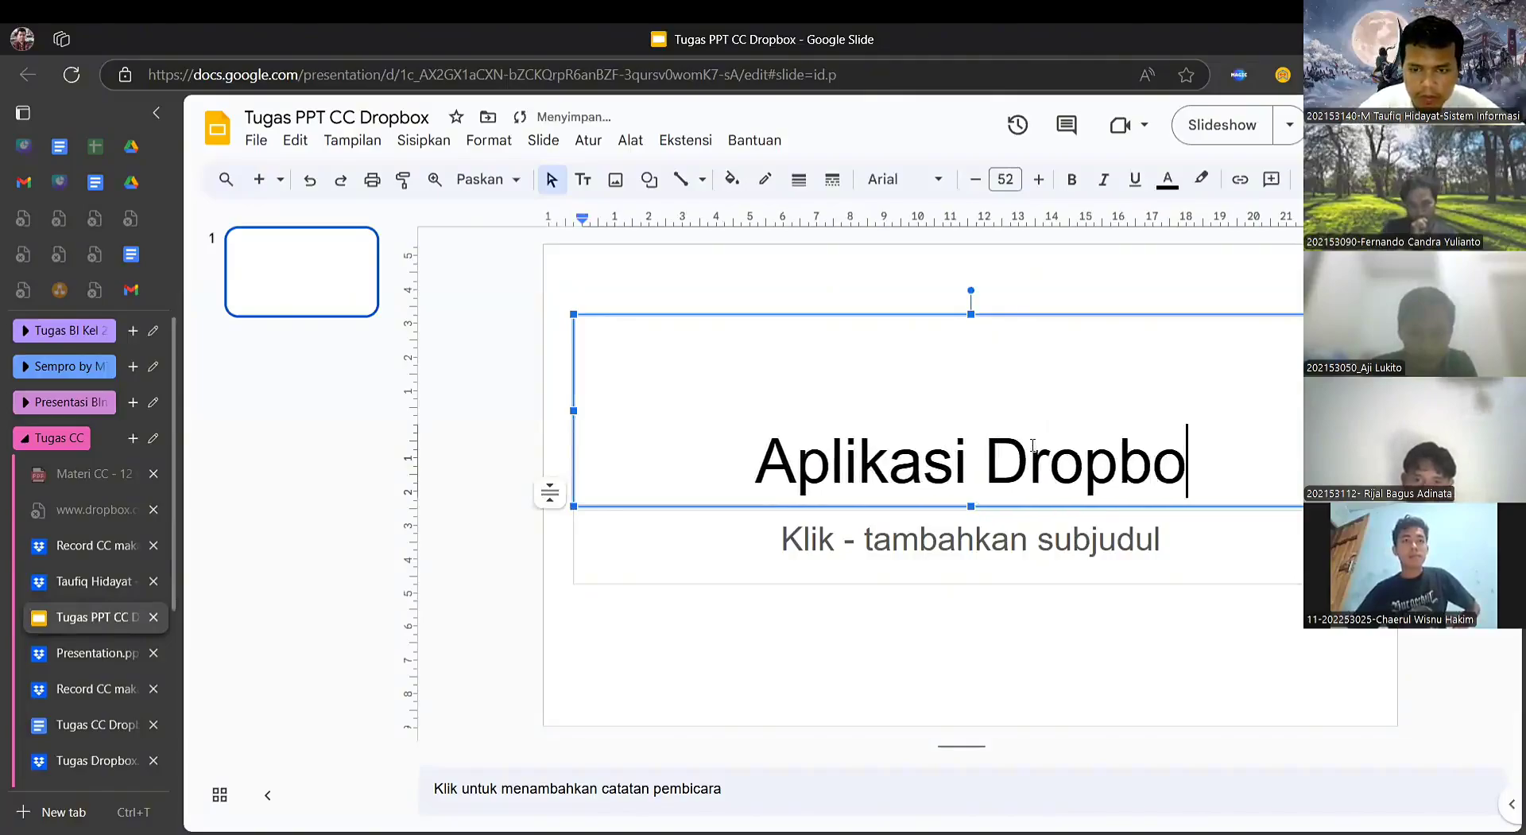
text(x)
click(480, 317)
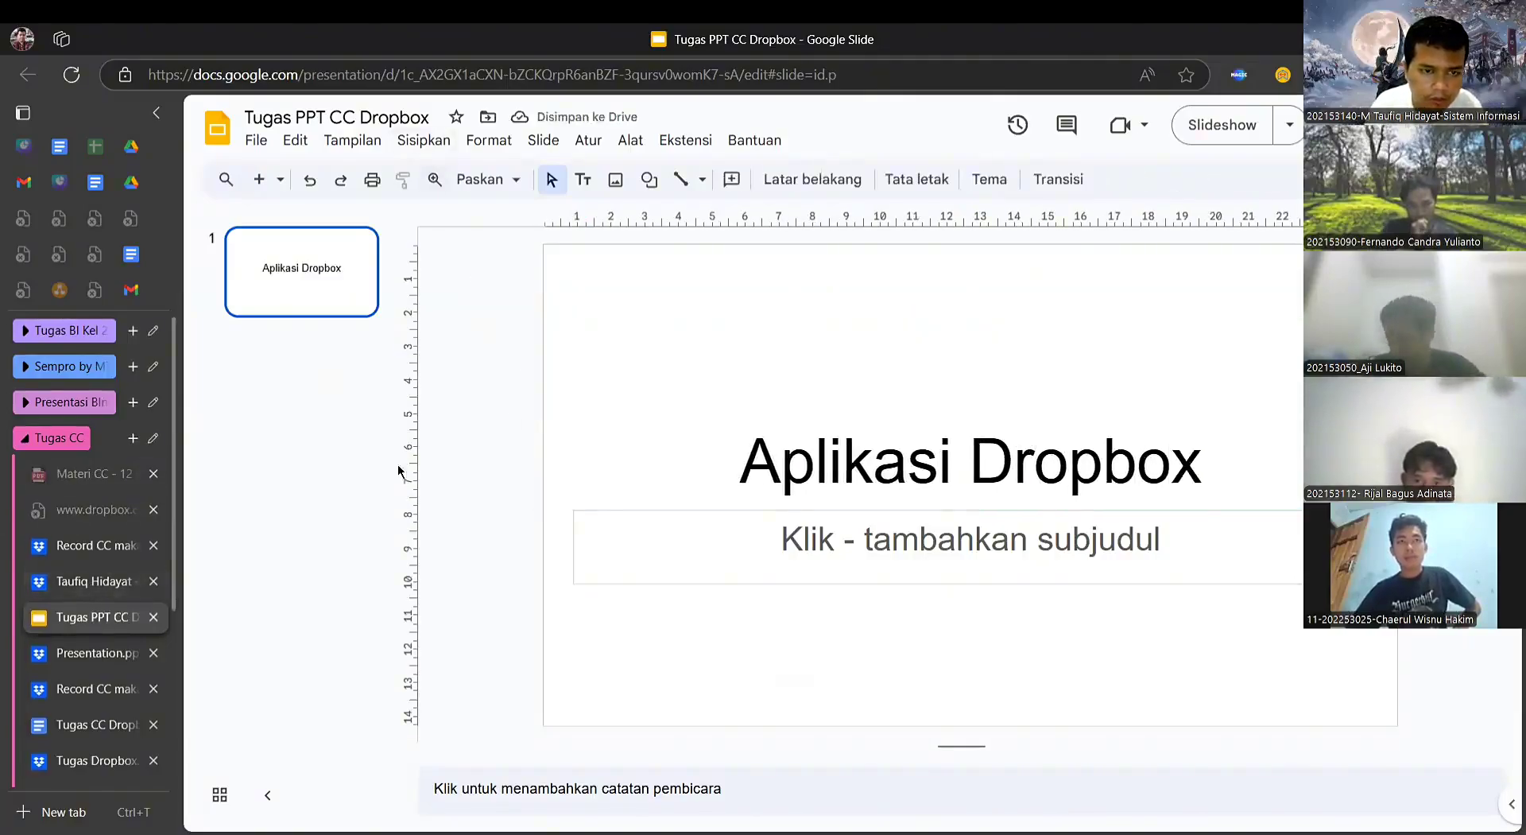
- Return to the personal Dropbox folder and create a Microsoft Excel spreadsheet there
click(103, 584)
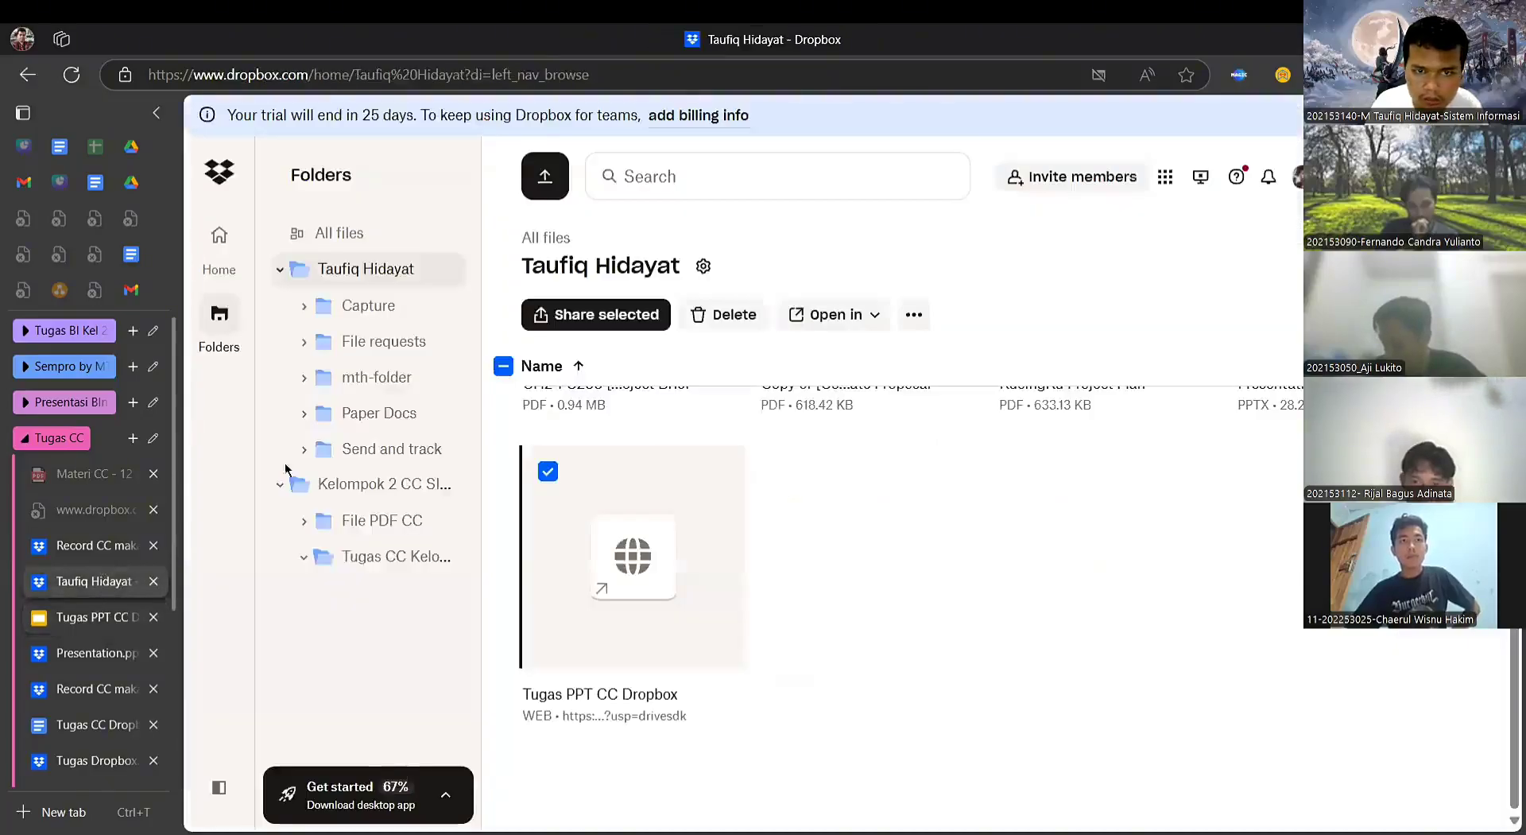
scroll(952, 338, up, 5)
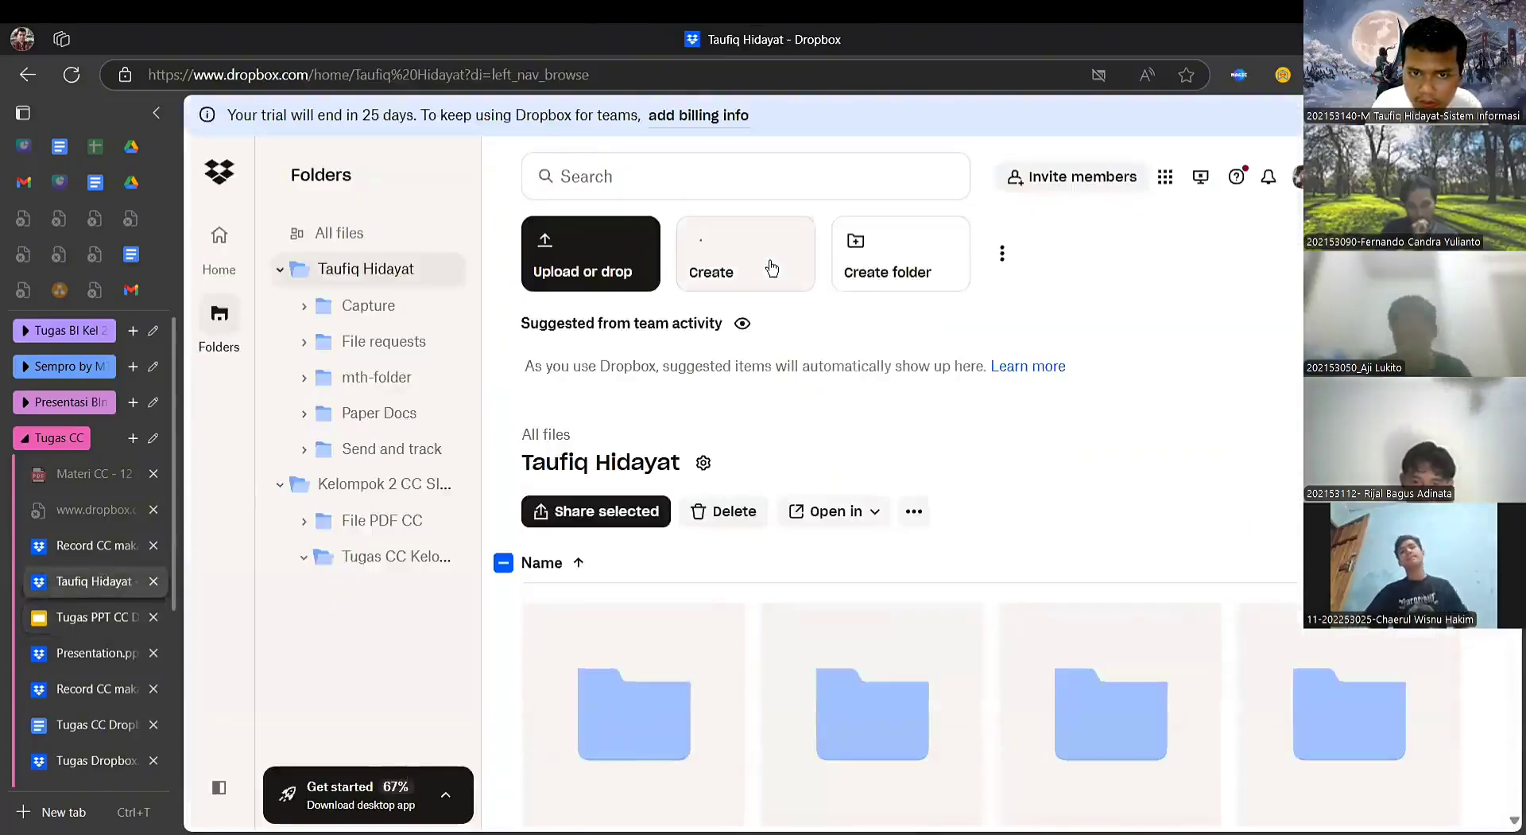
click(746, 263)
mouse_move(800, 483)
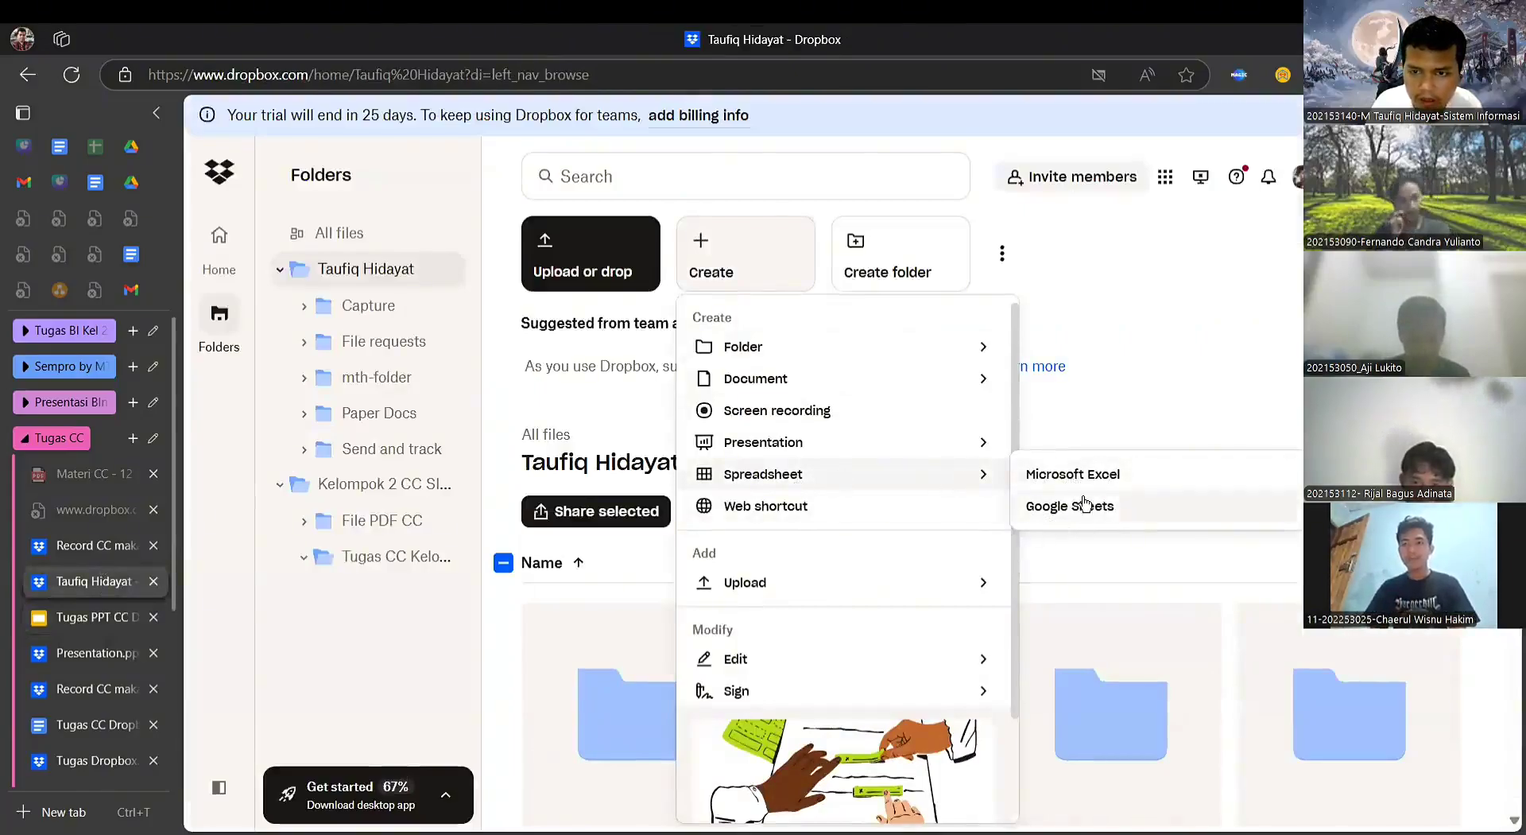
click(1104, 479)
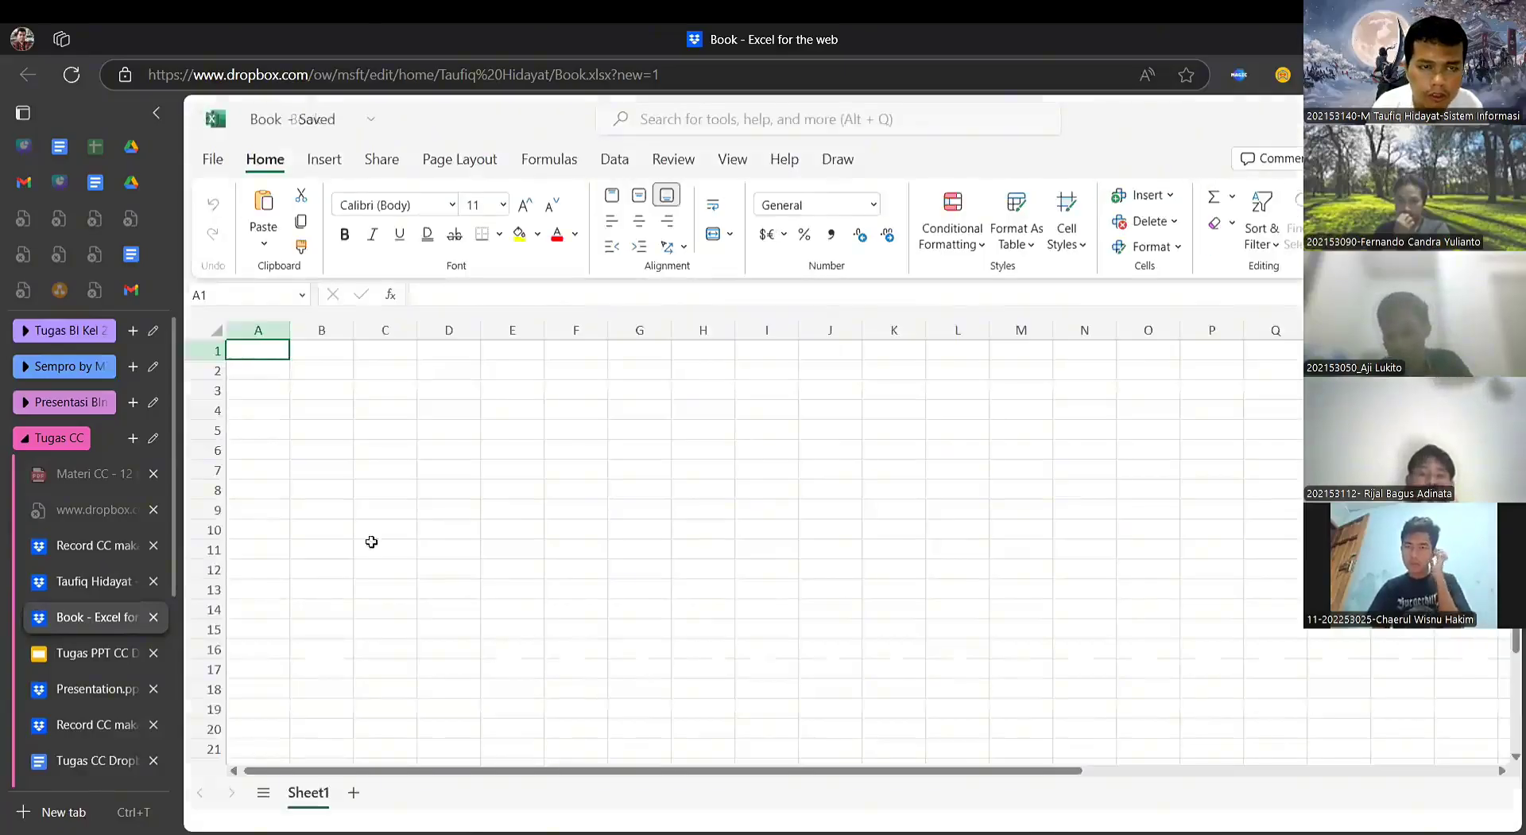
- Enter the headings Jaminan, Dropbox and Excel in cells A2, B2 and C2 of the Excel workbook
click(263, 375)
text(Jaminan)
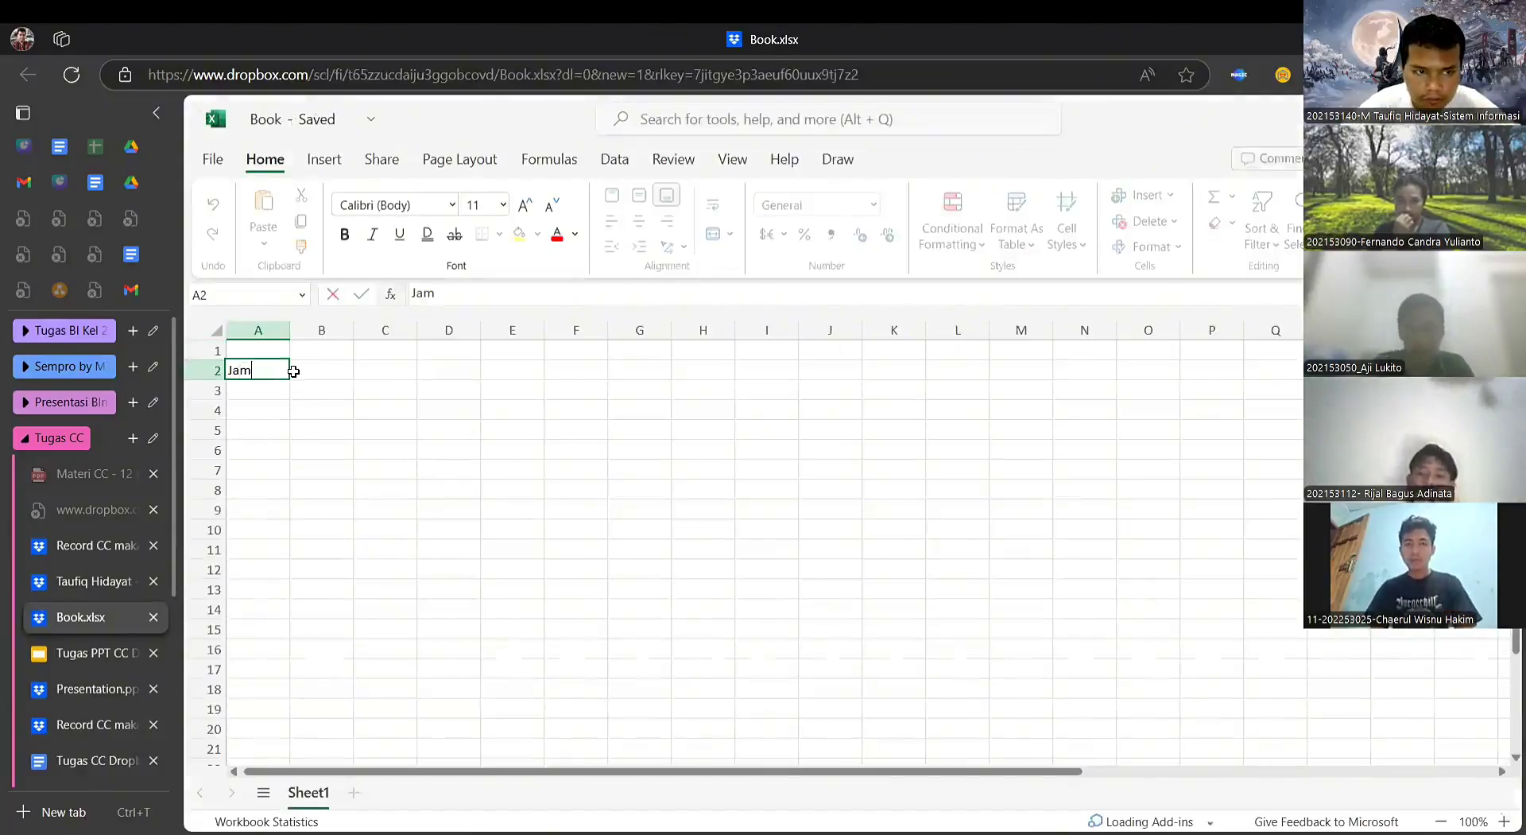
click(343, 368)
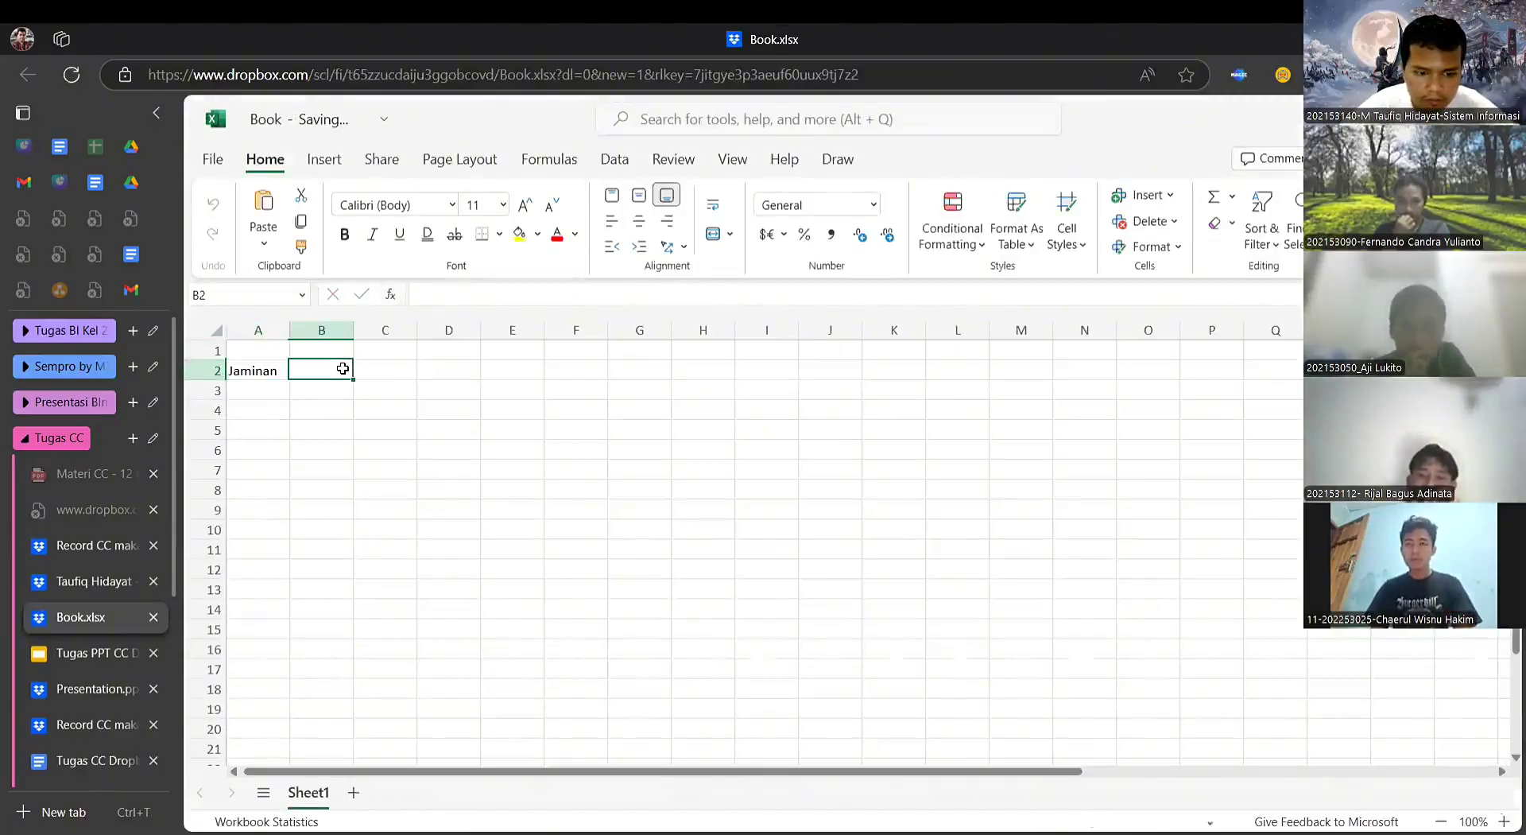
text(Dropbox)
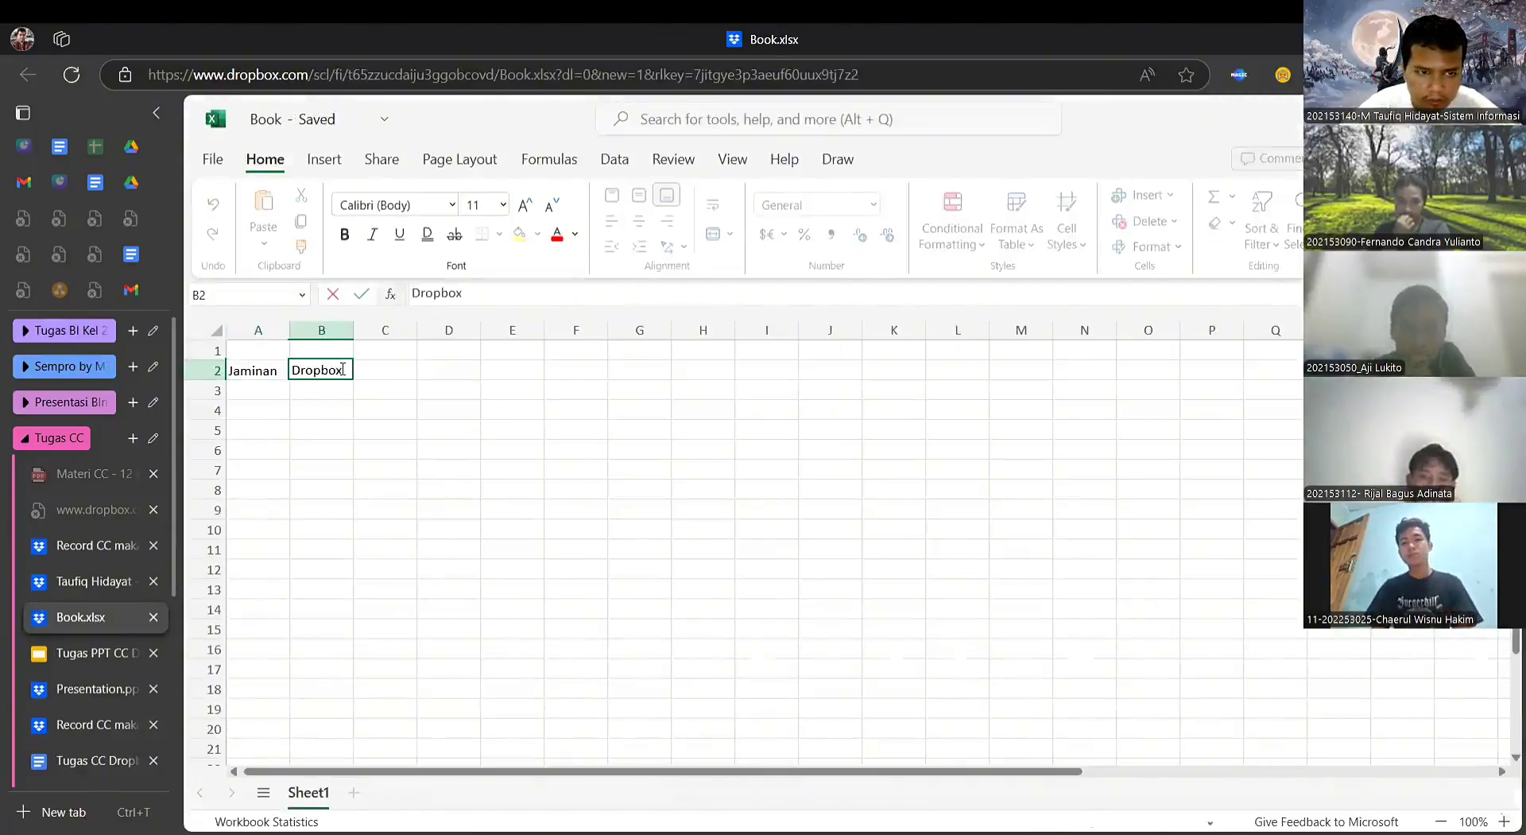
click(374, 368)
text(Excel)
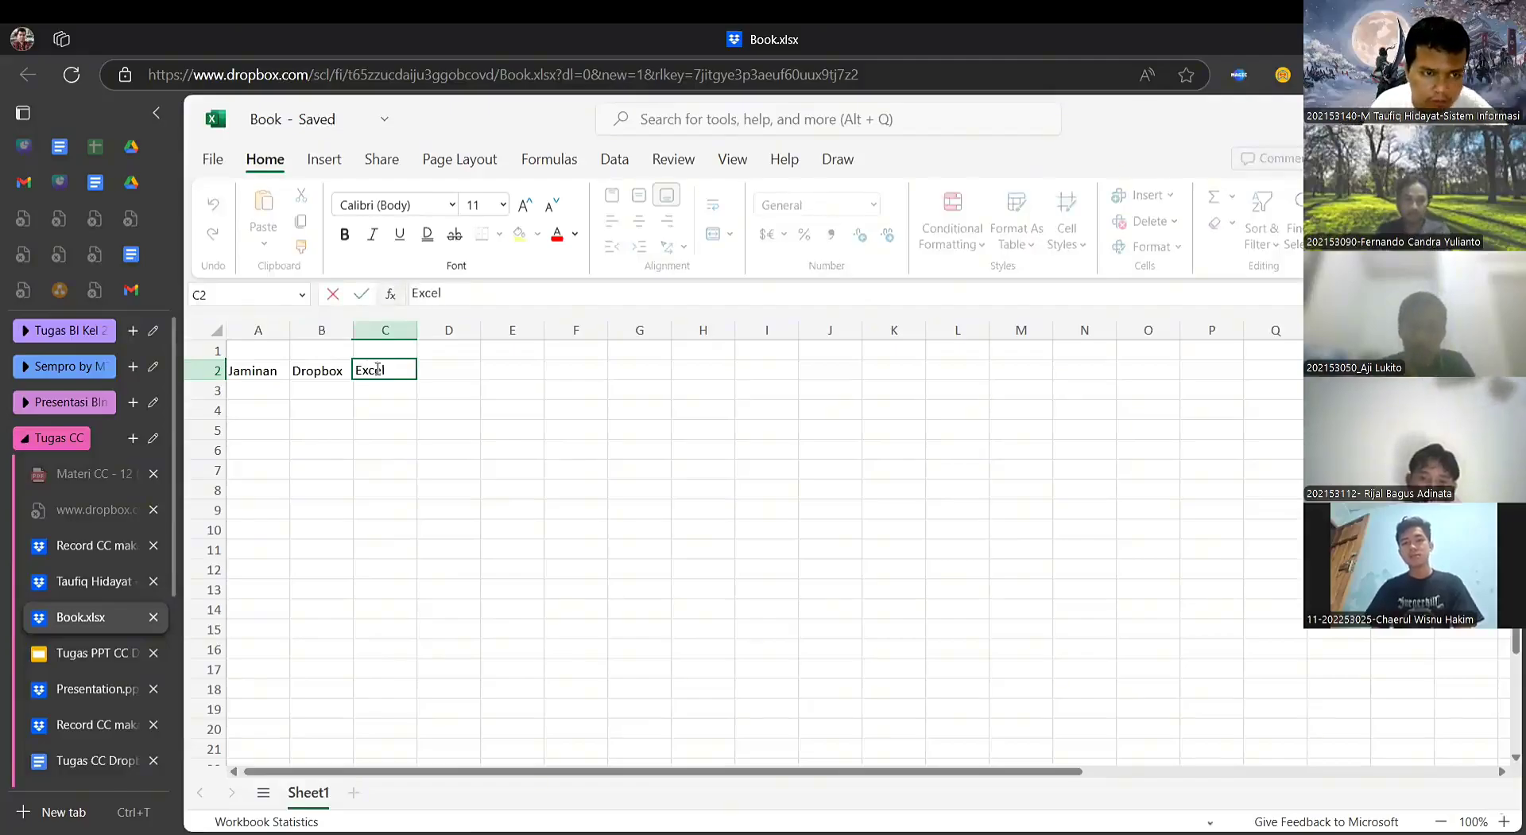
- Apply all borders to the cell range A2:C9 to form a table grid under the headings
drag(260, 370, 381, 508)
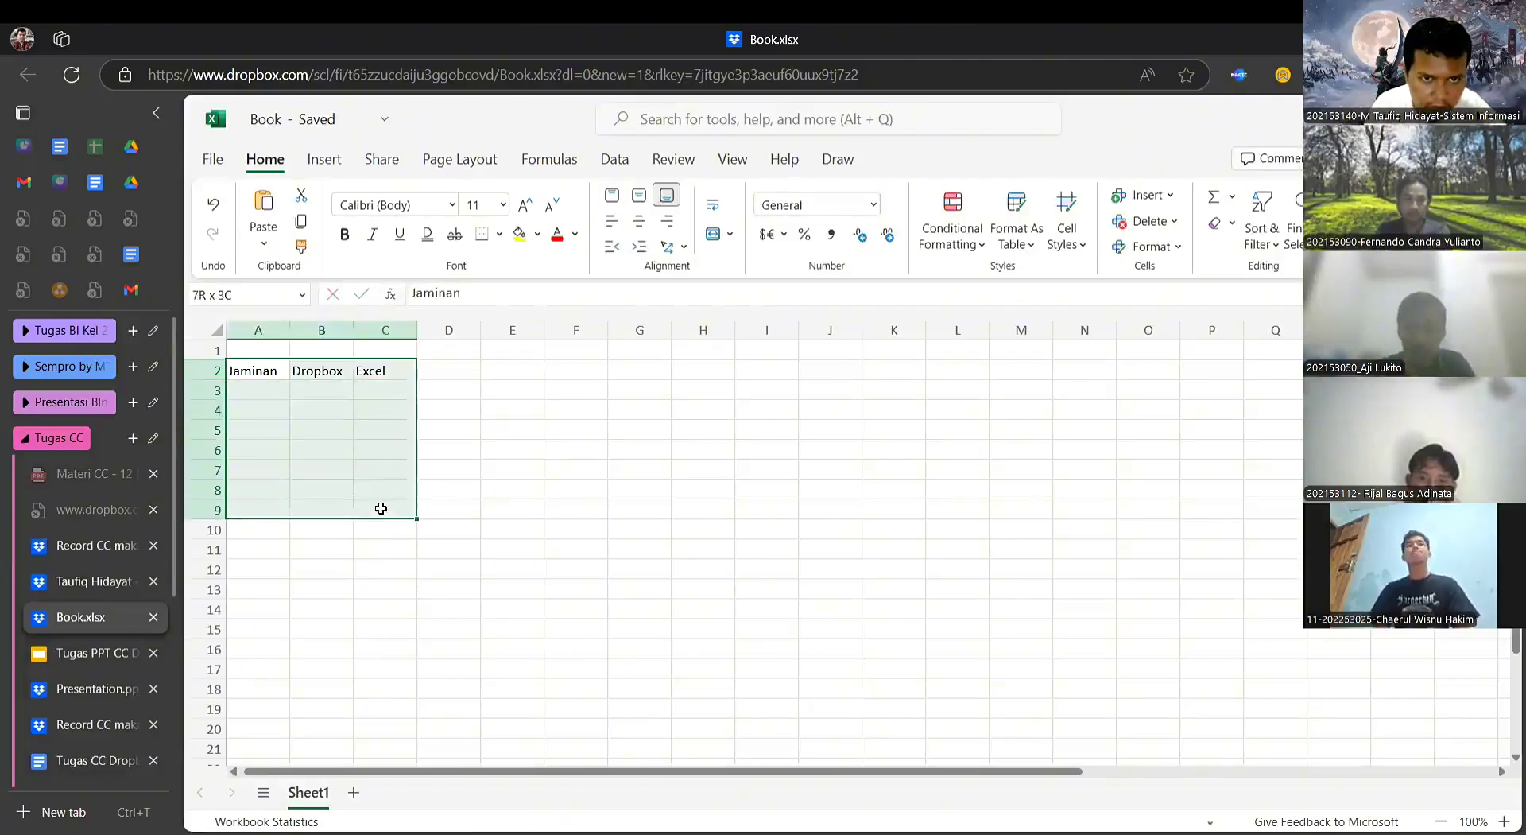
click(501, 238)
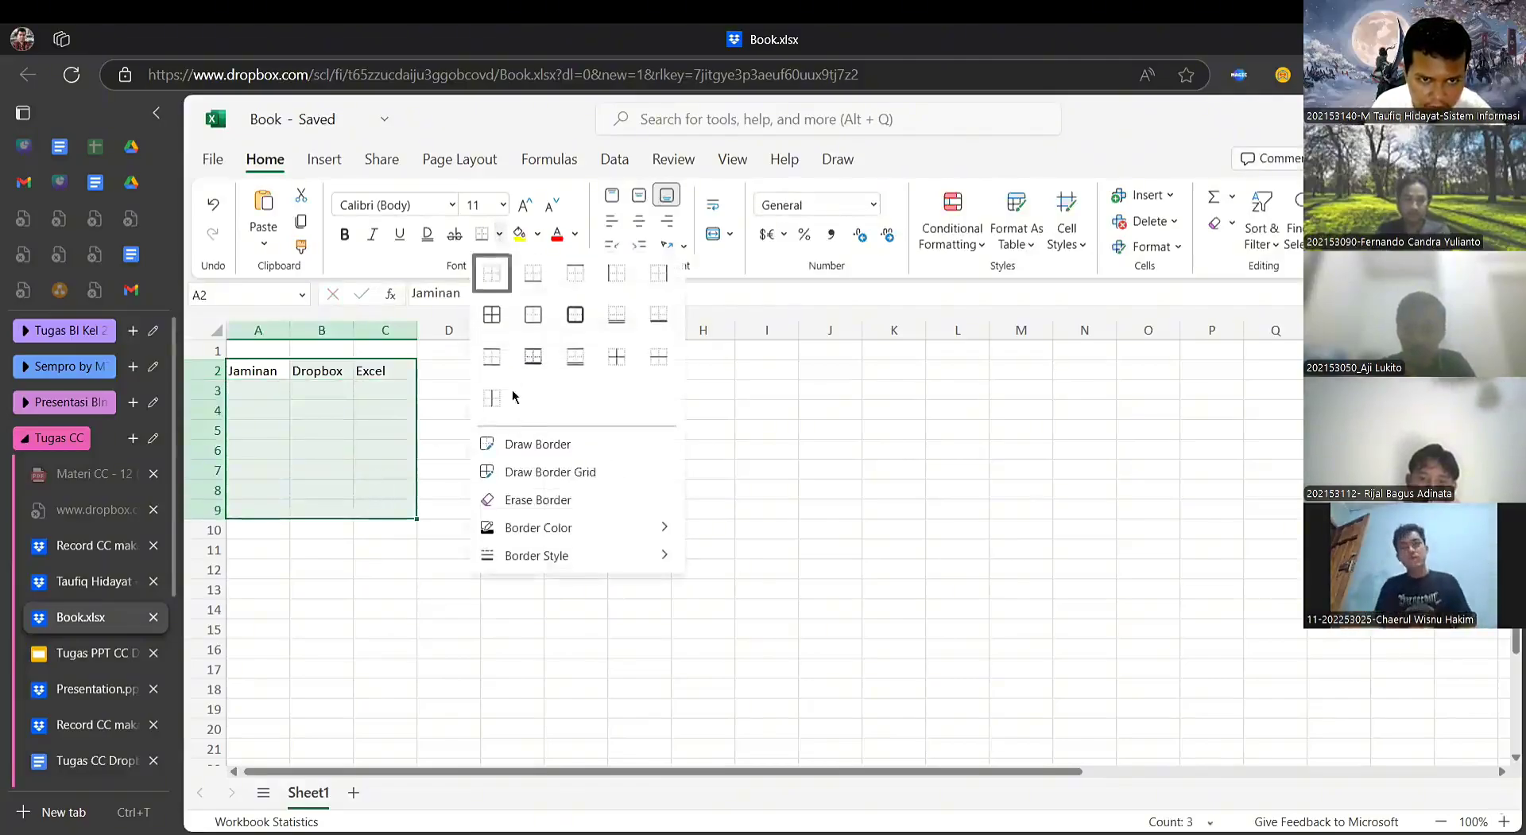
click(492, 316)
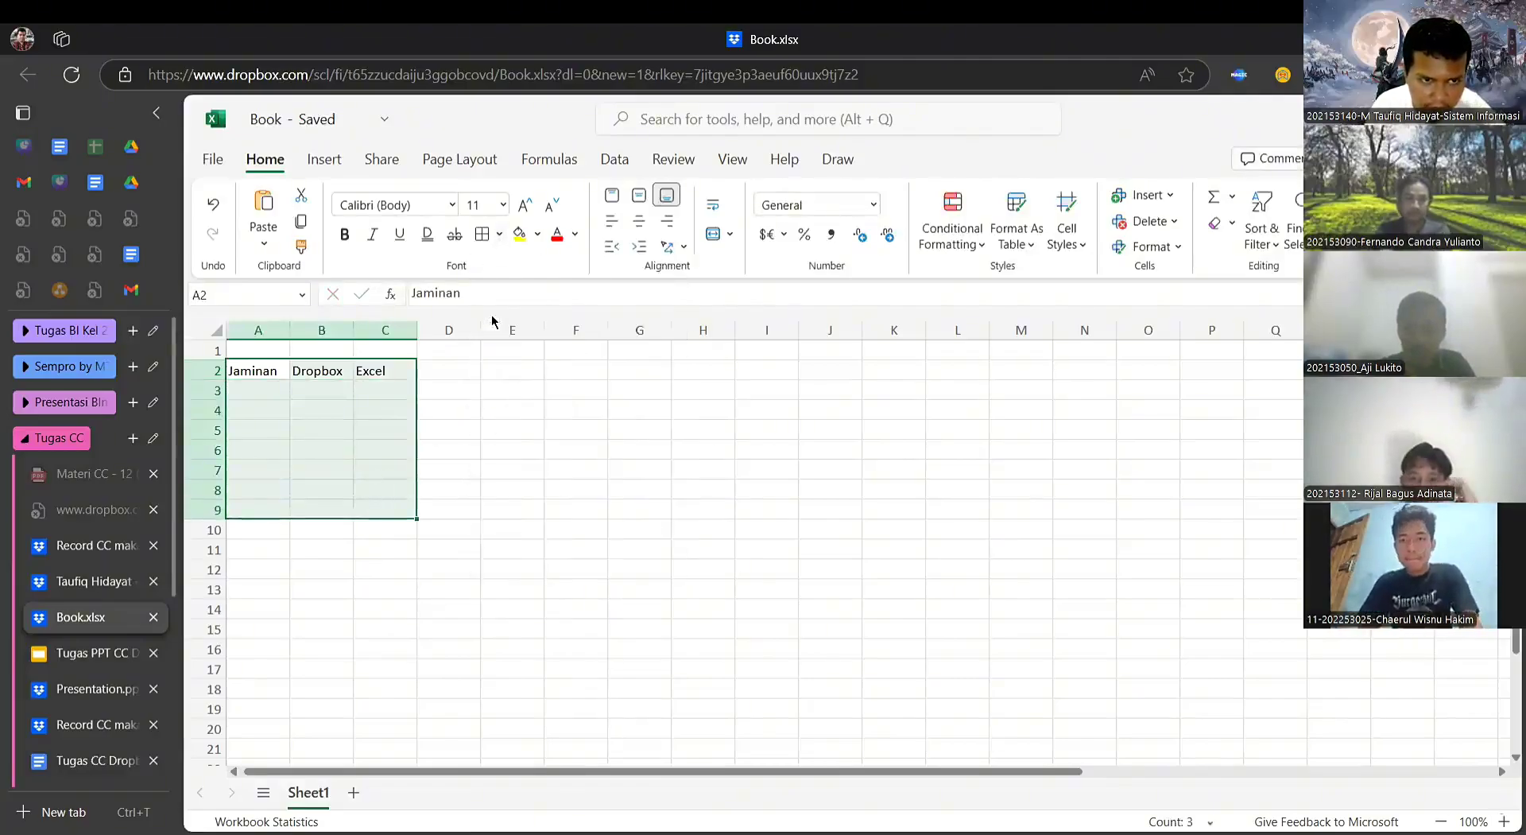
click(446, 428)
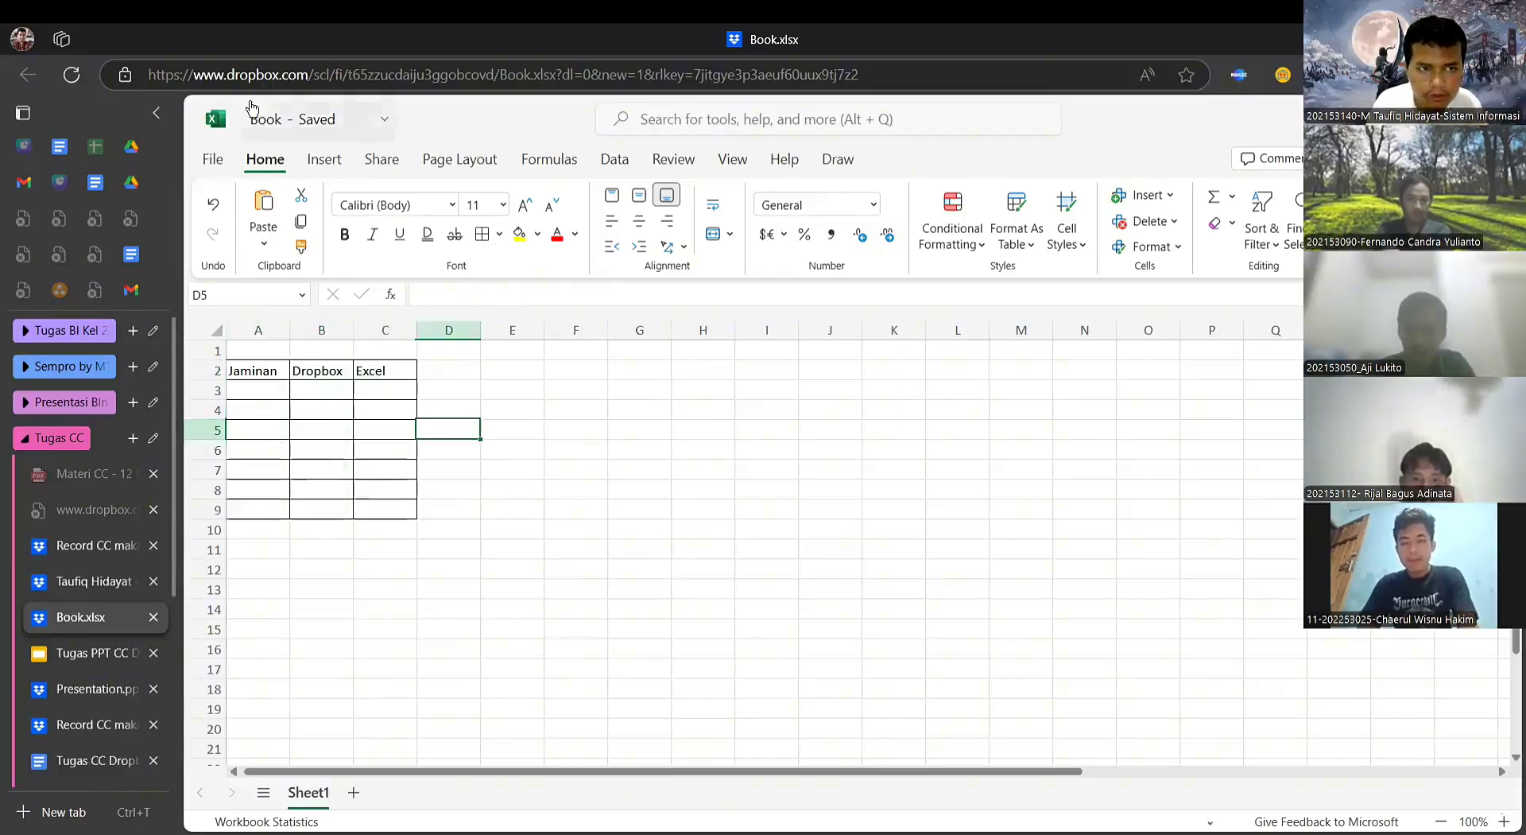
- Rename the Excel workbook as "Tugas Dropbox Anggraran"
click(266, 119)
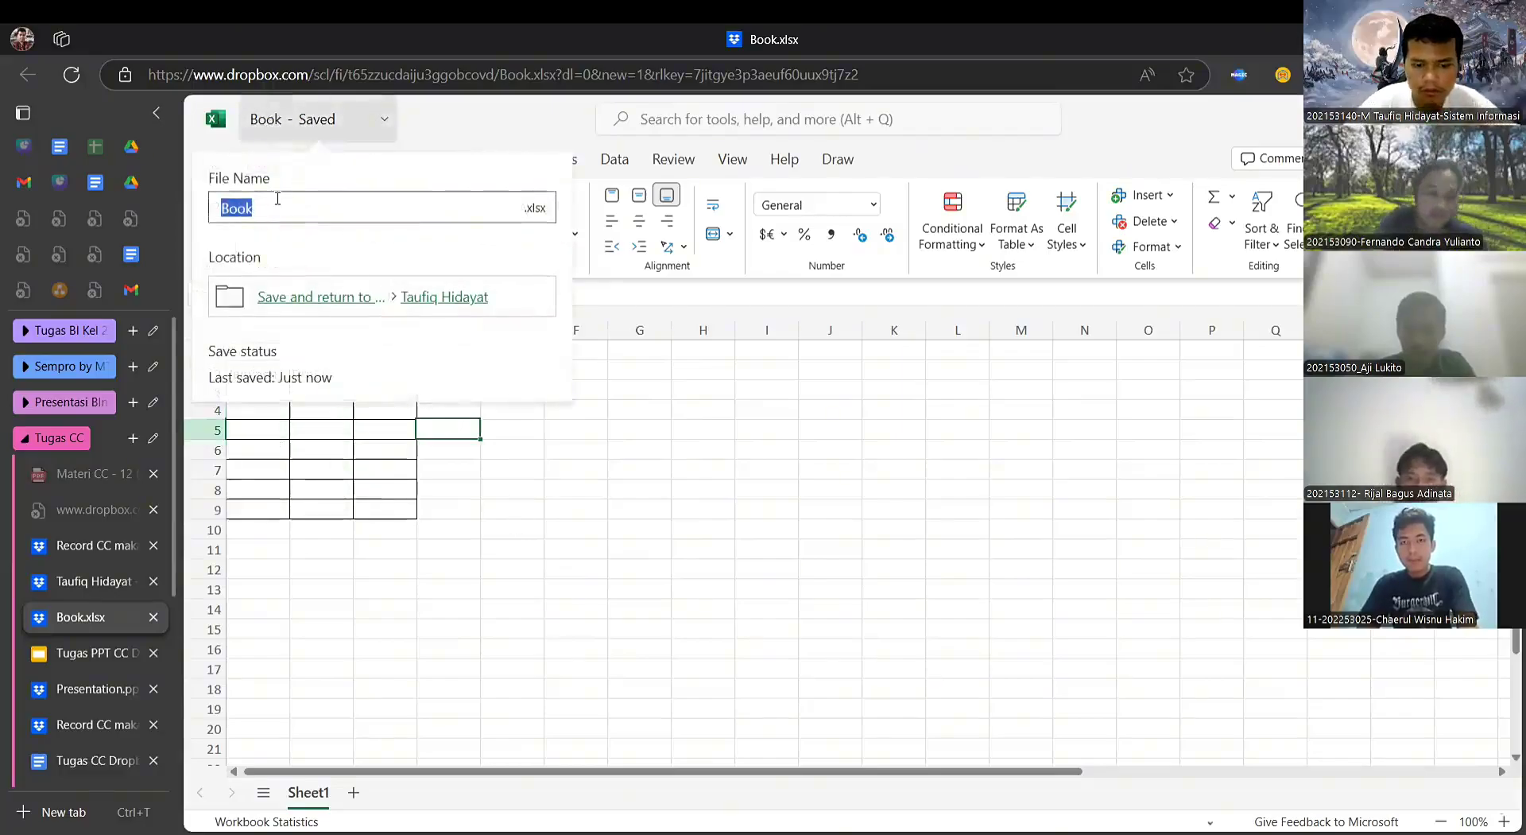
text(Tug)
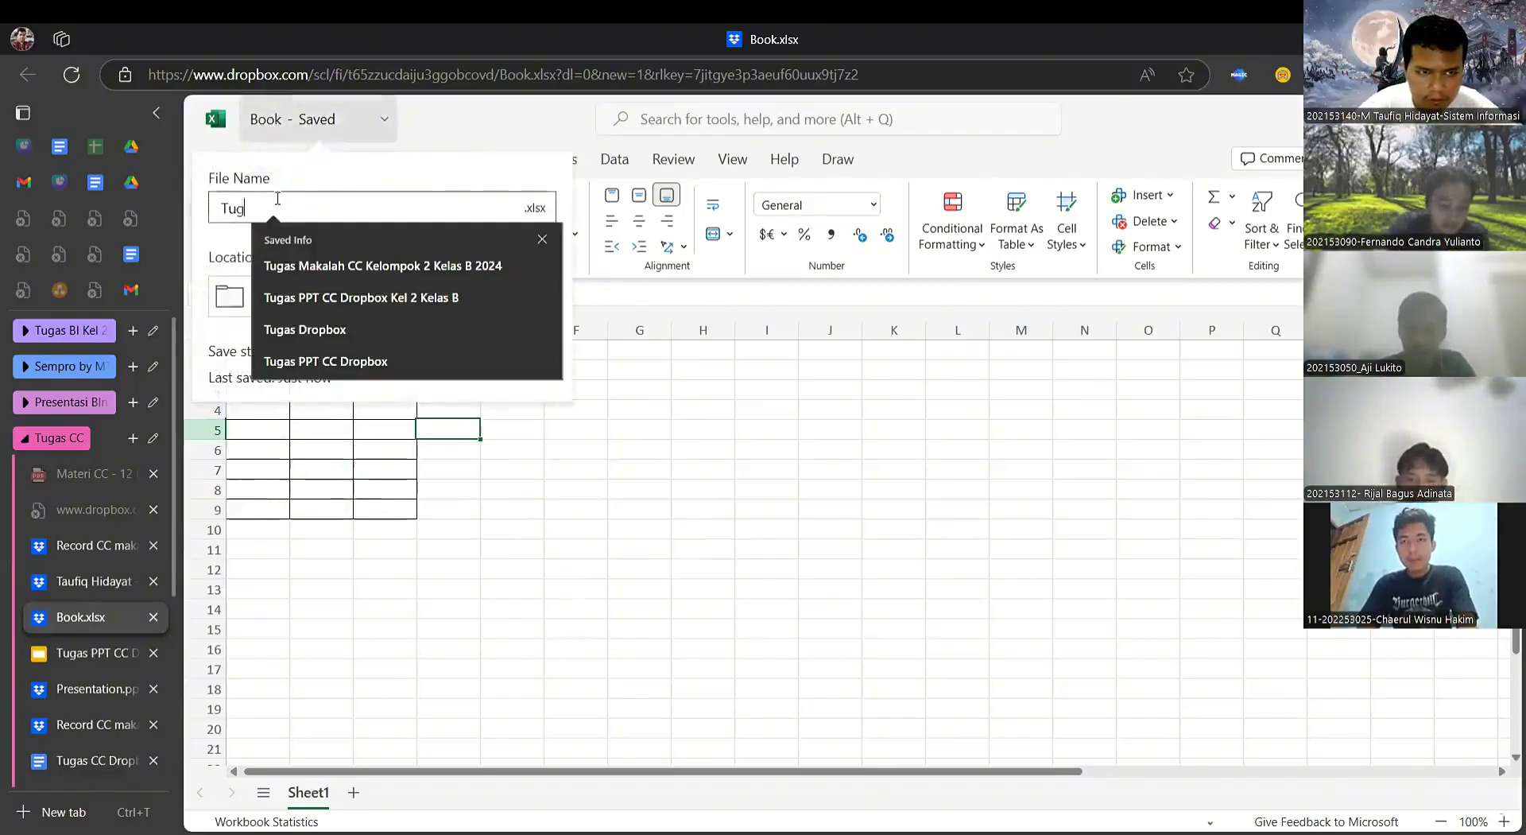
text(as Dropbox)
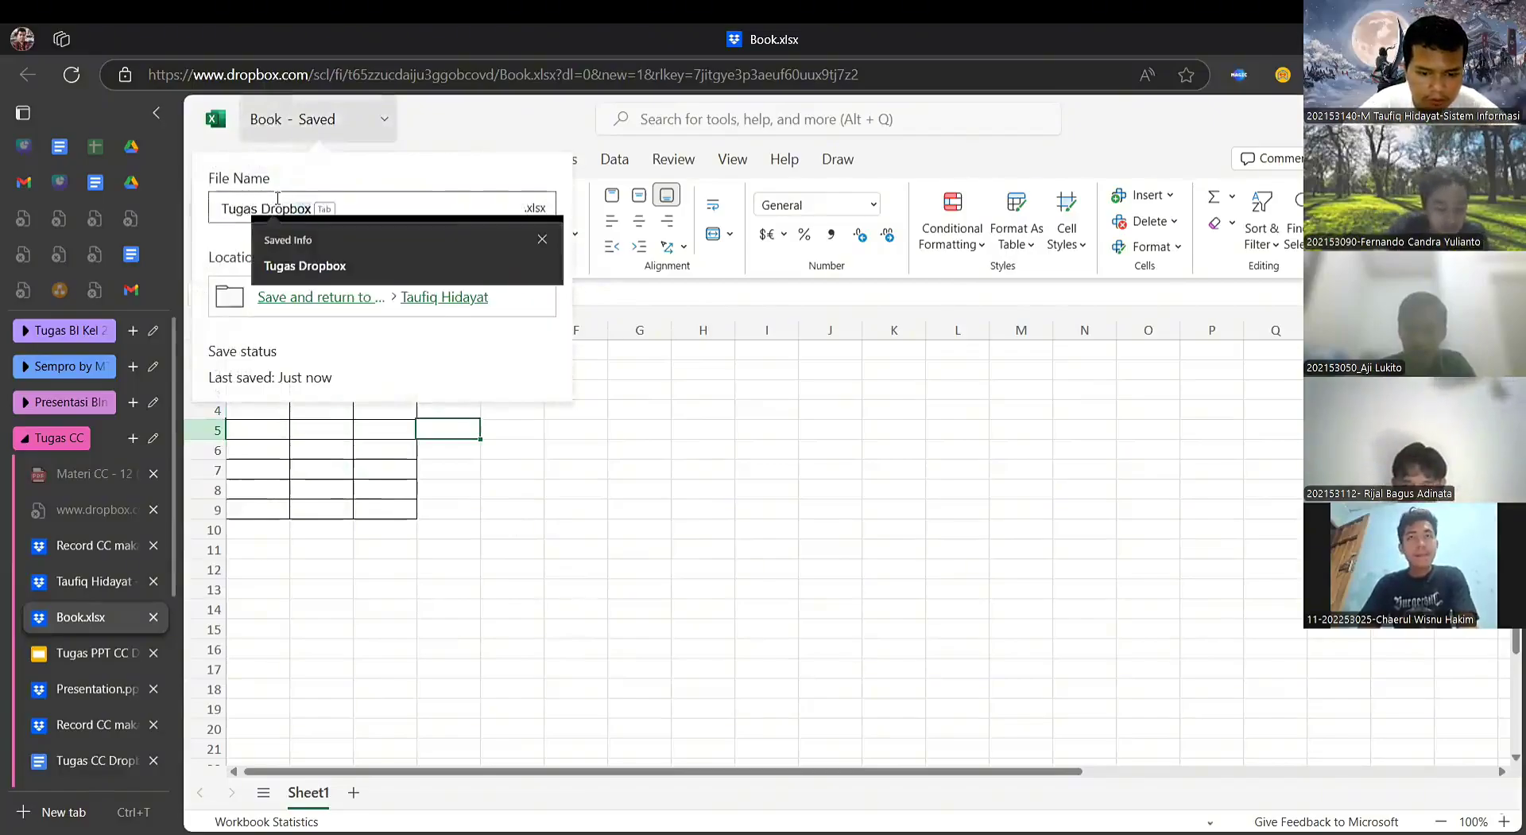
text( Angg)
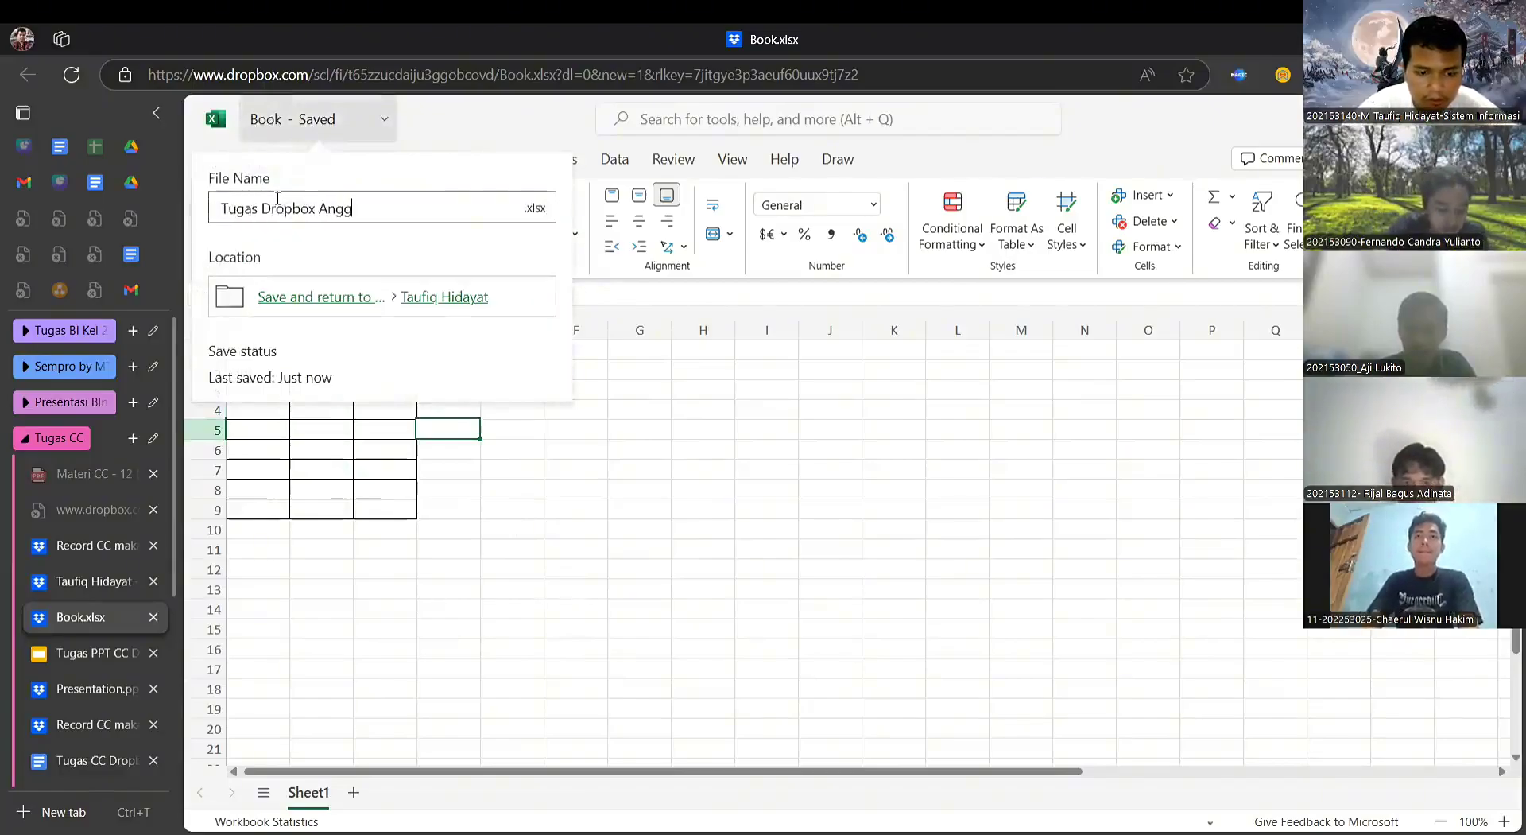
text(ran)
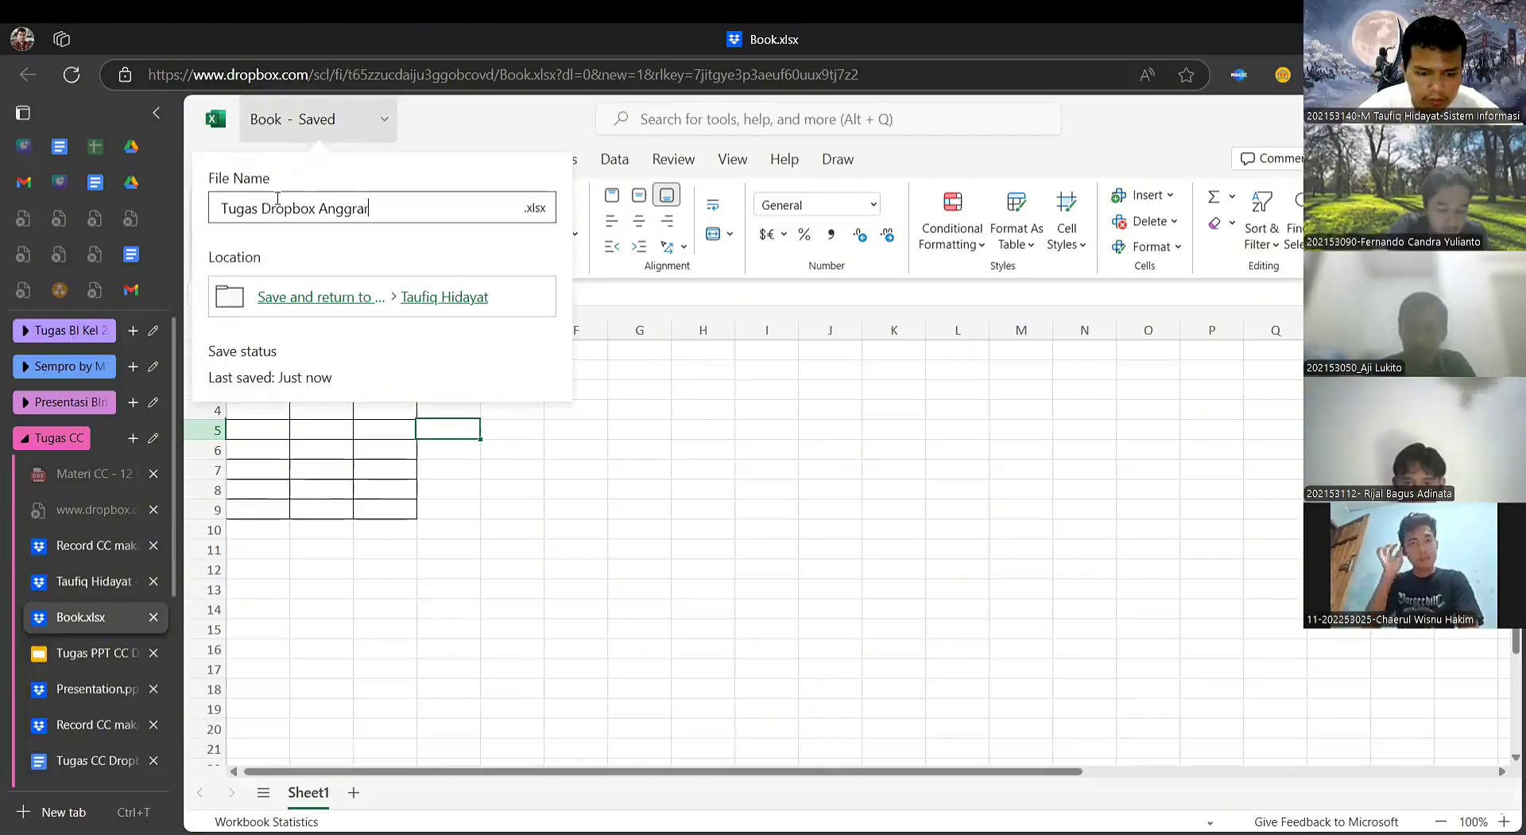
key(Return)
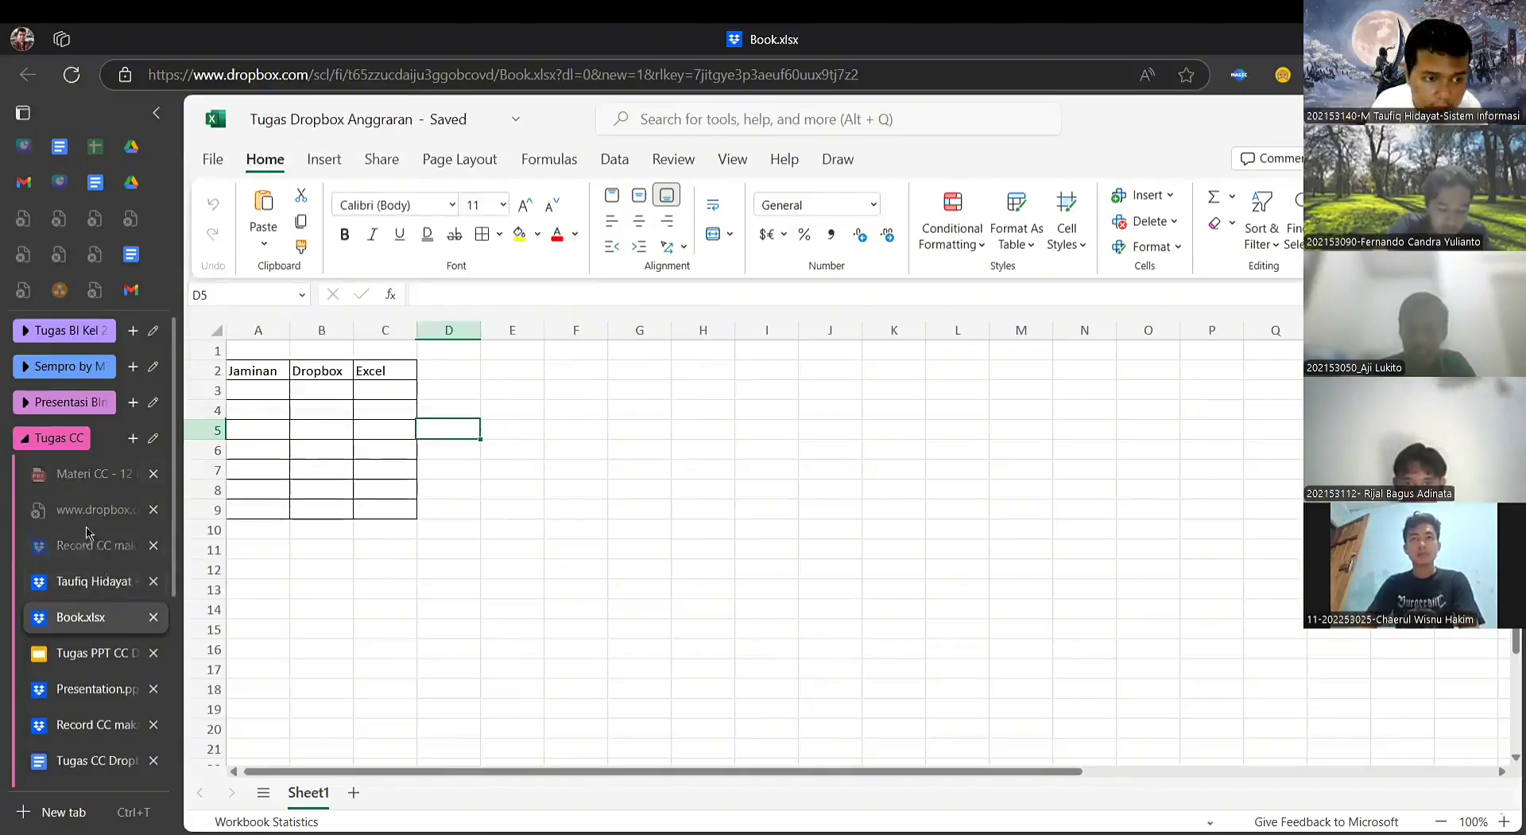
- Return to the personal Dropbox folder, create a Google Sheets file named "Tugas Dropbox Angg" there and open it
click(94, 581)
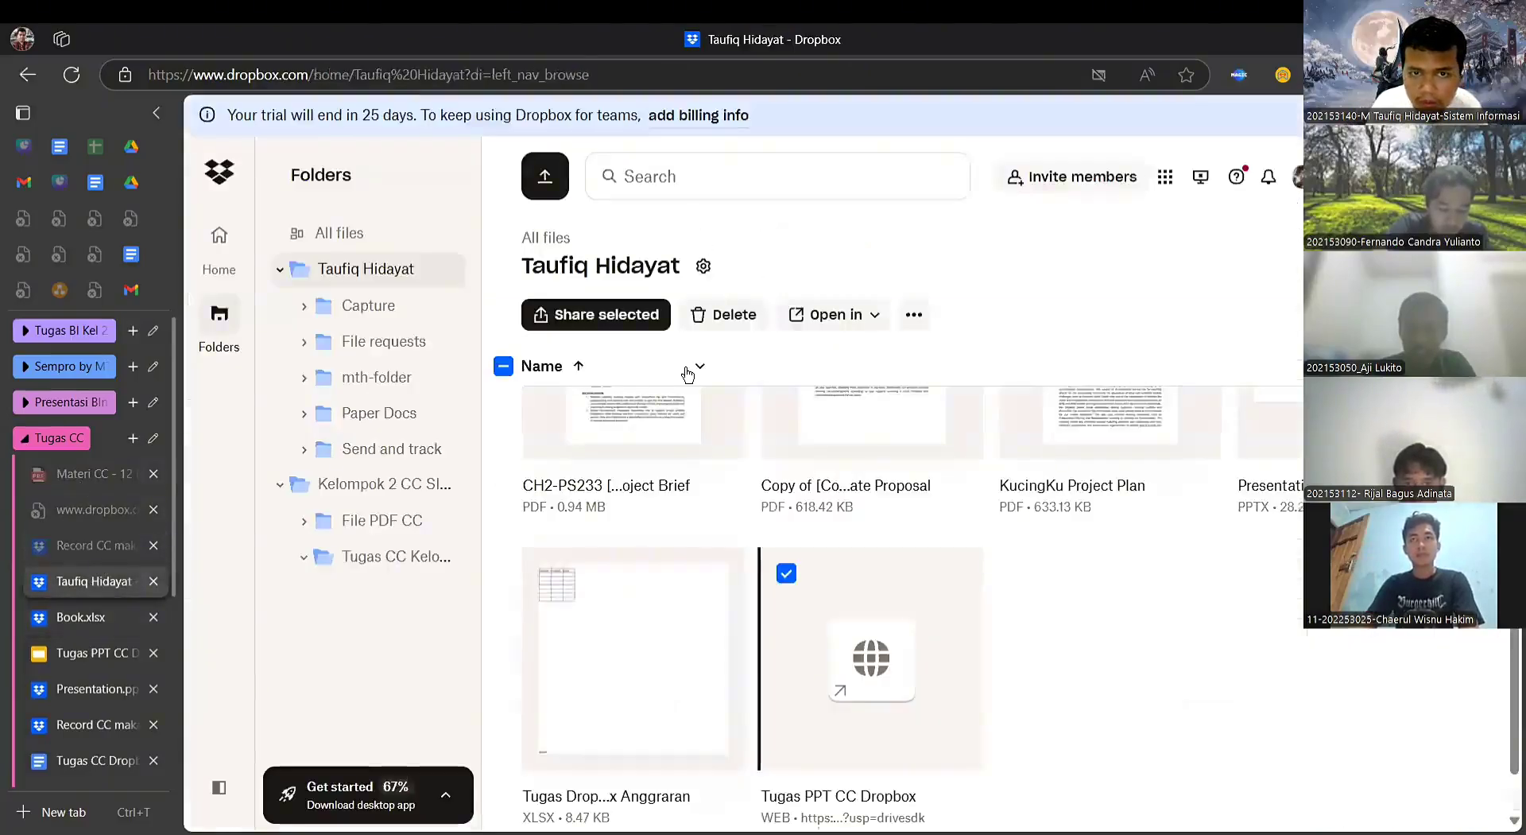
click(773, 259)
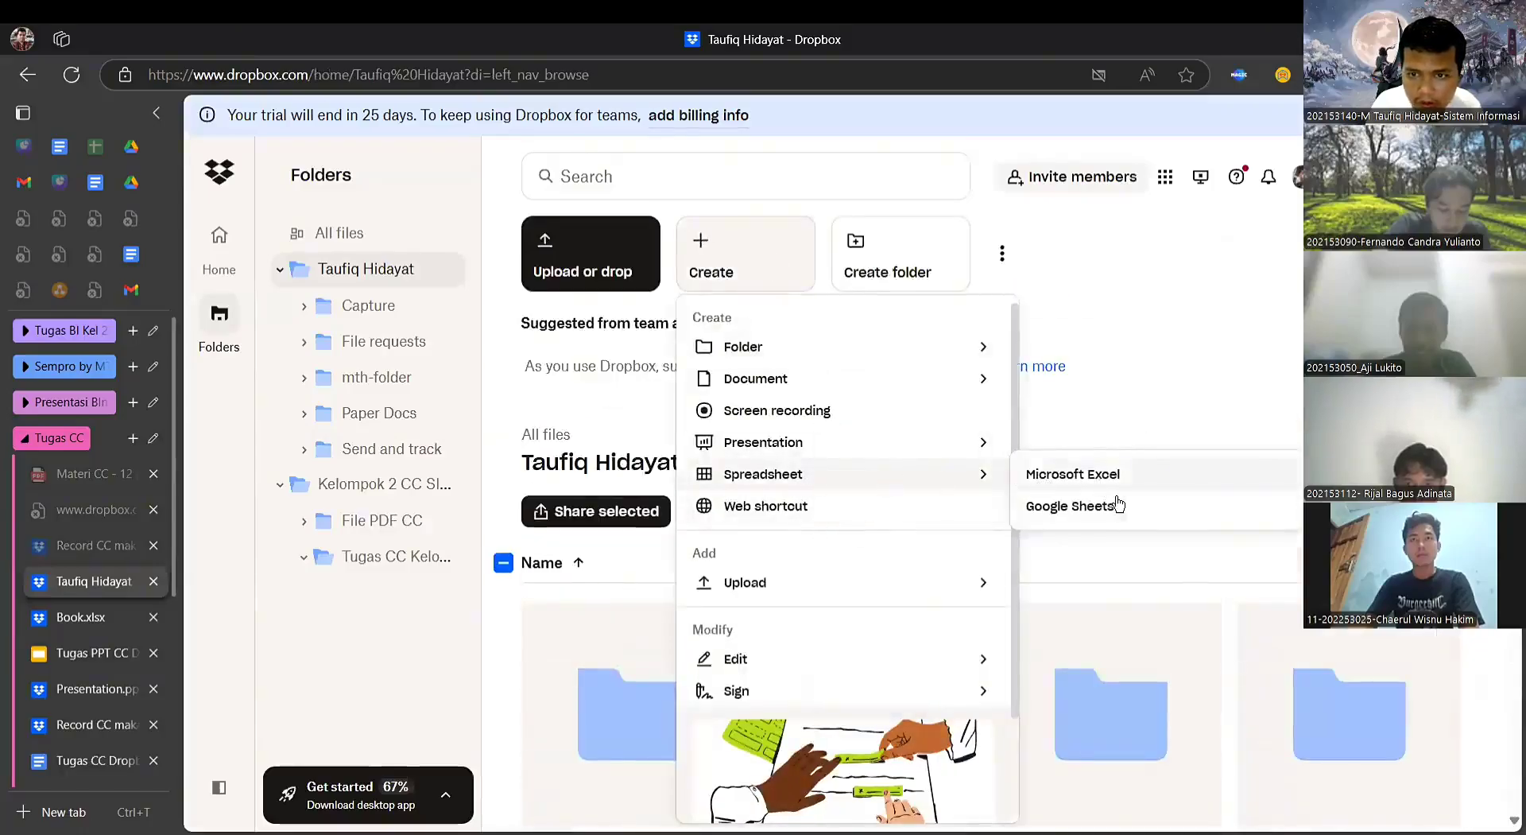
click(1090, 507)
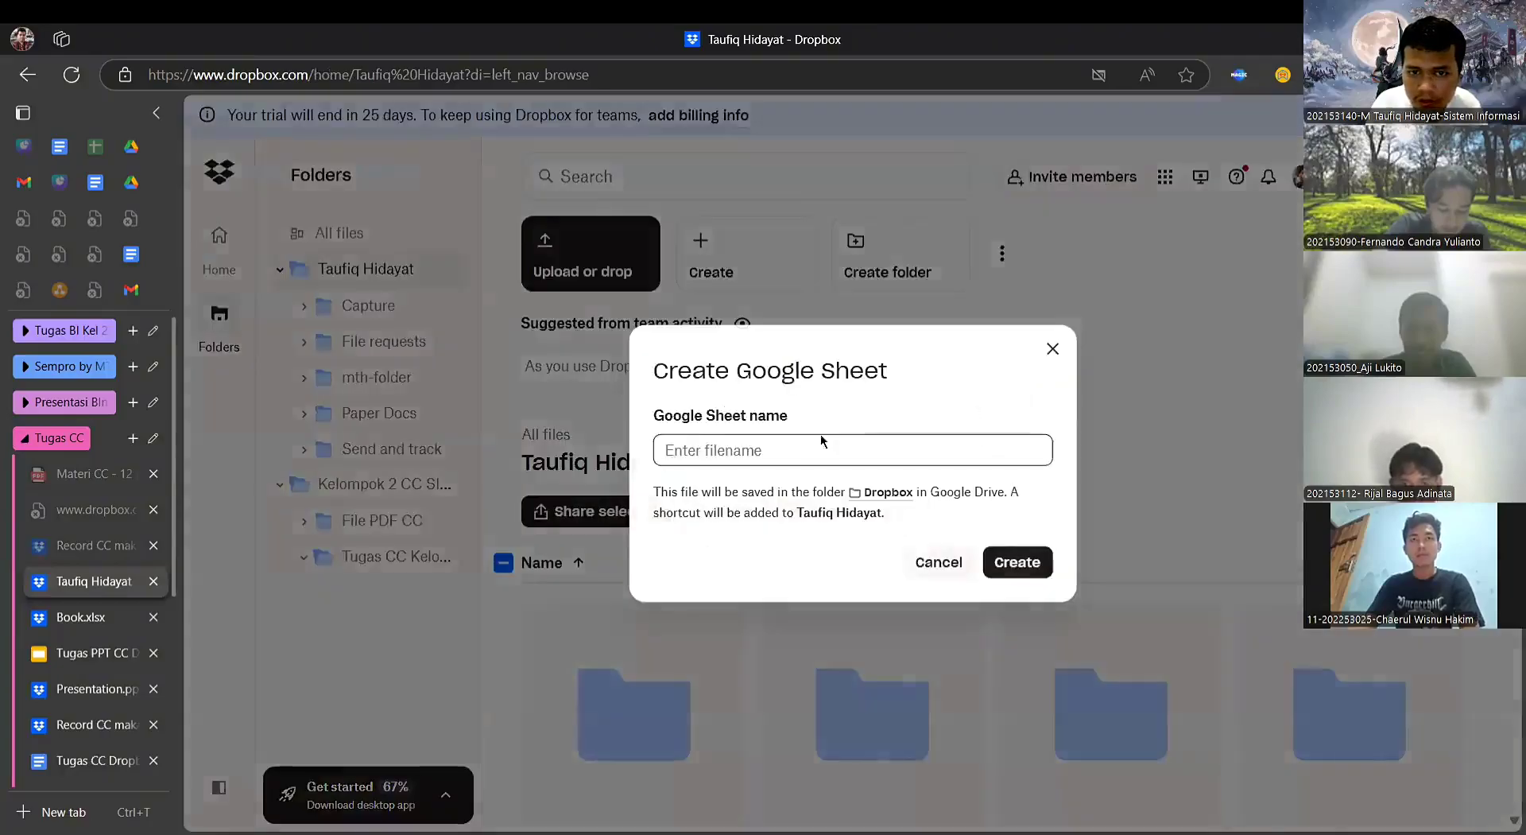
click(824, 451)
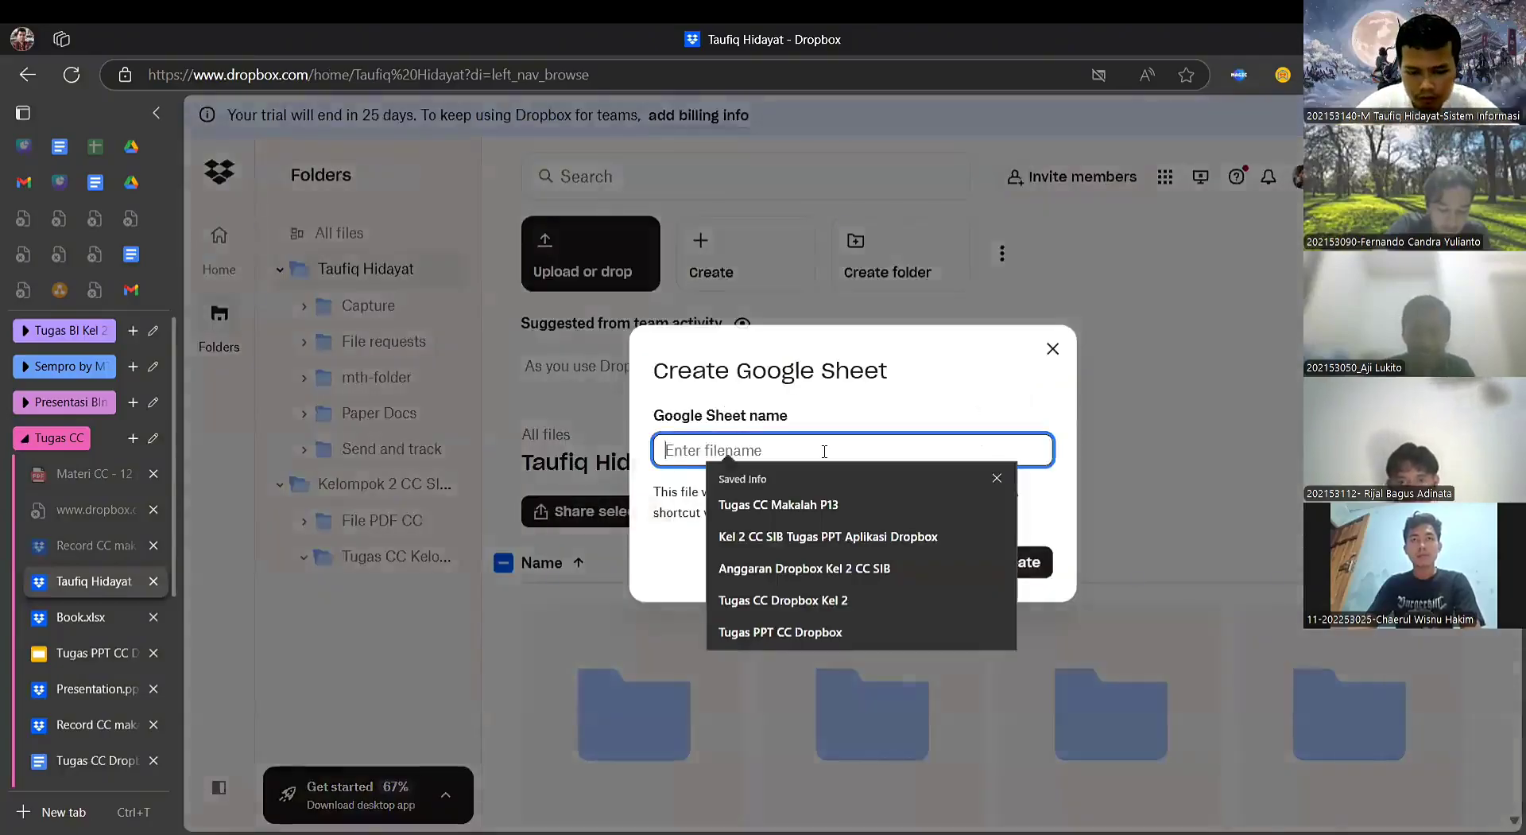
text(Tugas )
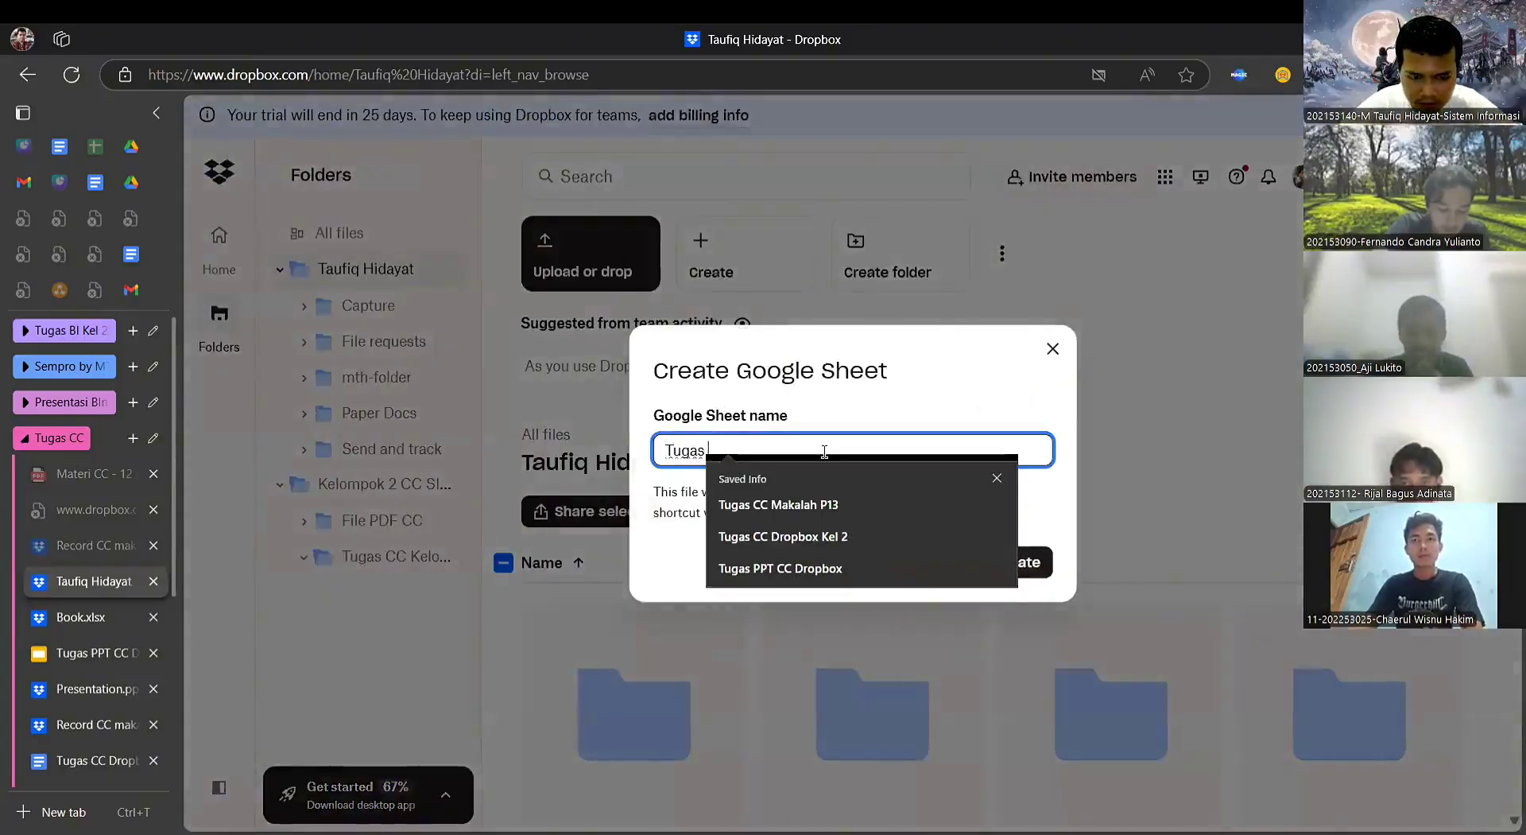
text(SP)
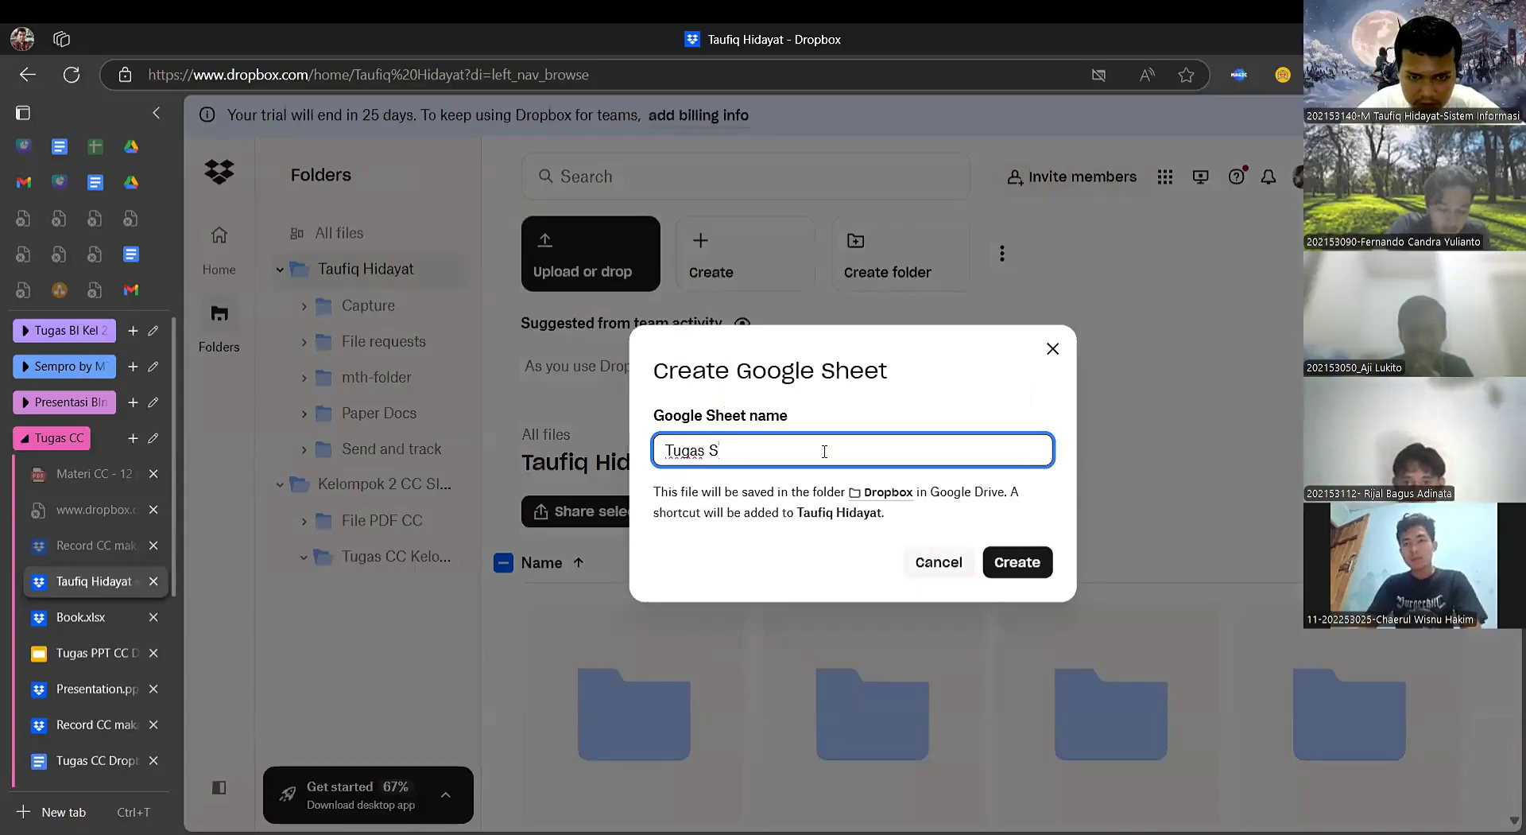
key(BackSpace)
text(Drop)
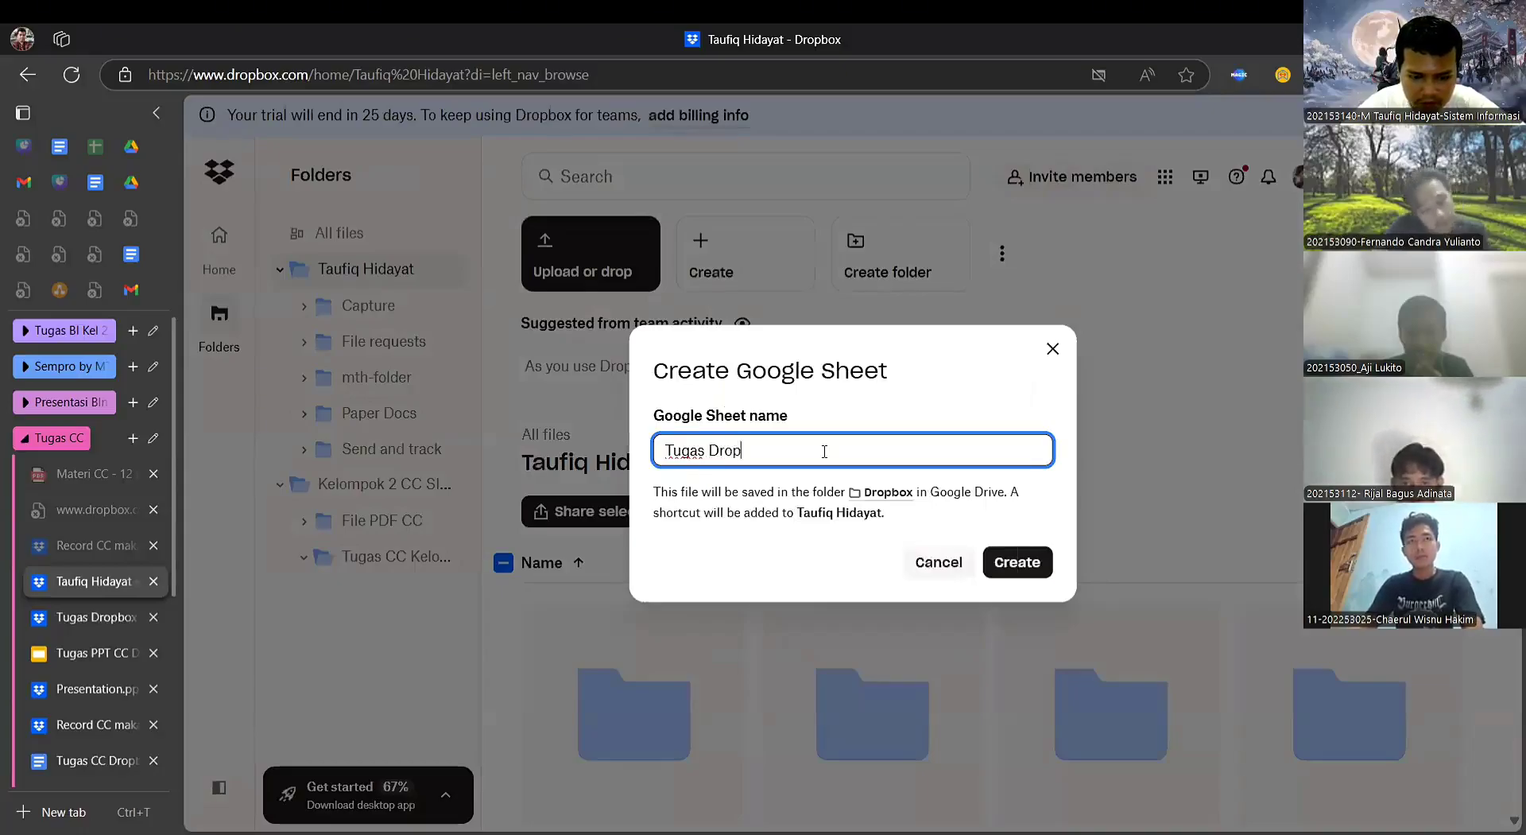
text(box)
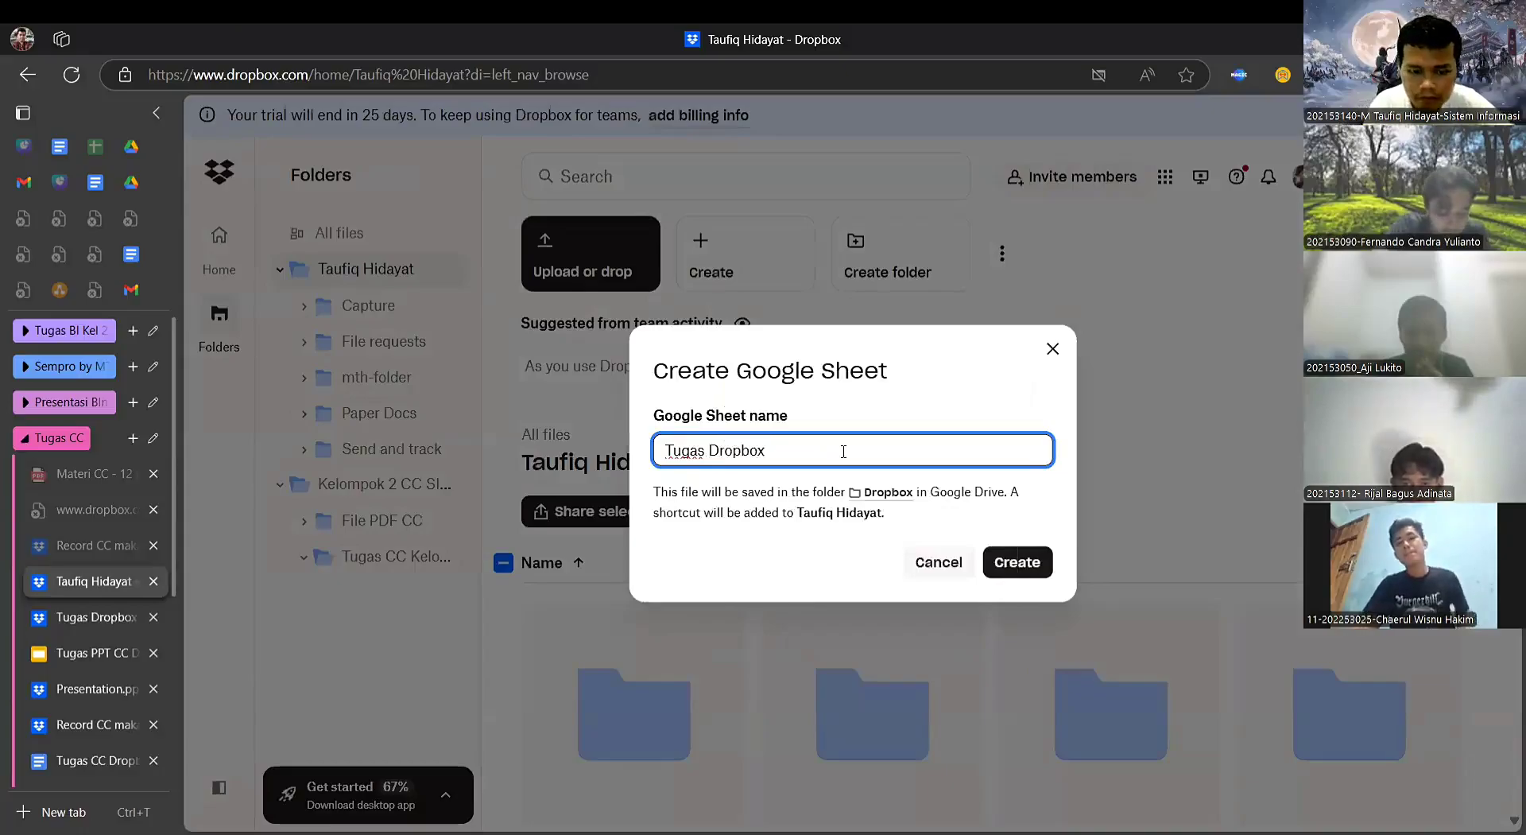
text( Angg)
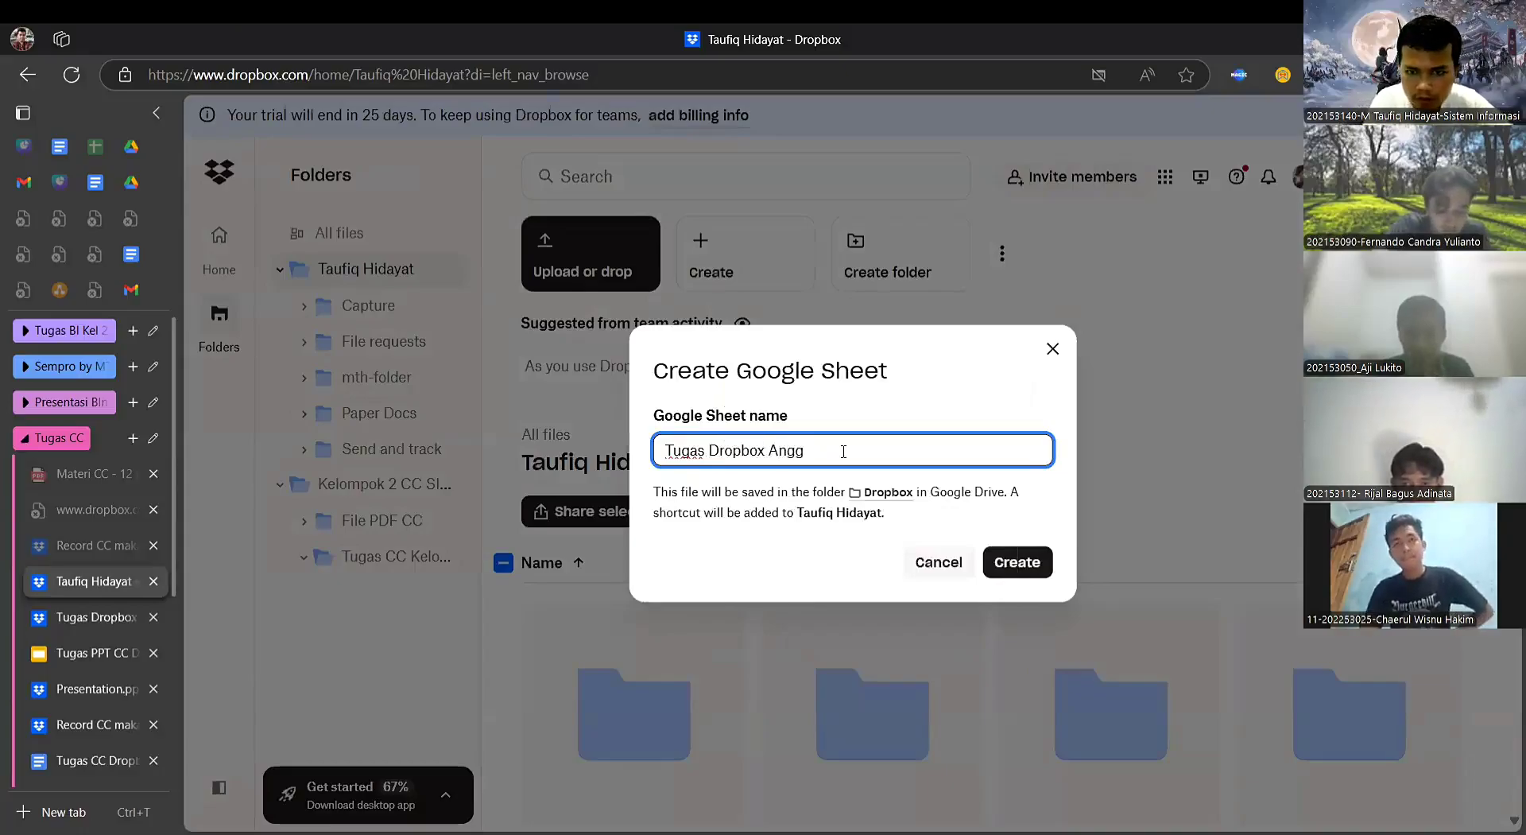
click(1018, 562)
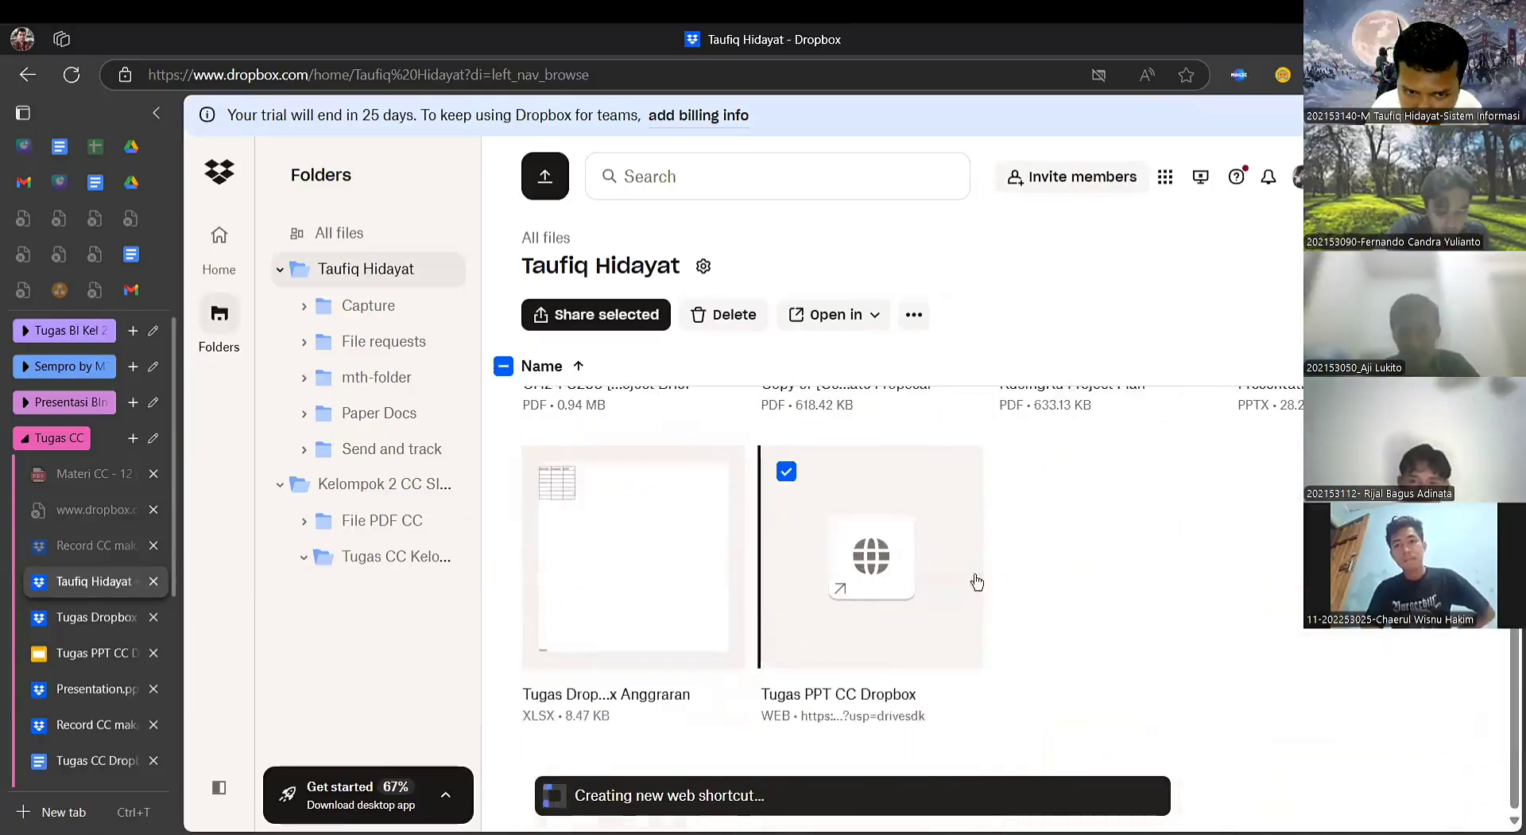
click(619, 591)
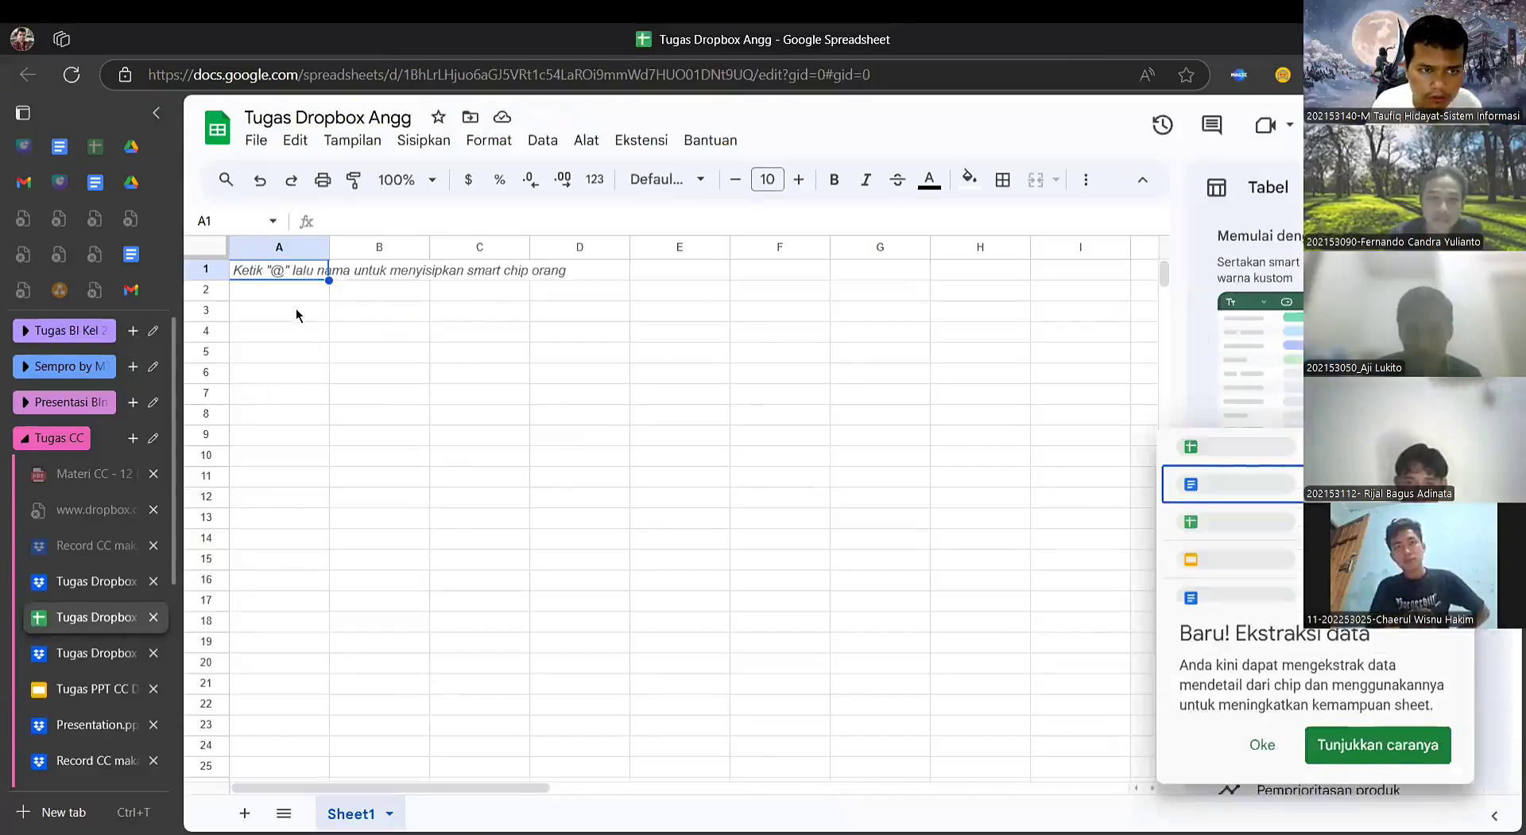
- Enter the headings Jaminan, Excel and Dropbox in cells A2, B2 and C2 of the Google Sheets file
click(287, 299)
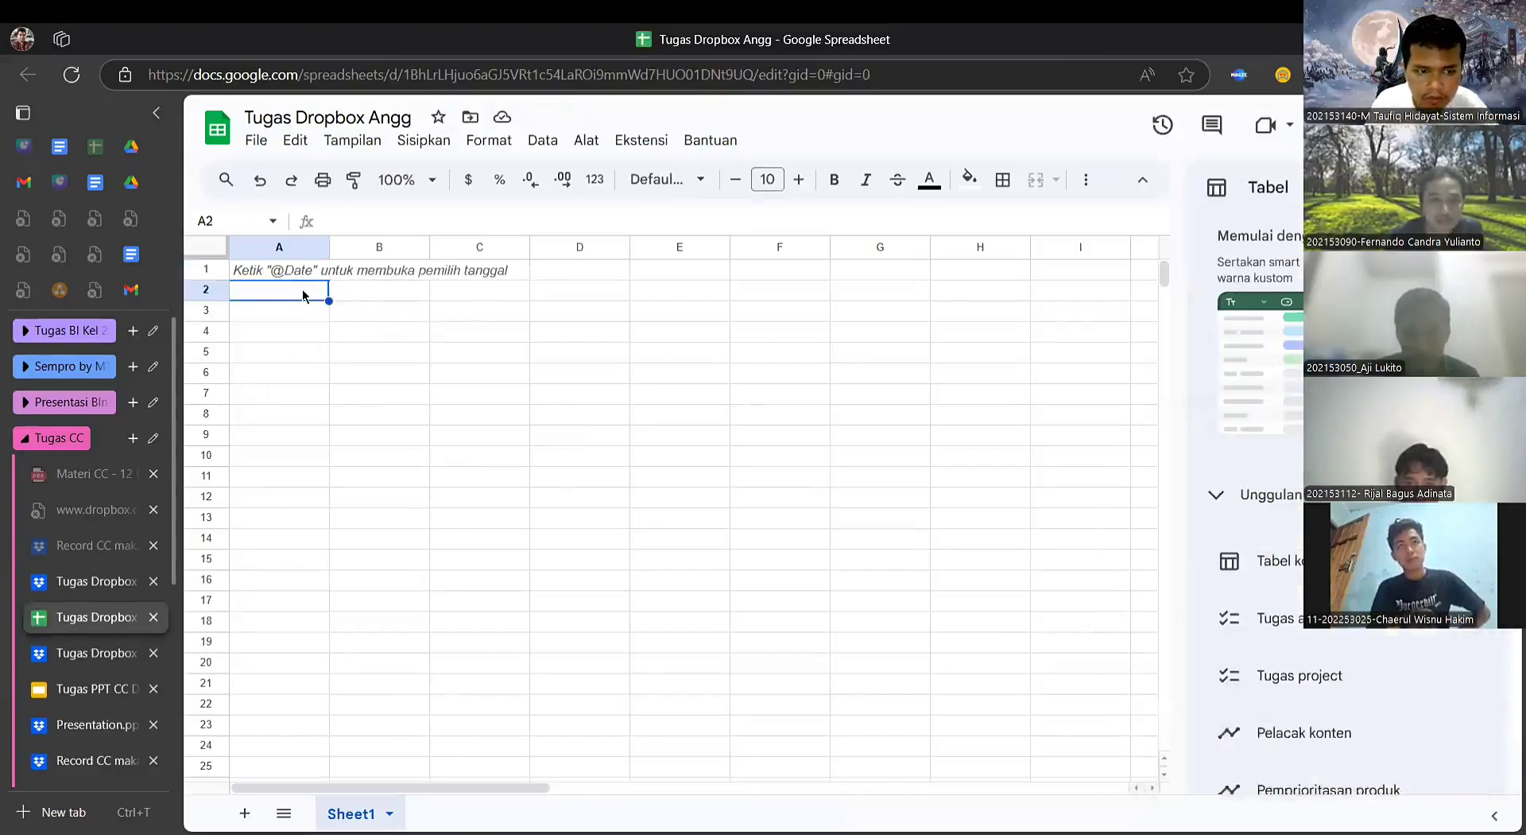
text(Jaminan)
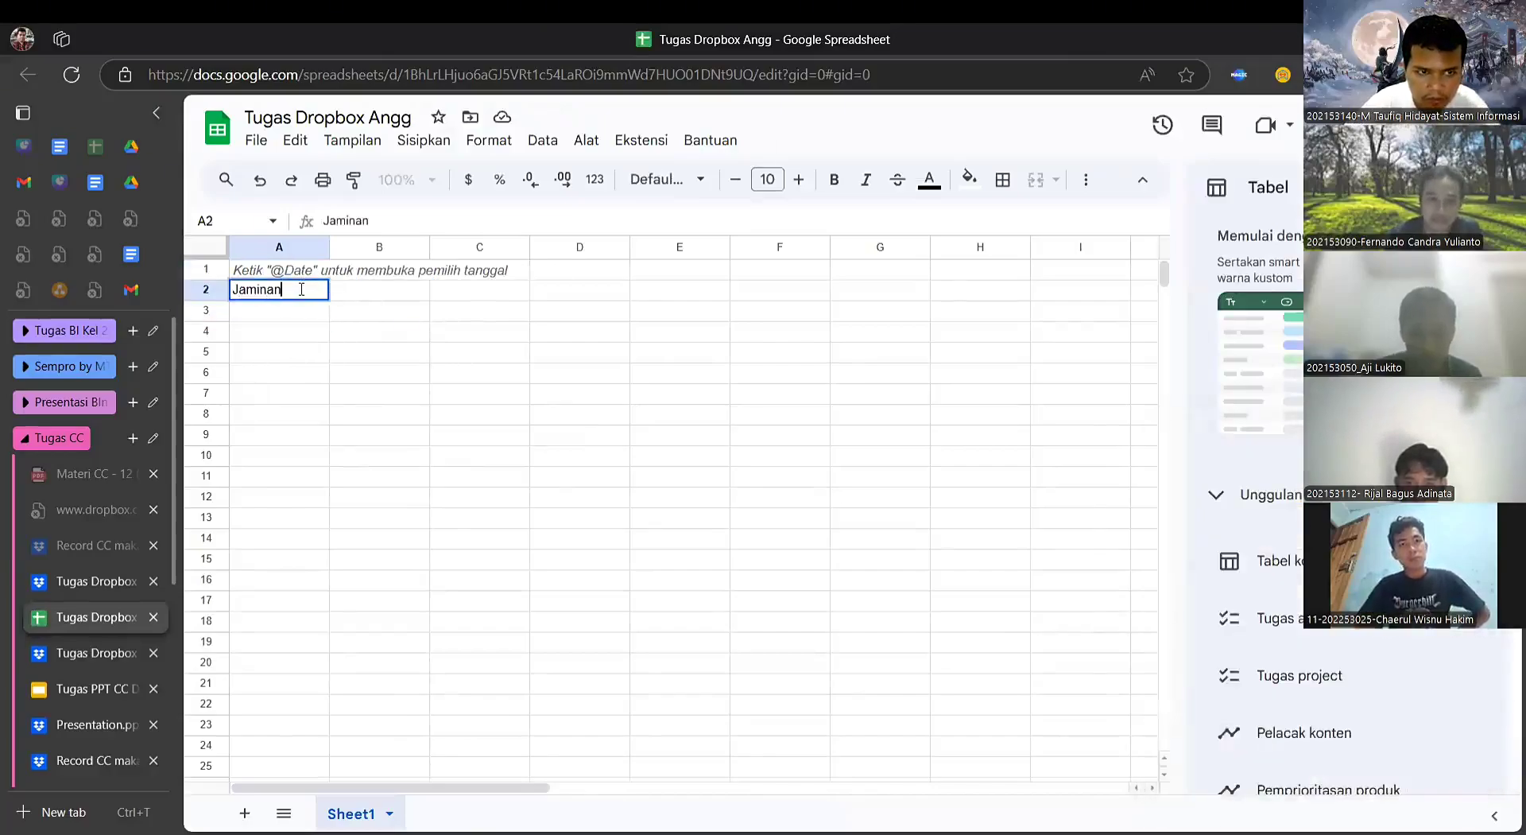
click(367, 296)
text(Excel)
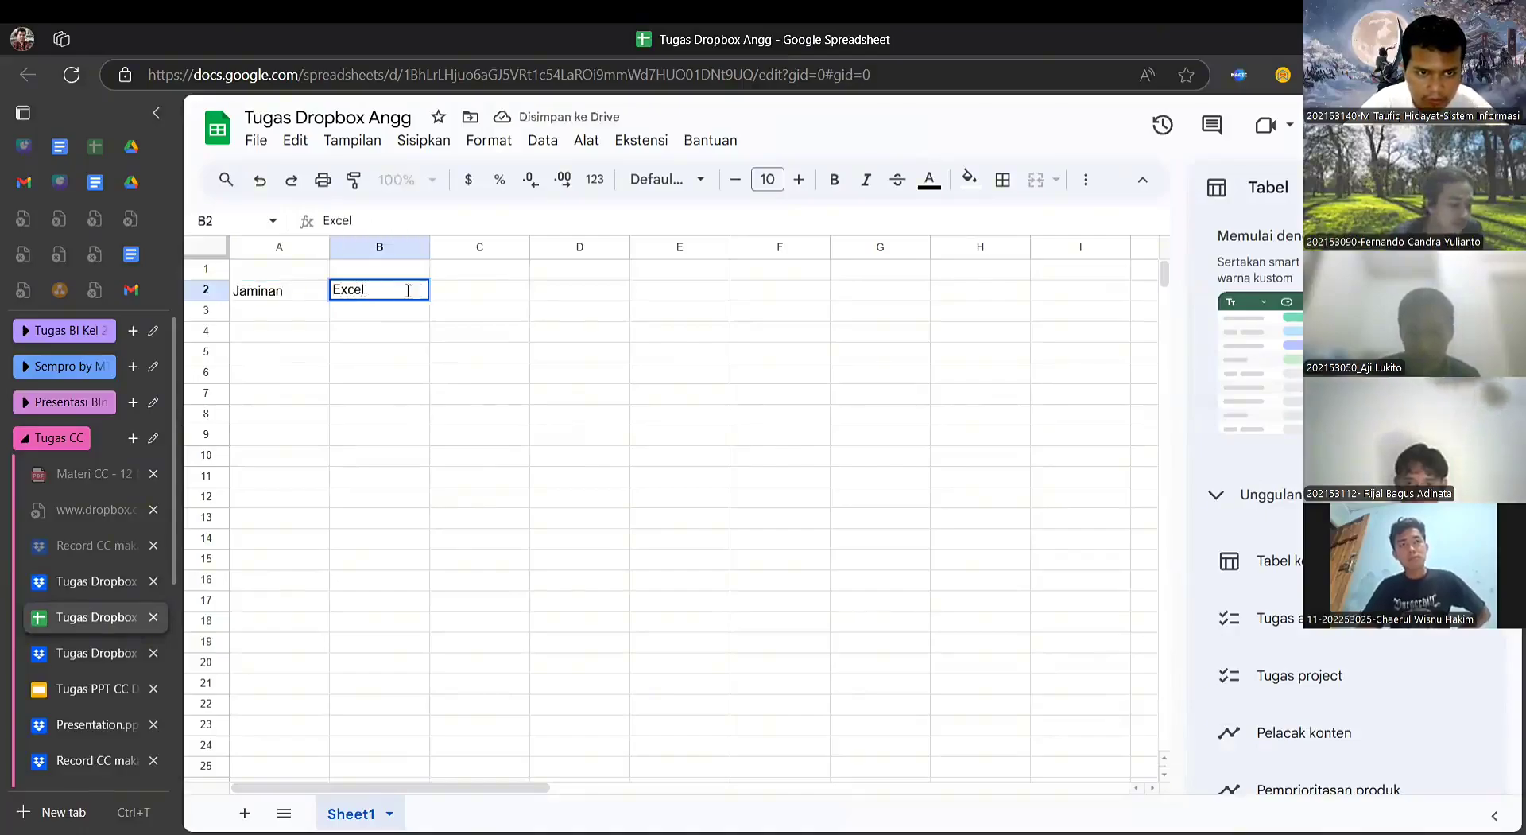
key(Tab)
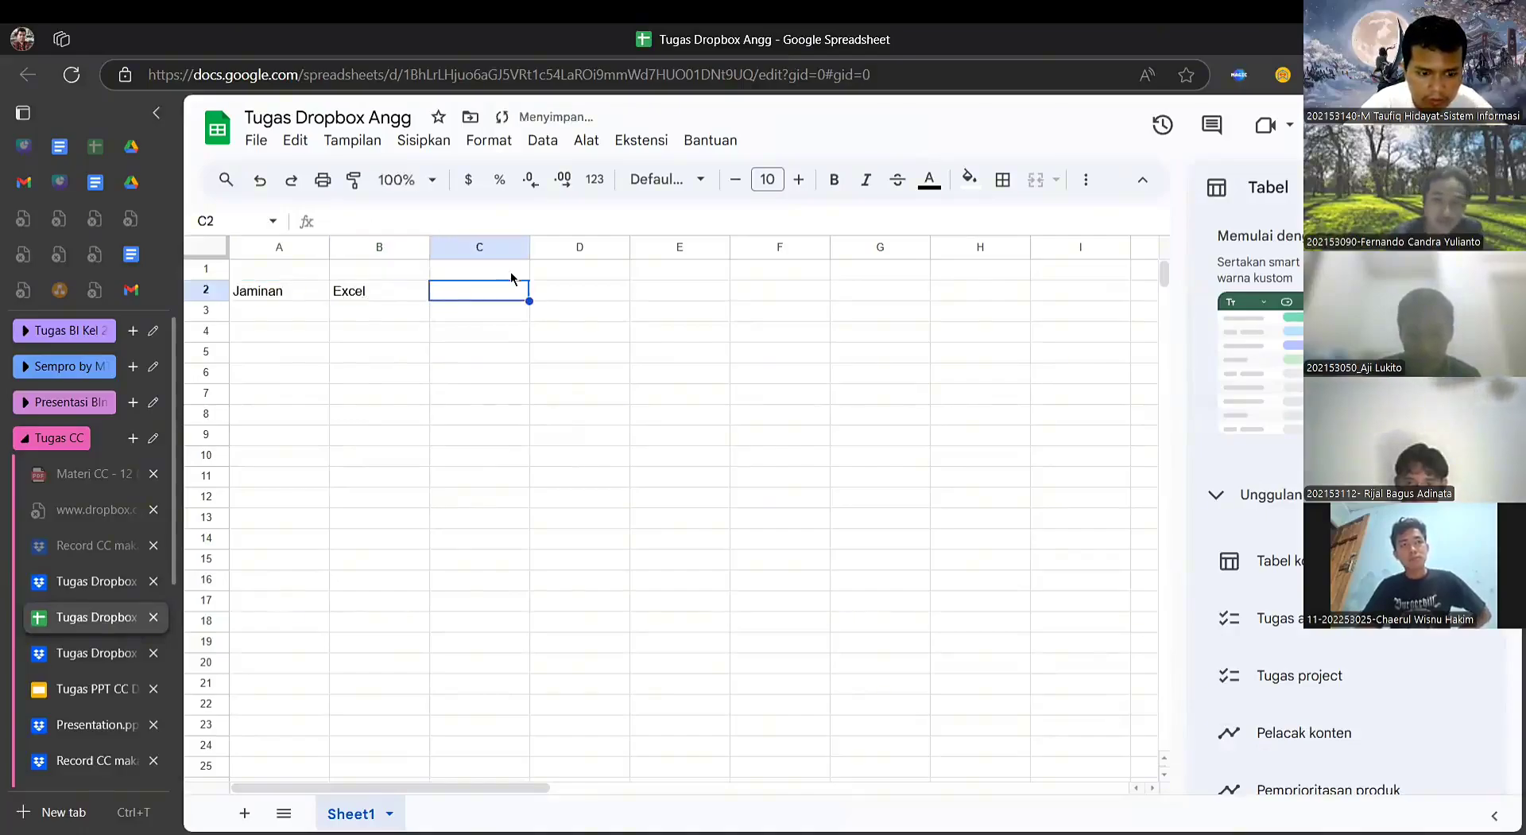
text(Dropvox)
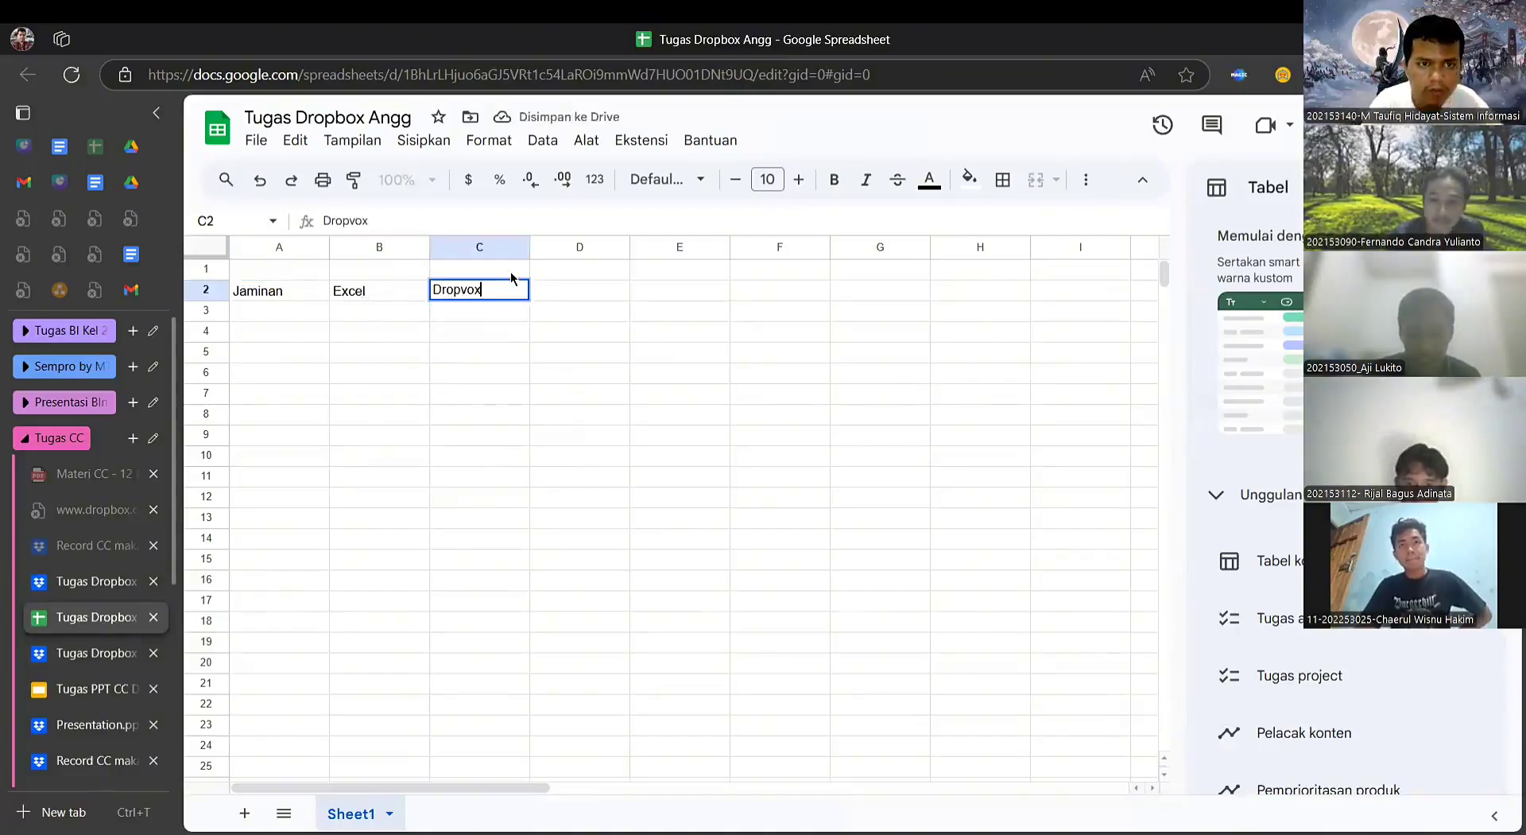
key(BackSpace)
key(BackSpace)
key(BackSpace)
text(b)
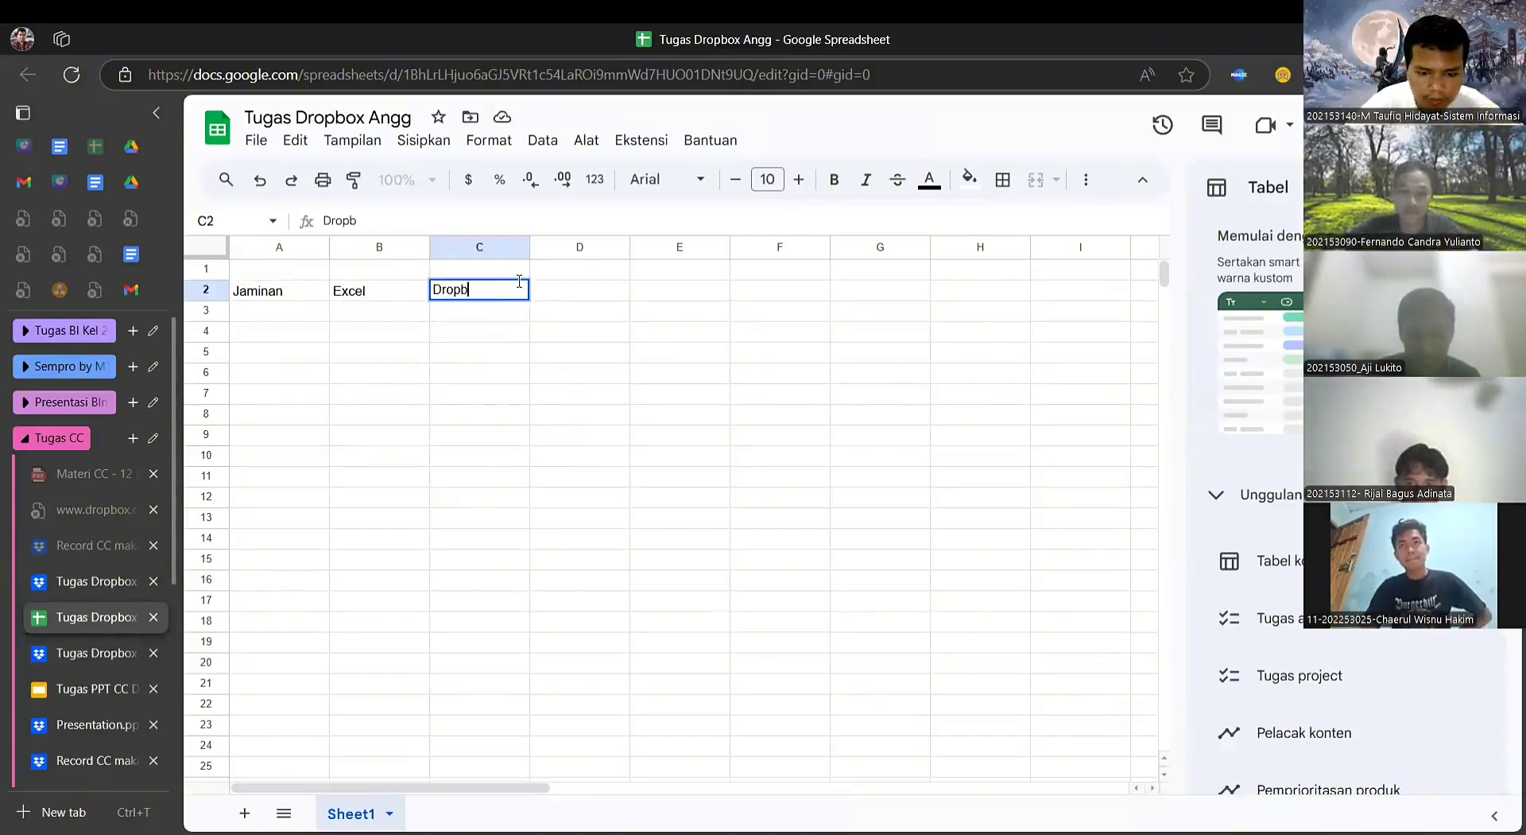
- Return to the personal Dropbox folder and start creating a web shortcut there
click(96, 581)
click(103, 547)
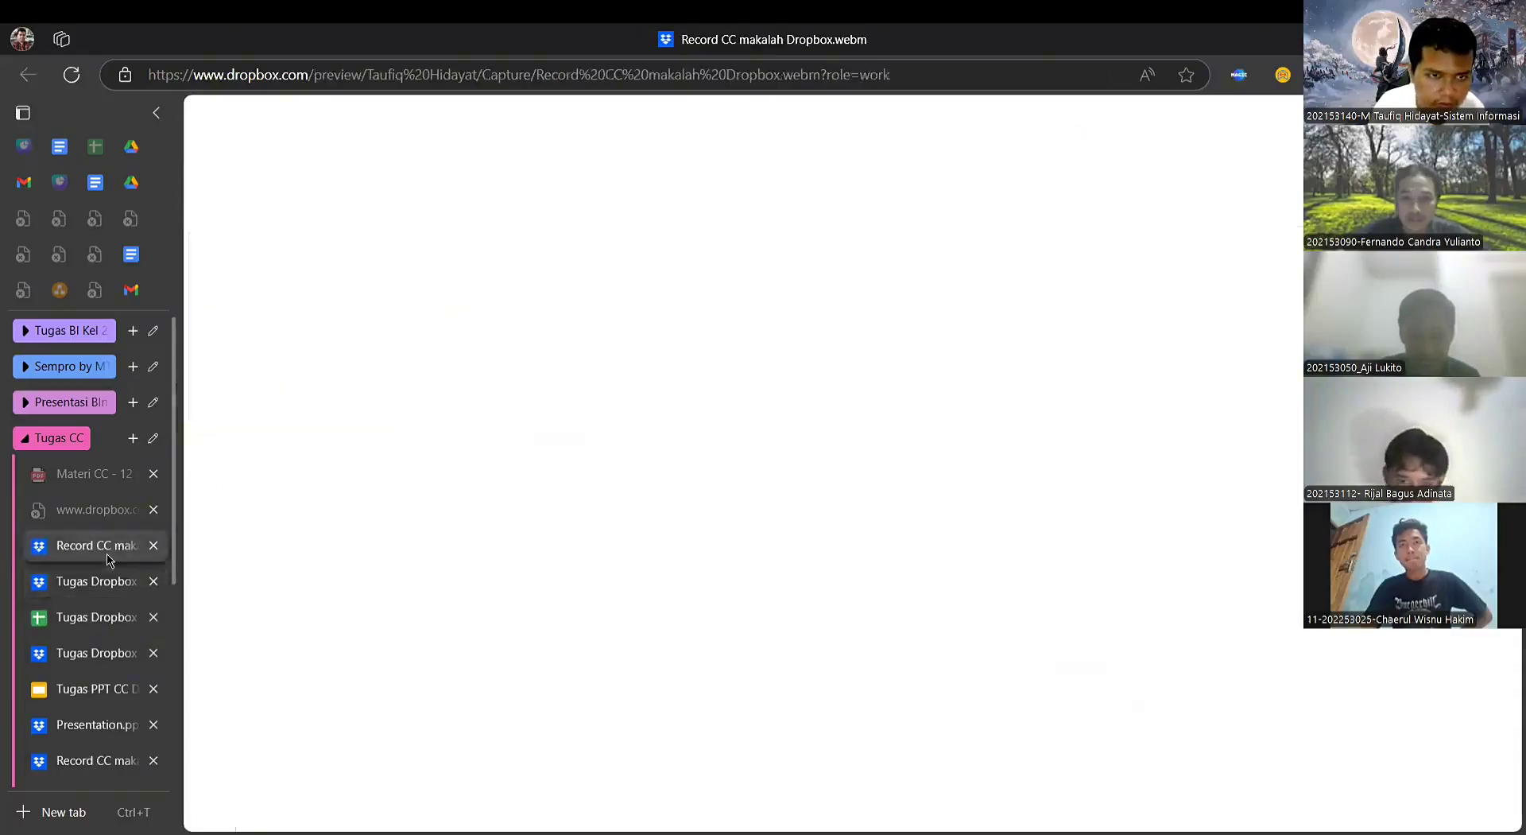
click(101, 654)
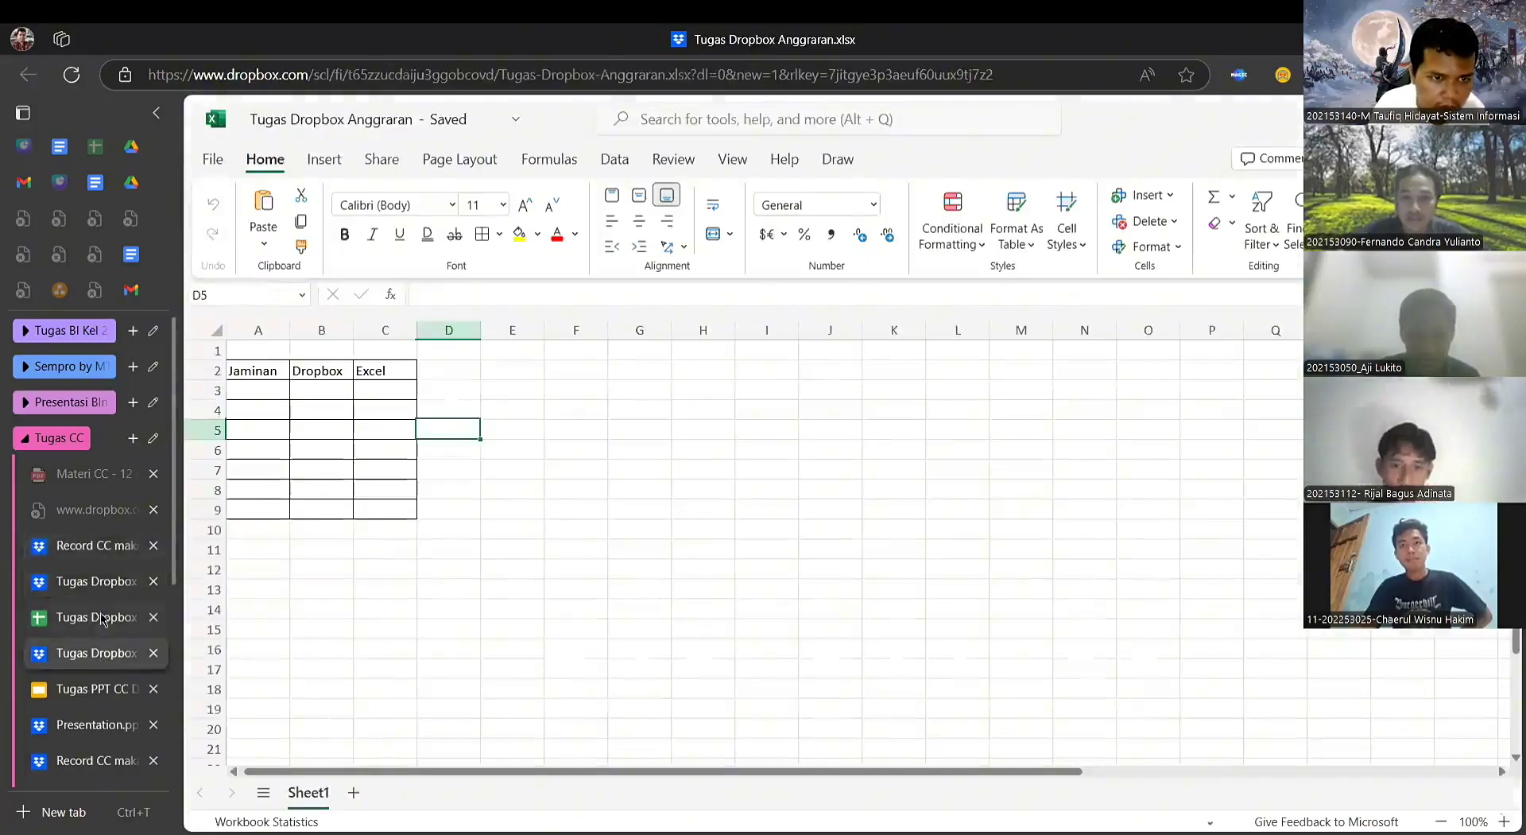
click(95, 617)
click(95, 582)
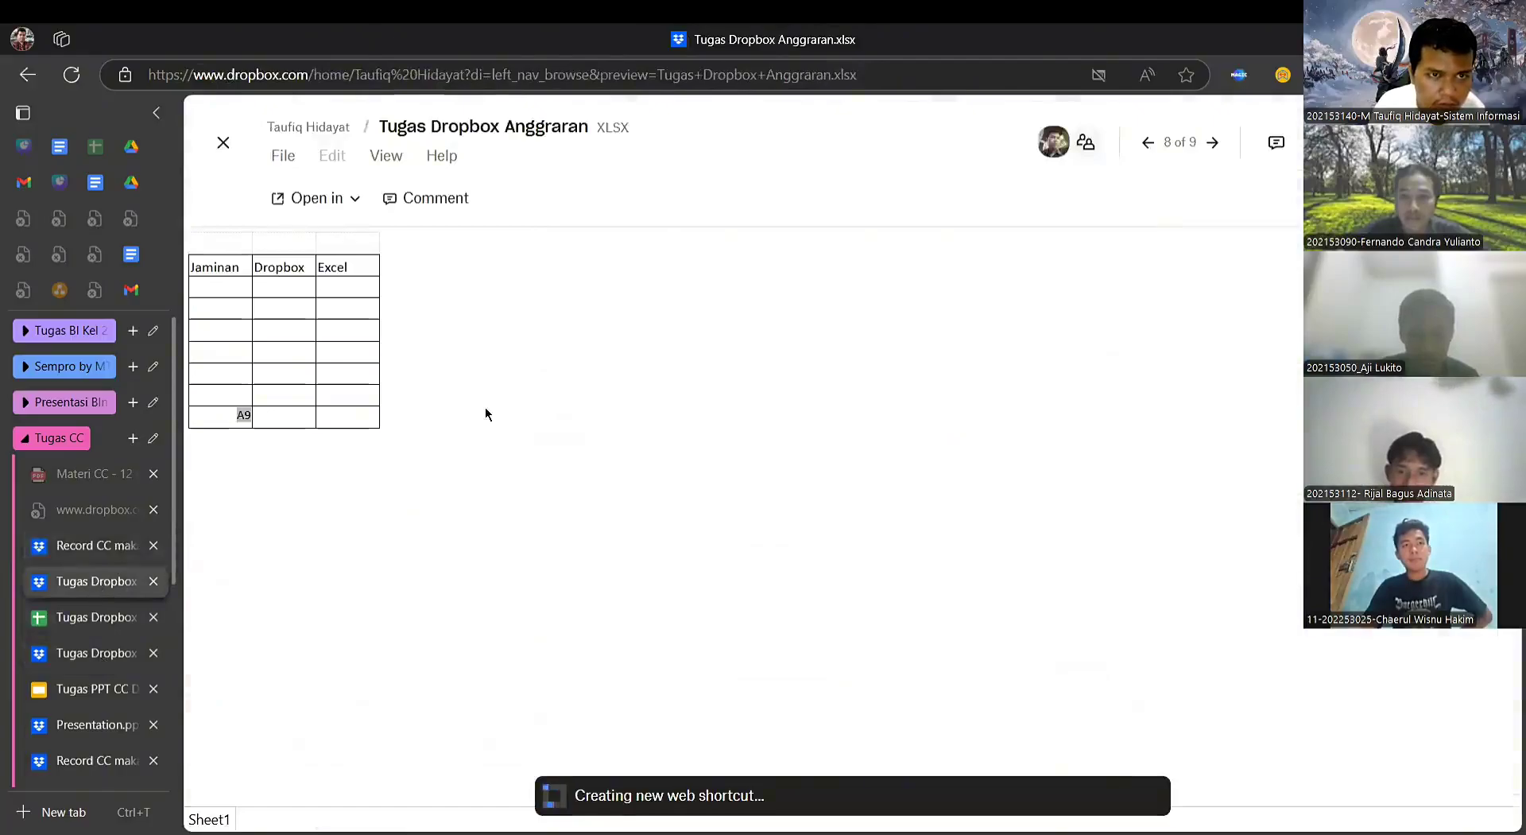
key(alt+Left)
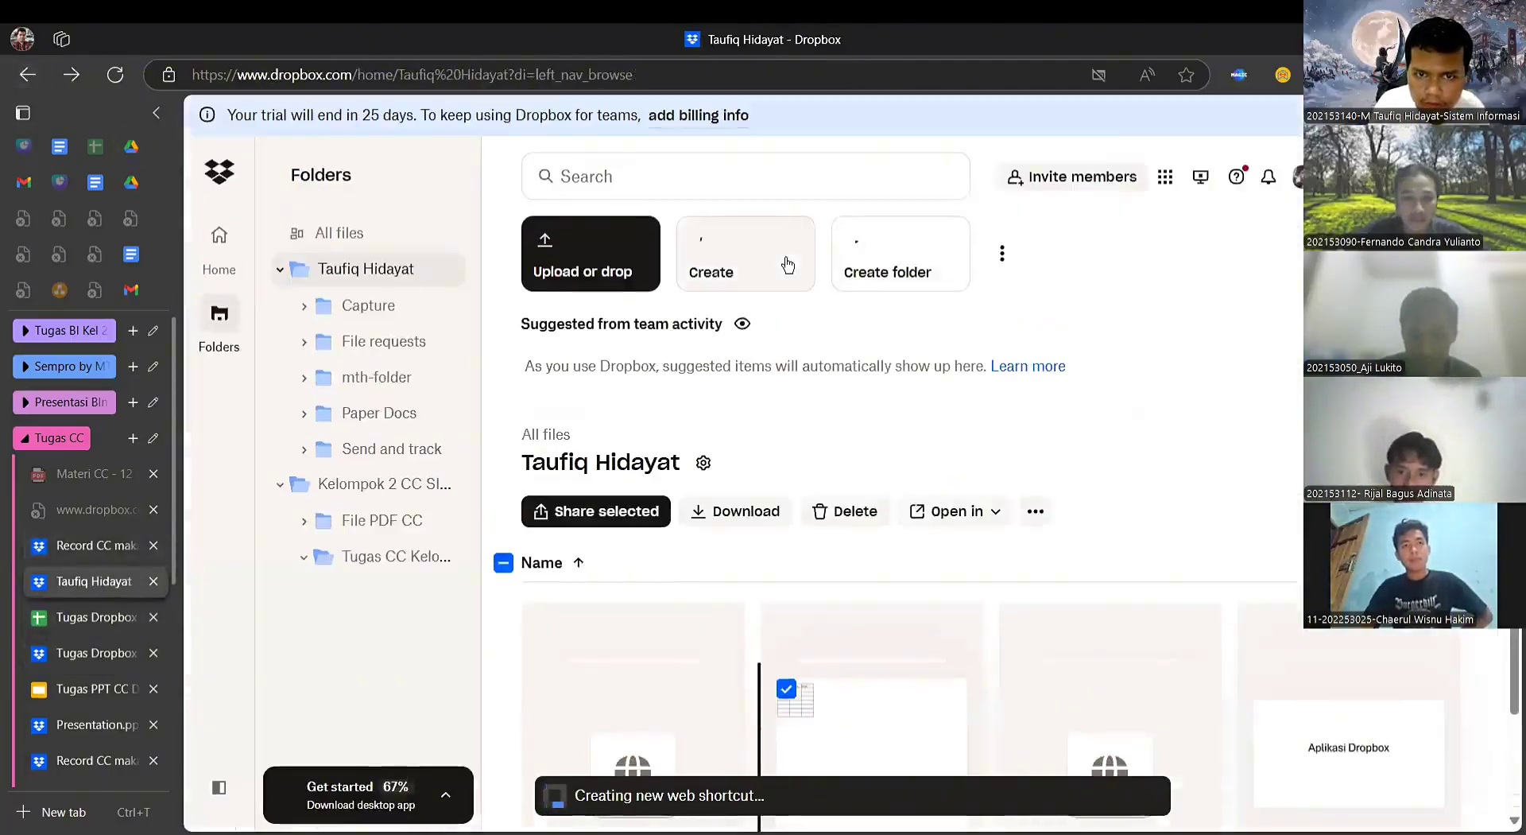
click(787, 265)
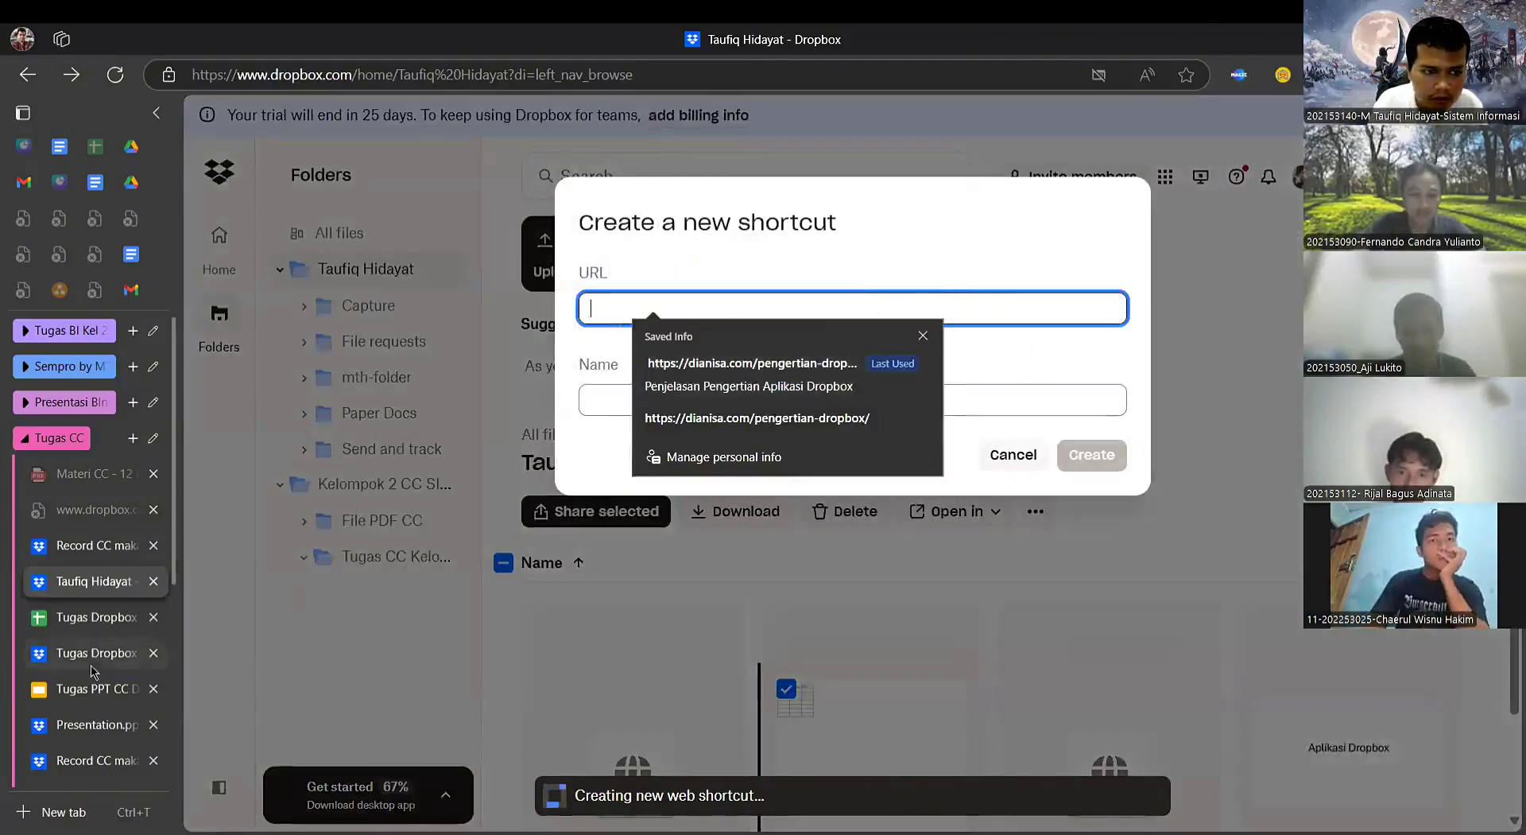
scroll(91, 671, down, 5)
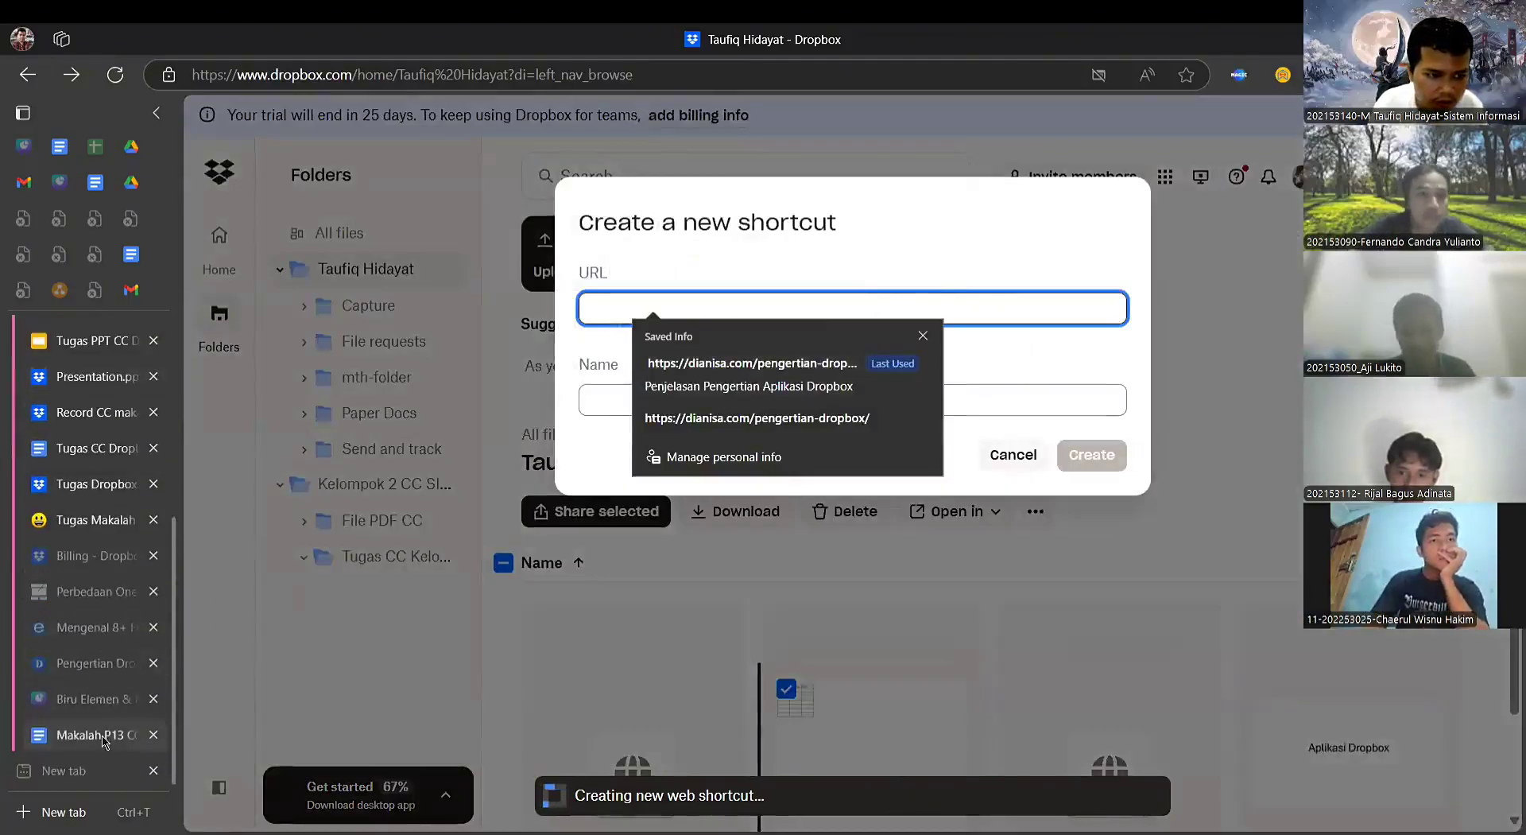
click(101, 666)
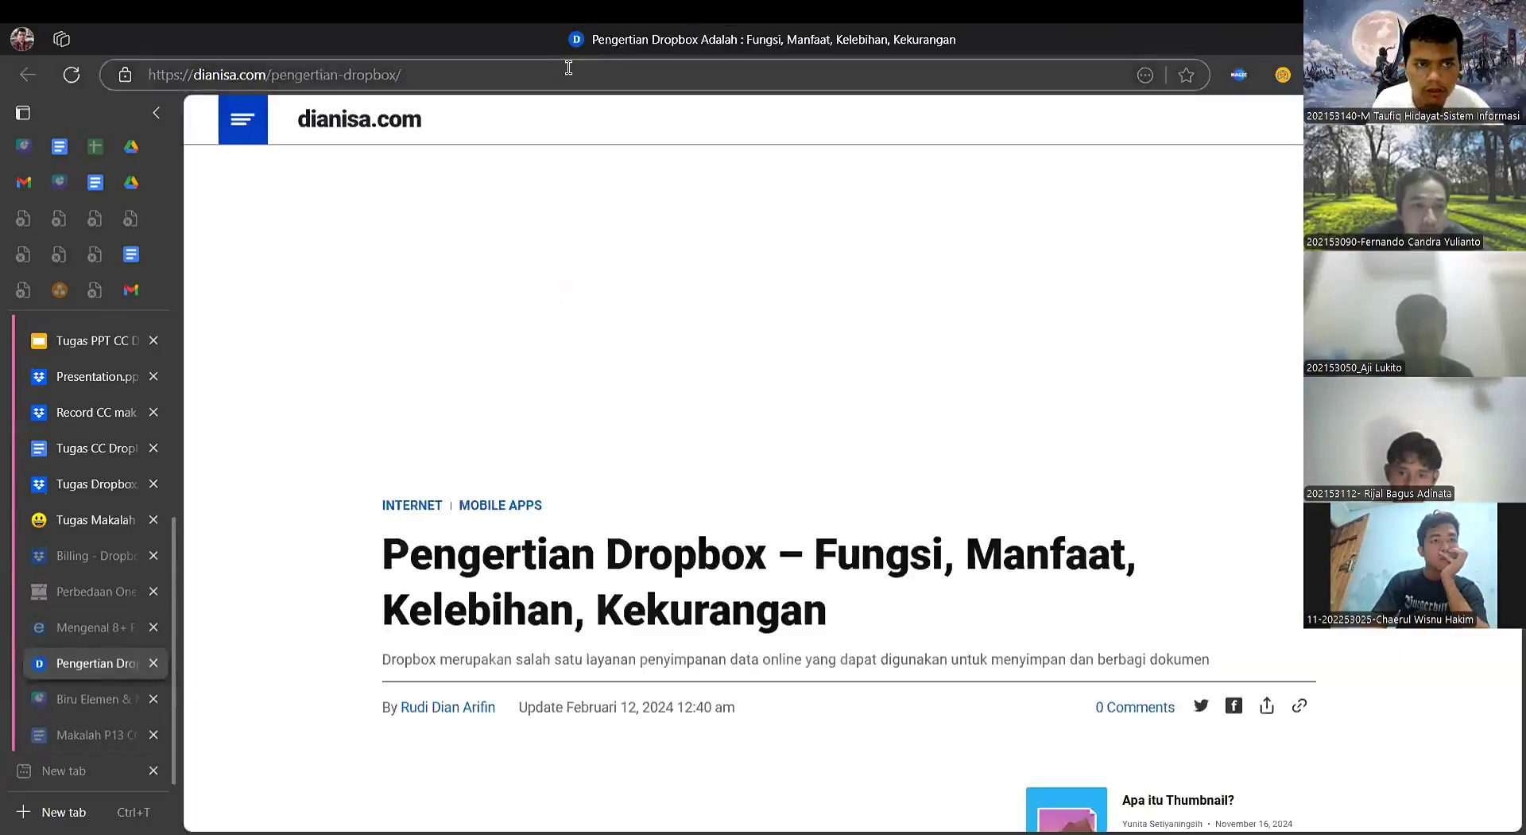
click(569, 68)
key(ctrl+c)
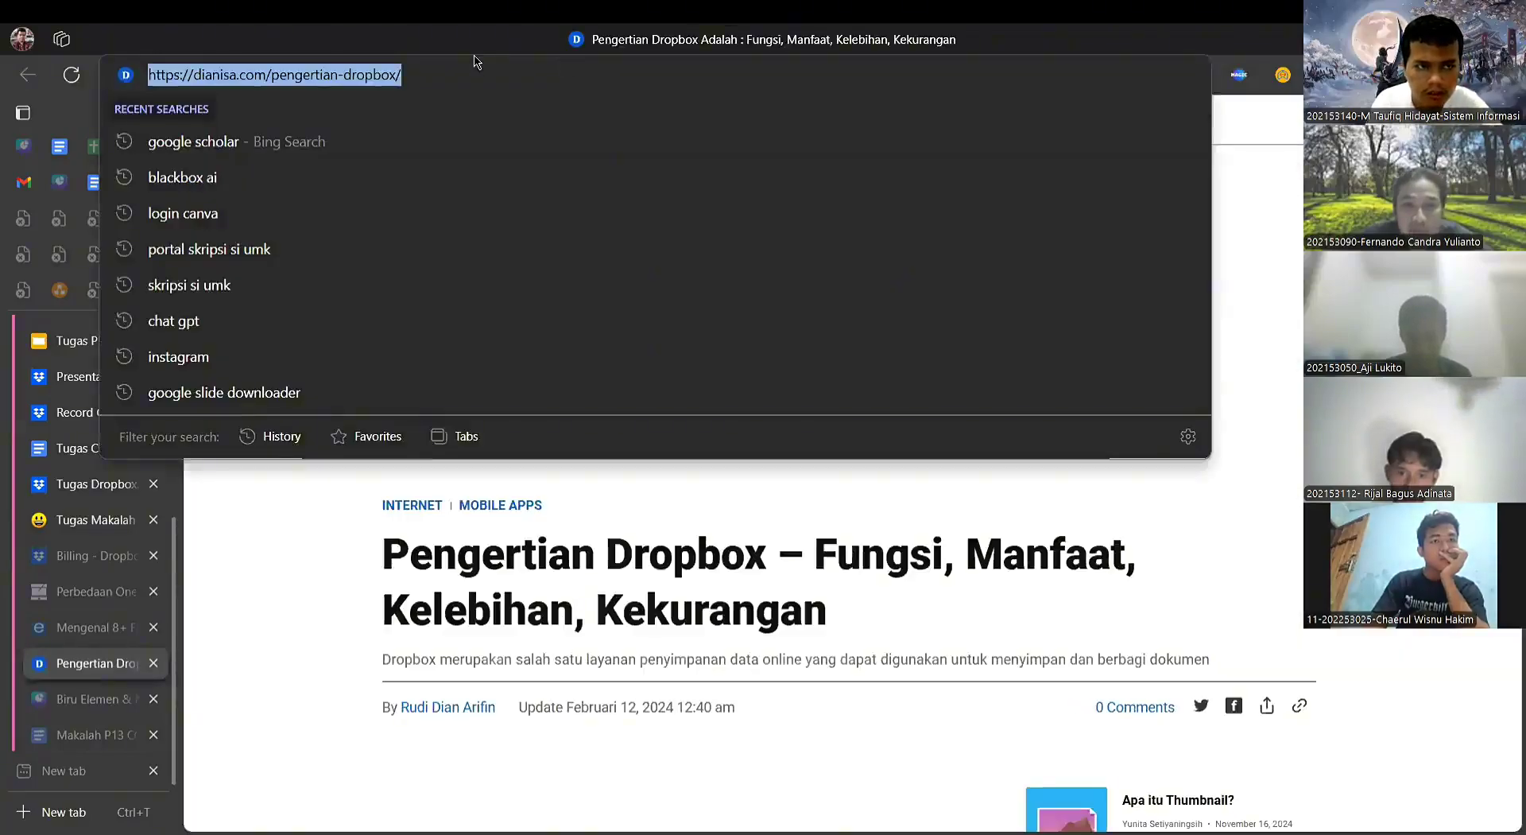
click(68, 496)
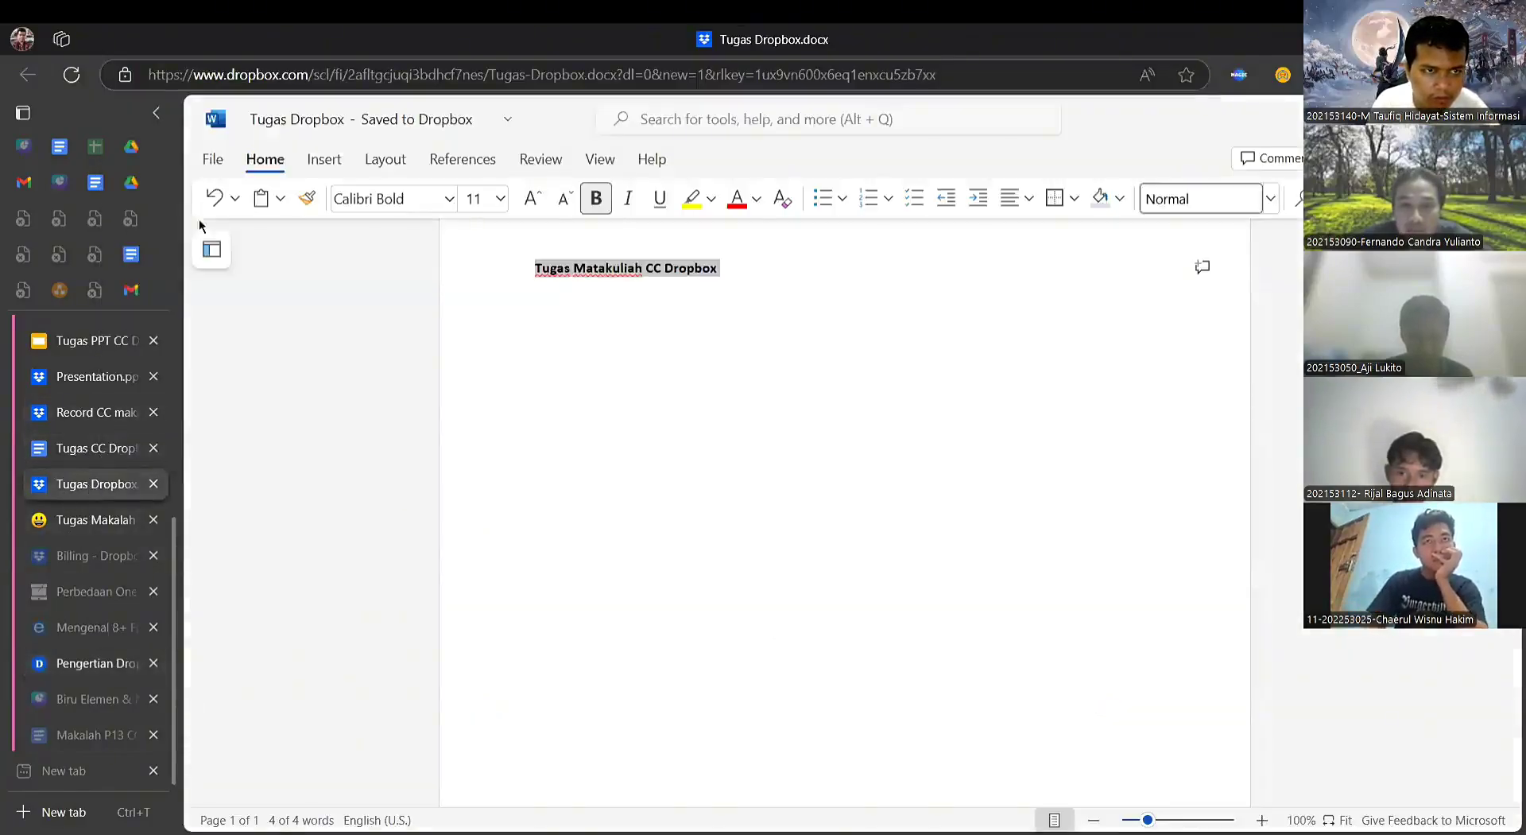
scroll(97, 589, up, 5)
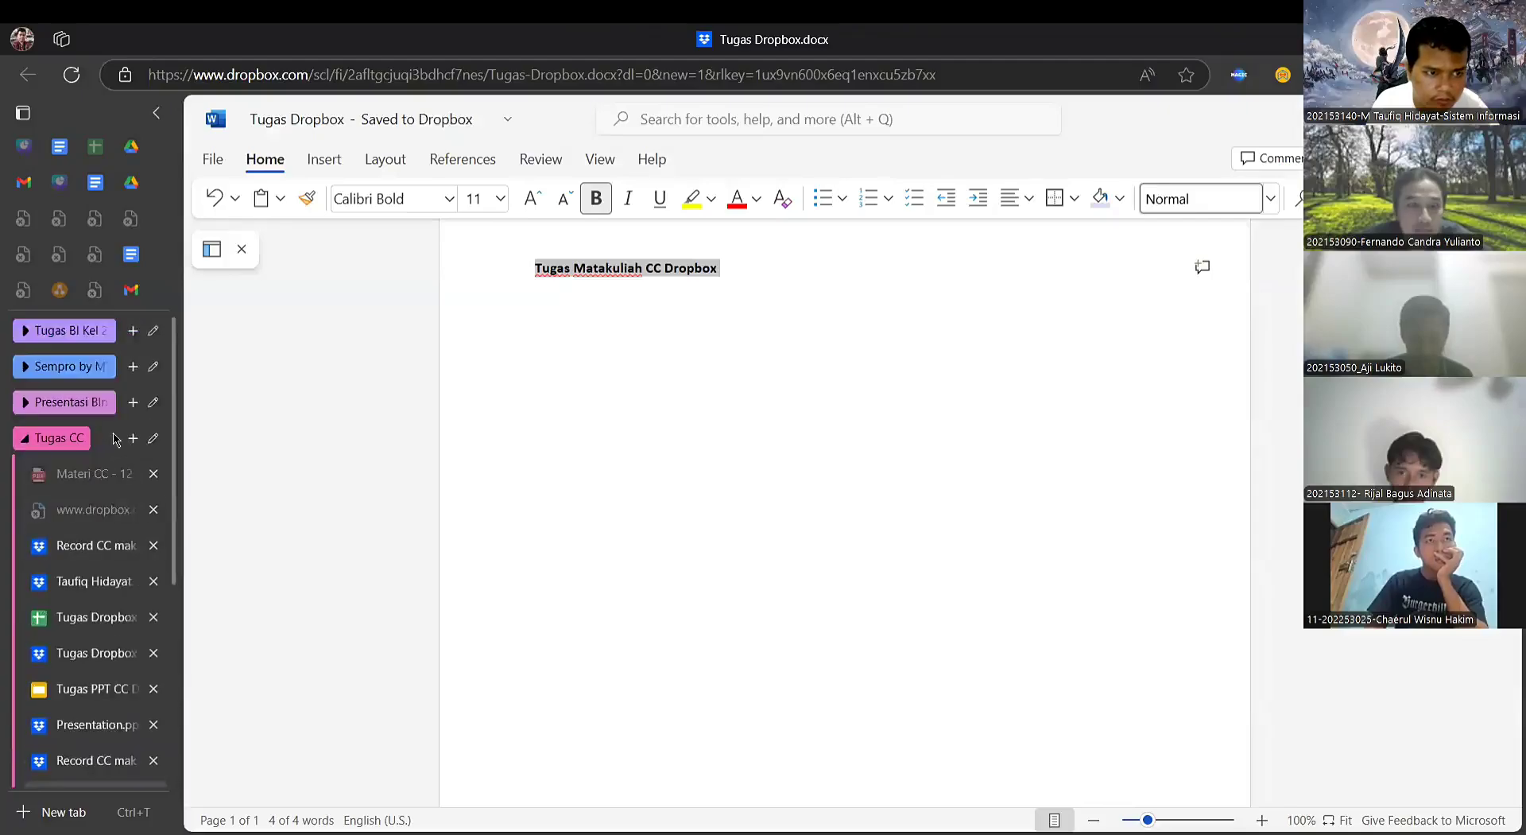
click(95, 588)
key(ctrl+v)
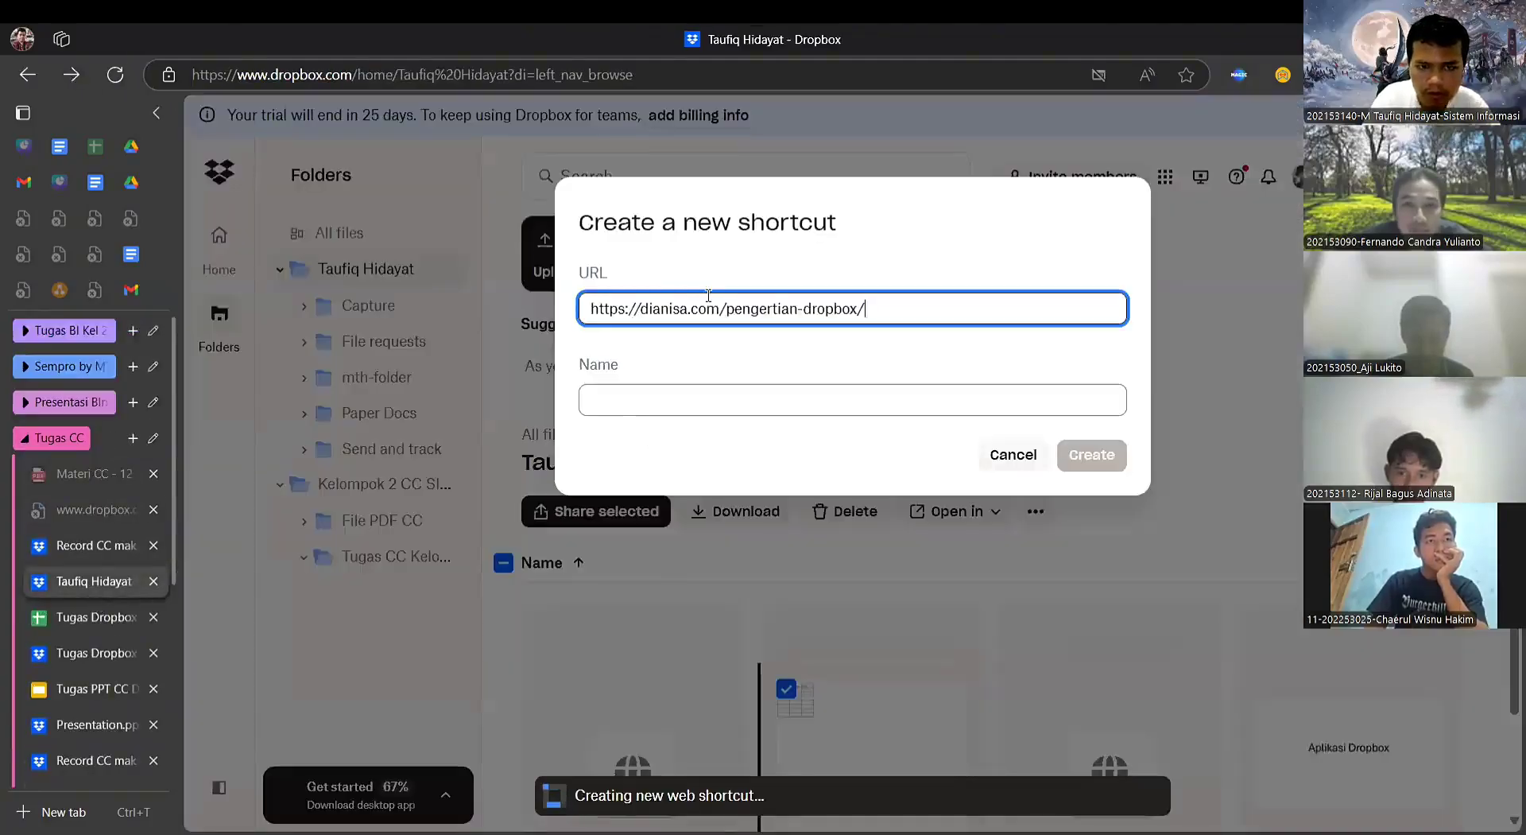
- Name the web shortcut "Penjelasan Dropbox New" and create it
click(869, 402)
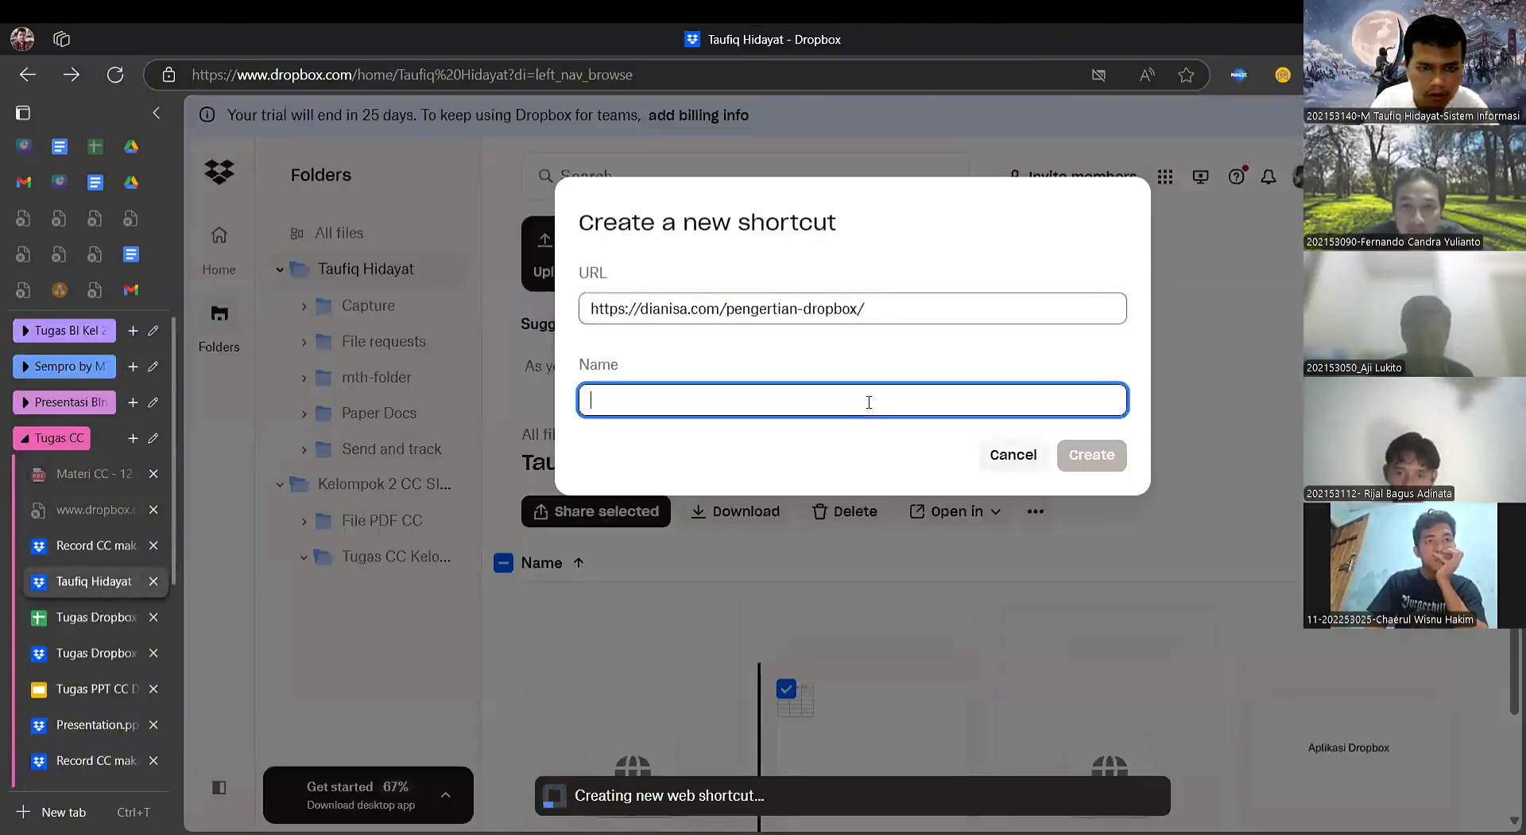
text(Penjelasan Dropbox New)
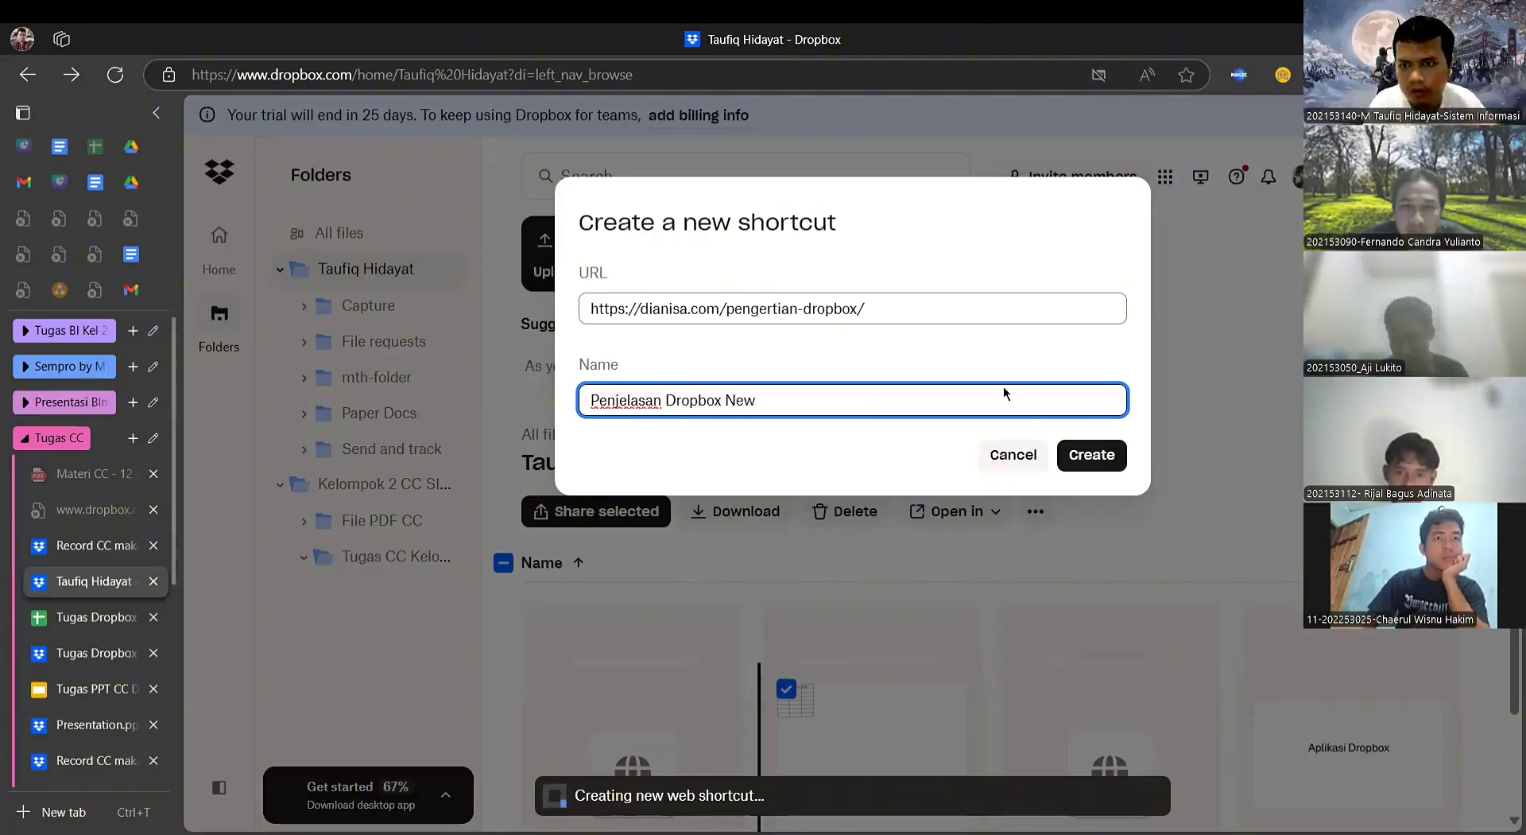
click(1088, 451)
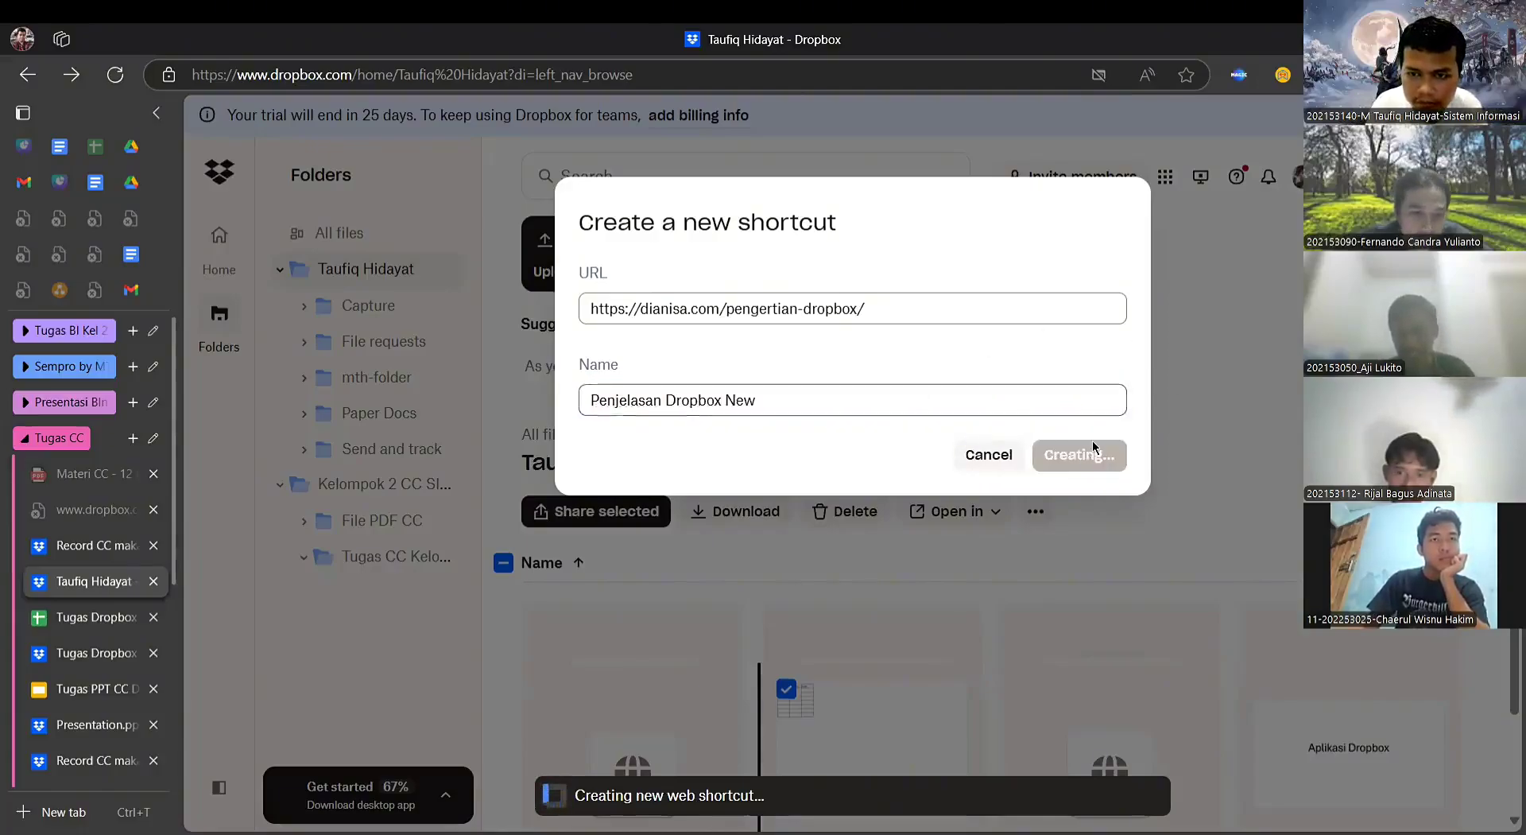
- Deselect the Excel workbook, open the "Penjelasan" web shortcut in the folder and look over the linked article
scroll(1152, 457, down, 1)
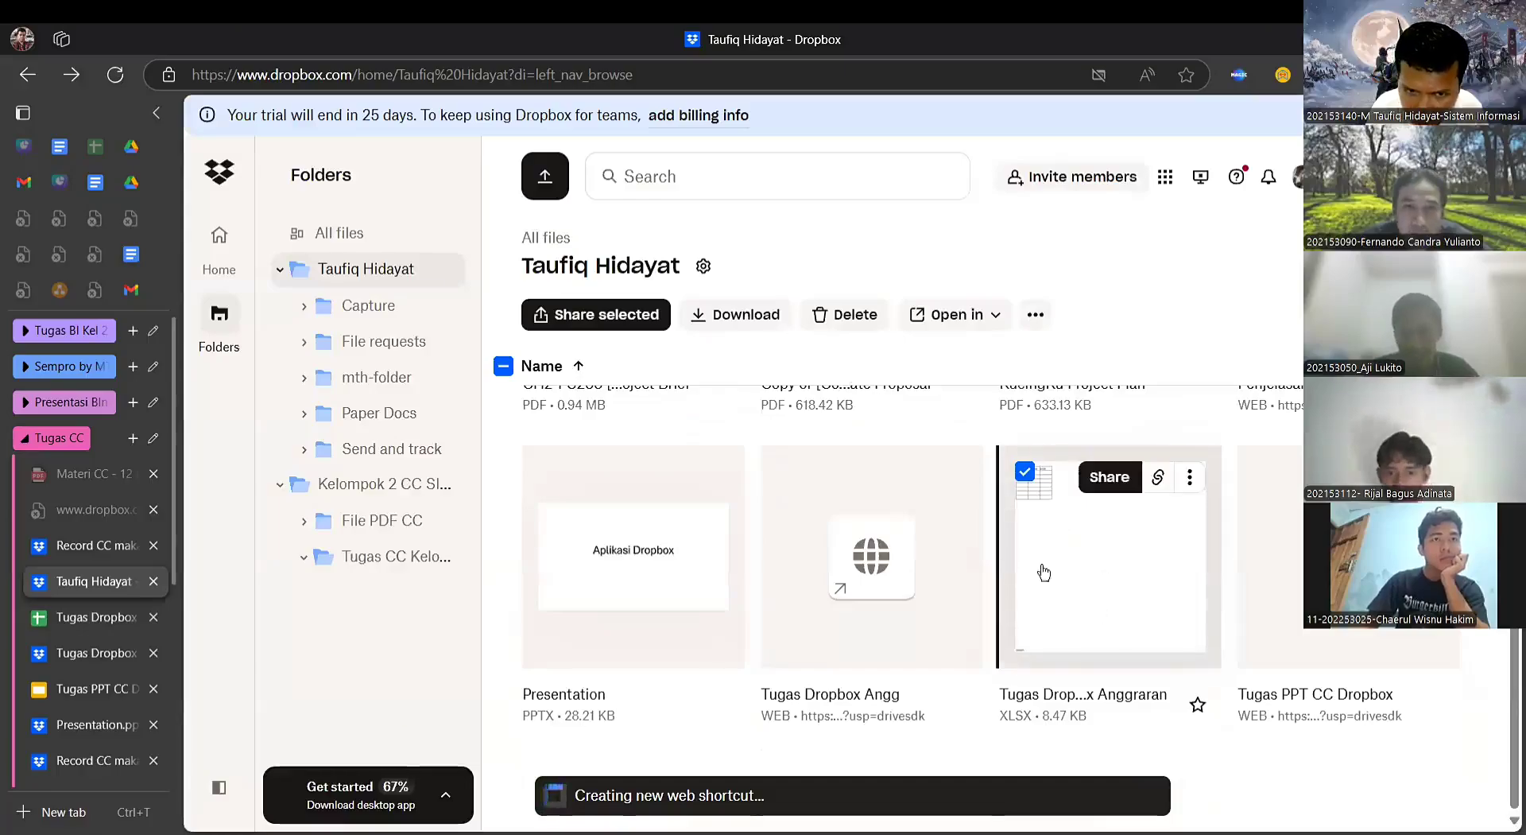
click(1024, 473)
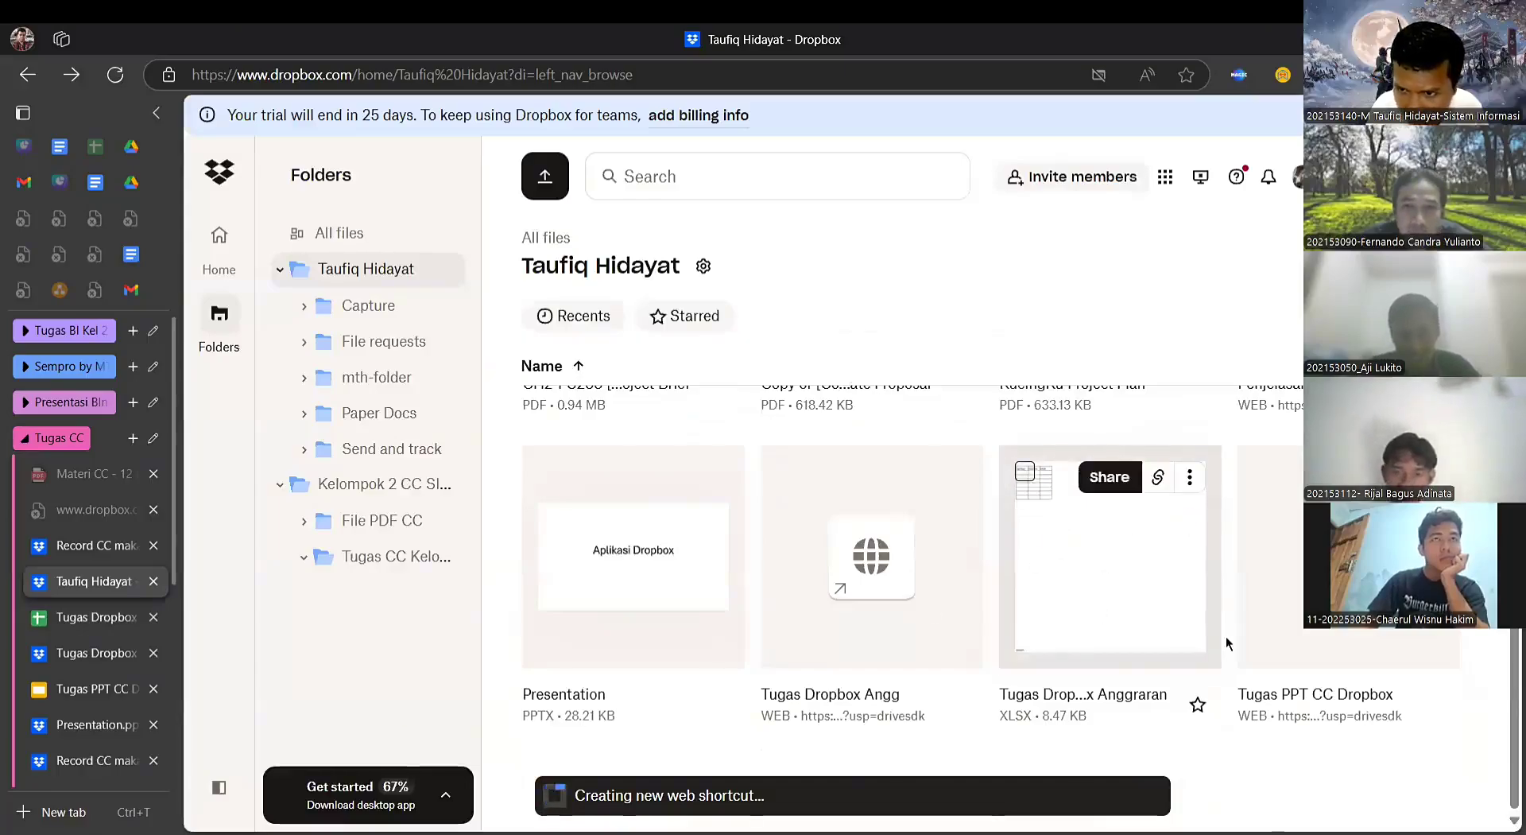
scroll(1024, 477, up, 1)
scroll(1176, 572, up, 1)
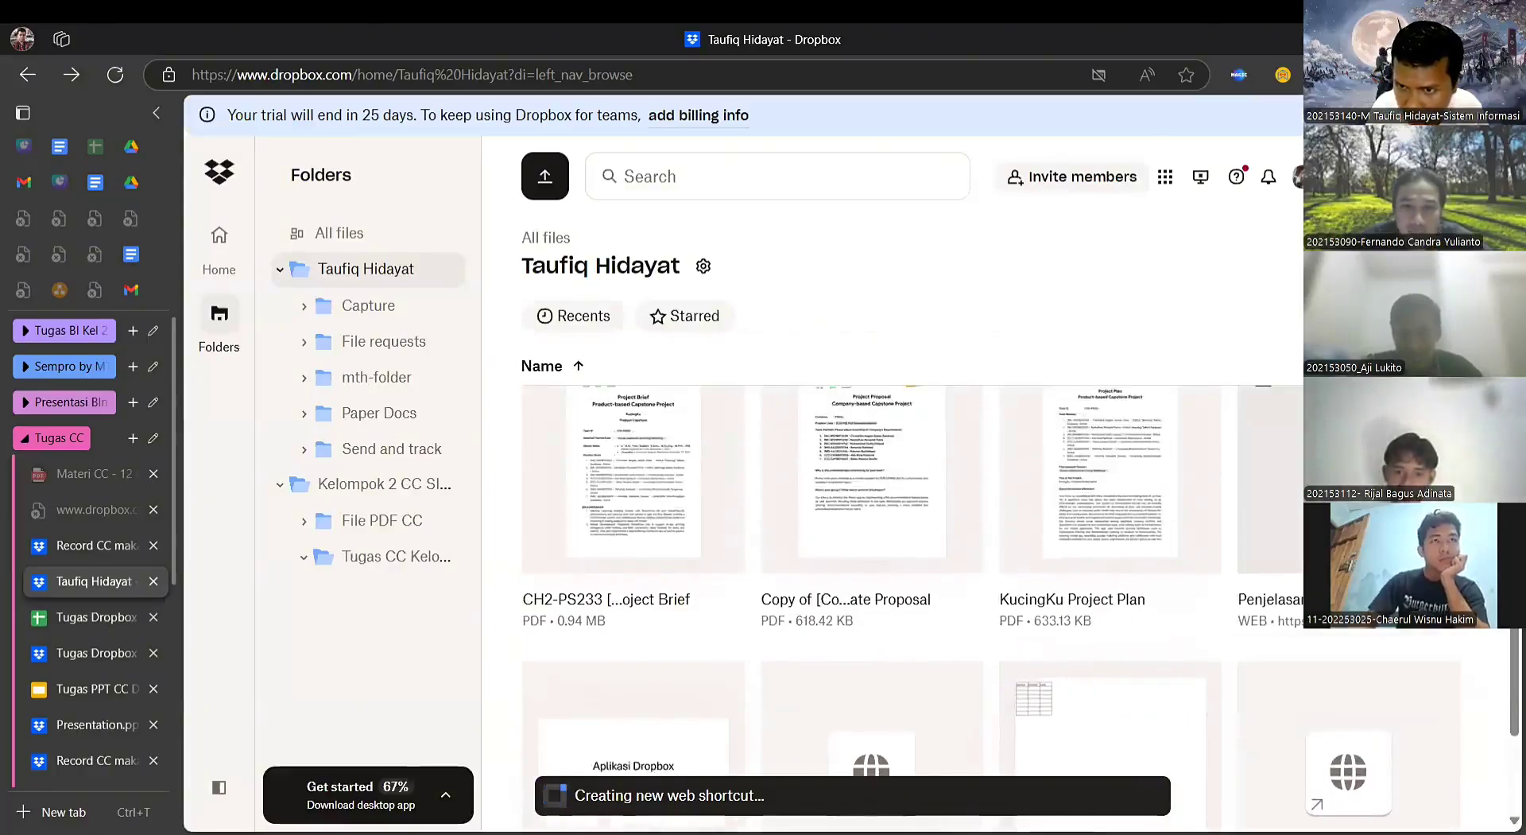
double_click(1344, 493)
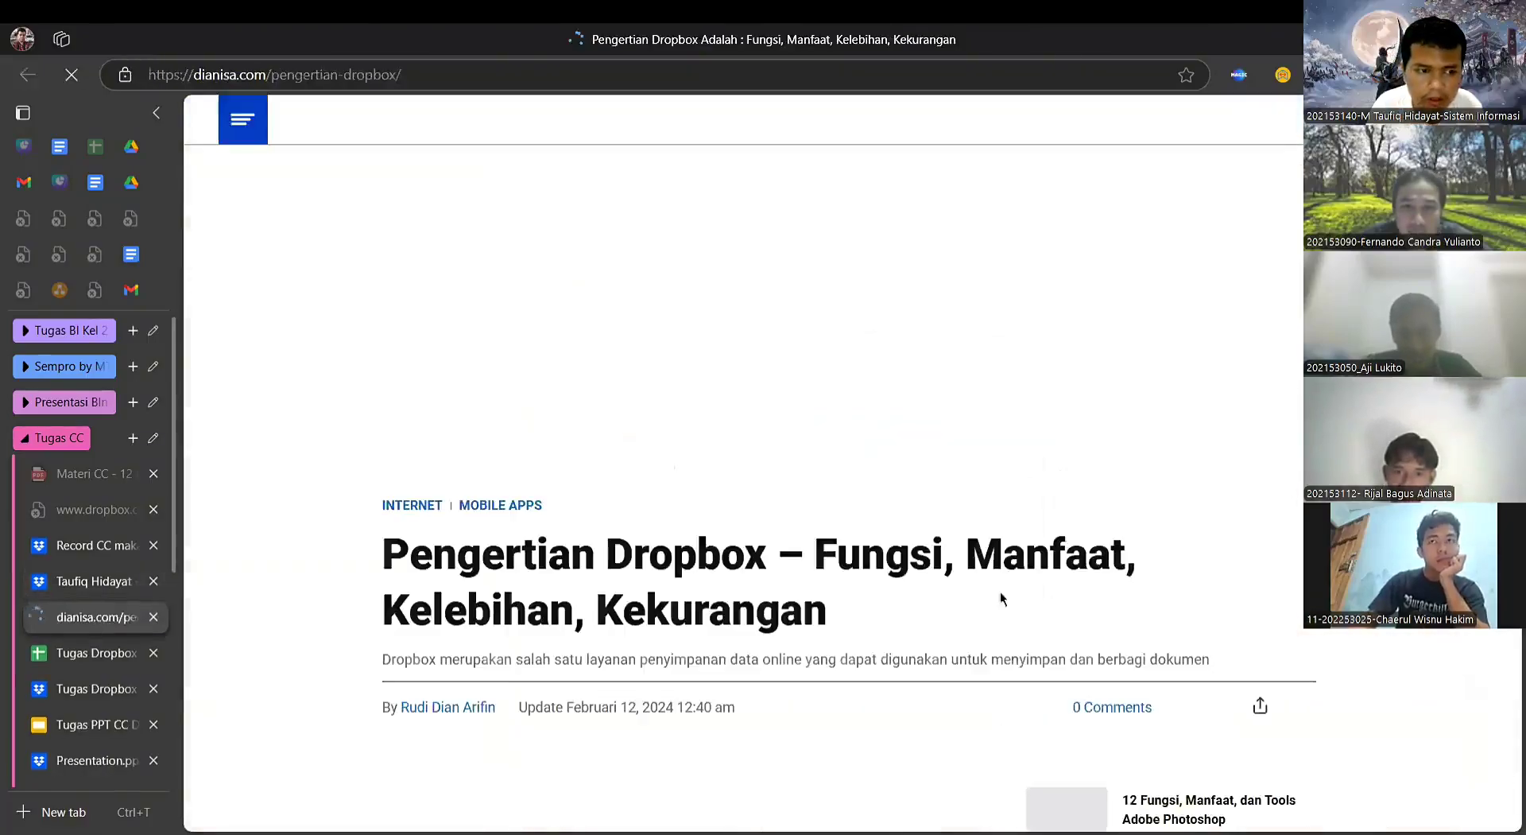
scroll(739, 541, down, 2)
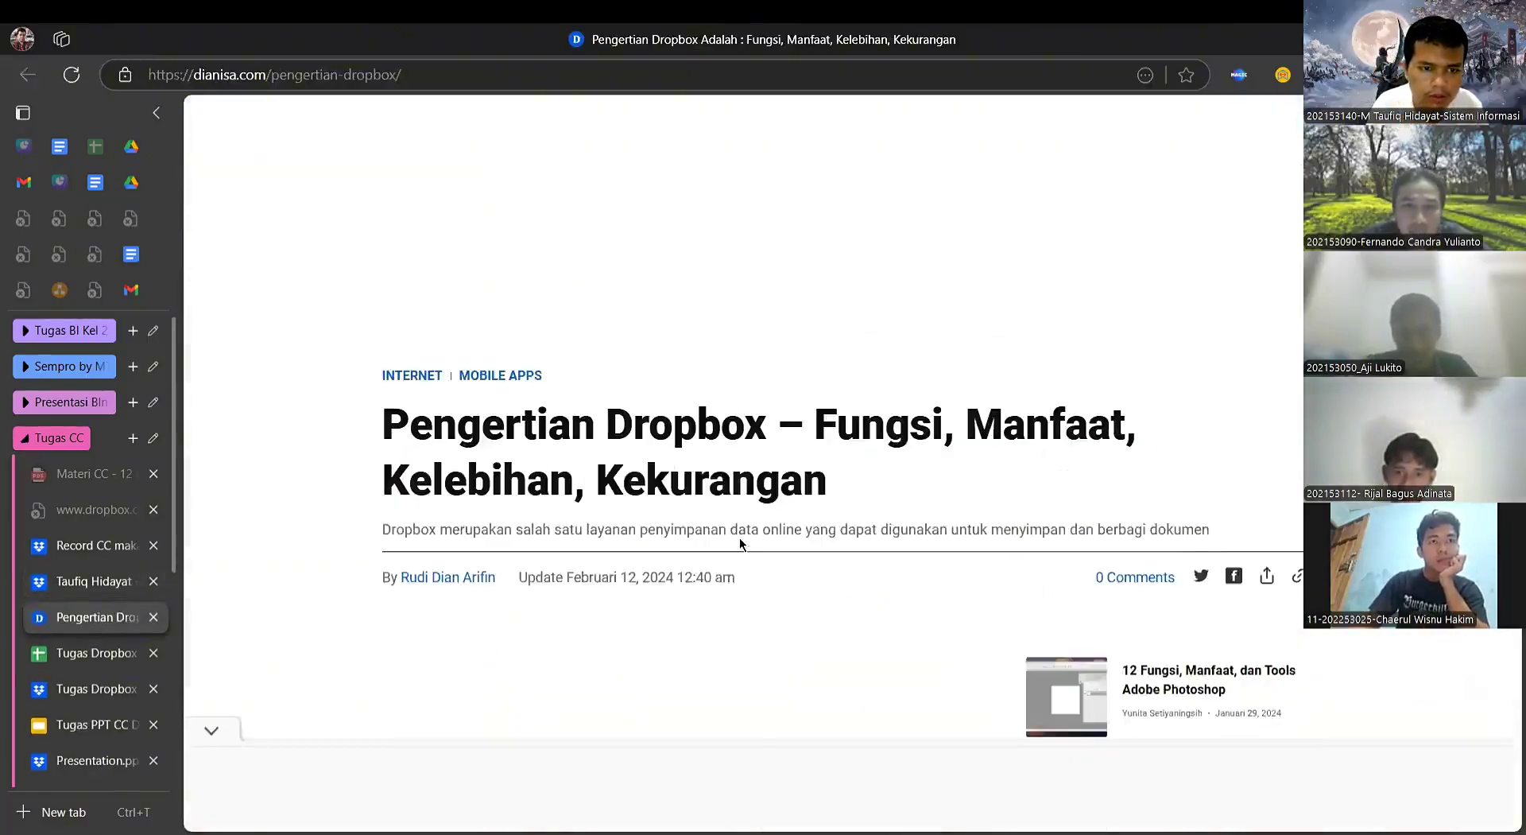
scroll(905, 479, up, 2)
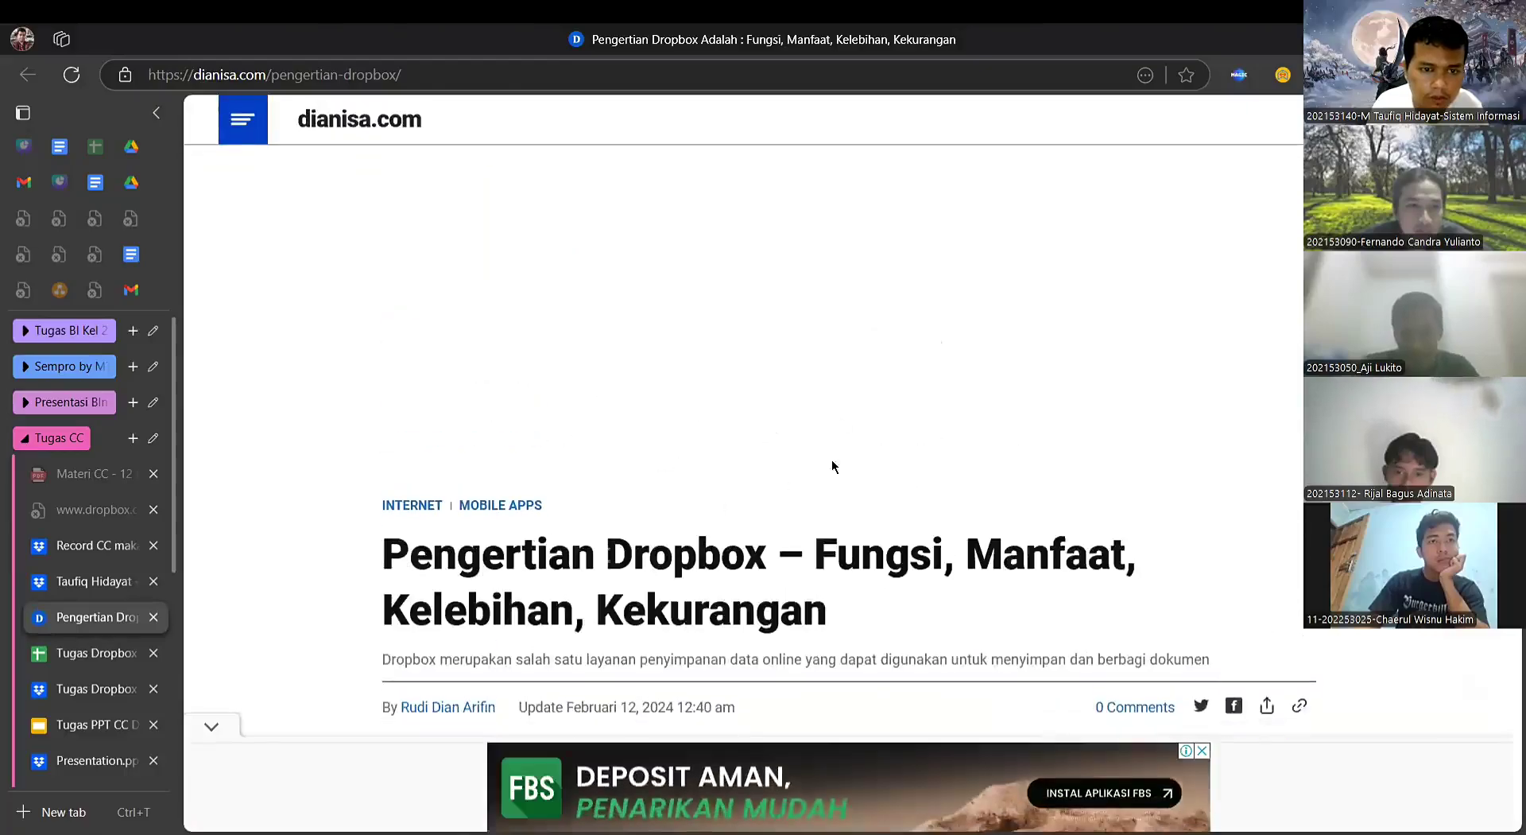
scroll(842, 493, down, 2)
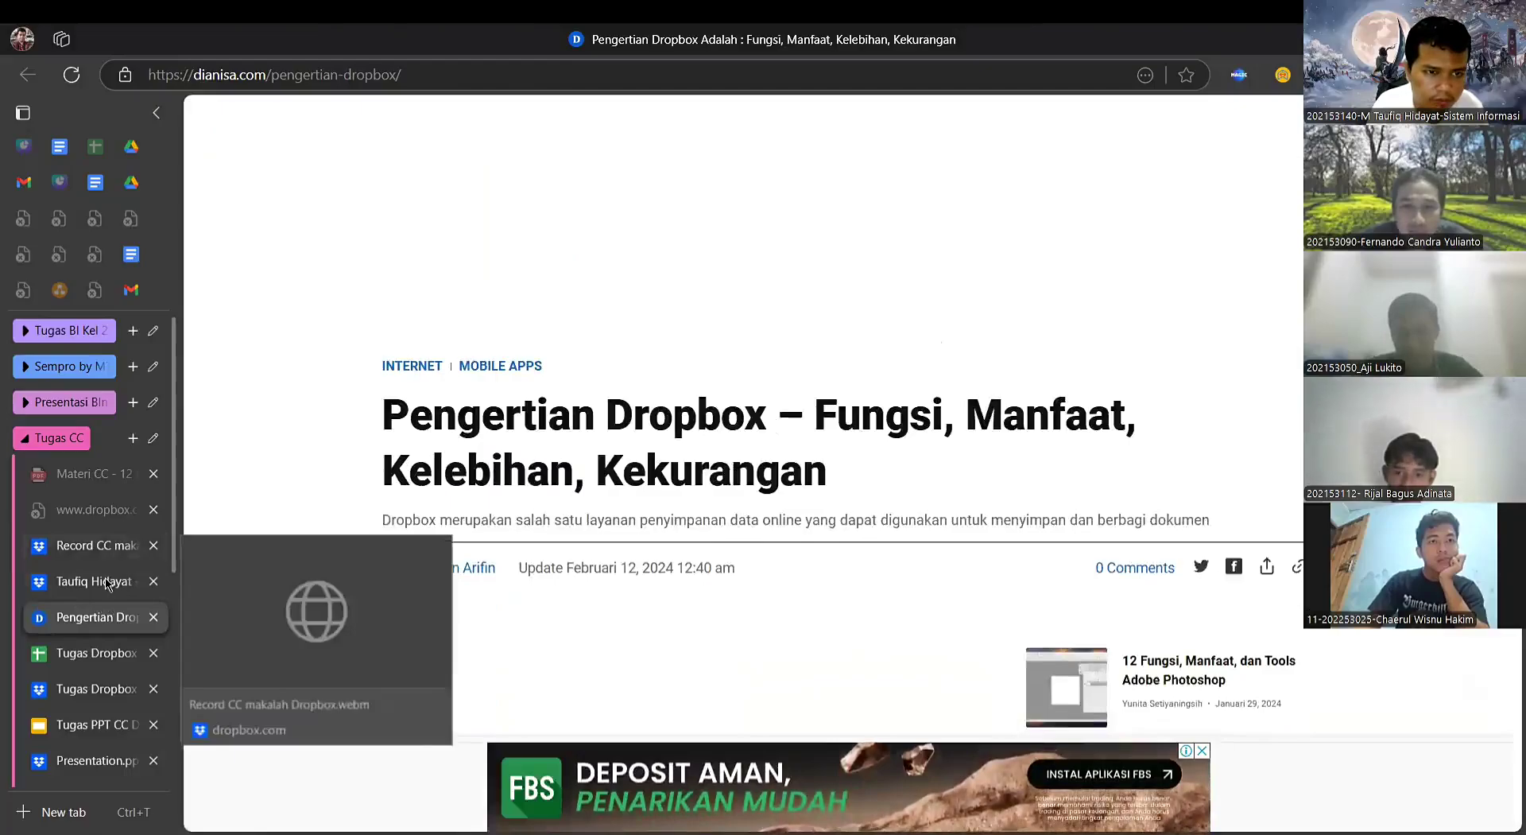
- Return to the personal Dropbox folder, collapse its subfolder tree and start a new file request
click(107, 579)
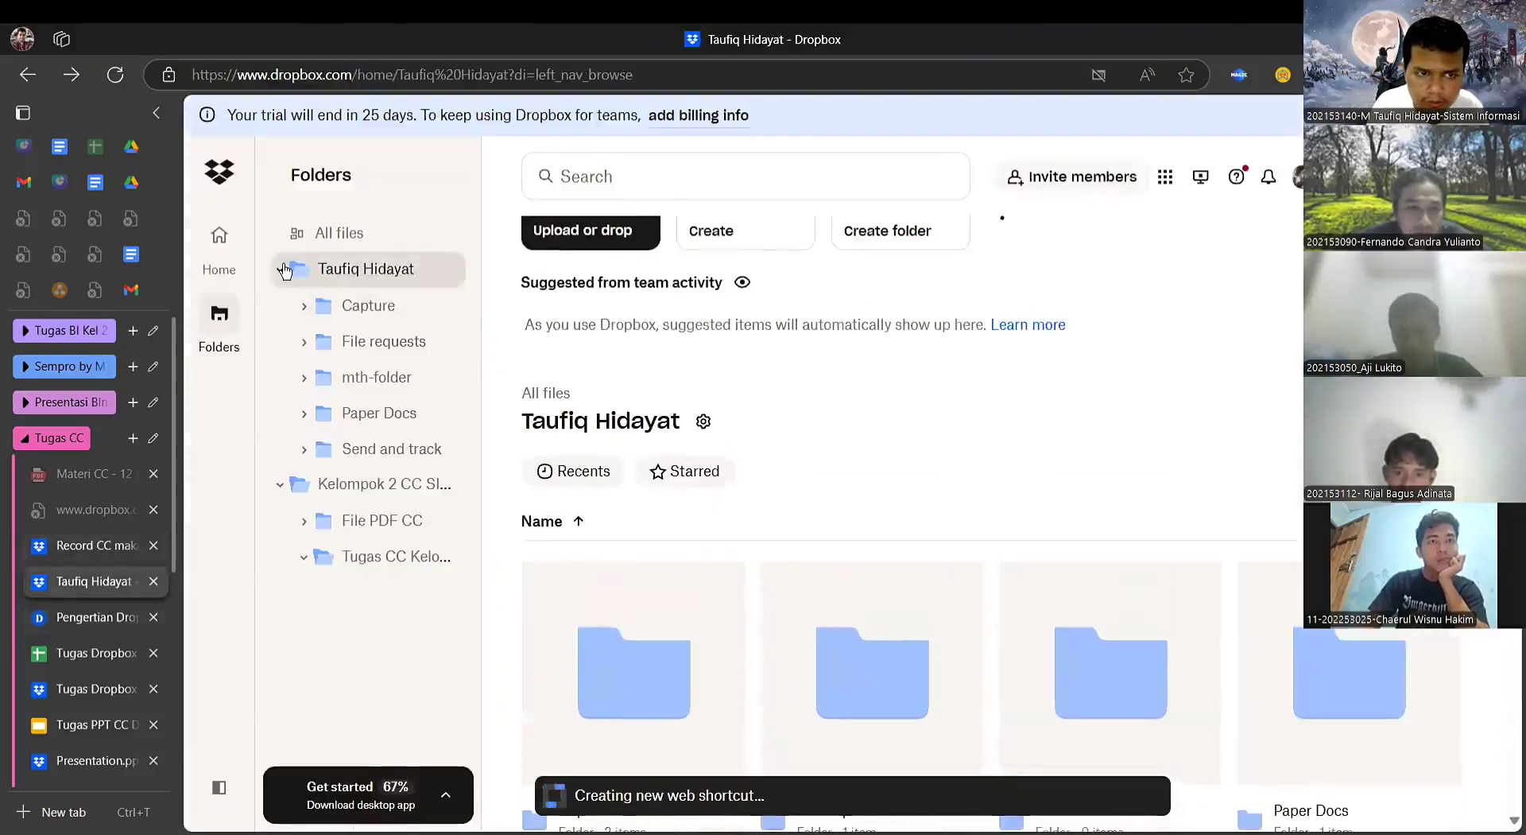
click(280, 269)
click(771, 275)
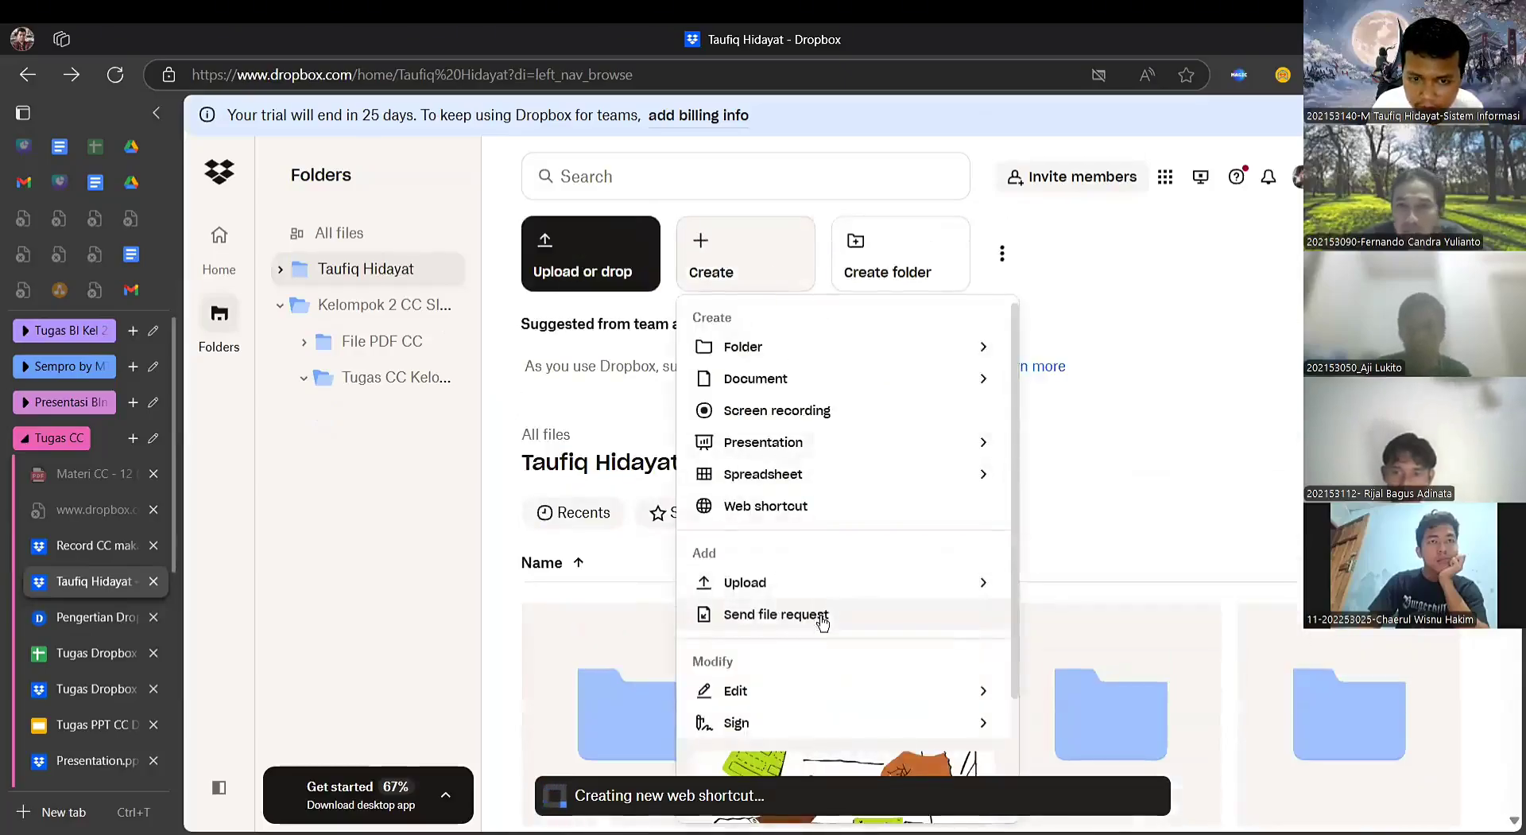
click(776, 614)
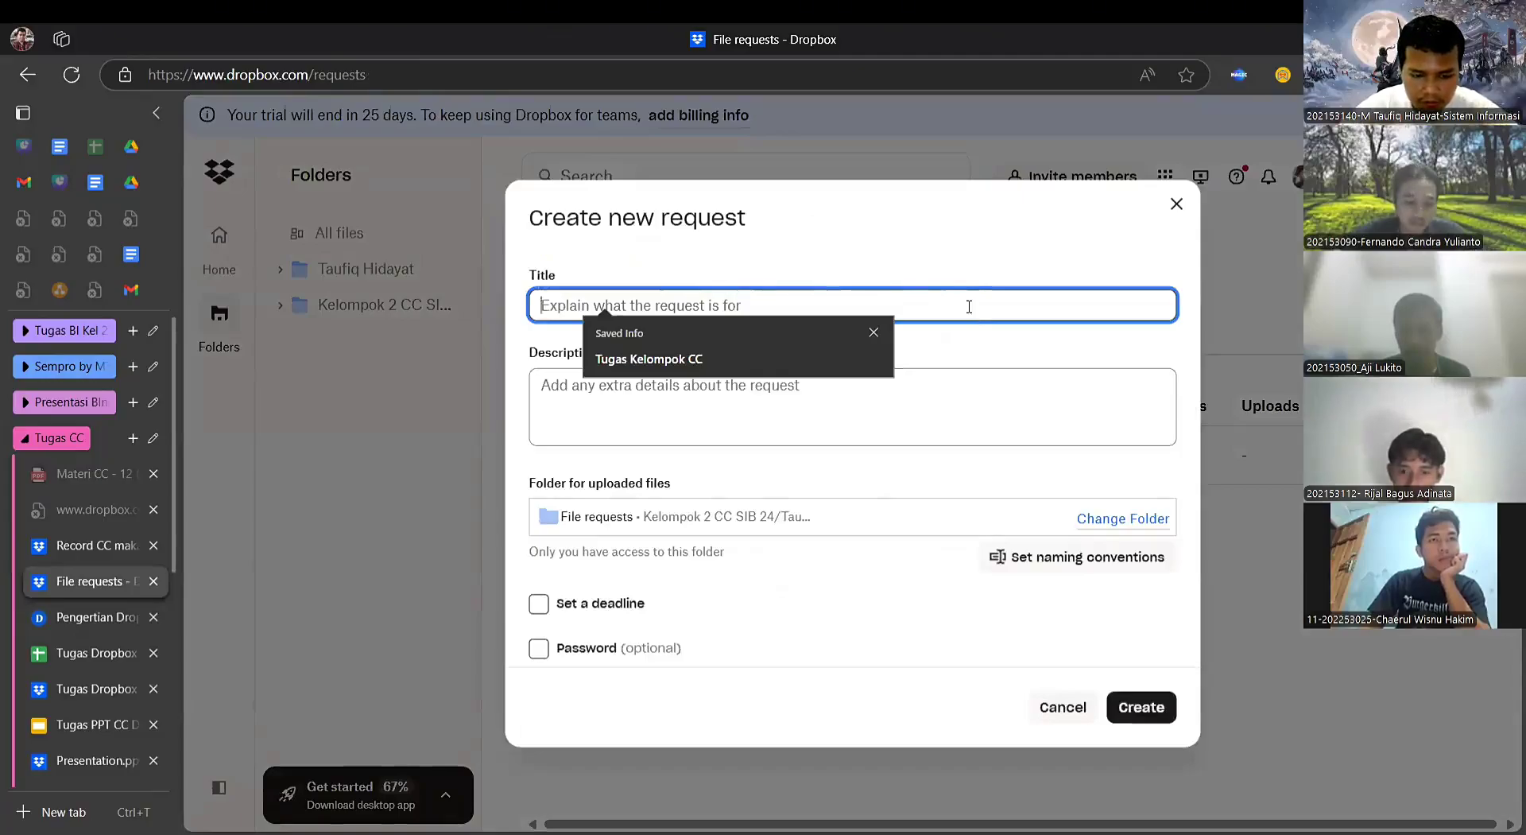
- Create the file request with the title "Tugas CC Dropx" and no description, and copy its share link
text(Tugas CC D)
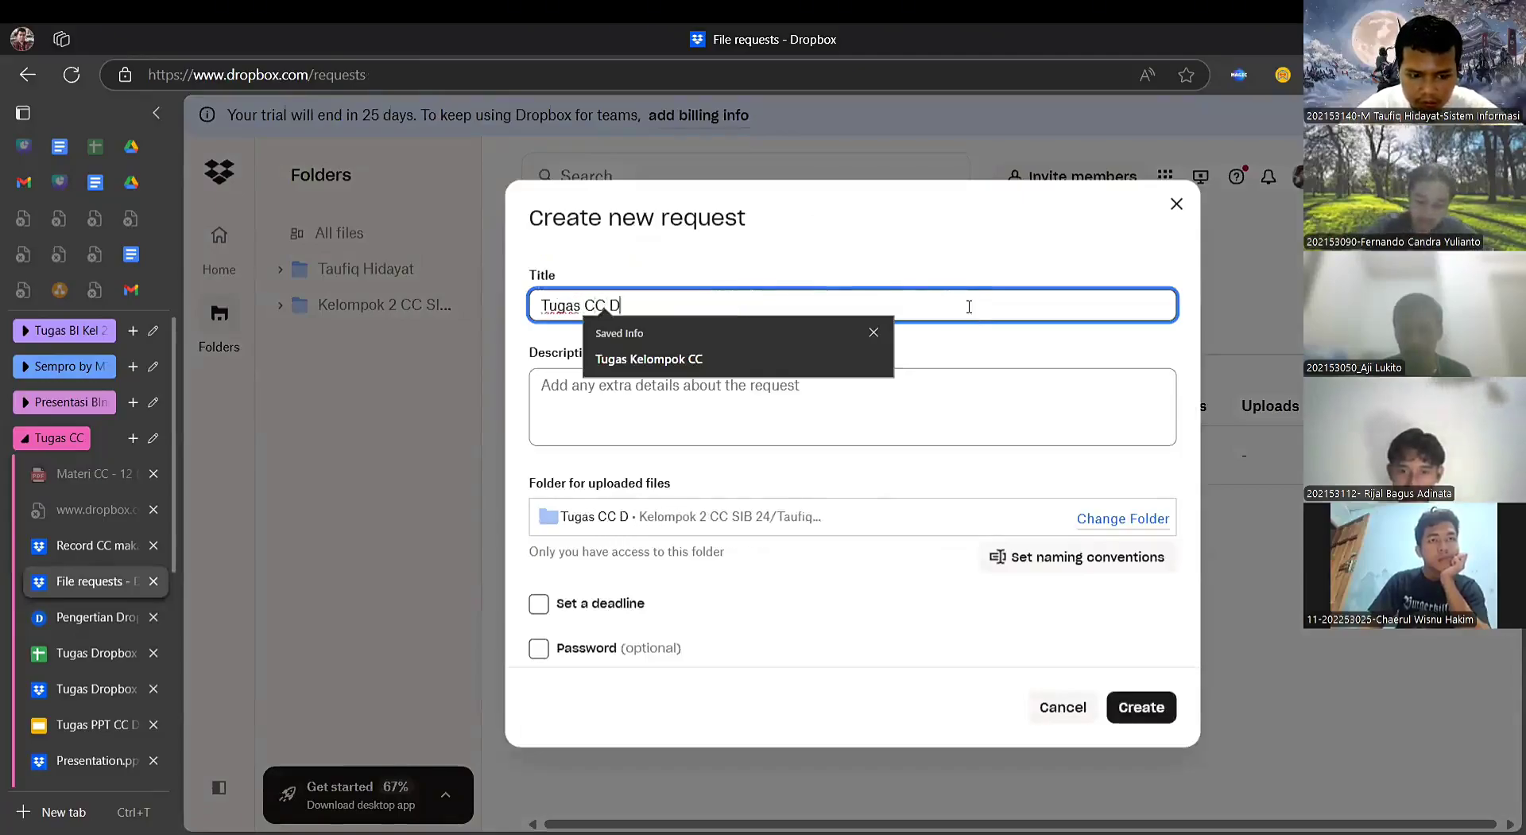
text(ropx)
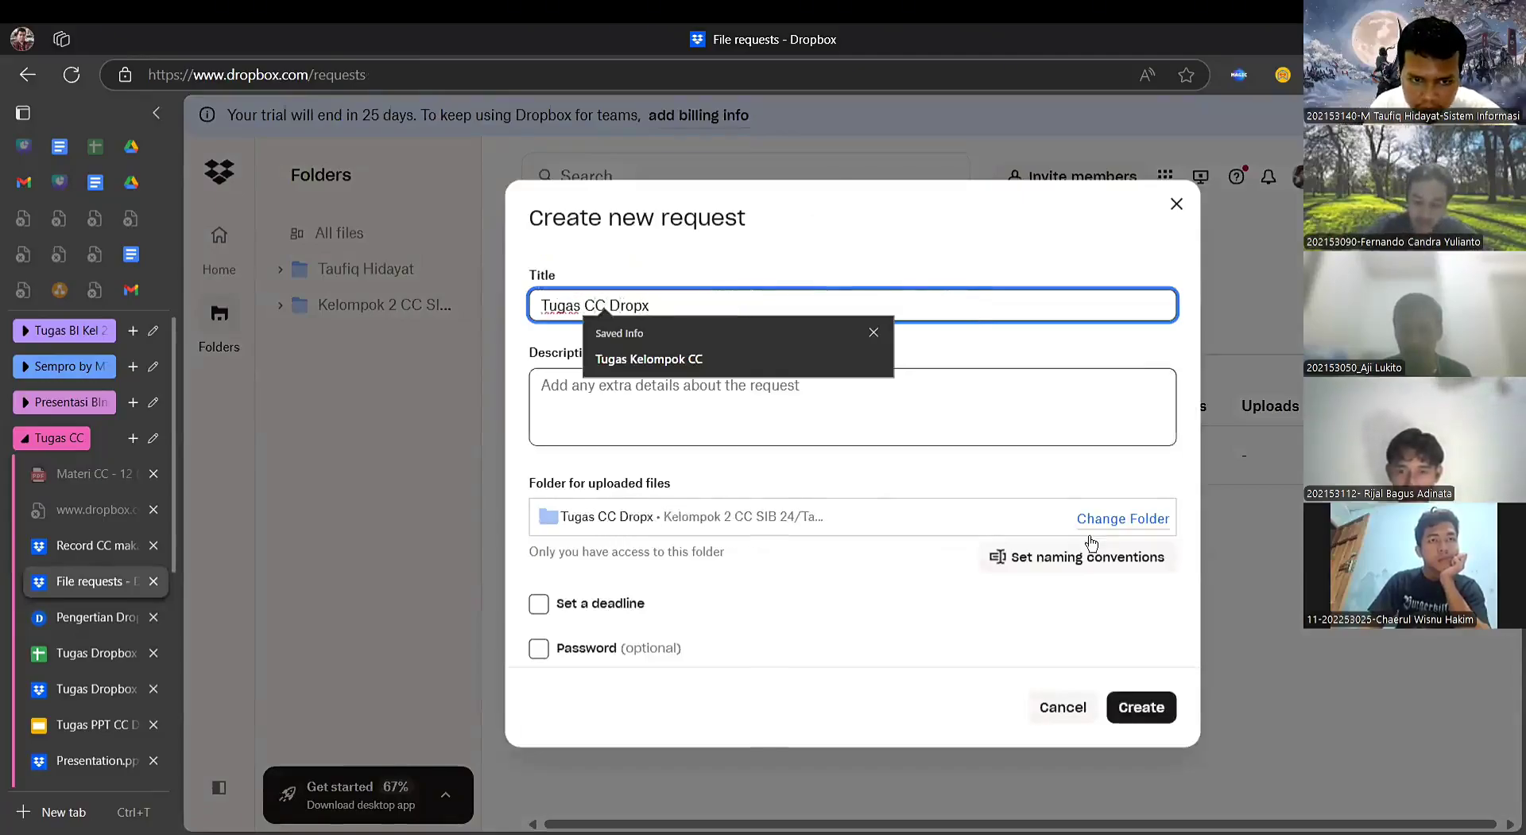
click(903, 444)
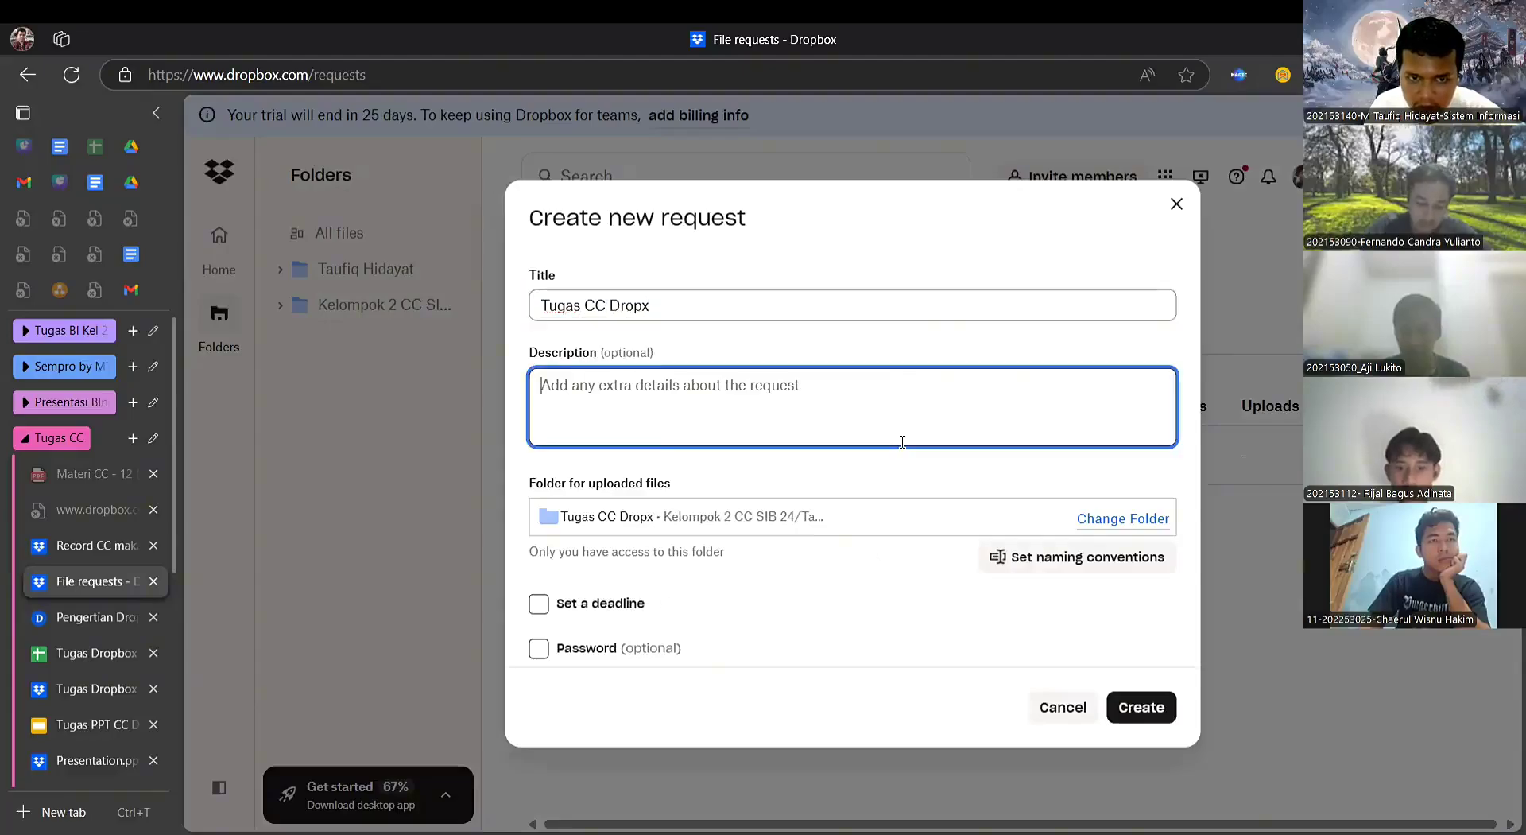
click(1140, 718)
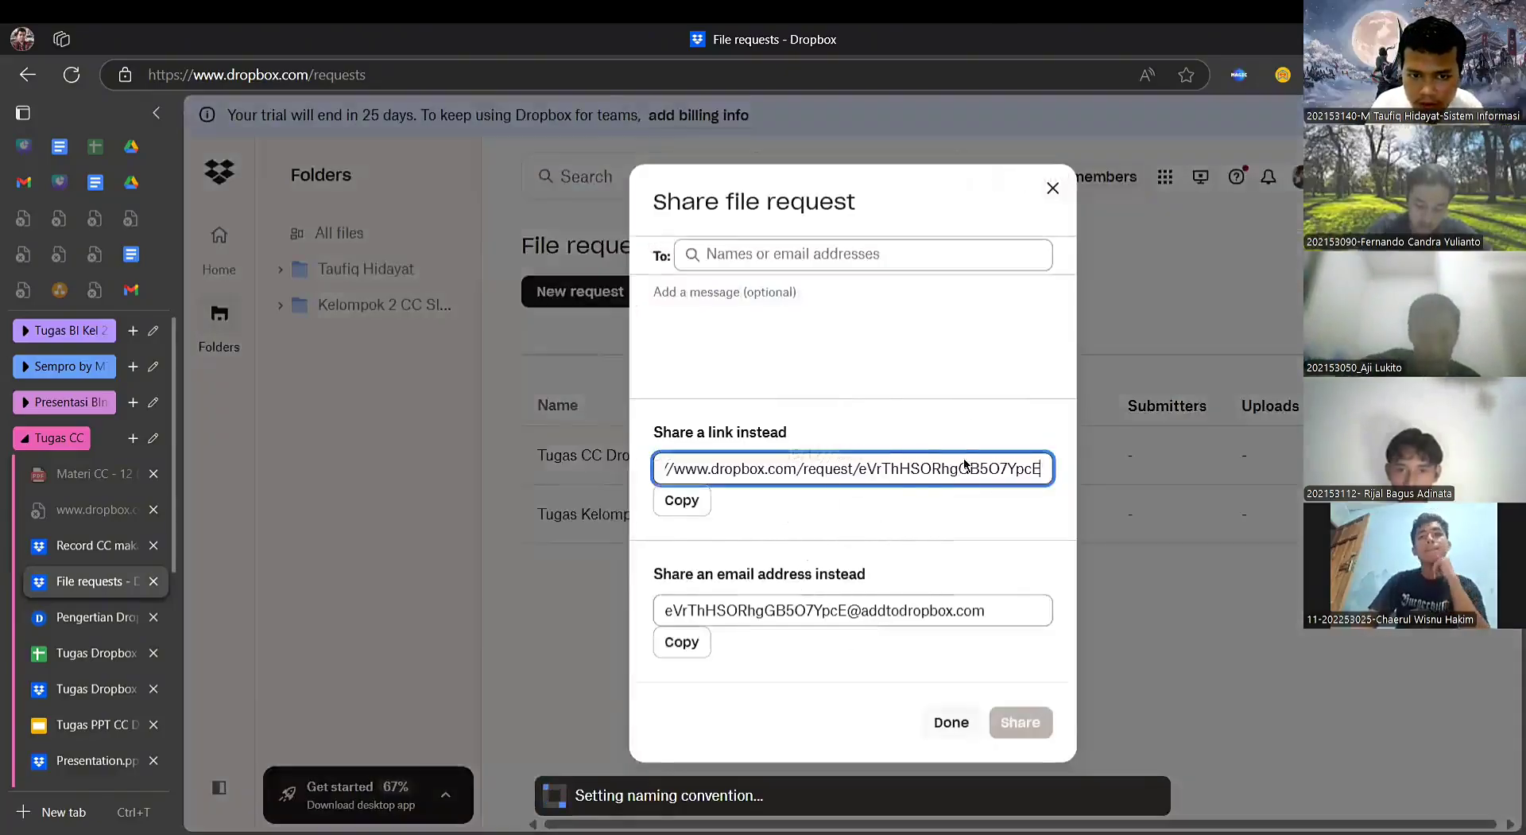
click(680, 514)
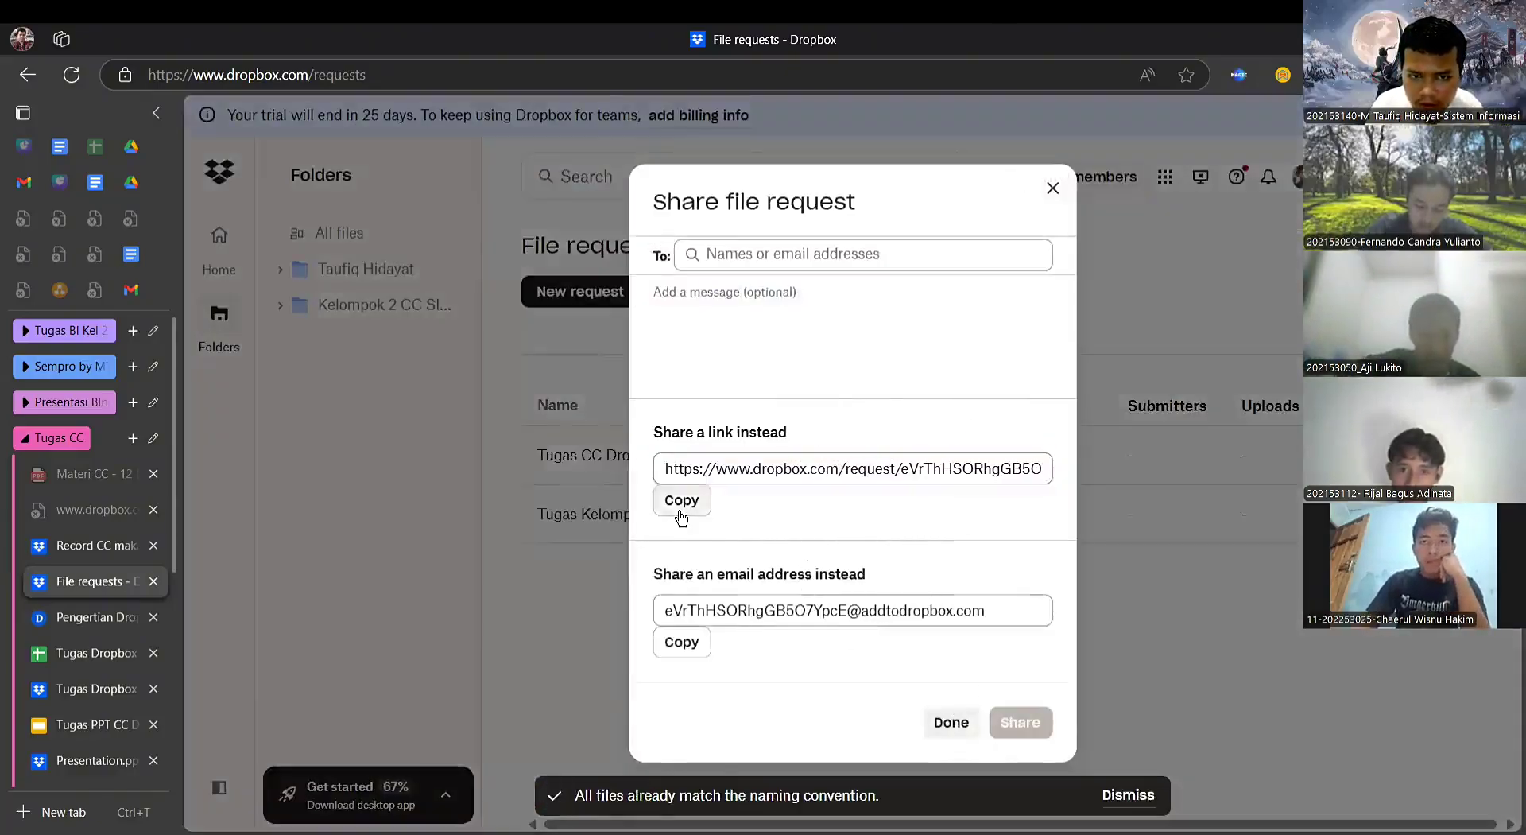
- Finish sharing the file request, open the Kelompok 2 CC SIB 24 Team Folder and expand its subfolder tree
click(942, 722)
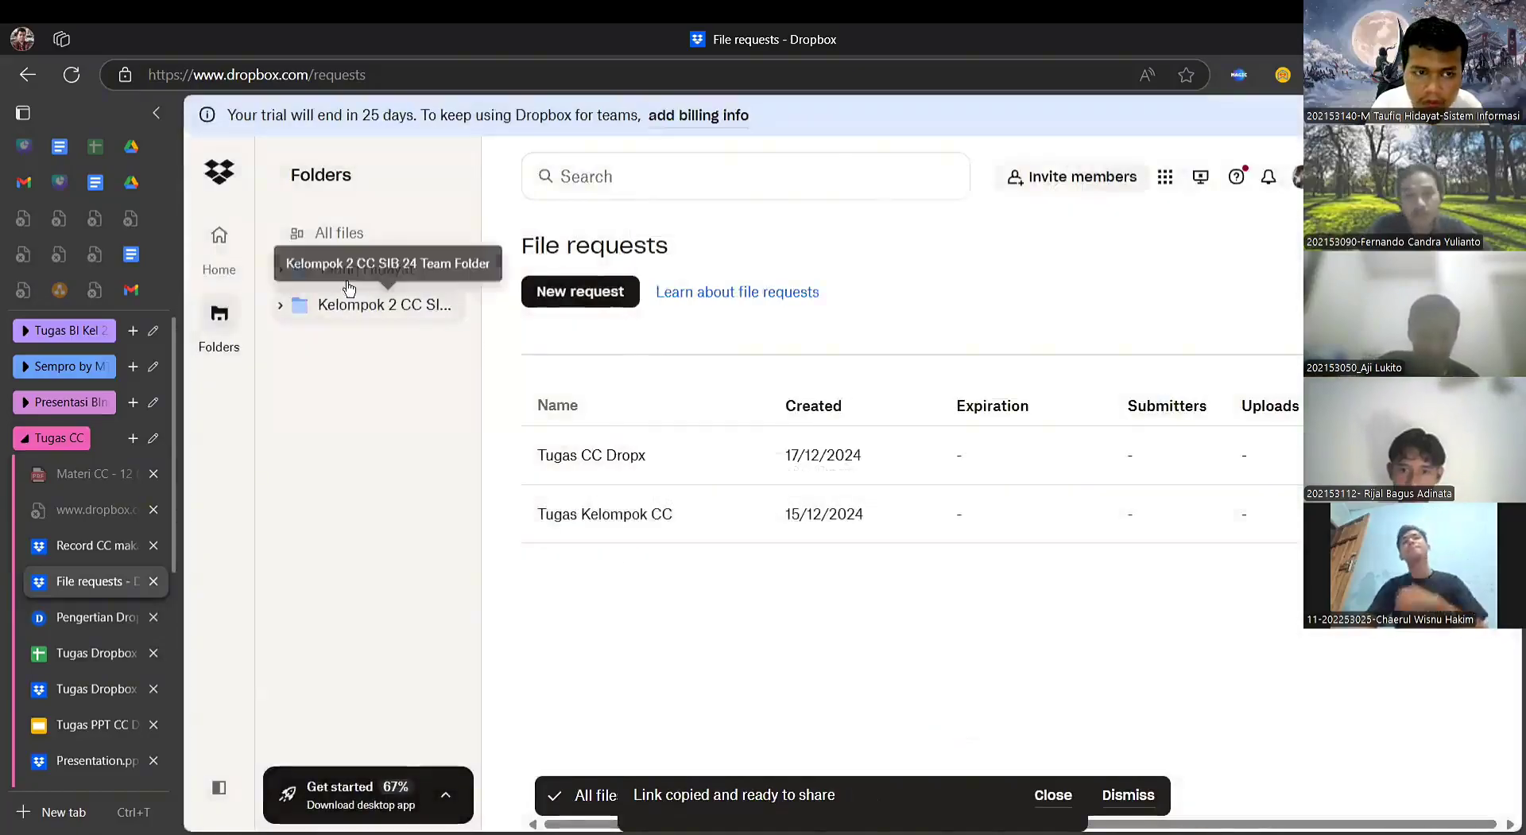
click(220, 314)
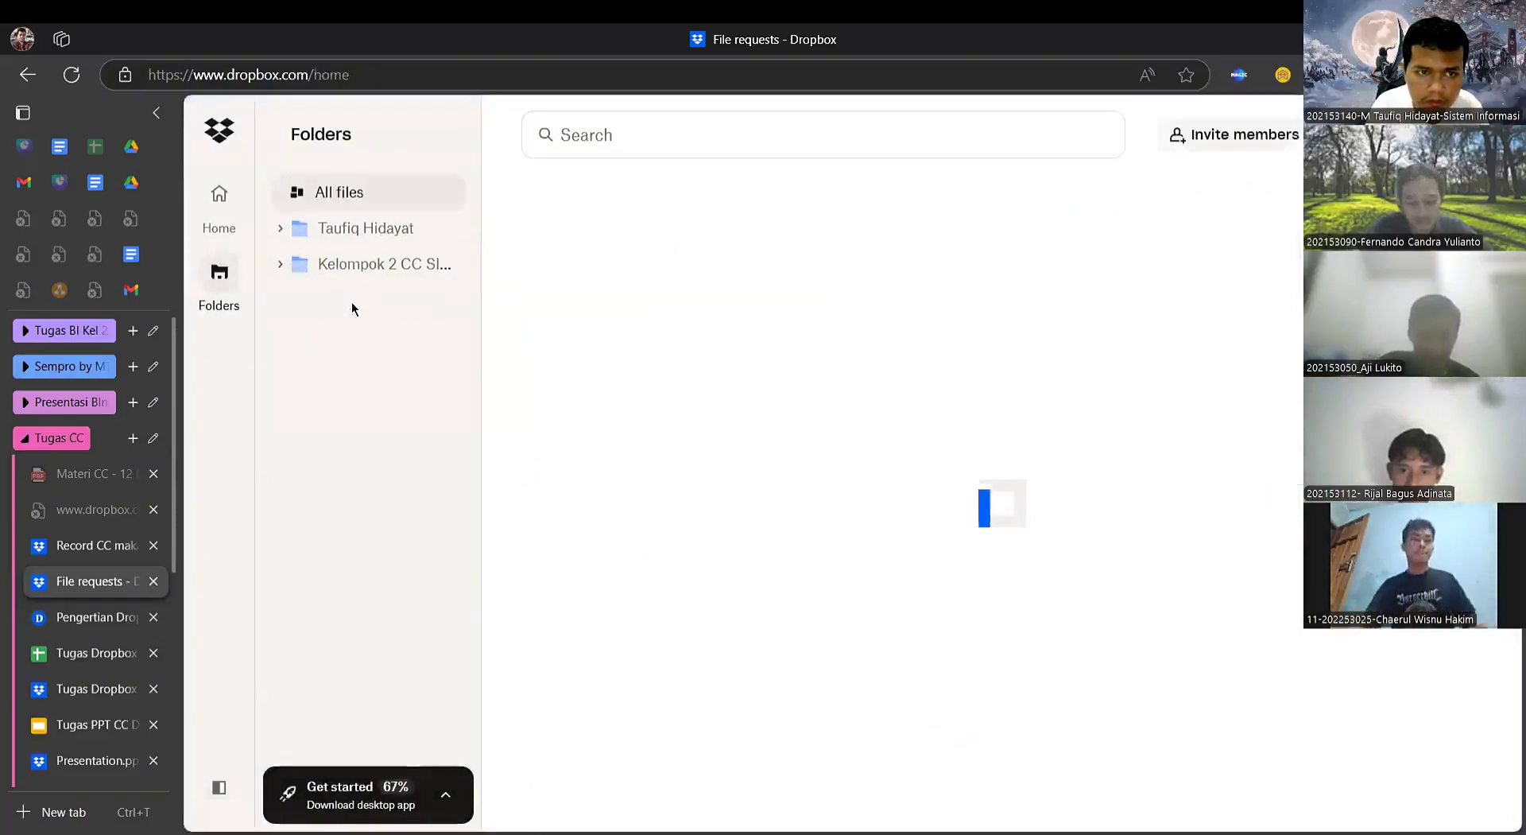
click(368, 268)
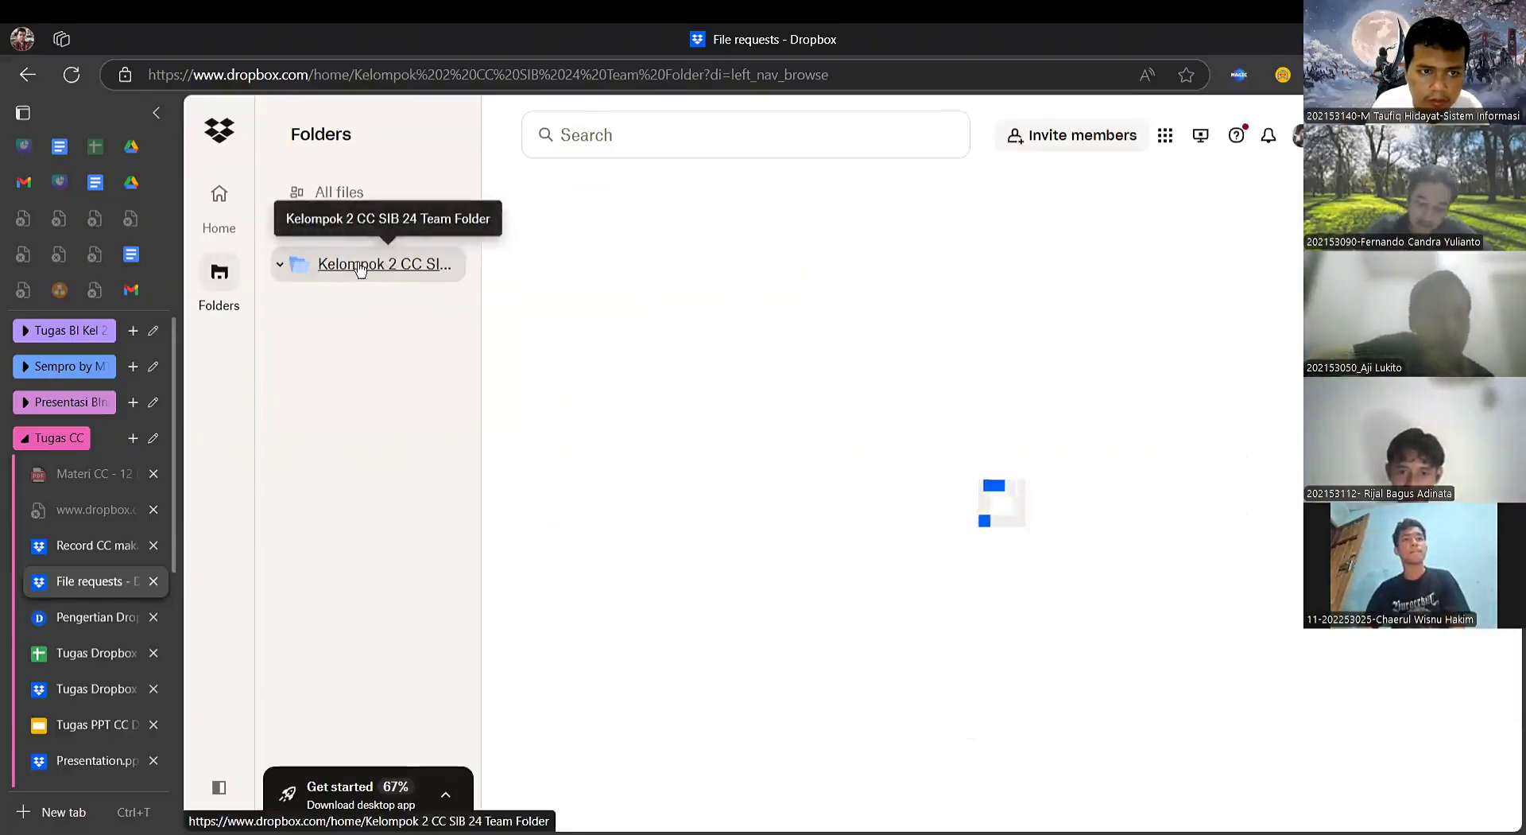
click(281, 266)
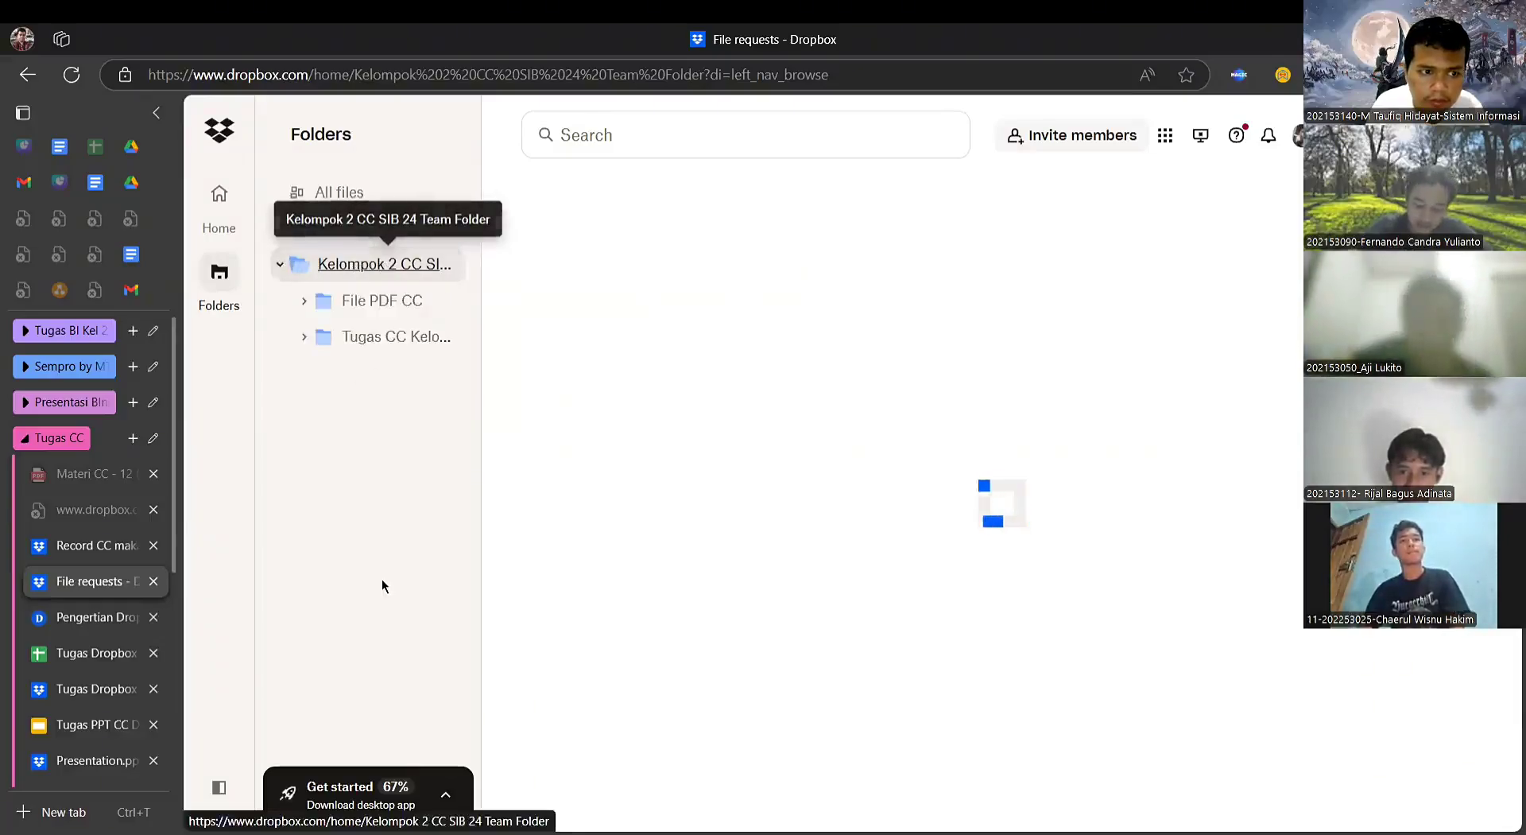
- Close the browser tab holding the linked Dropbox article and stay on the Dropbox files tab
click(94, 617)
click(104, 583)
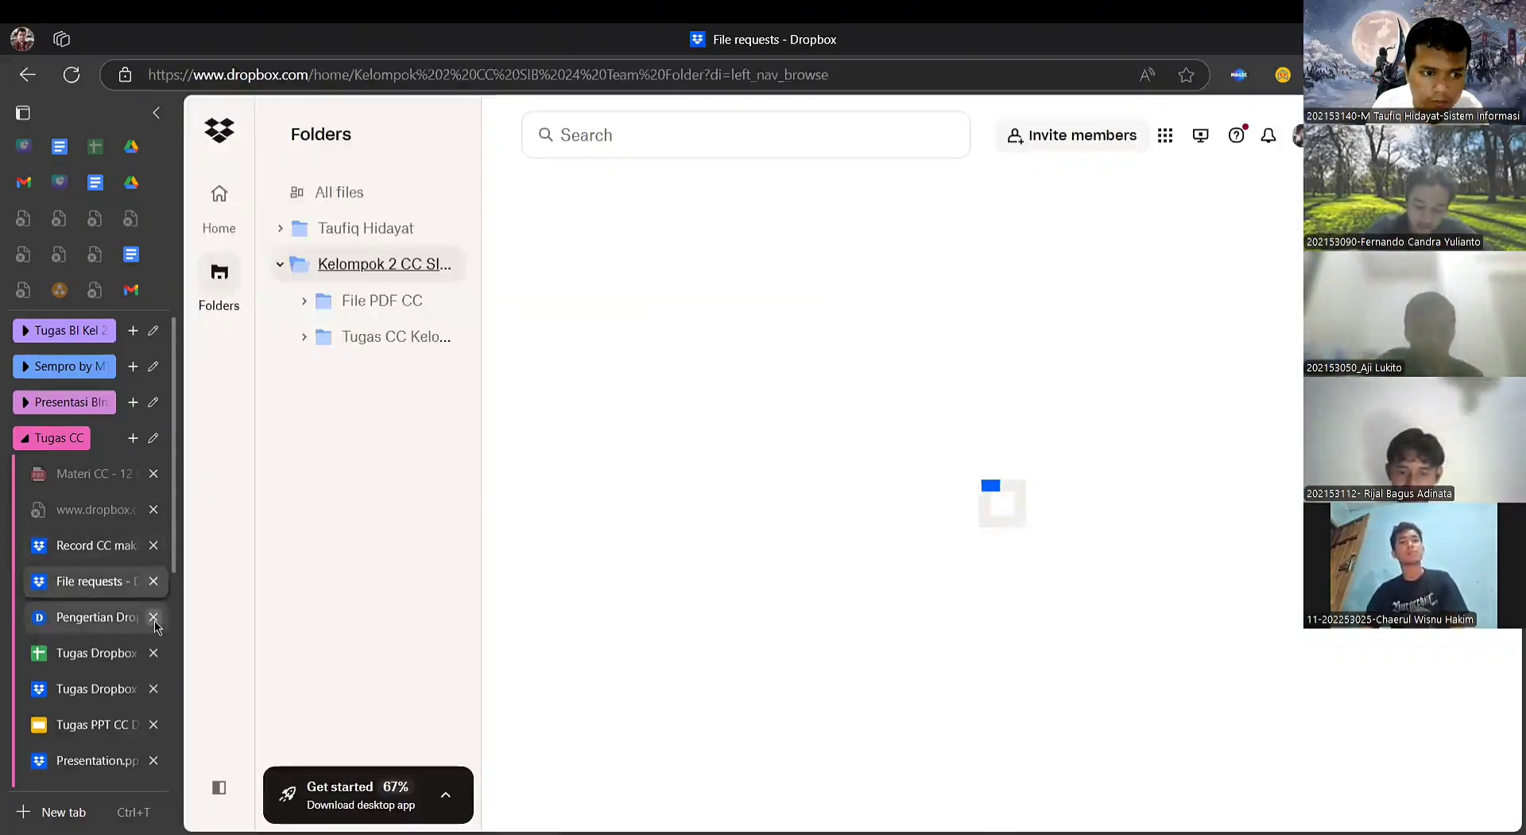
middle_click(105, 605)
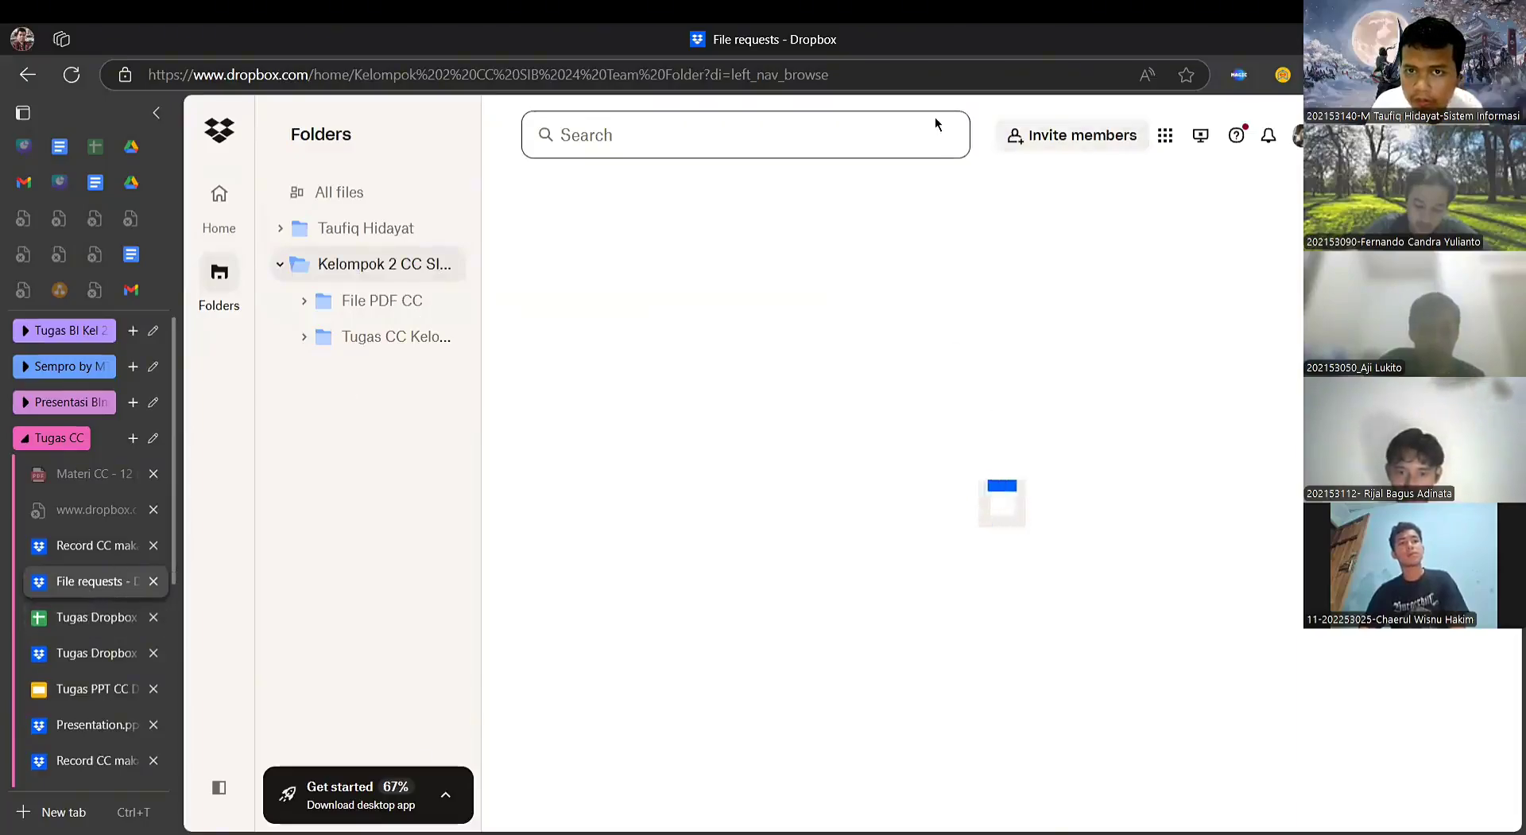
- Return to the list of all files and open the Kelompok 2 CC SIB 24 Team Folder
click(350, 200)
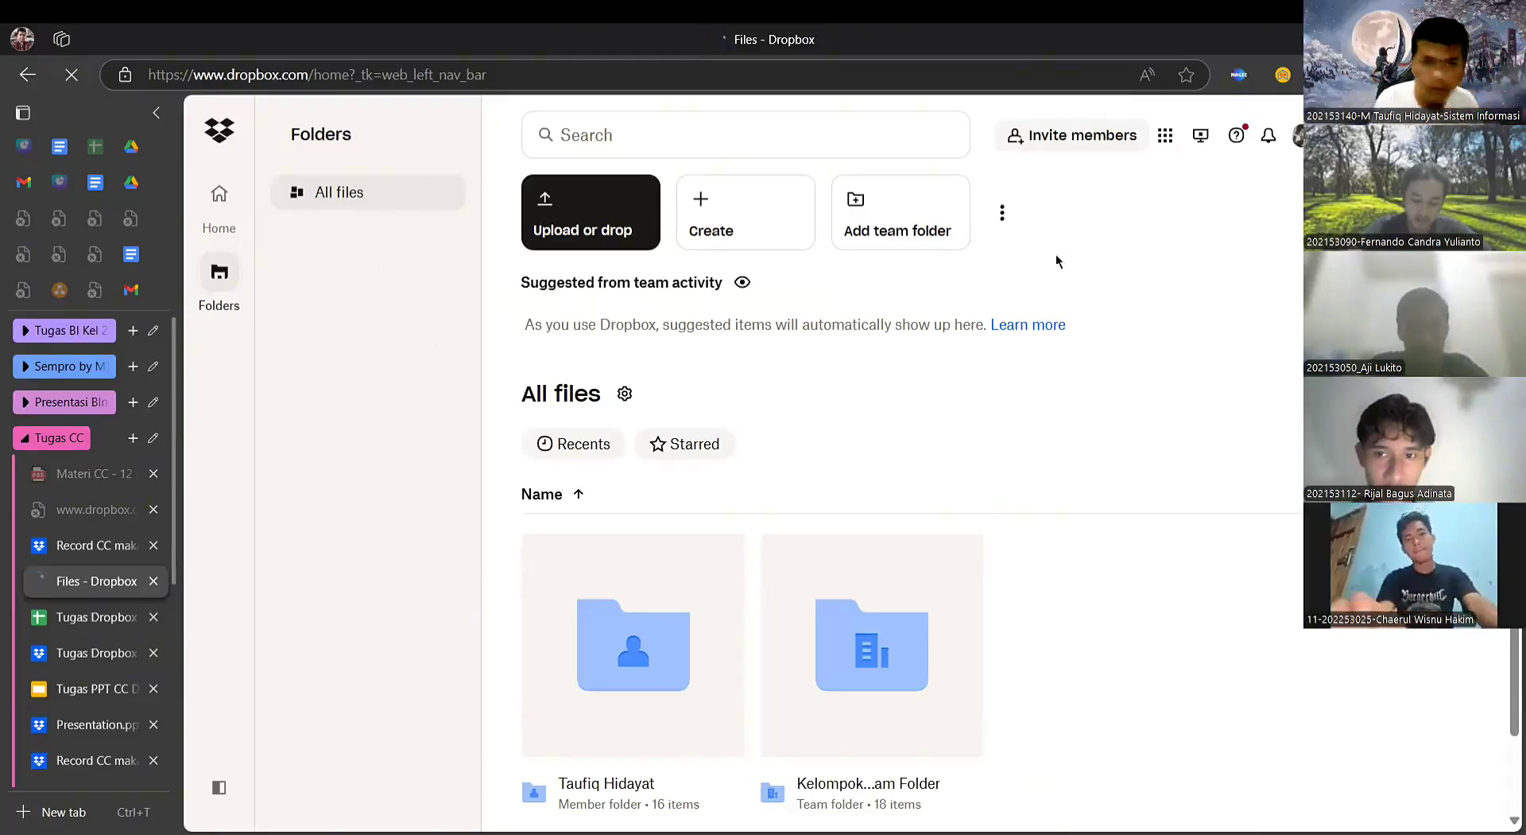
scroll(905, 624, down, 1)
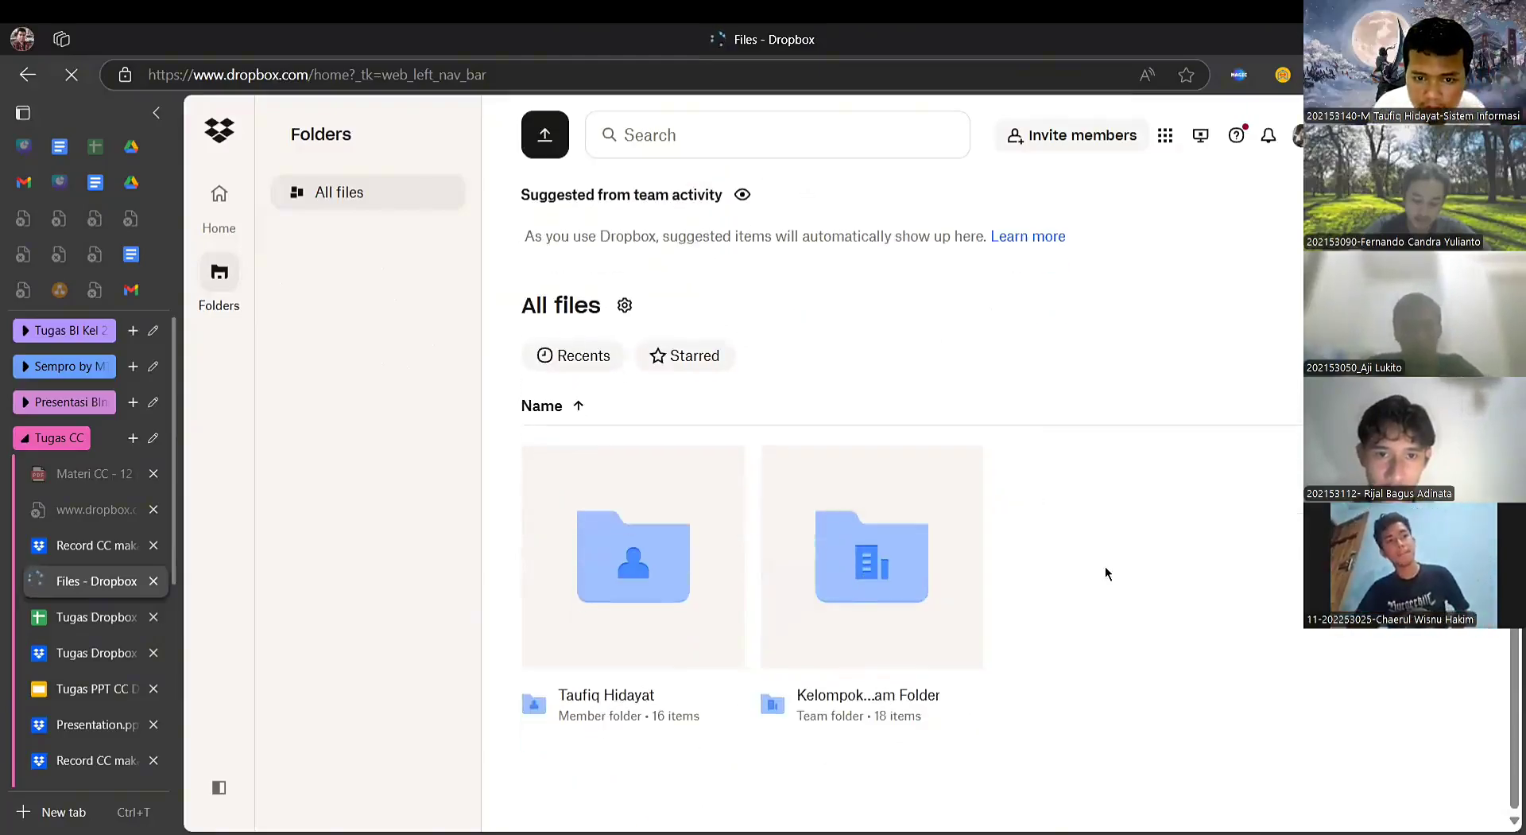
double_click(841, 599)
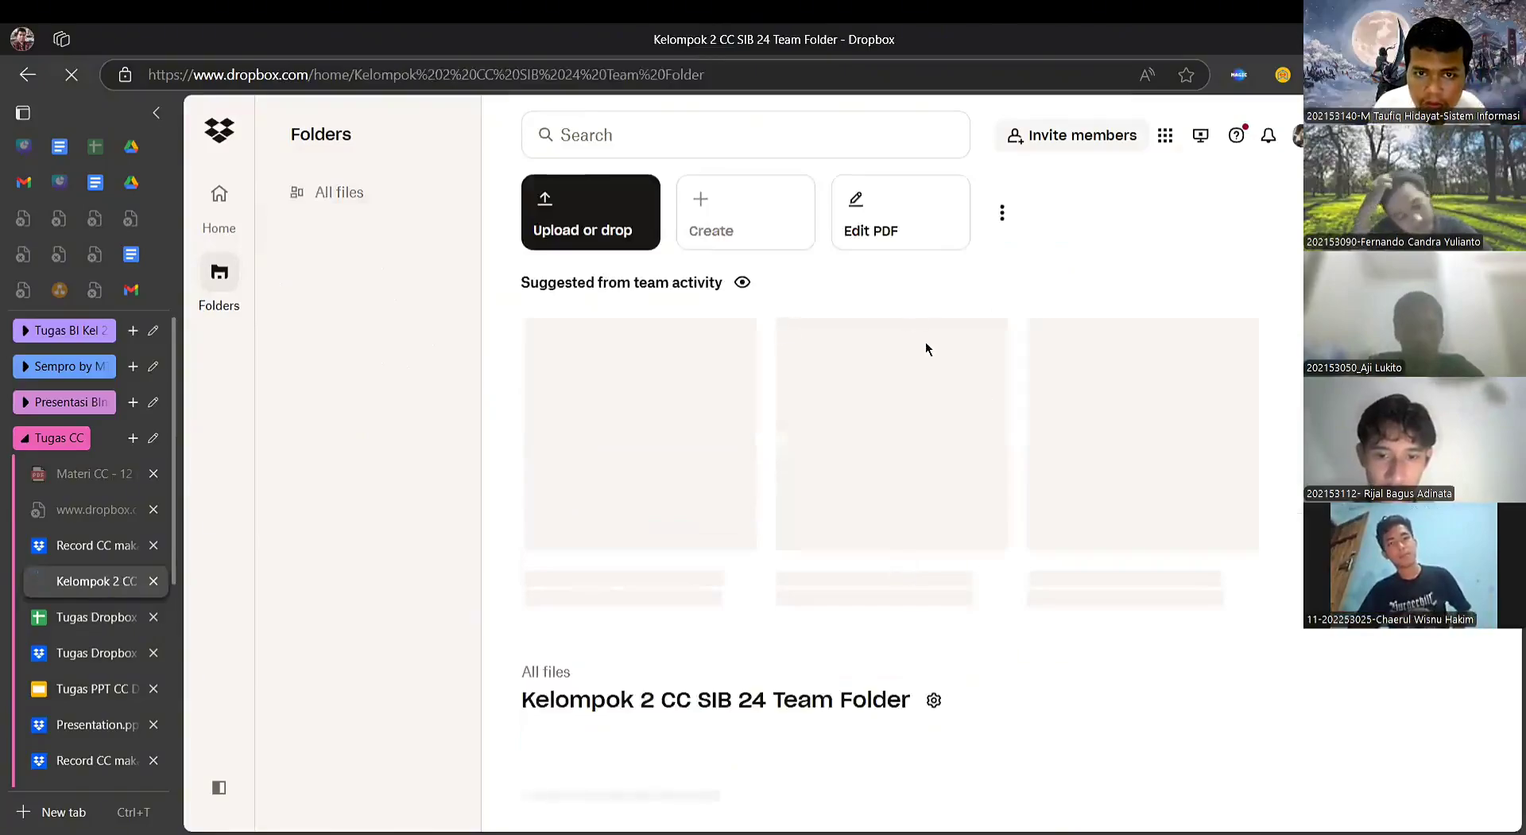
- Examine the options for editing a video, image or PDF and for signing, and look over the team folder's files
click(773, 206)
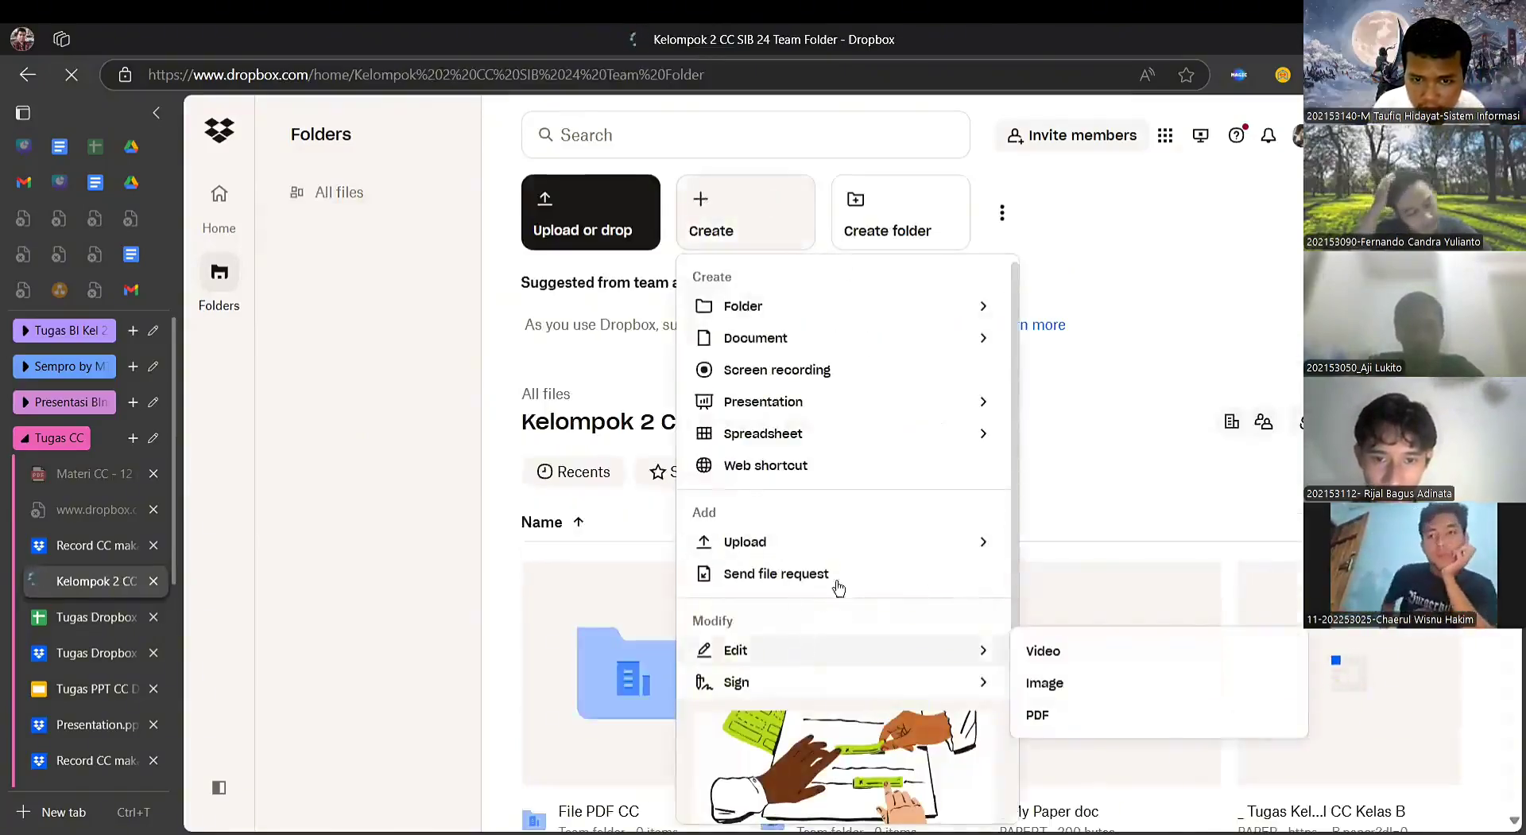
click(1071, 715)
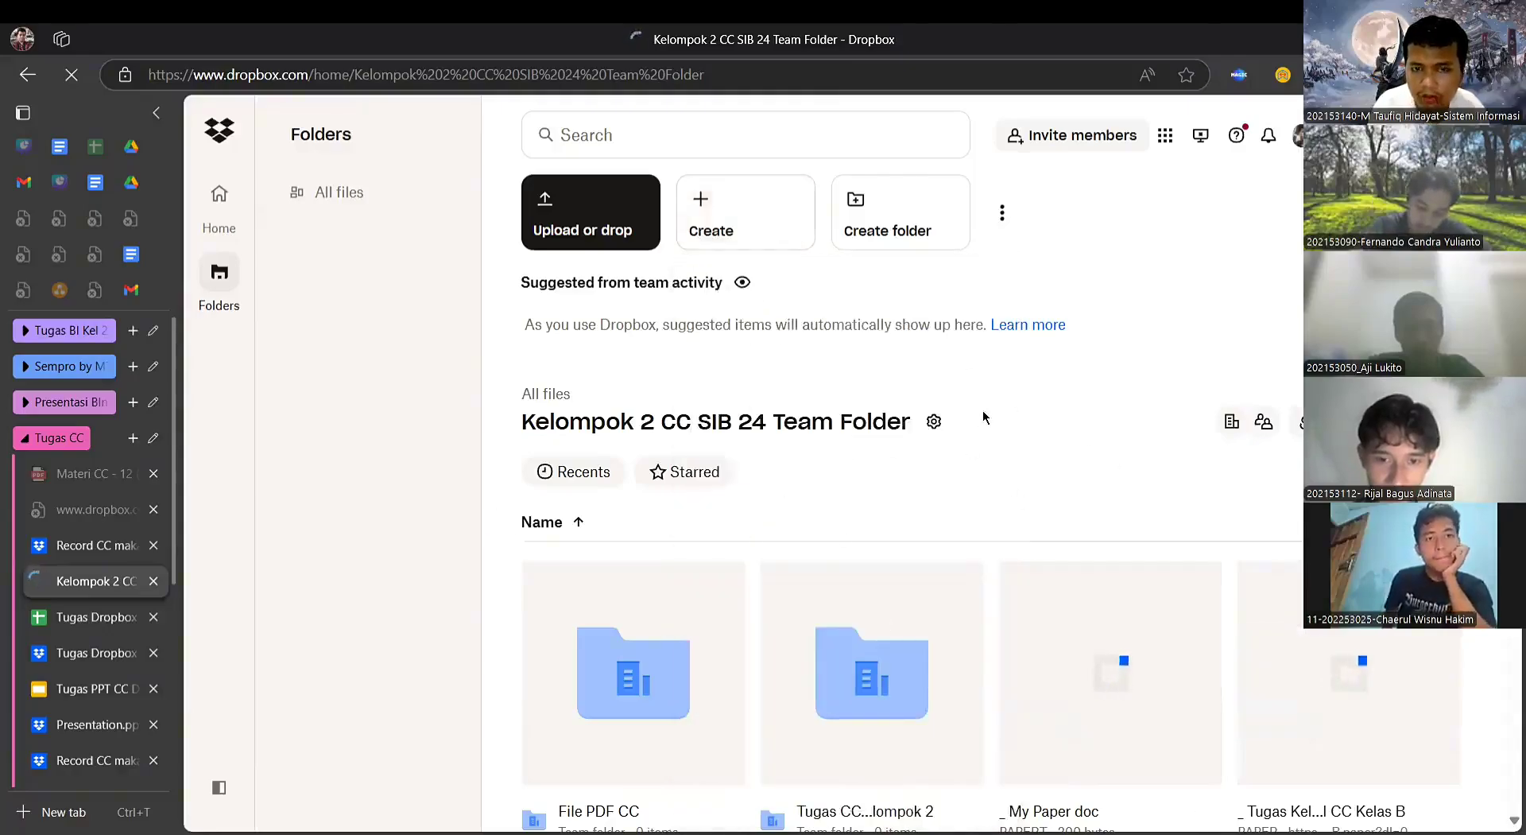
click(760, 222)
mouse_move(992, 697)
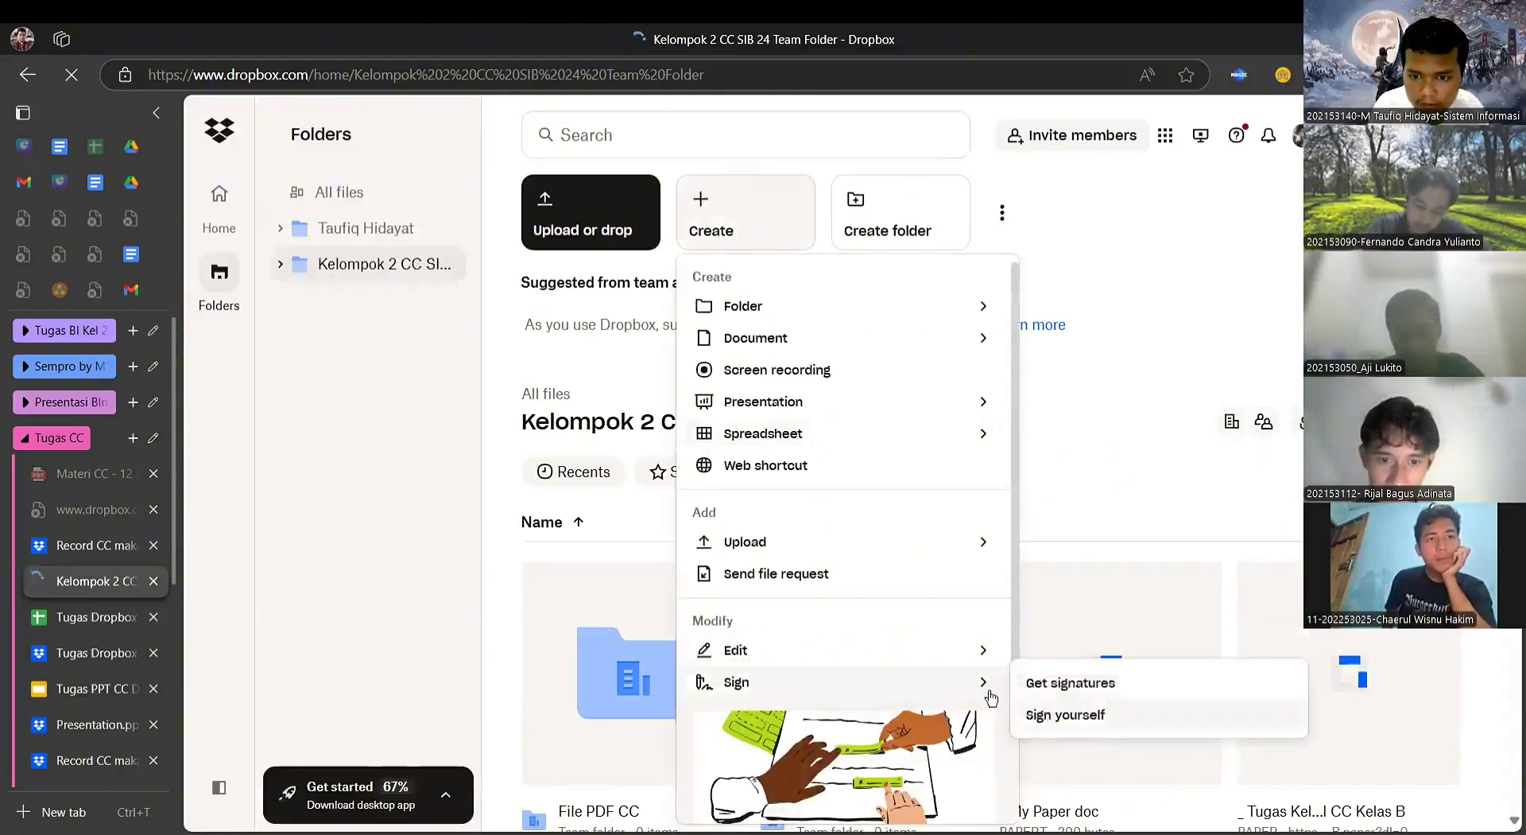
mouse_move(903, 648)
click(1038, 714)
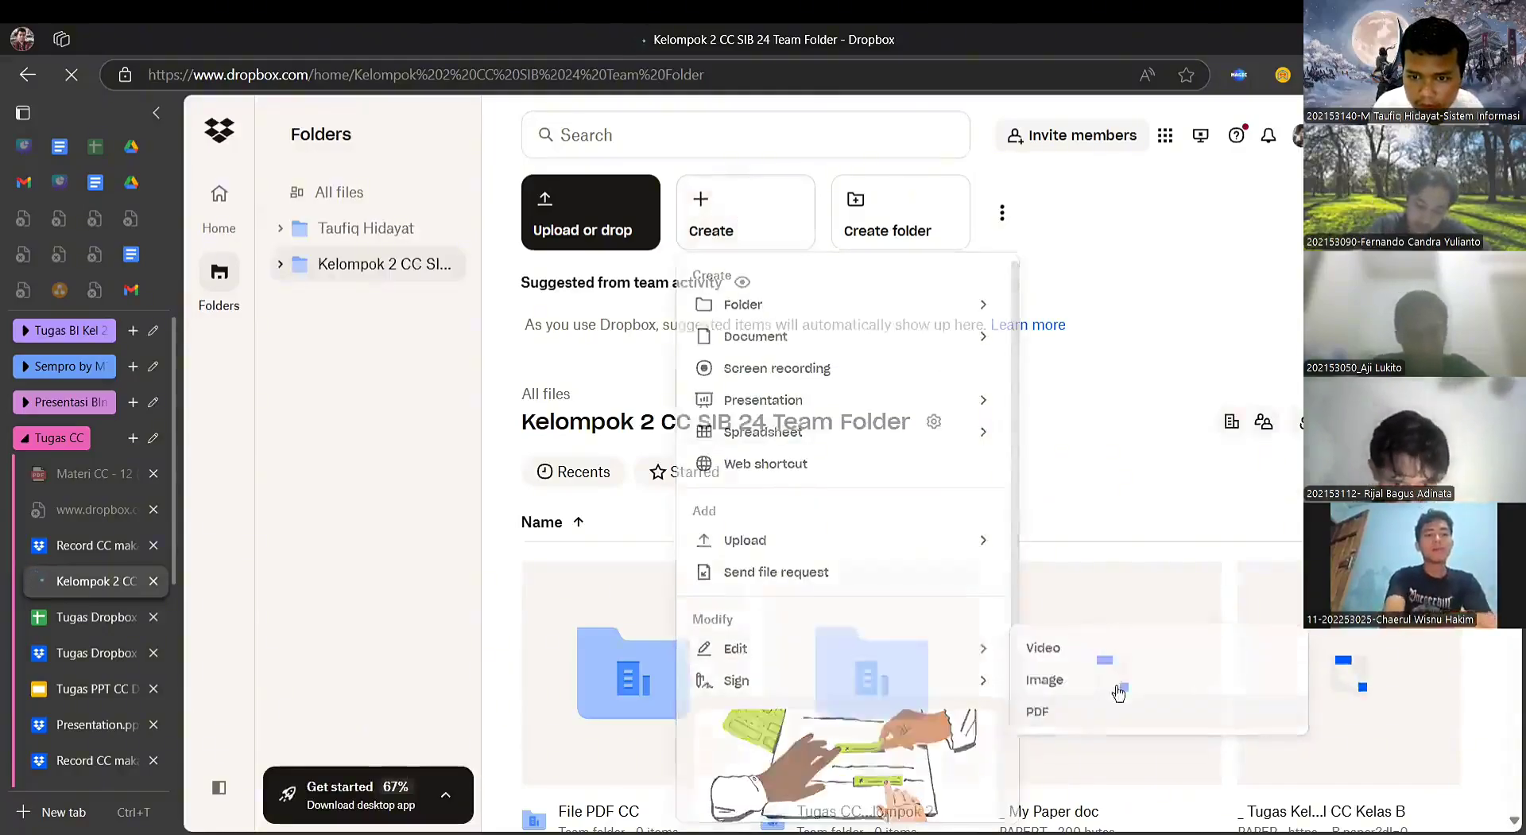
scroll(1165, 509, down, 3)
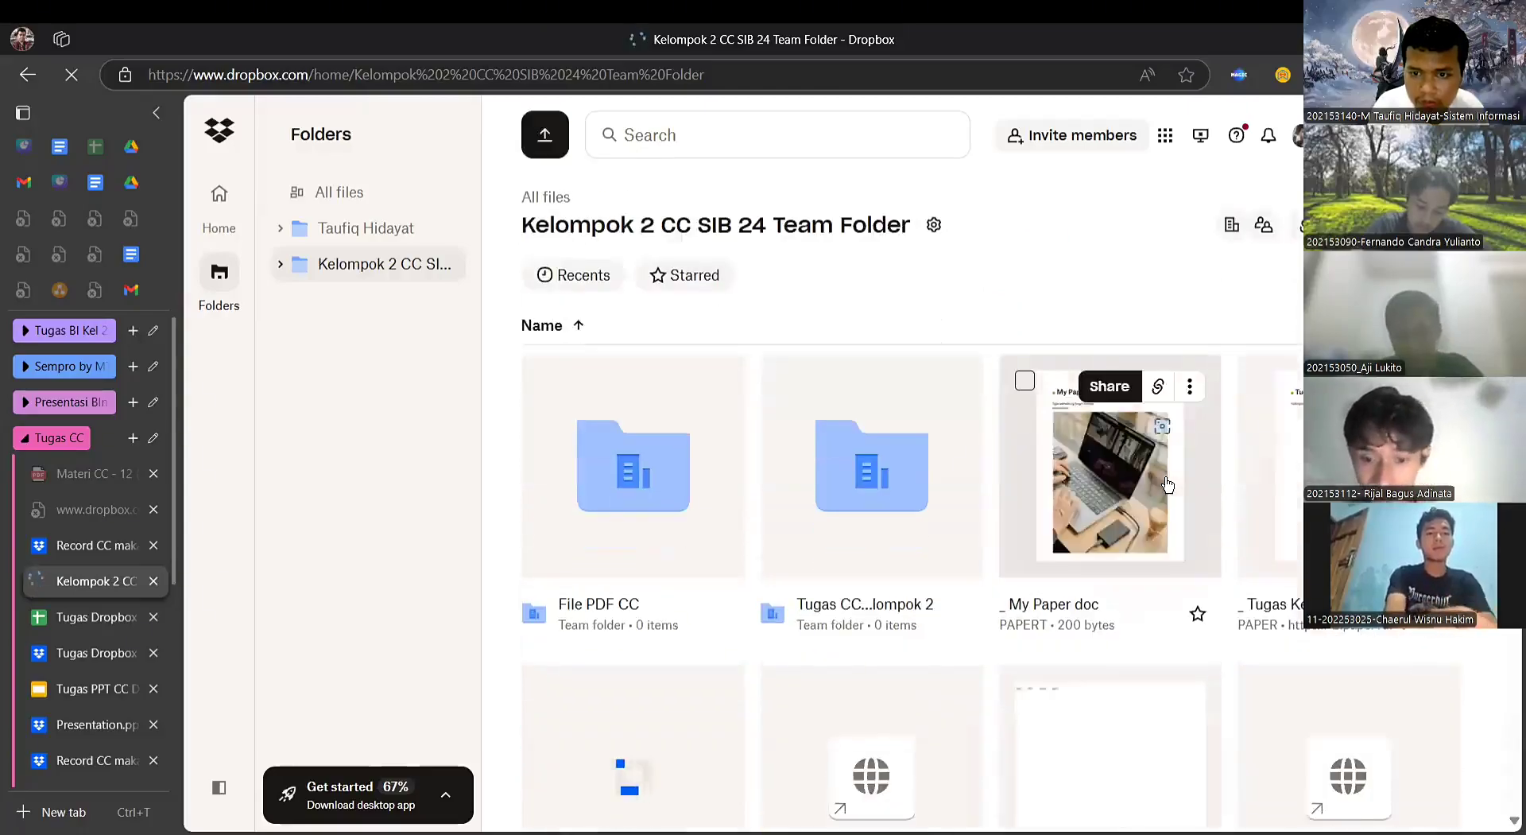
scroll(1097, 446, up, 3)
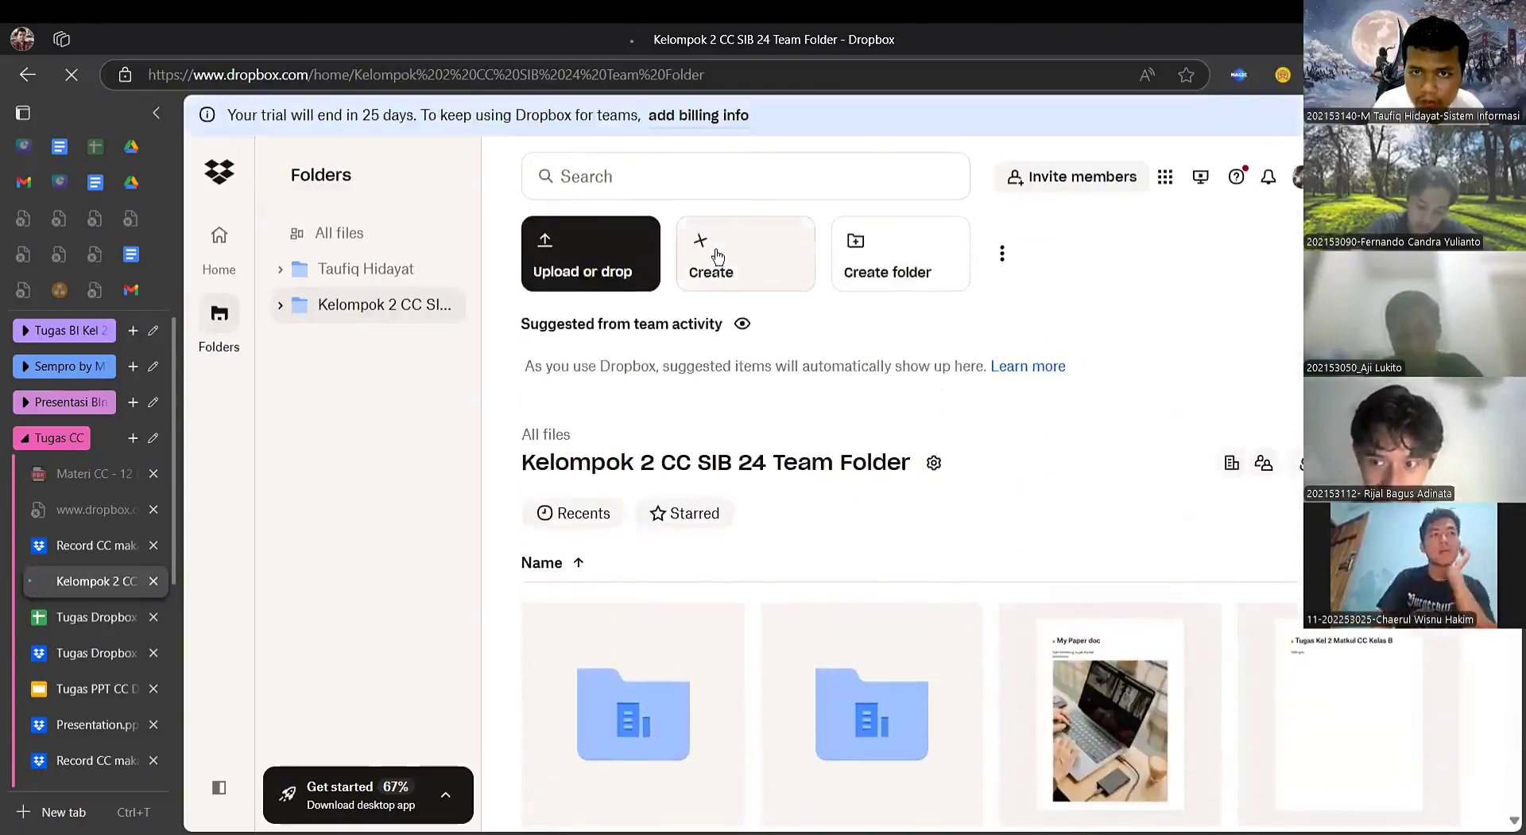
- Start a Get signatures request and select Tugas Dropbox.docx from the team folder as its file
click(718, 256)
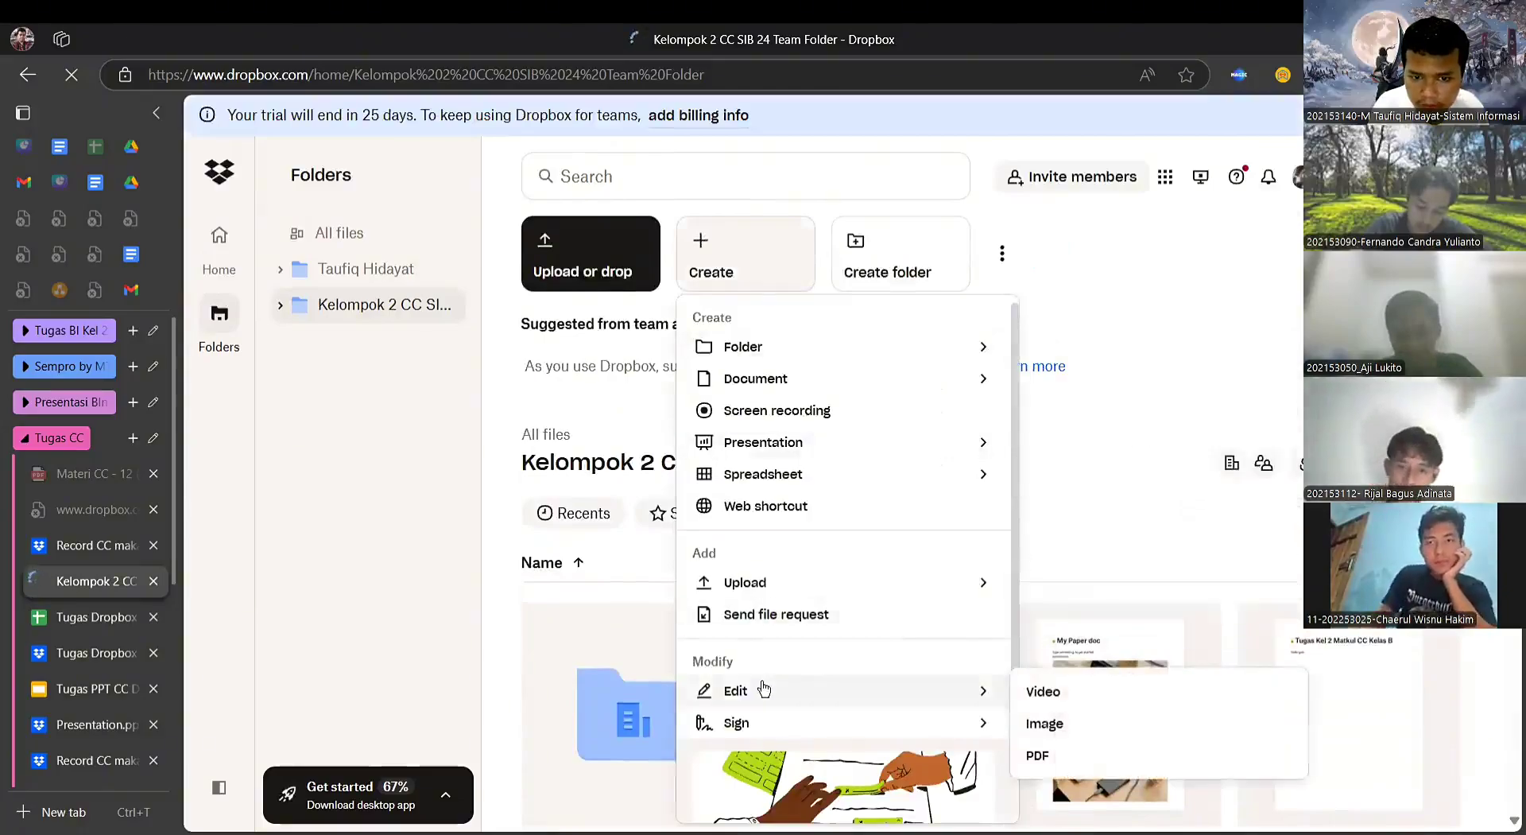
mouse_move(890, 706)
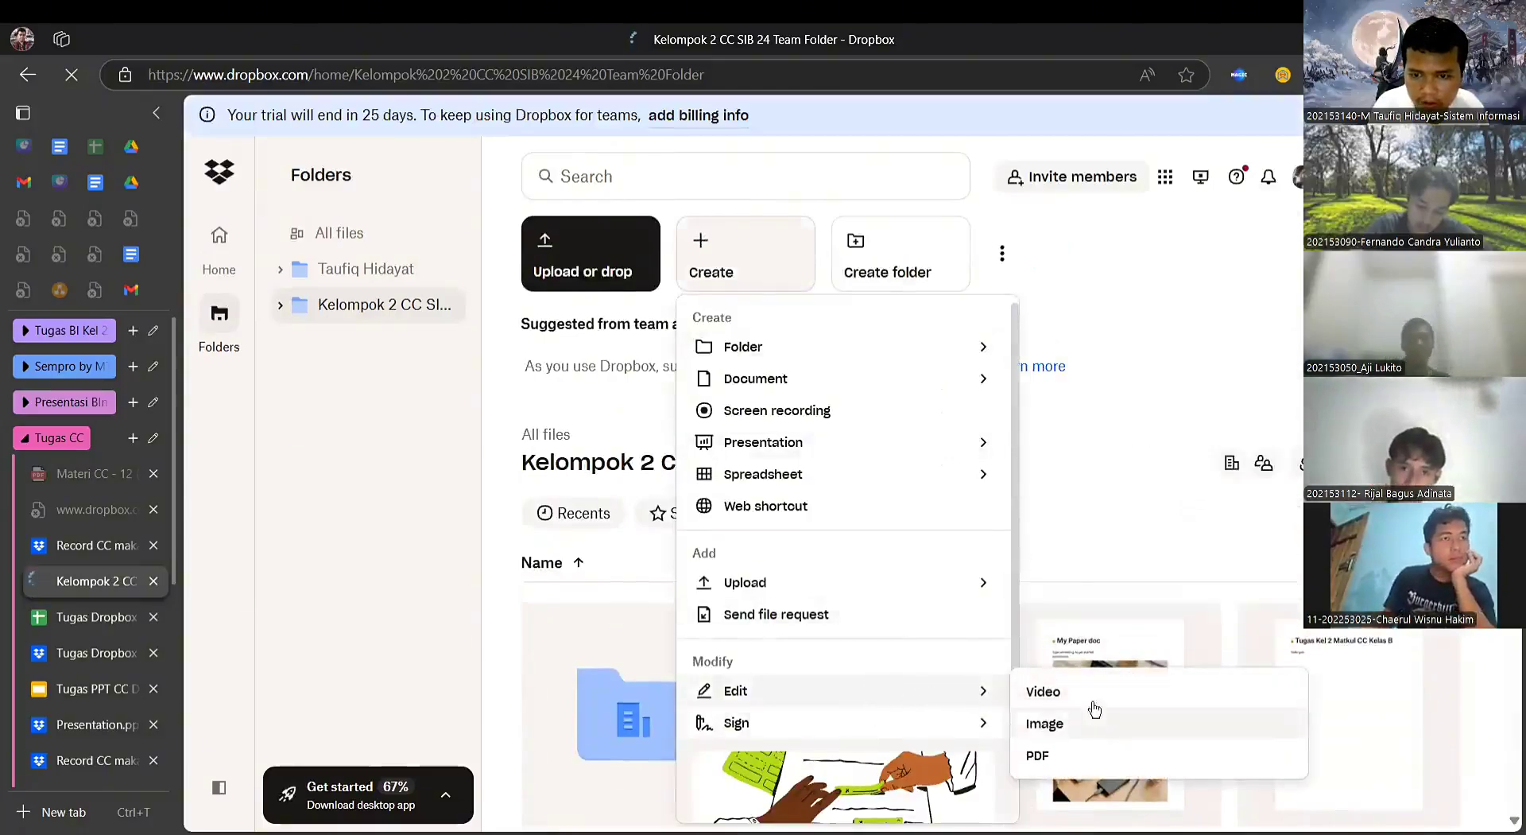
mouse_move(913, 731)
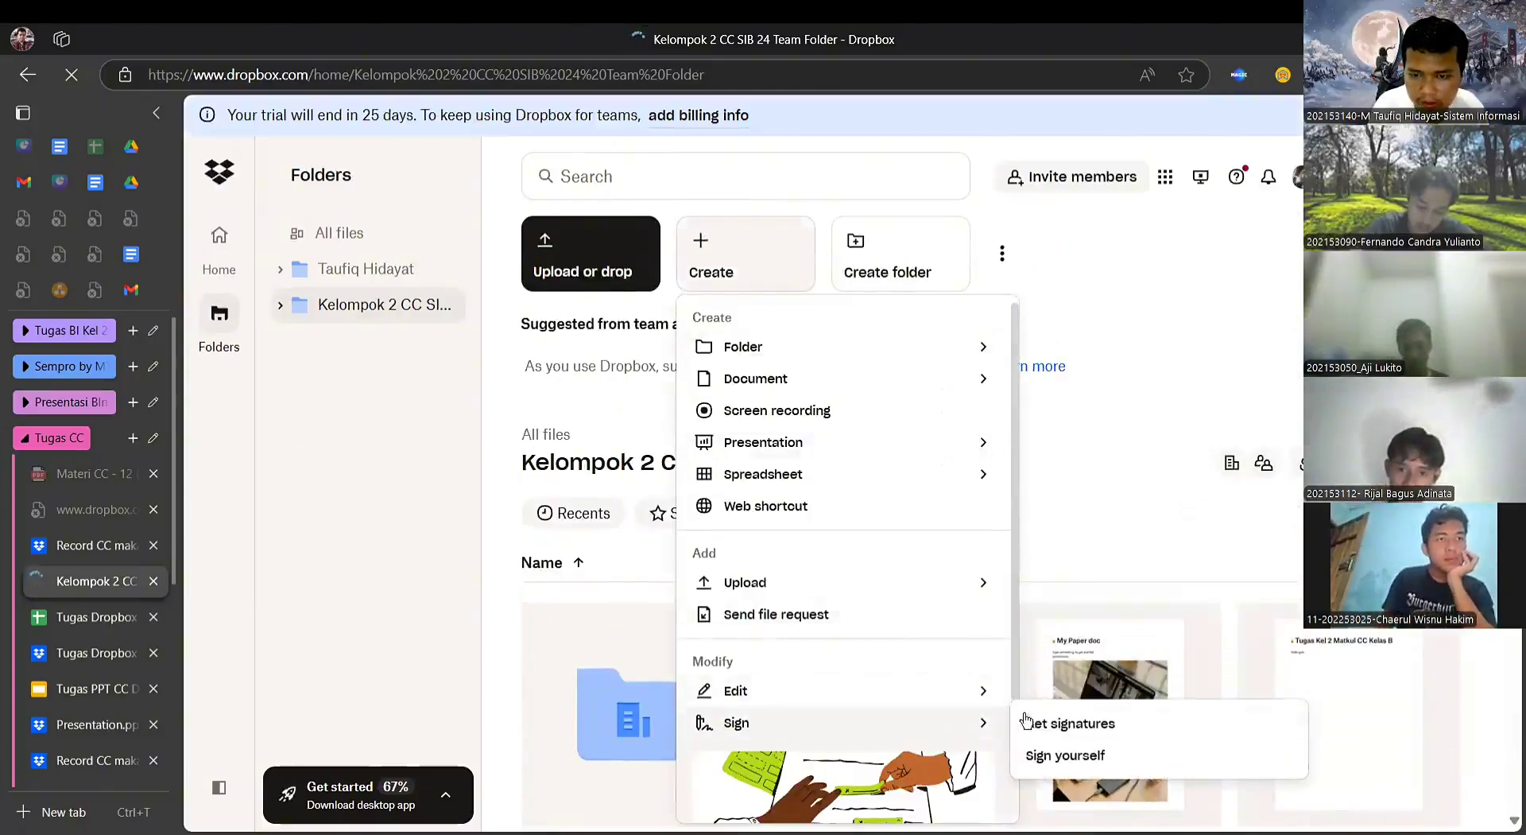
click(1105, 723)
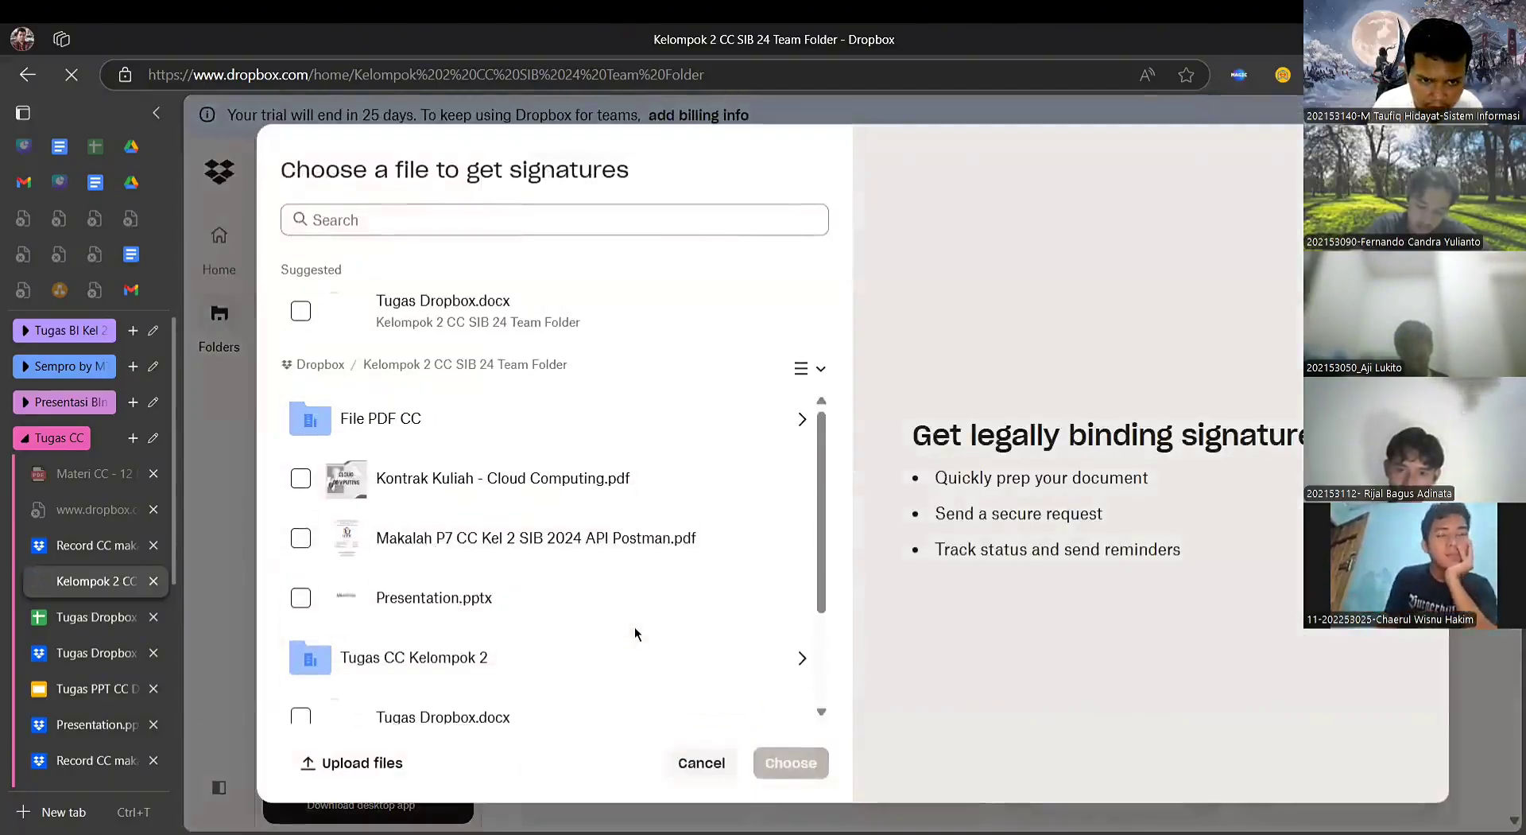
scroll(535, 607, down, 1)
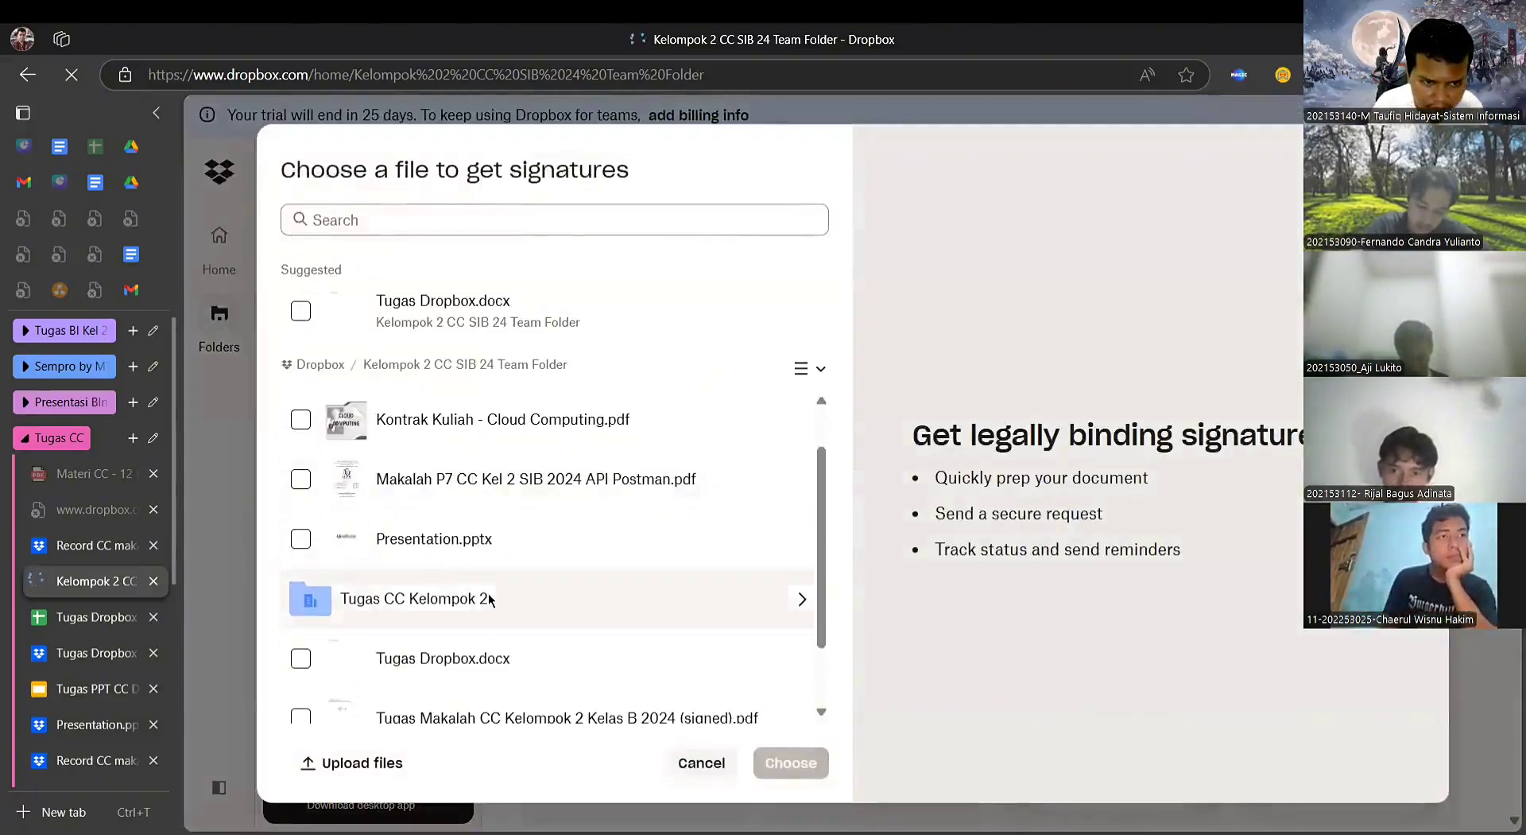
scroll(490, 600, up, 1)
scroll(421, 517, down, 2)
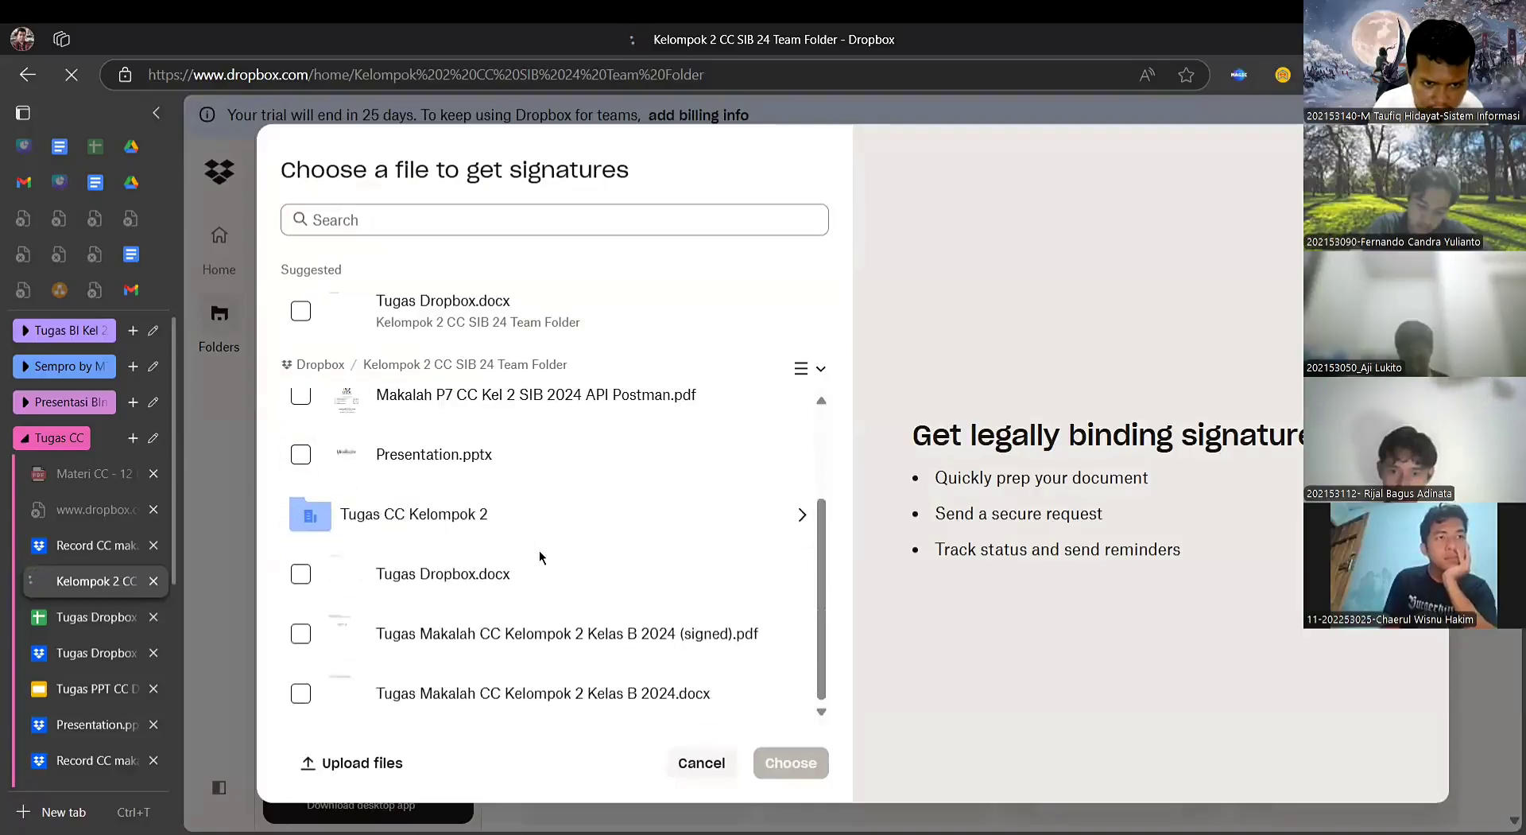
click(302, 574)
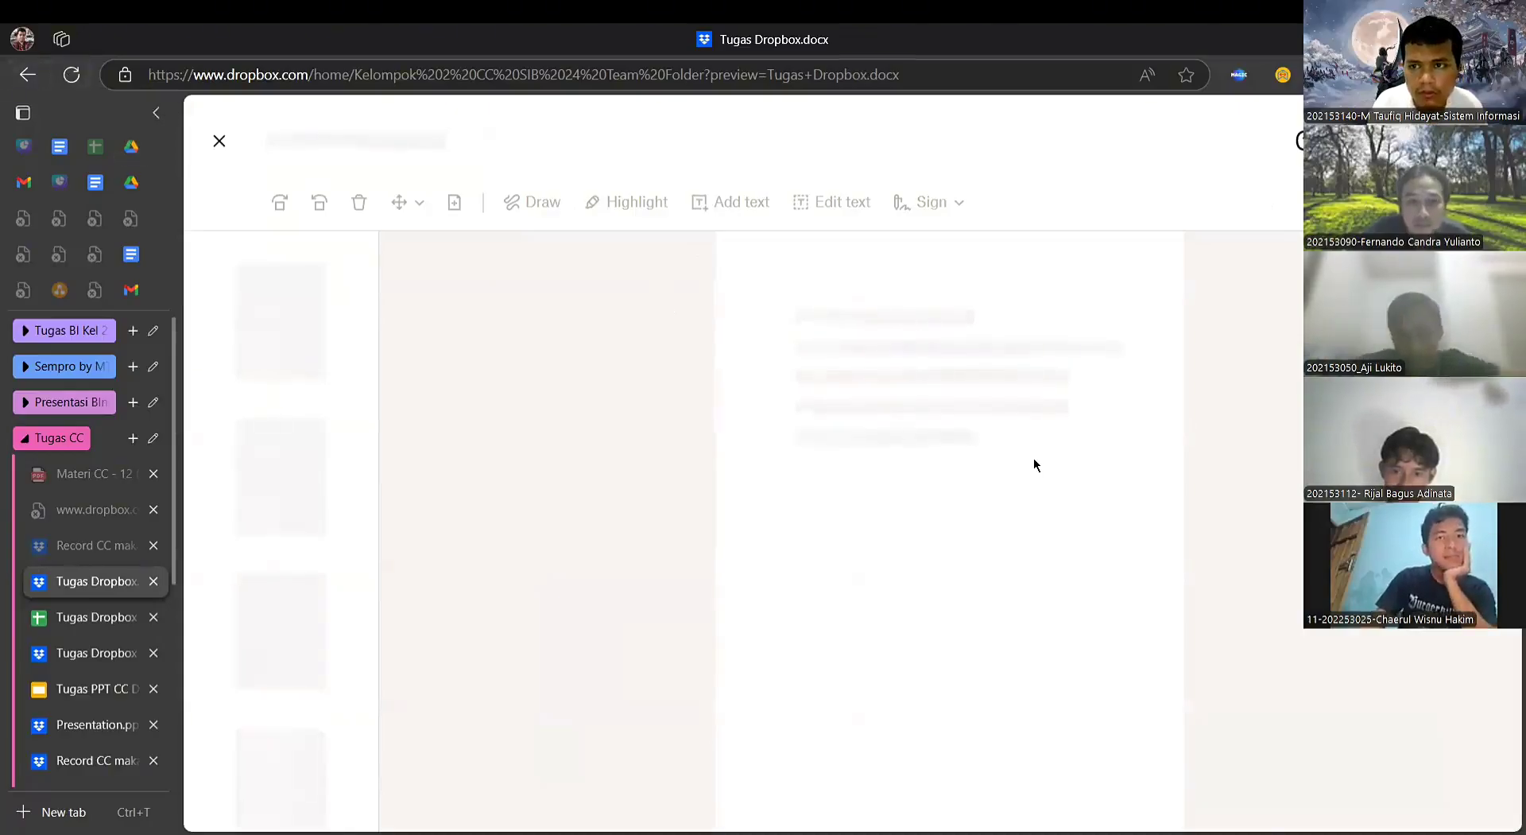
- Reload the Tugas Dropbox.docx page and start signing the document with Sign yourself
click(70, 76)
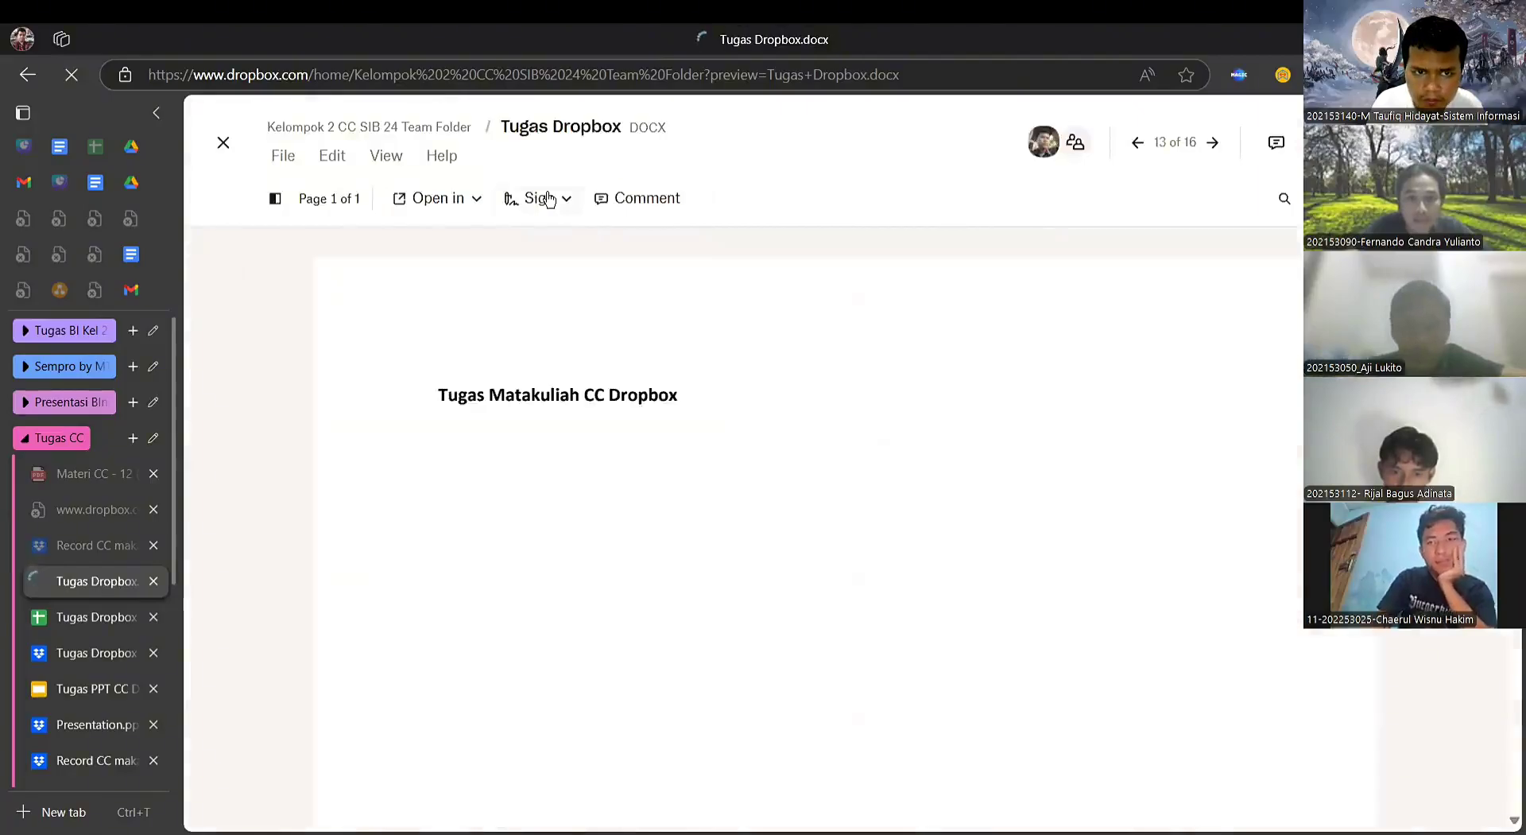
click(564, 201)
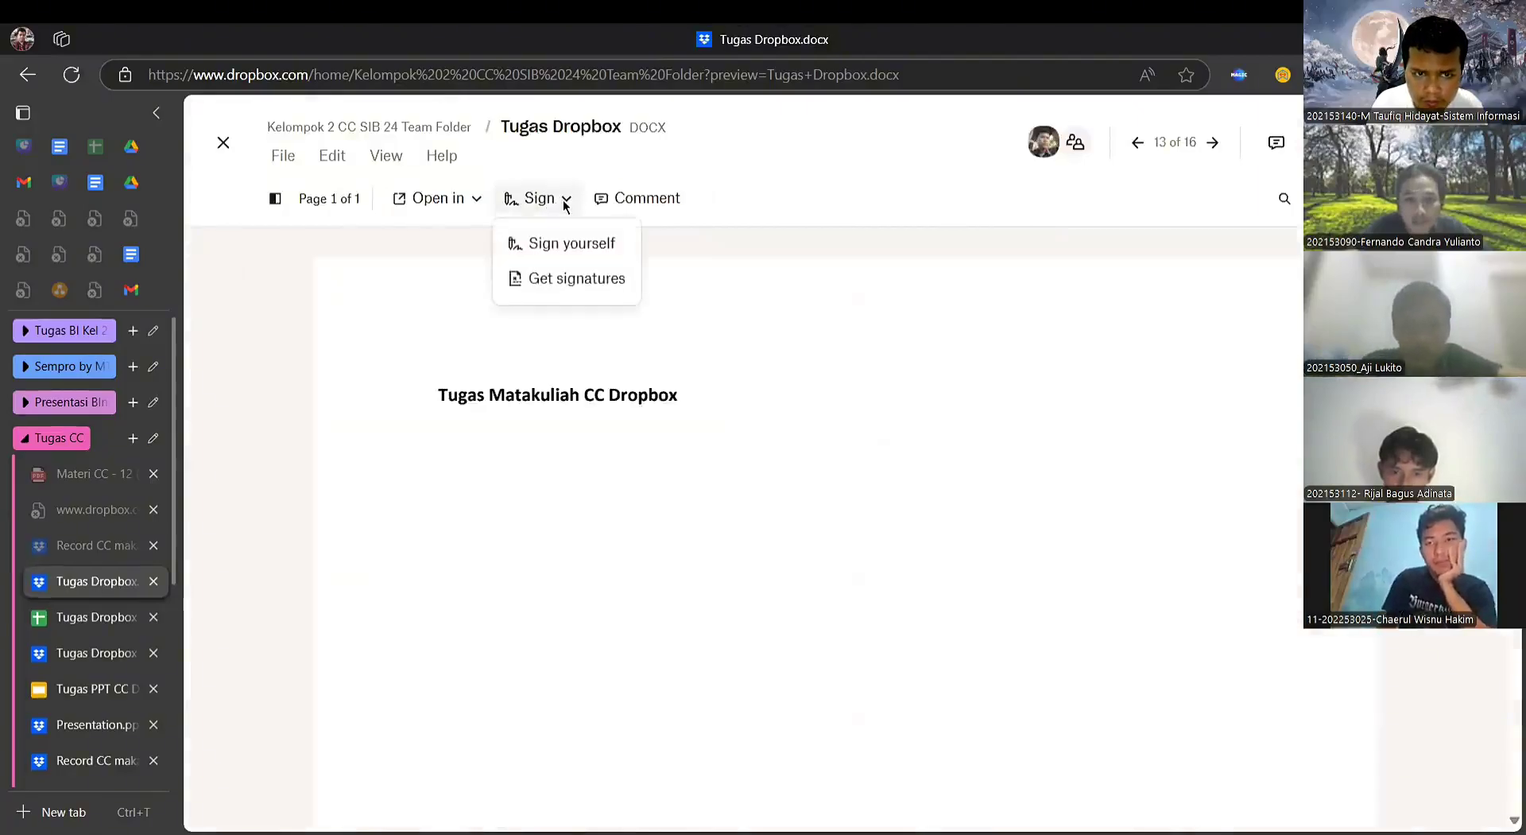
click(585, 242)
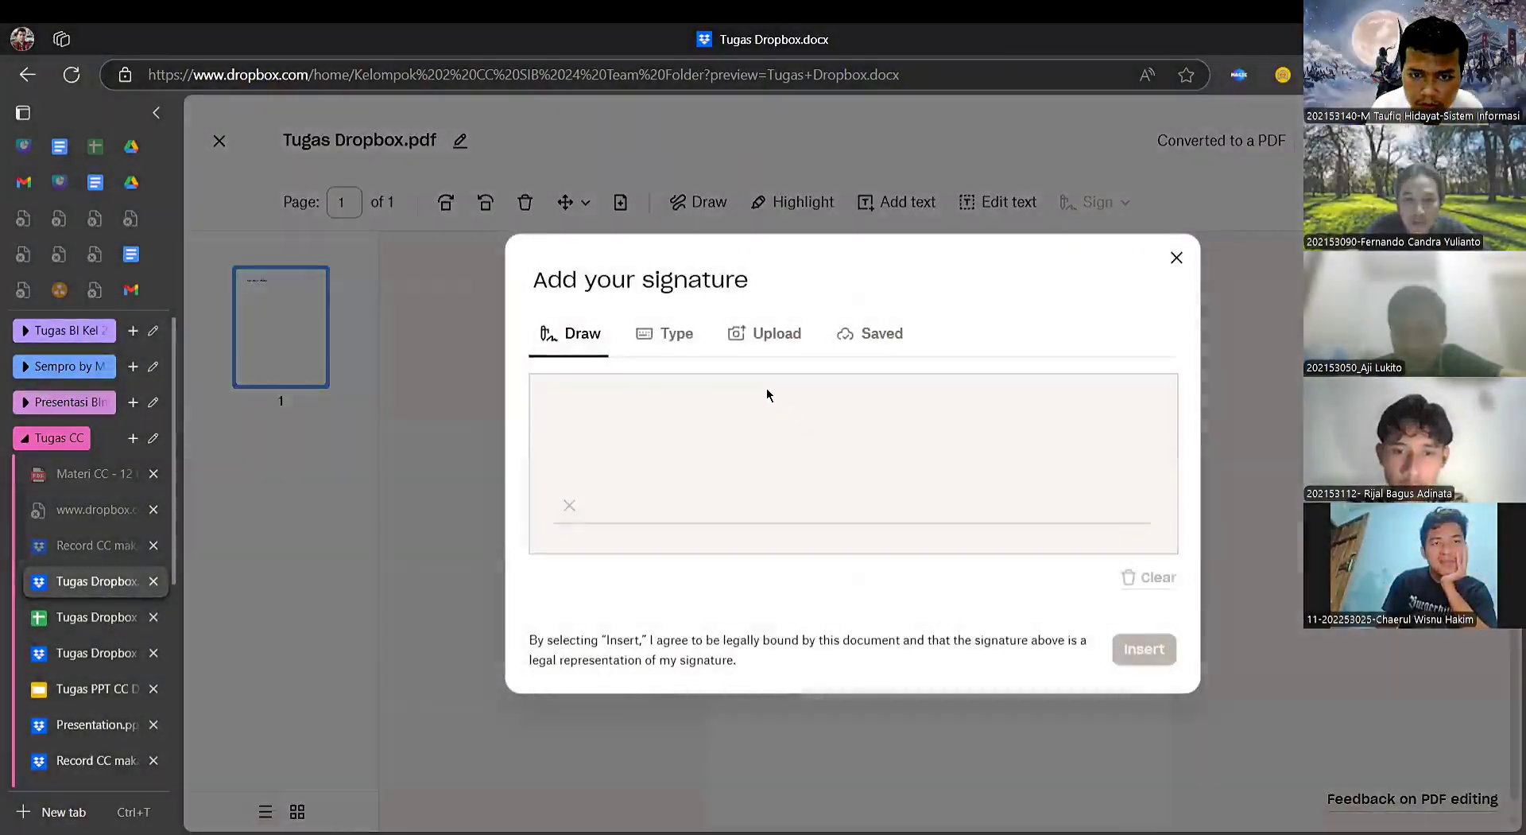
- Draw a handwritten signature, insert it below the heading on the page and save the signed PDF
drag(767, 388, 975, 385)
mouse_move(874, 392)
mouse_down()
mouse_move(933, 427)
mouse_move(937, 457)
mouse_up()
mouse_move(830, 445)
mouse_down()
mouse_move(855, 434)
mouse_move(869, 475)
mouse_up()
click(1145, 650)
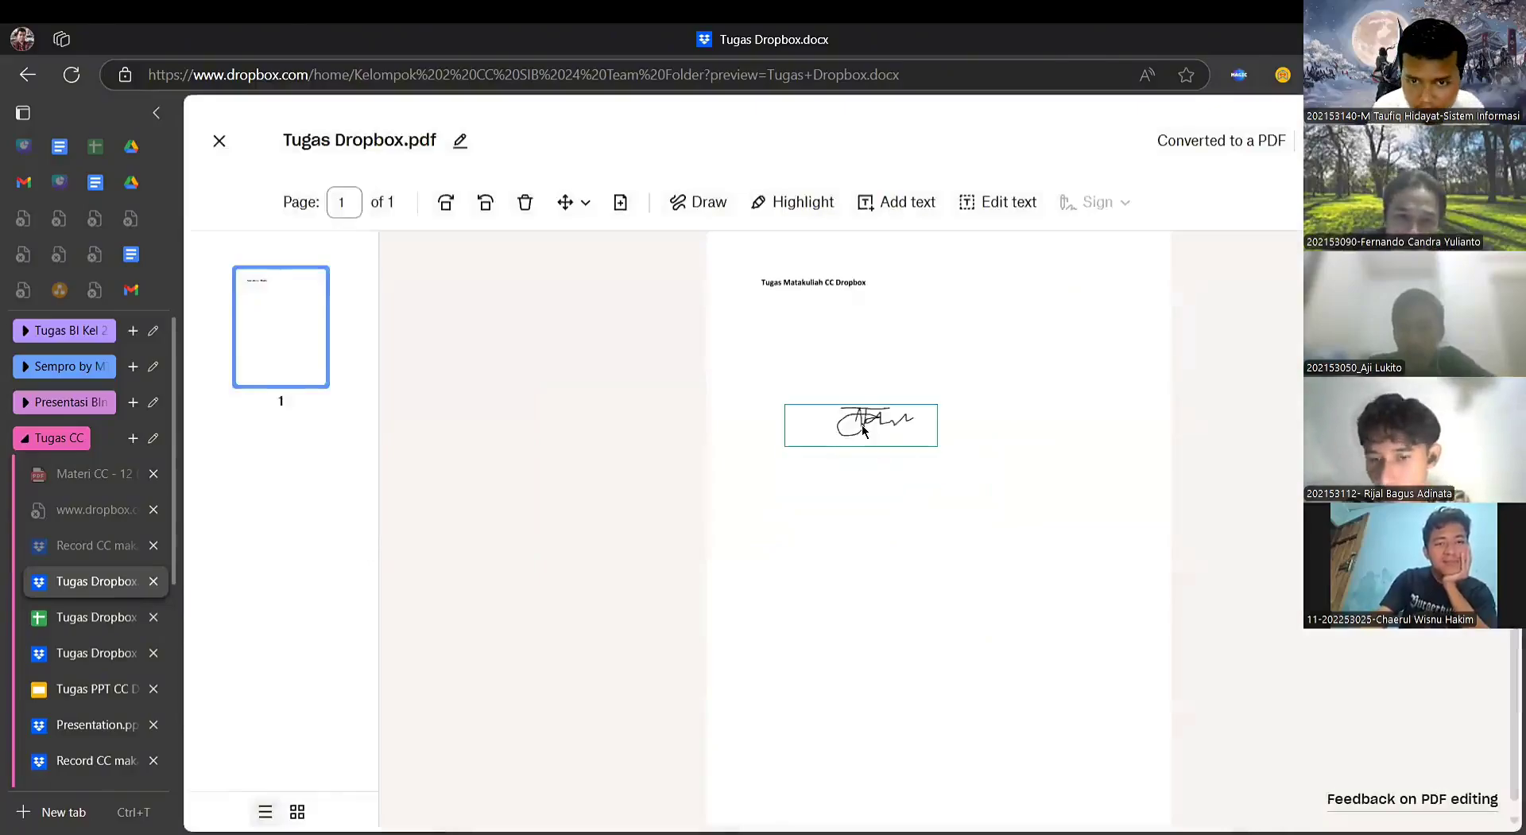
click(862, 426)
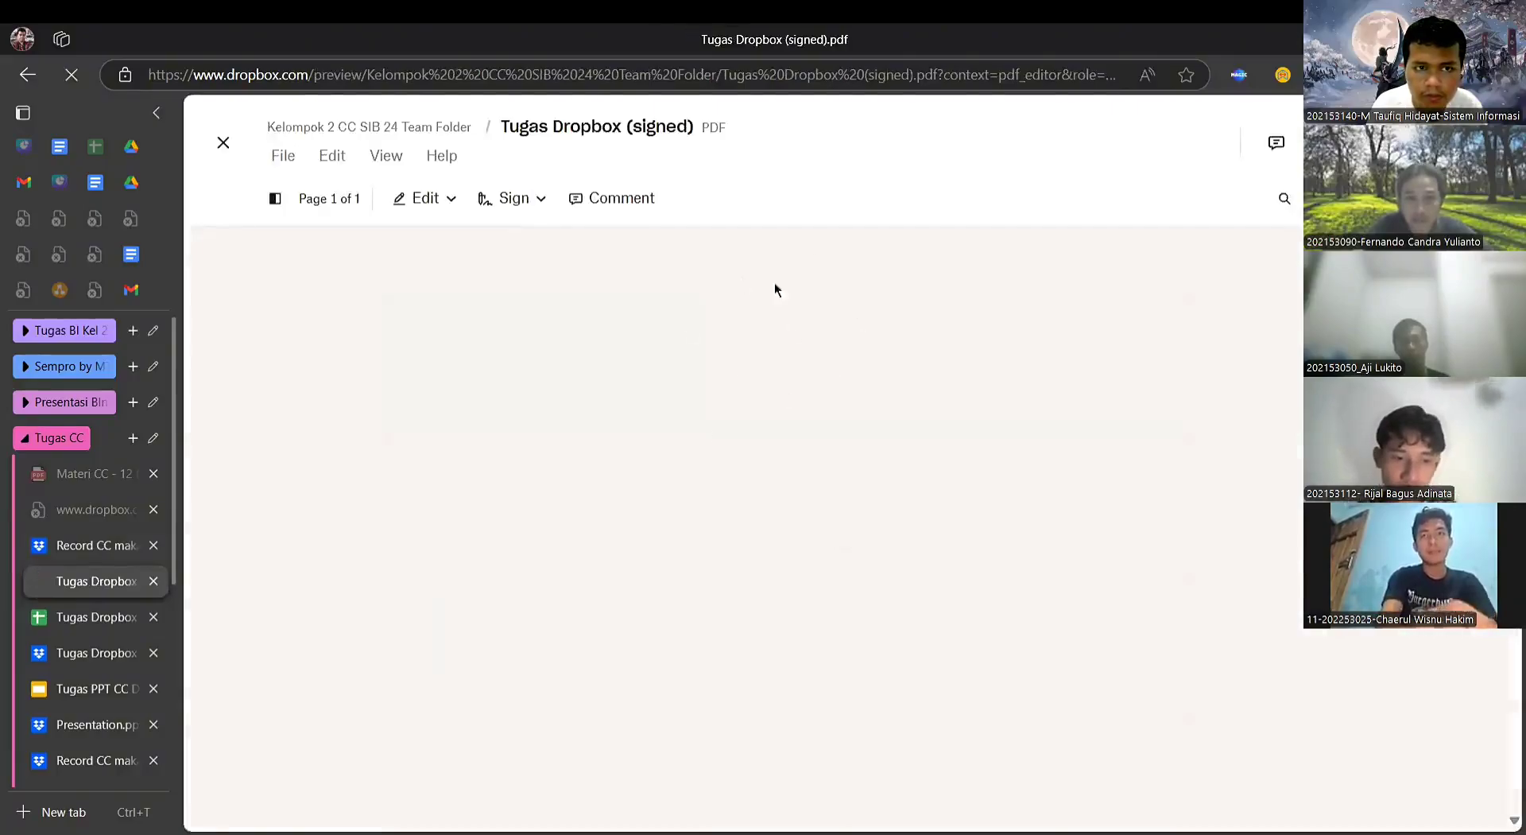
- Look over the signed Tugas Dropbox PDF, return to the team folder and go to the Home page
scroll(968, 570, down, 3)
scroll(876, 448, up, 2)
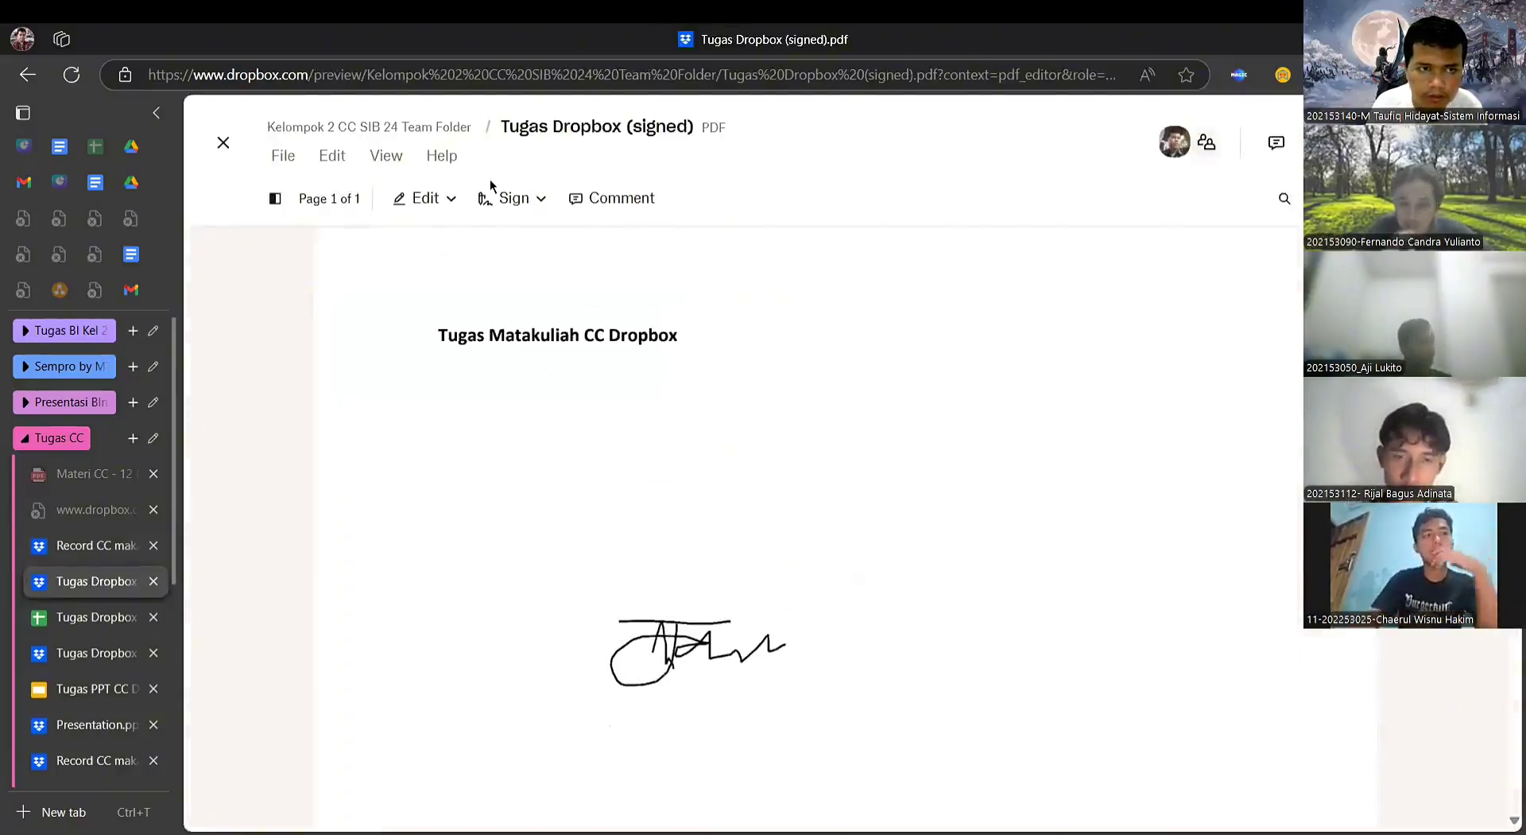
click(29, 74)
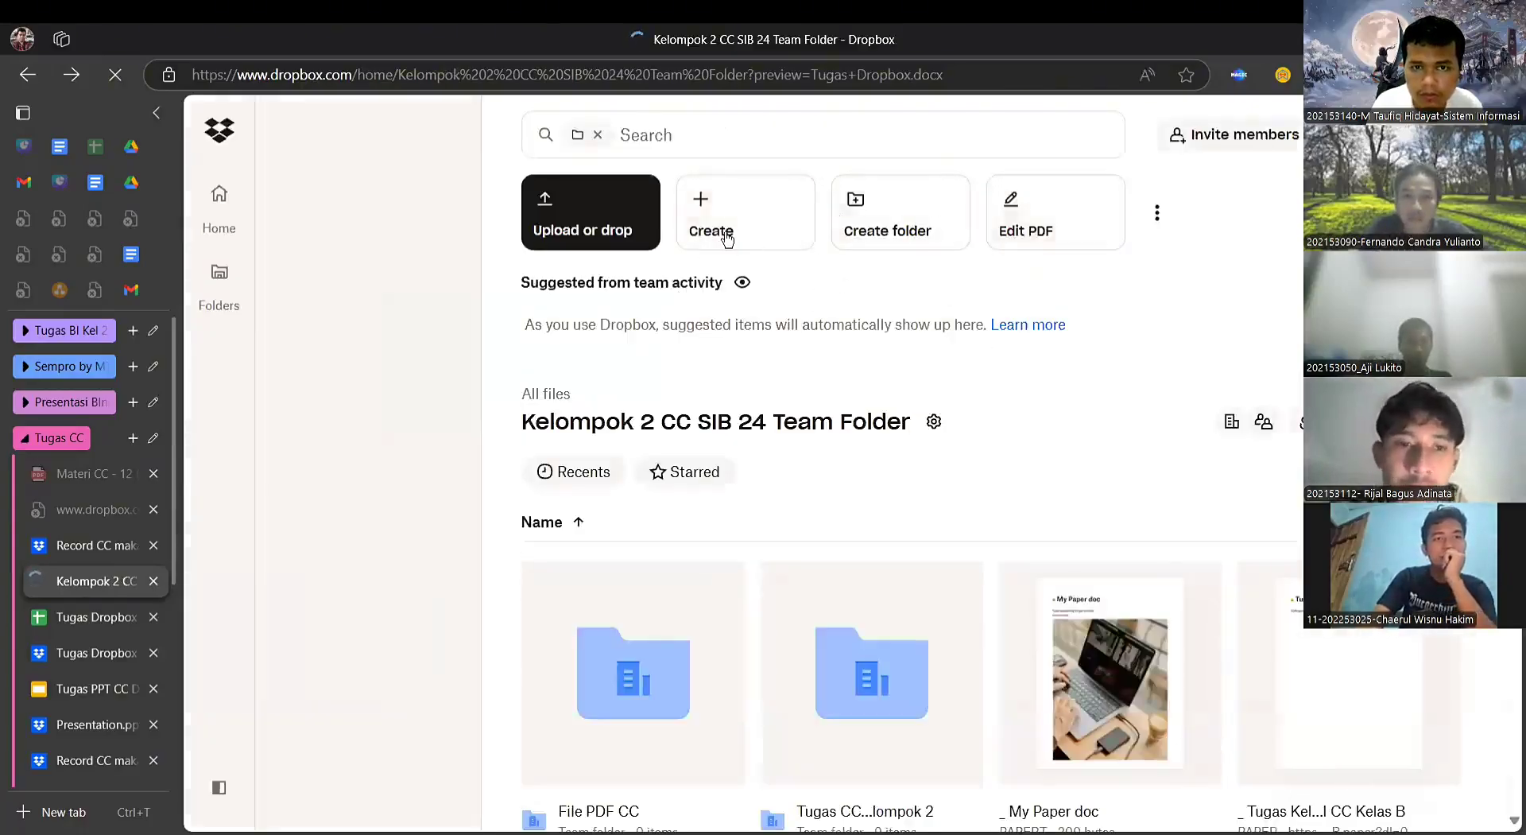
click(201, 217)
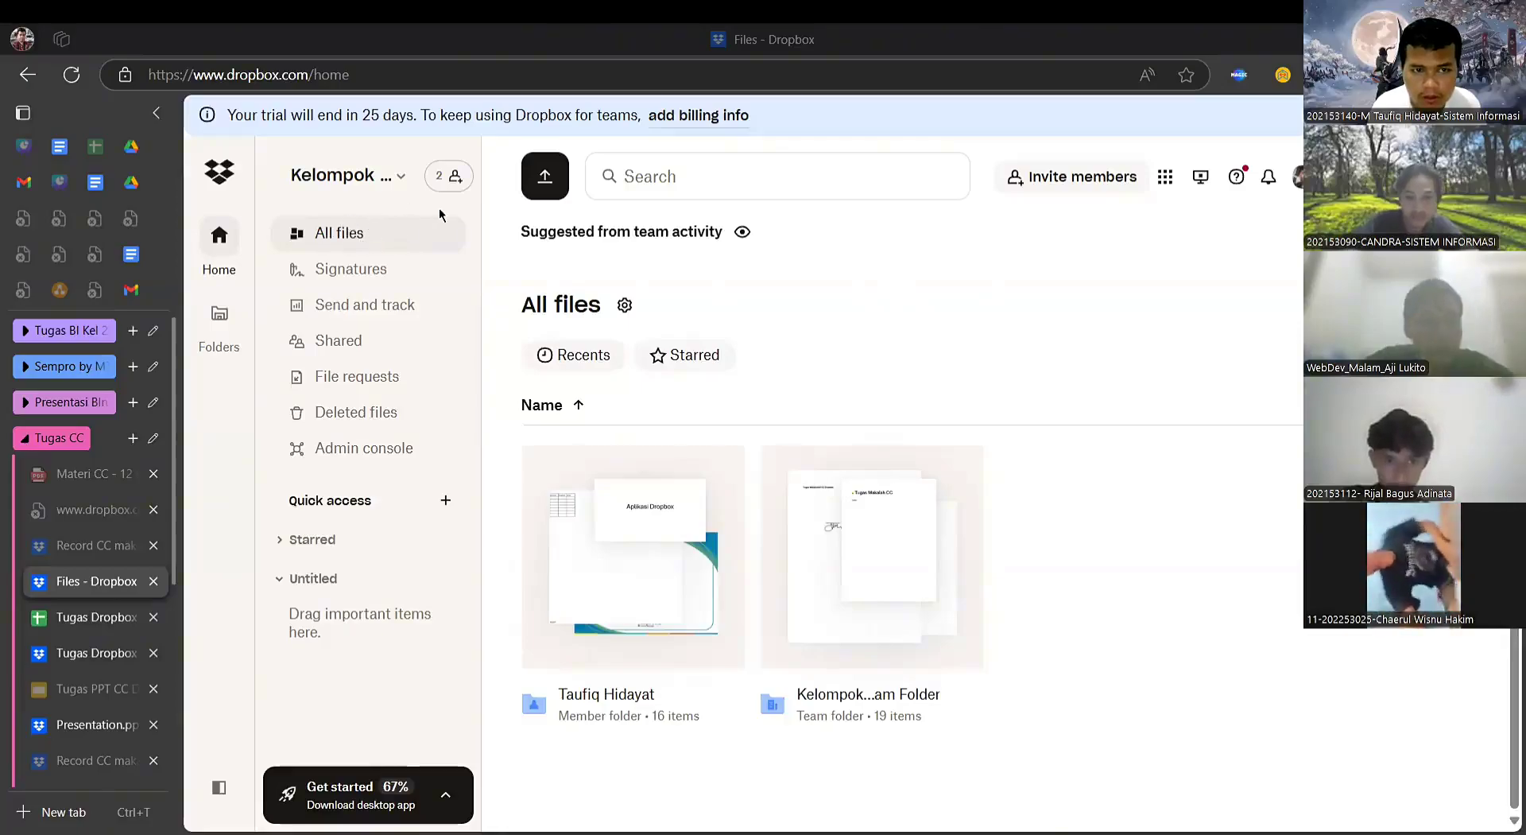
- Examine the starred and recent items under All files, browsing through the recent files and folders
click(382, 232)
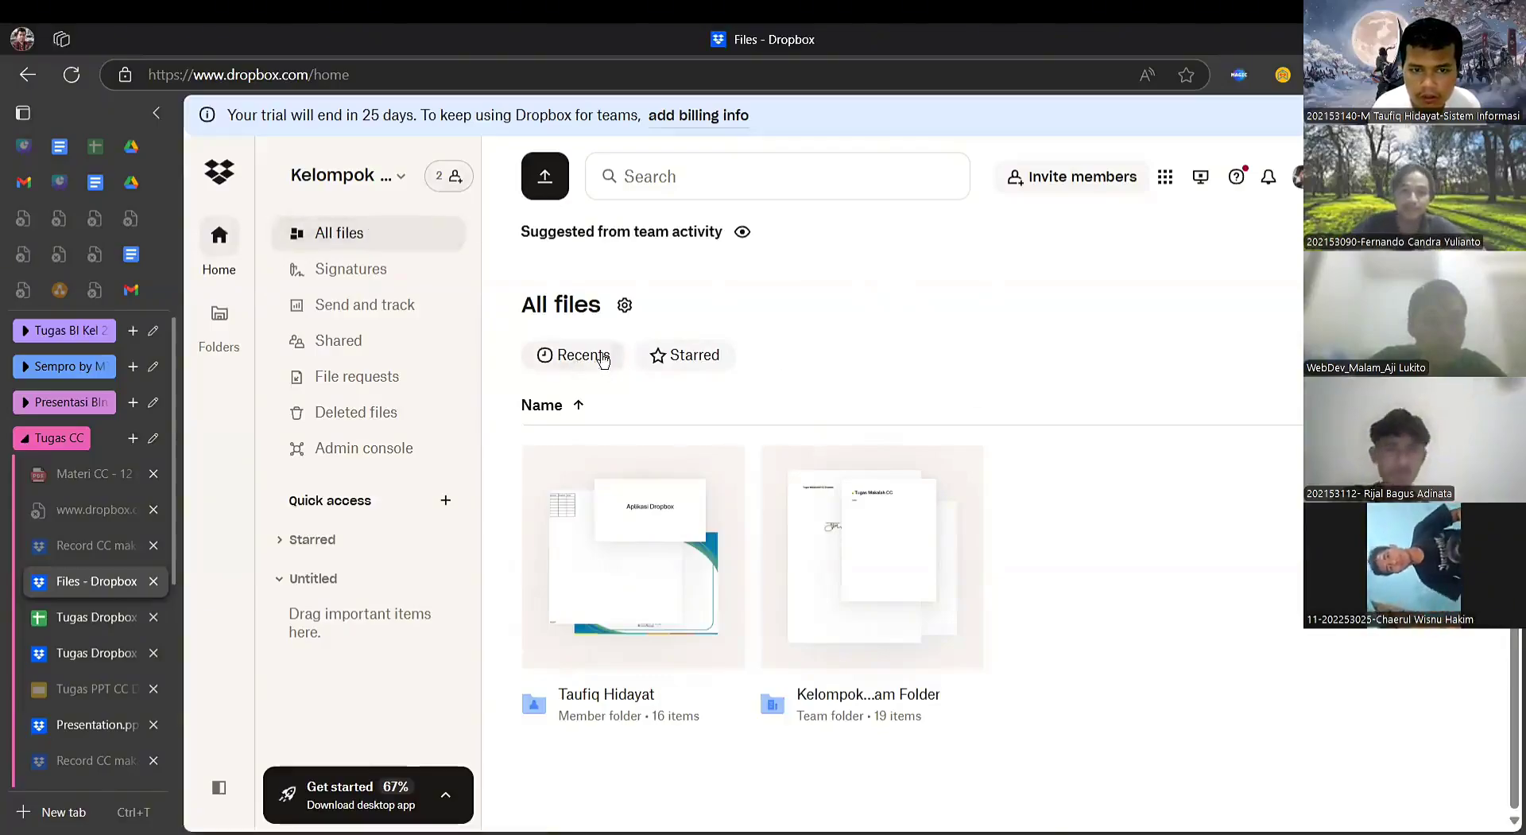
click(585, 361)
click(670, 364)
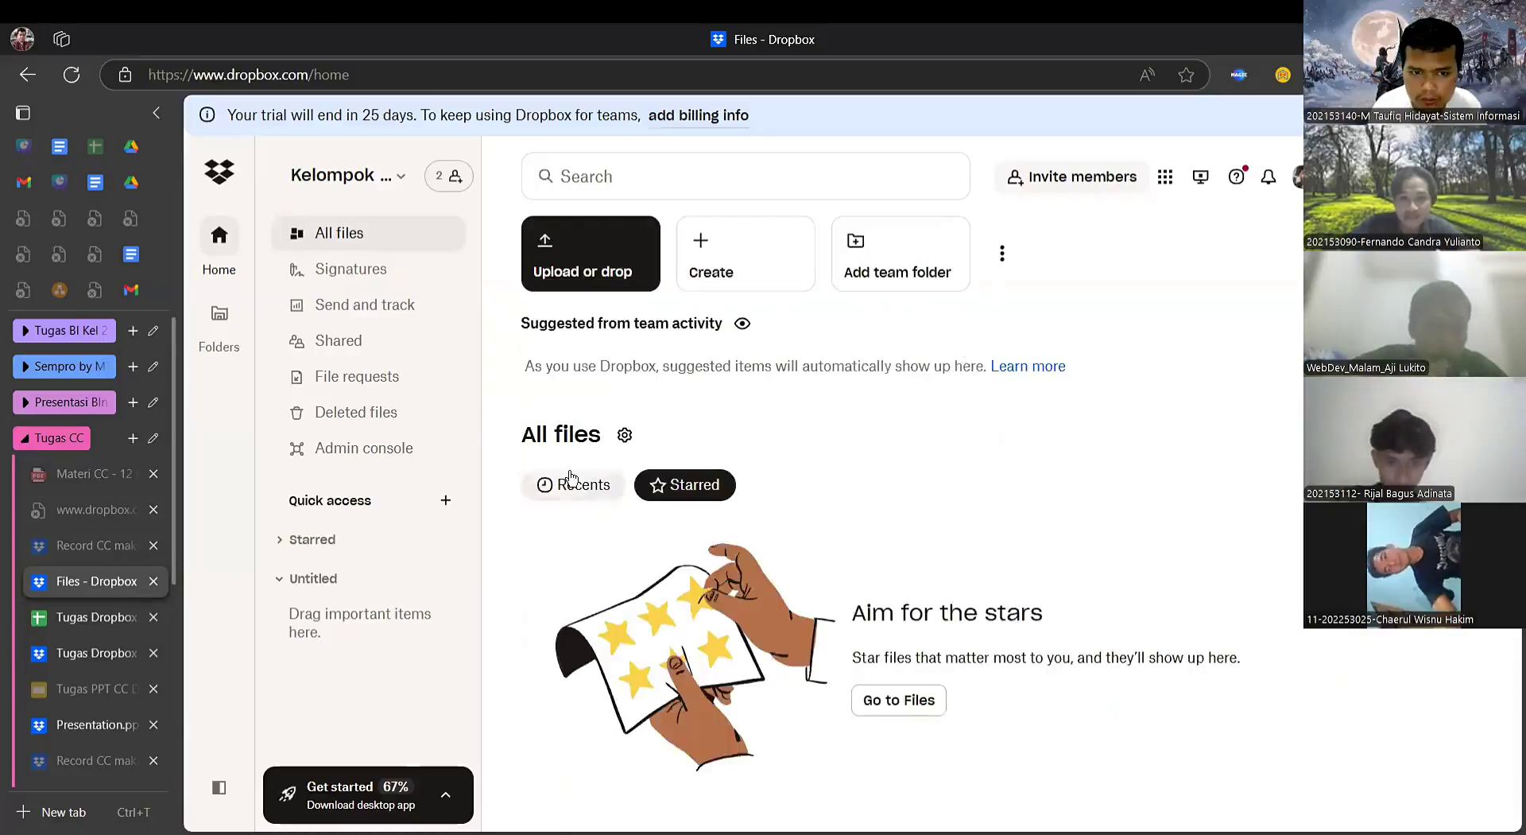
click(571, 479)
scroll(875, 471, down, 2)
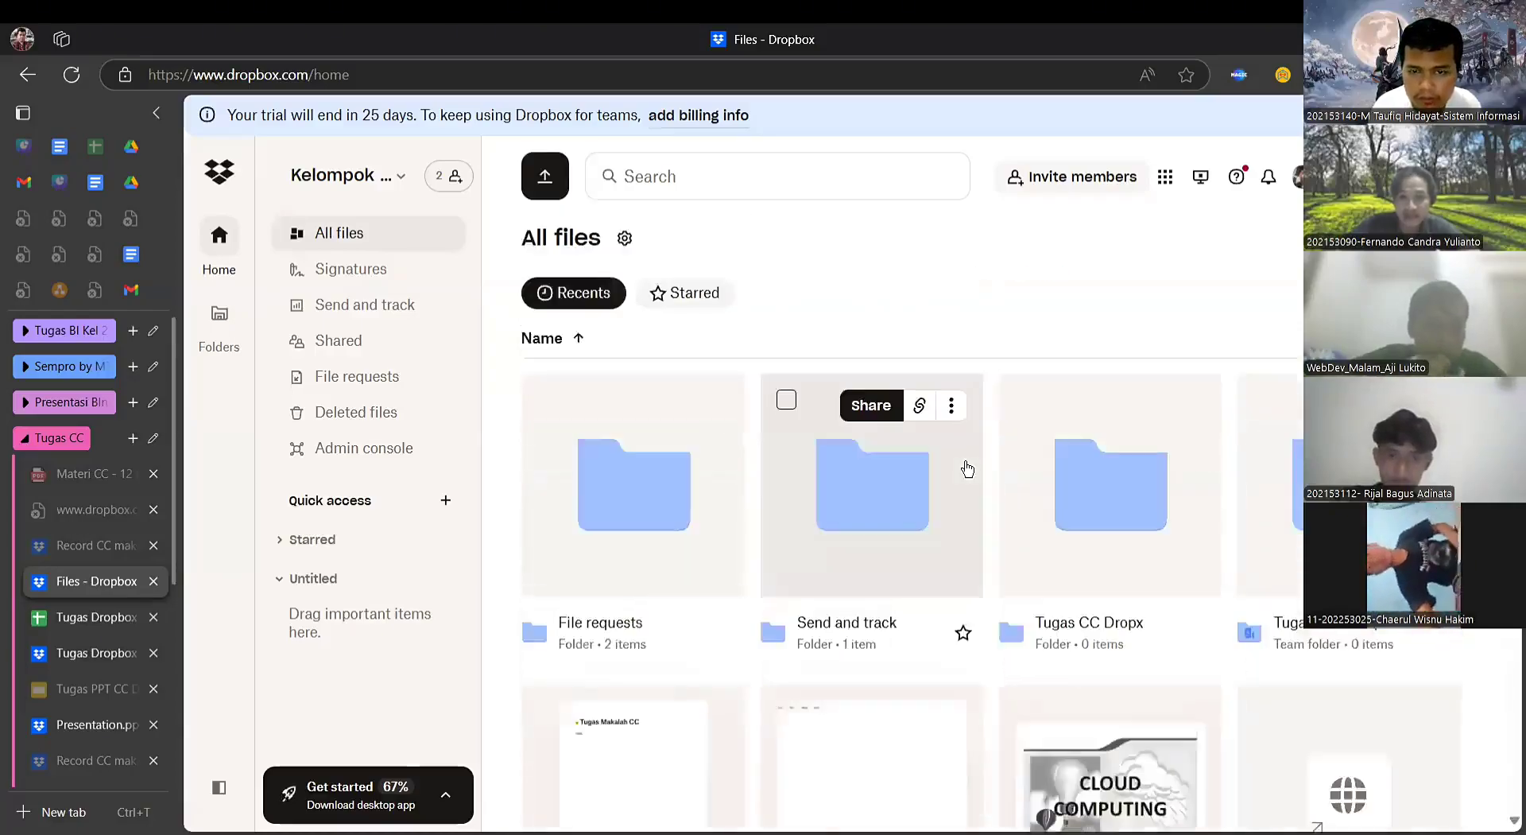
scroll(1011, 517, down, 5)
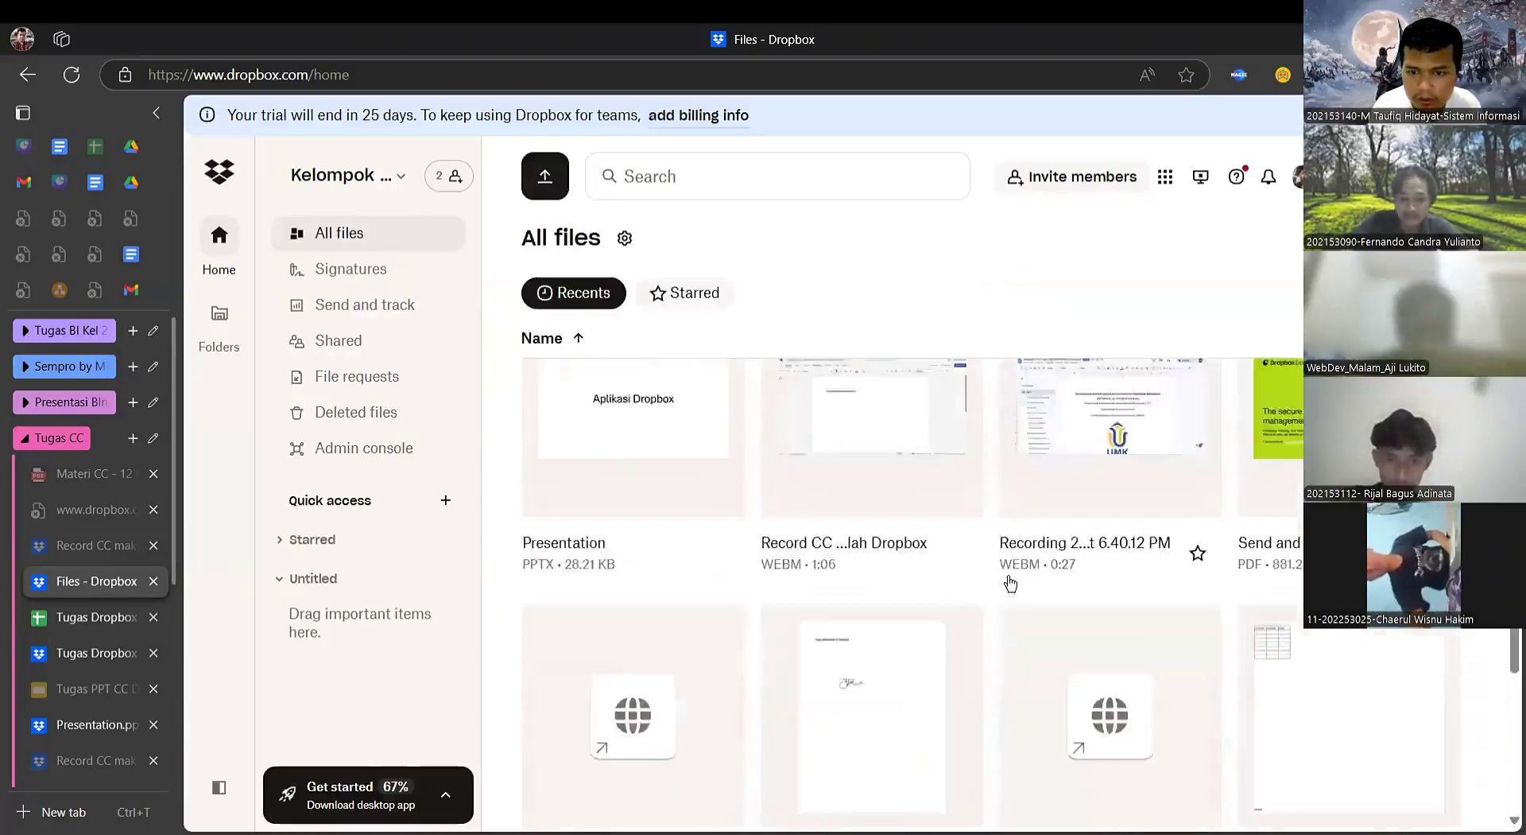
scroll(1011, 584, down, 4)
scroll(669, 405, up, 8)
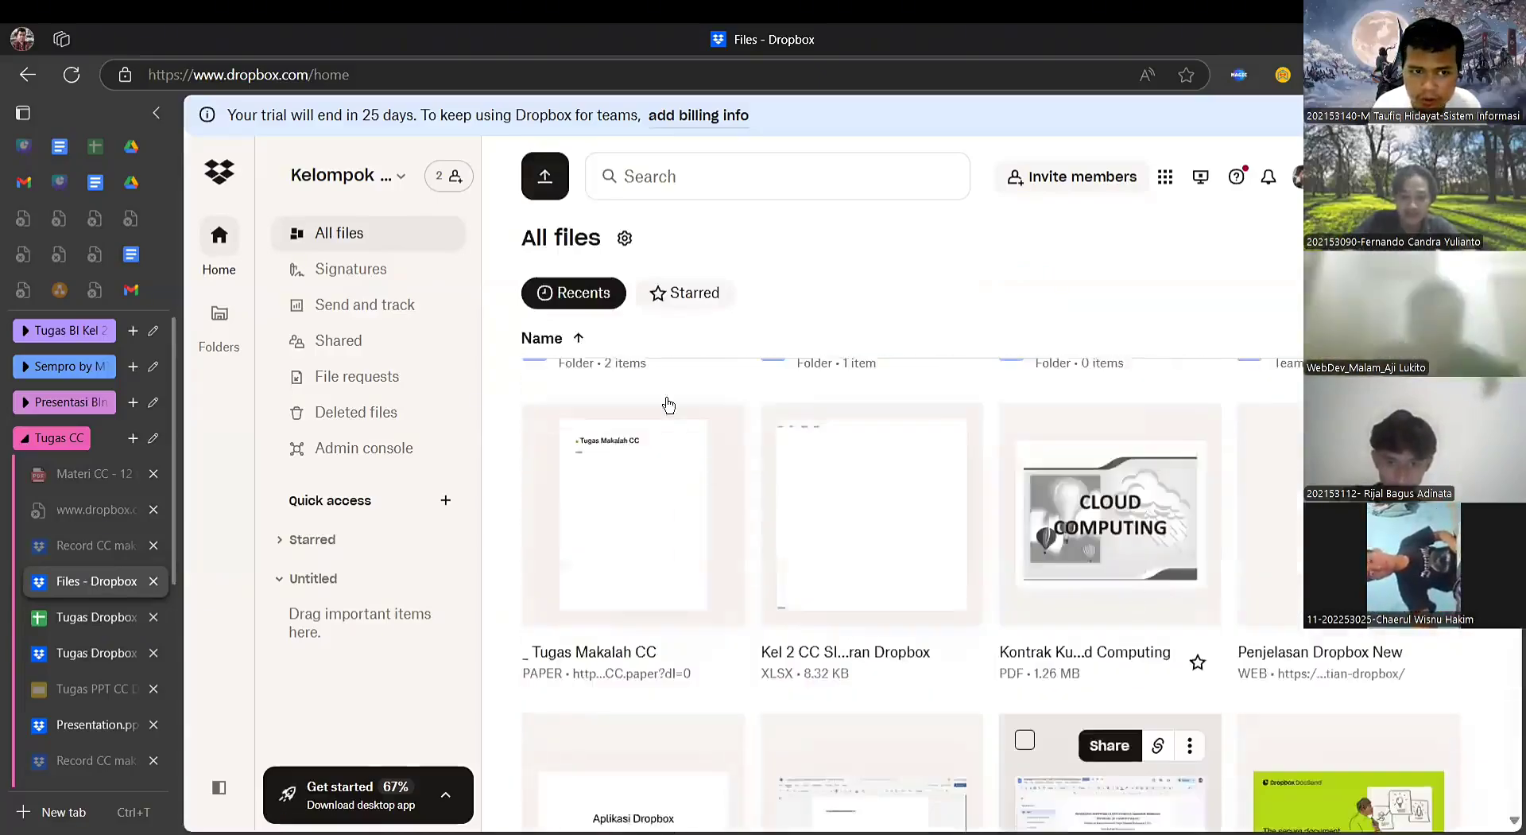
- Look over the Signatures page and the Send and track page with its viewer list
scroll(669, 406, up, 2)
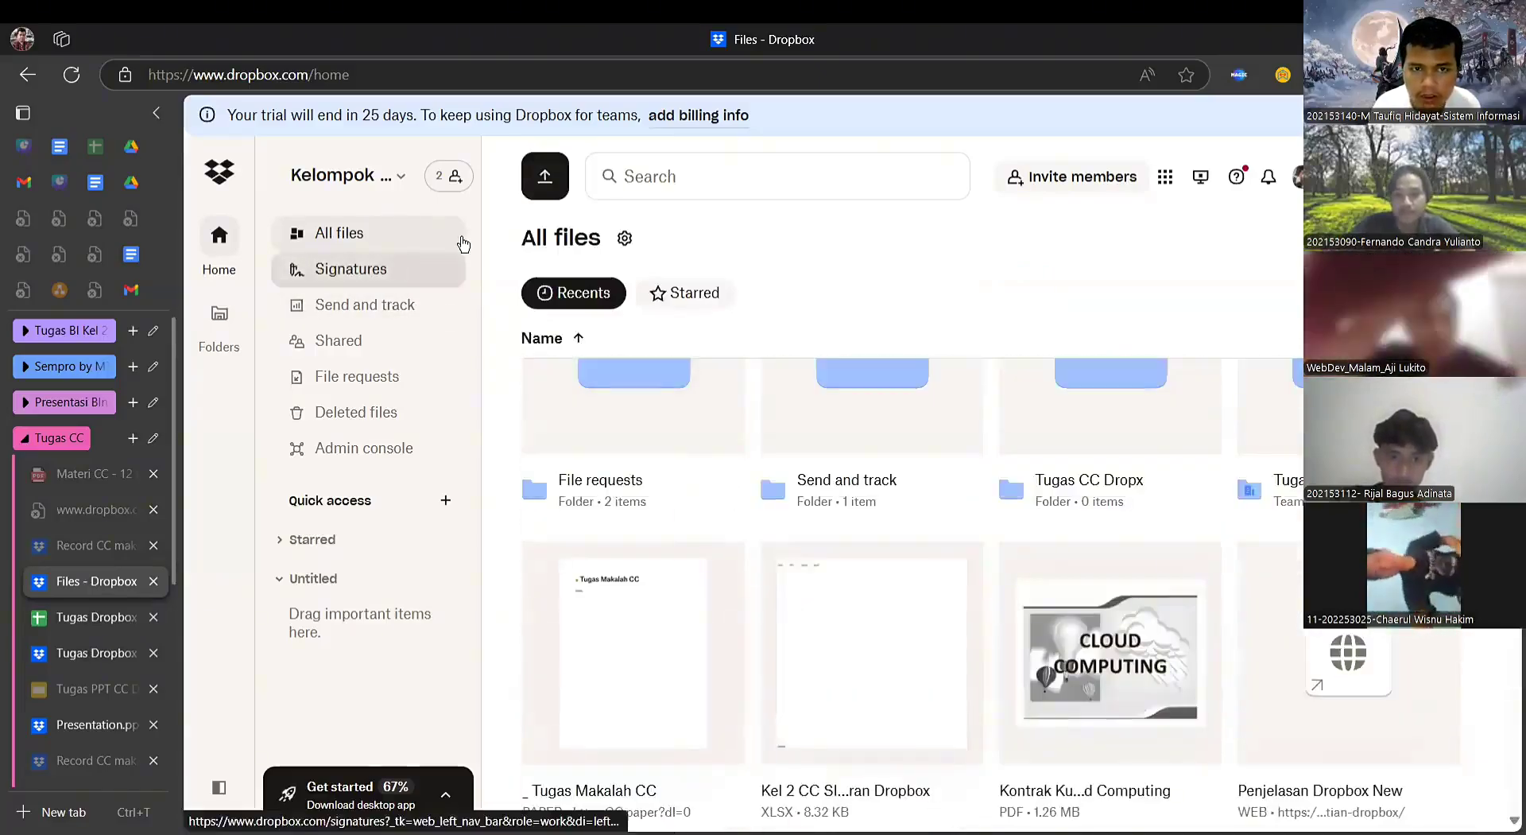
click(429, 270)
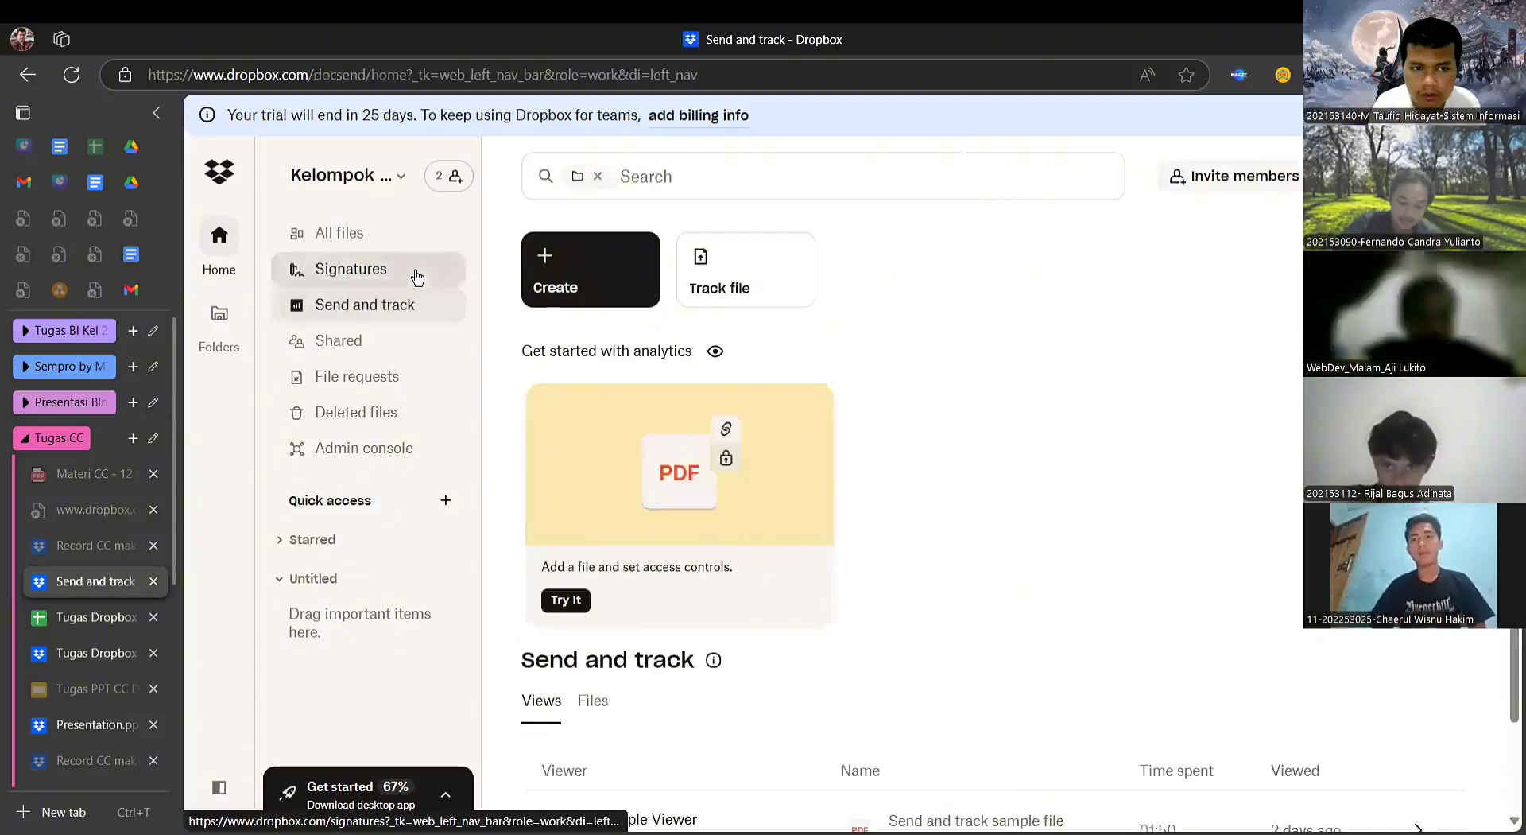
click(415, 276)
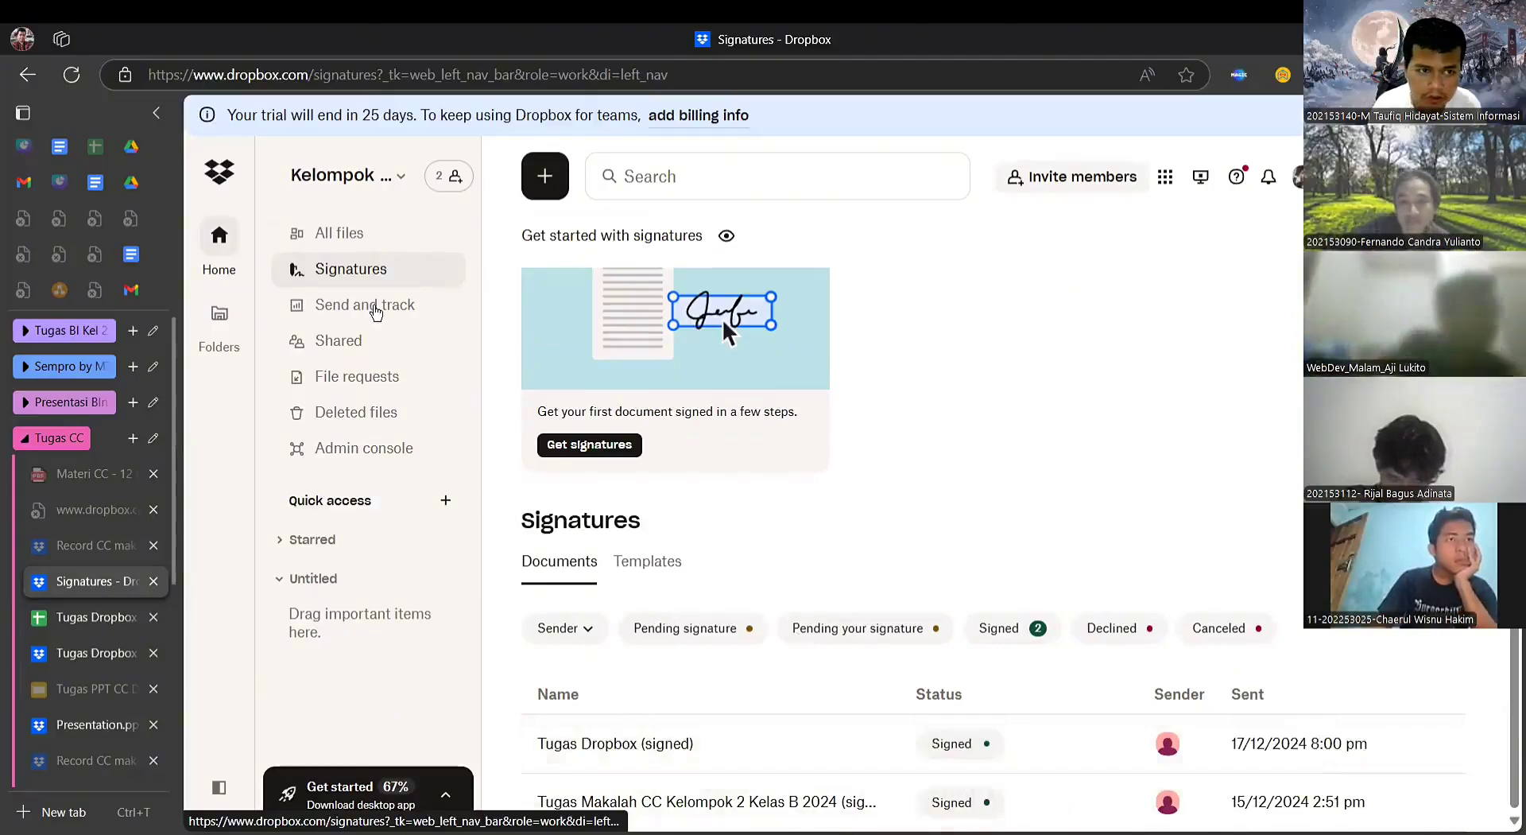
click(376, 309)
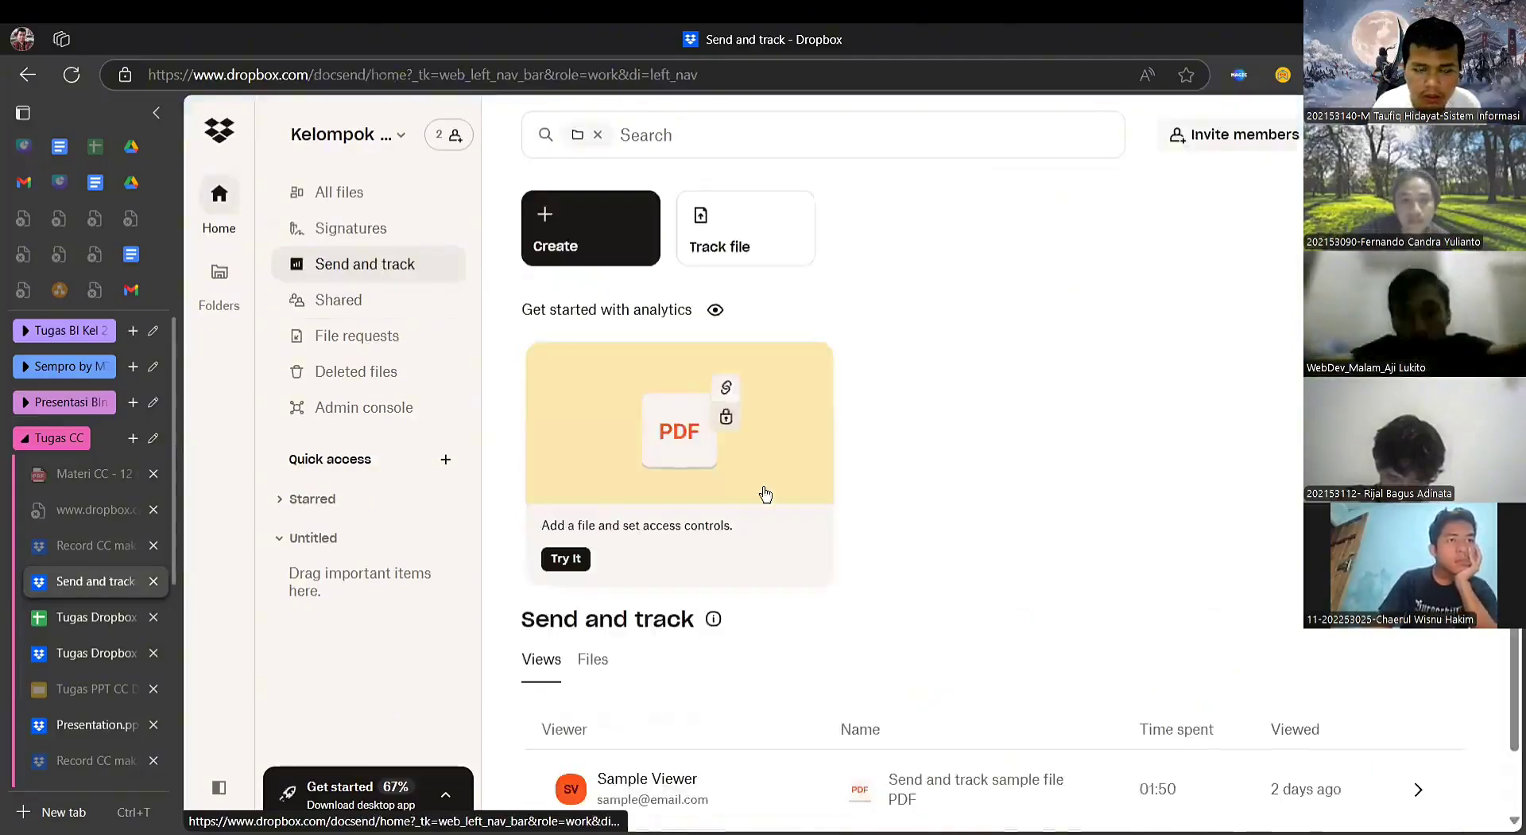
scroll(1034, 557, down, 1)
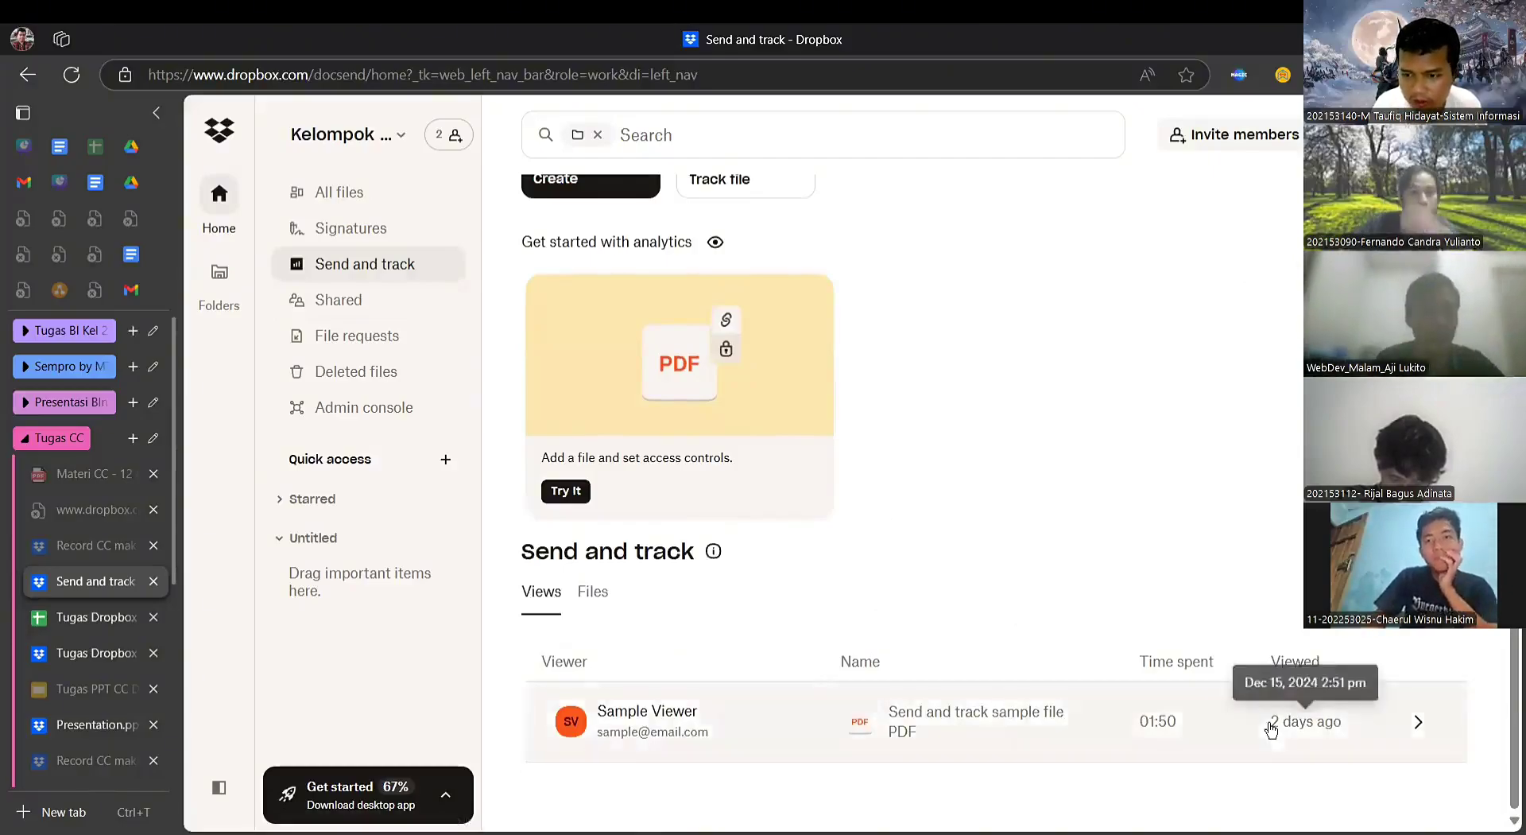
mouse_move(1296, 729)
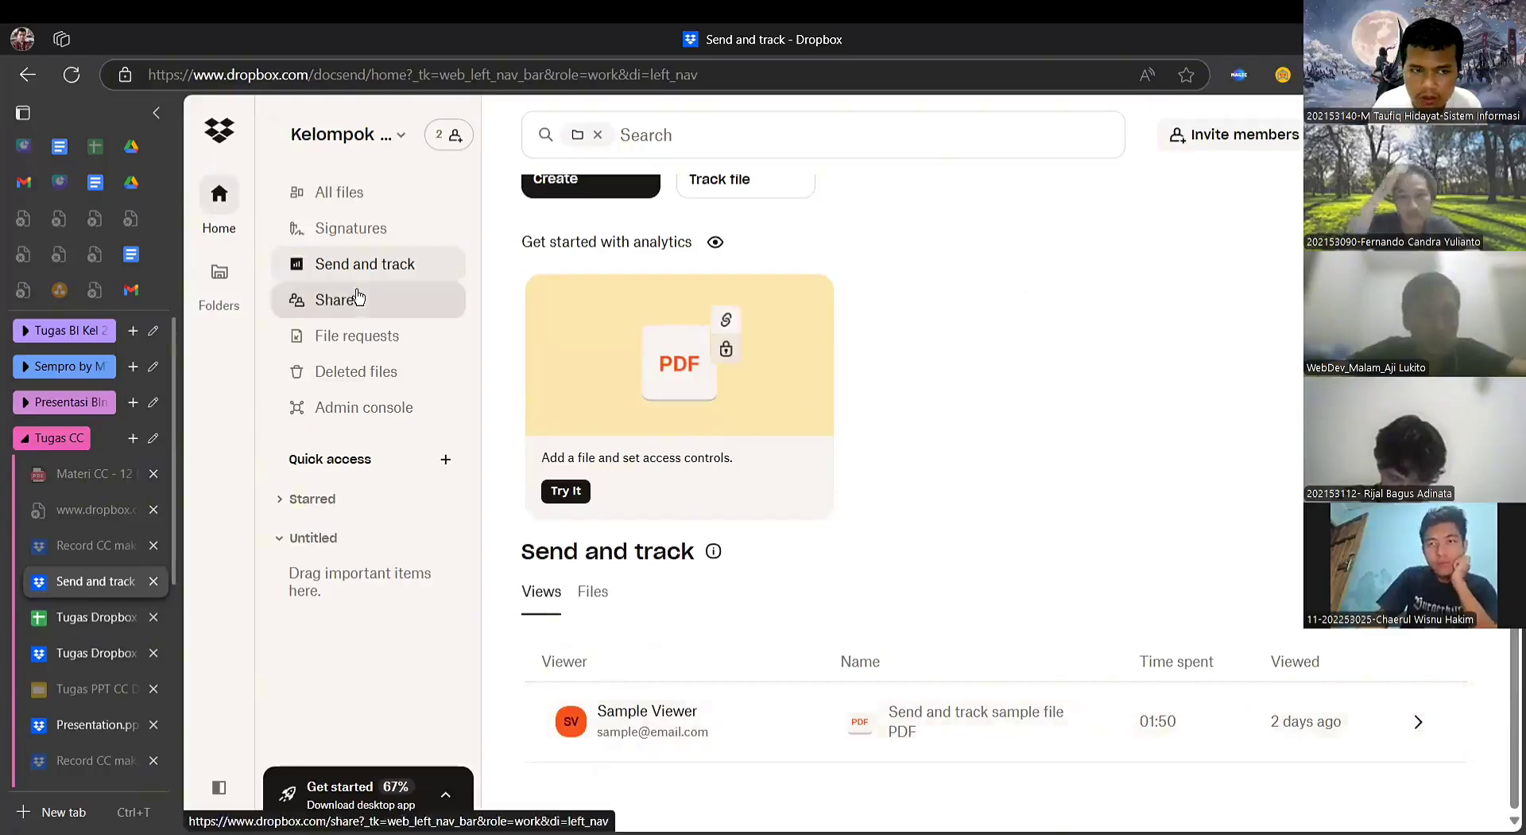
- View the Shared, File requests and Deleted files pages in turn
click(356, 298)
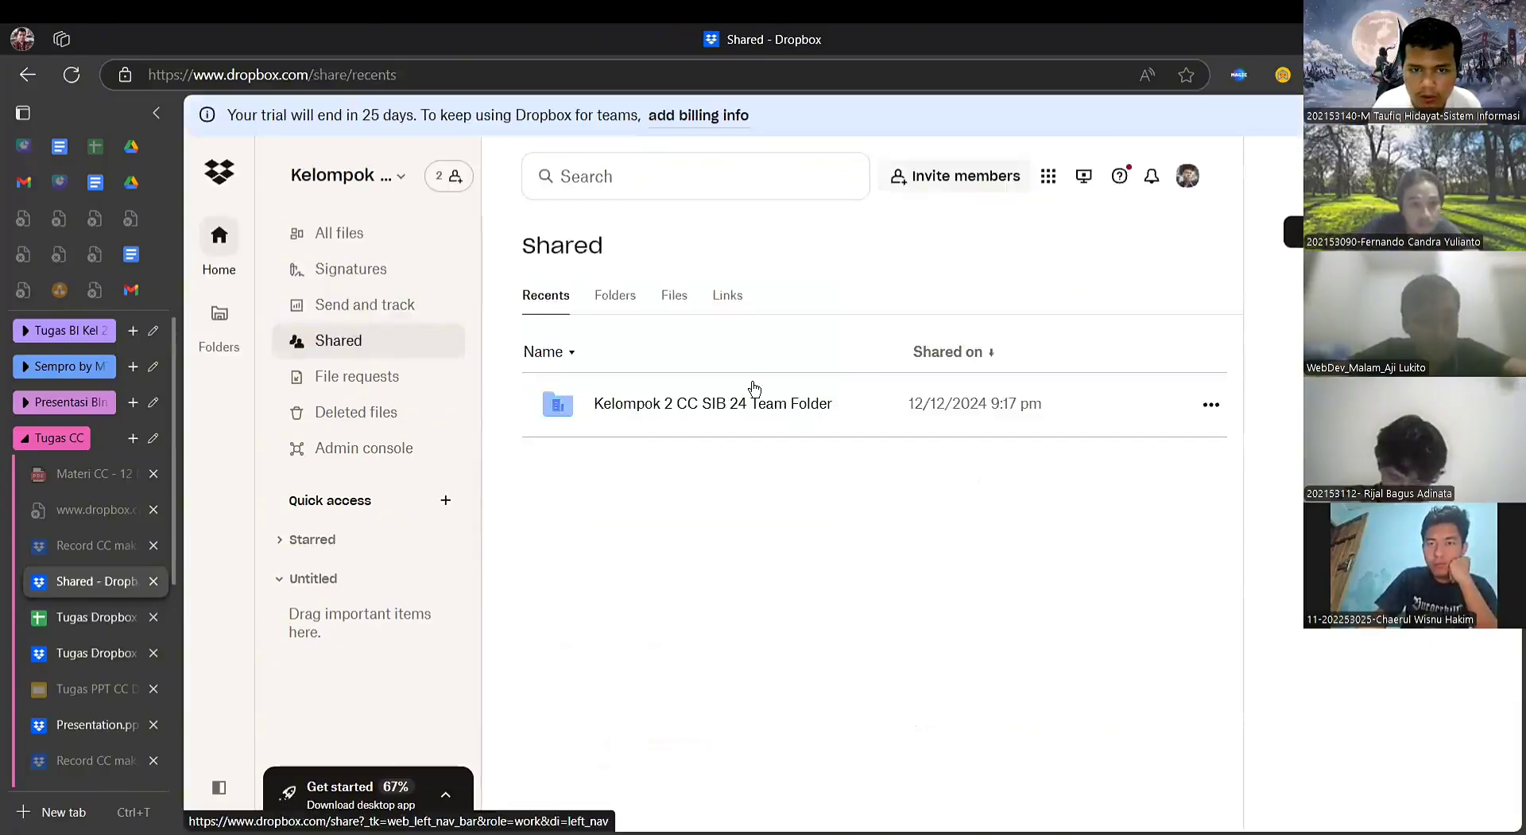
click(376, 378)
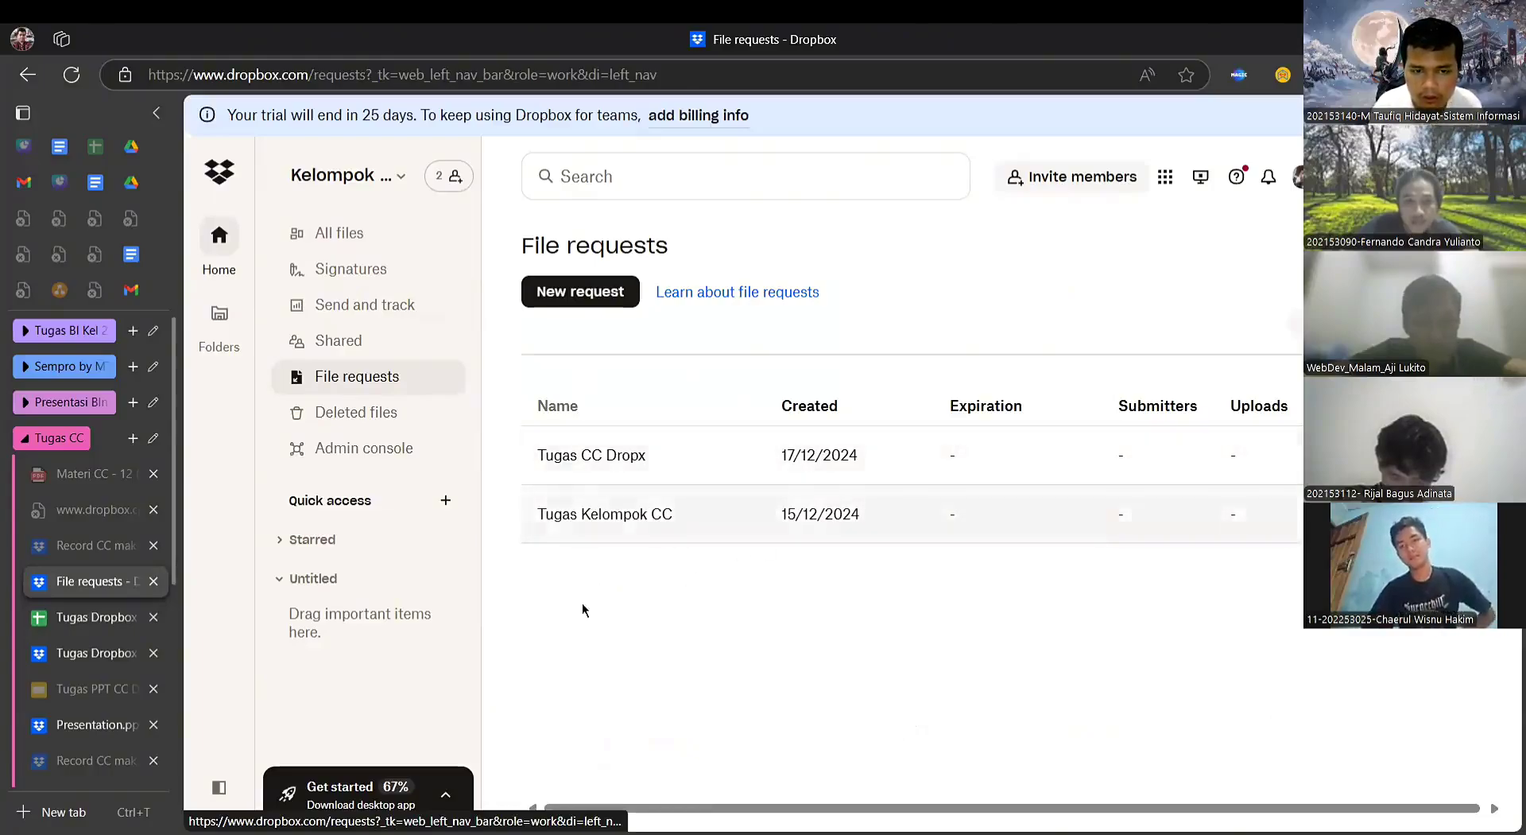
click(387, 415)
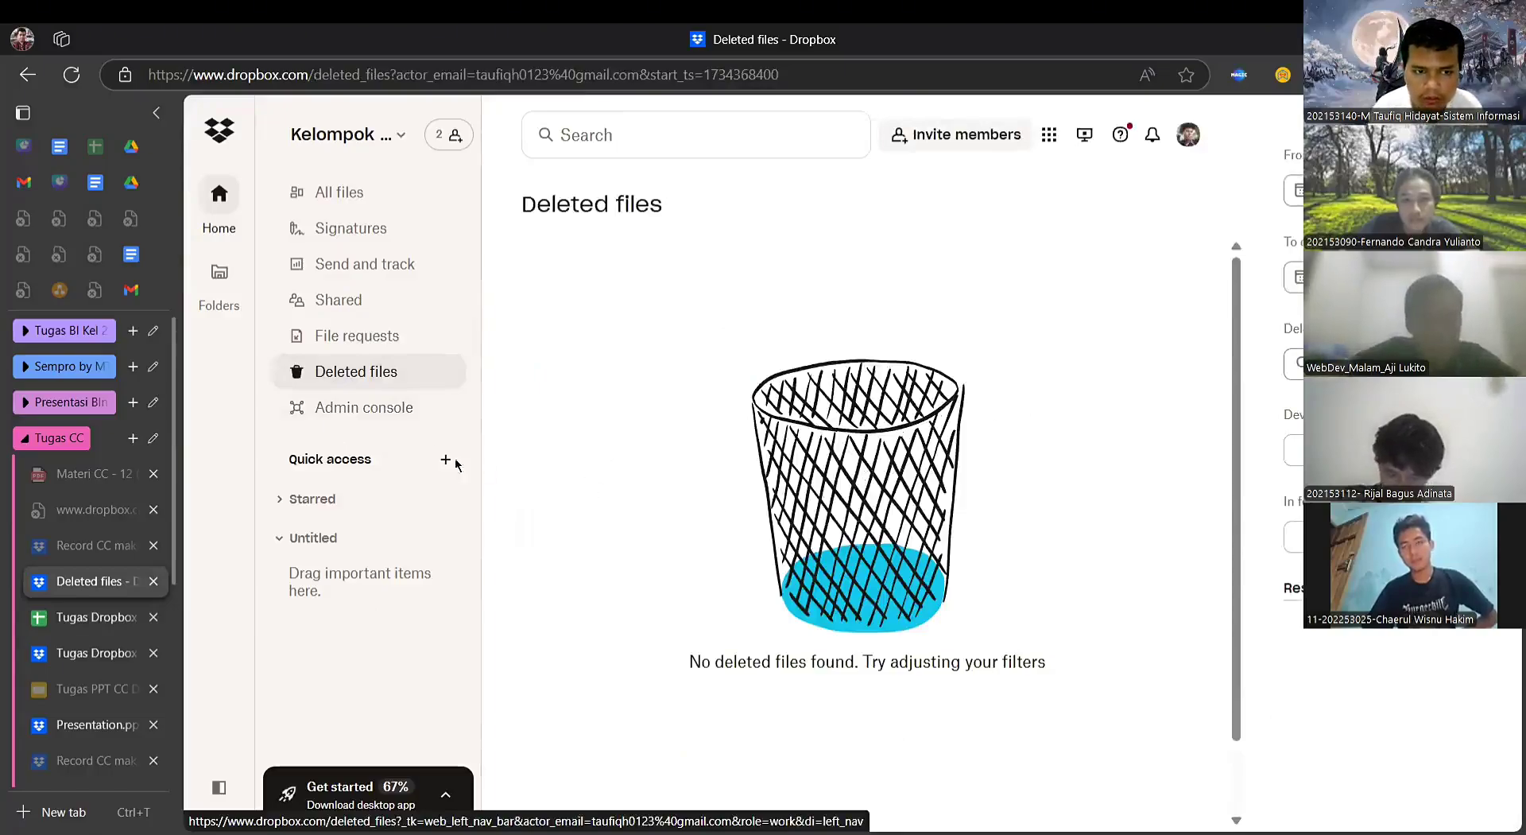
- Open the Admin console and examine its dashboard, from team usage down to team security and billing
click(394, 412)
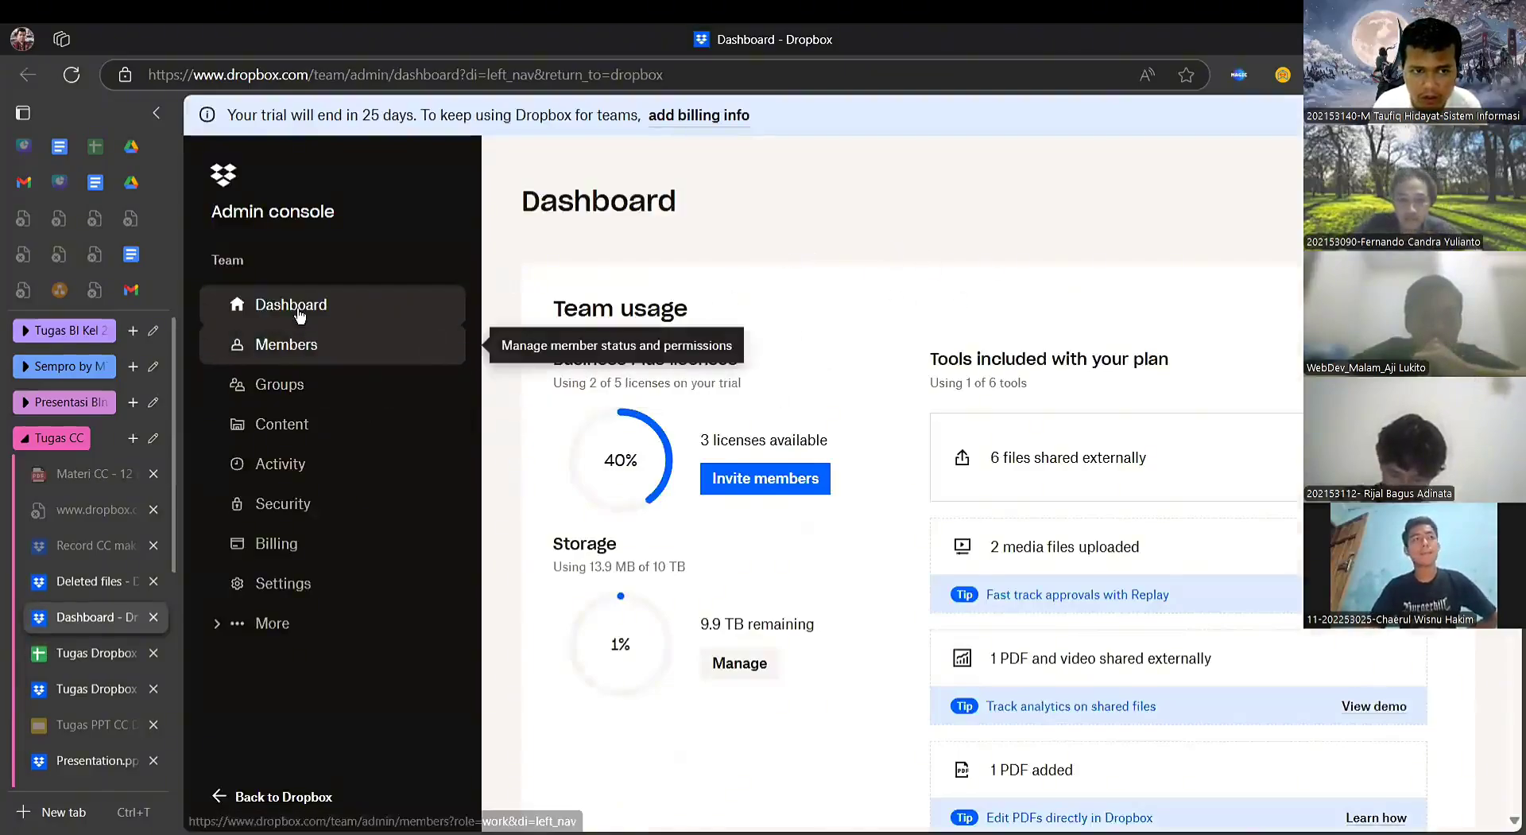
scroll(890, 573, down, 10)
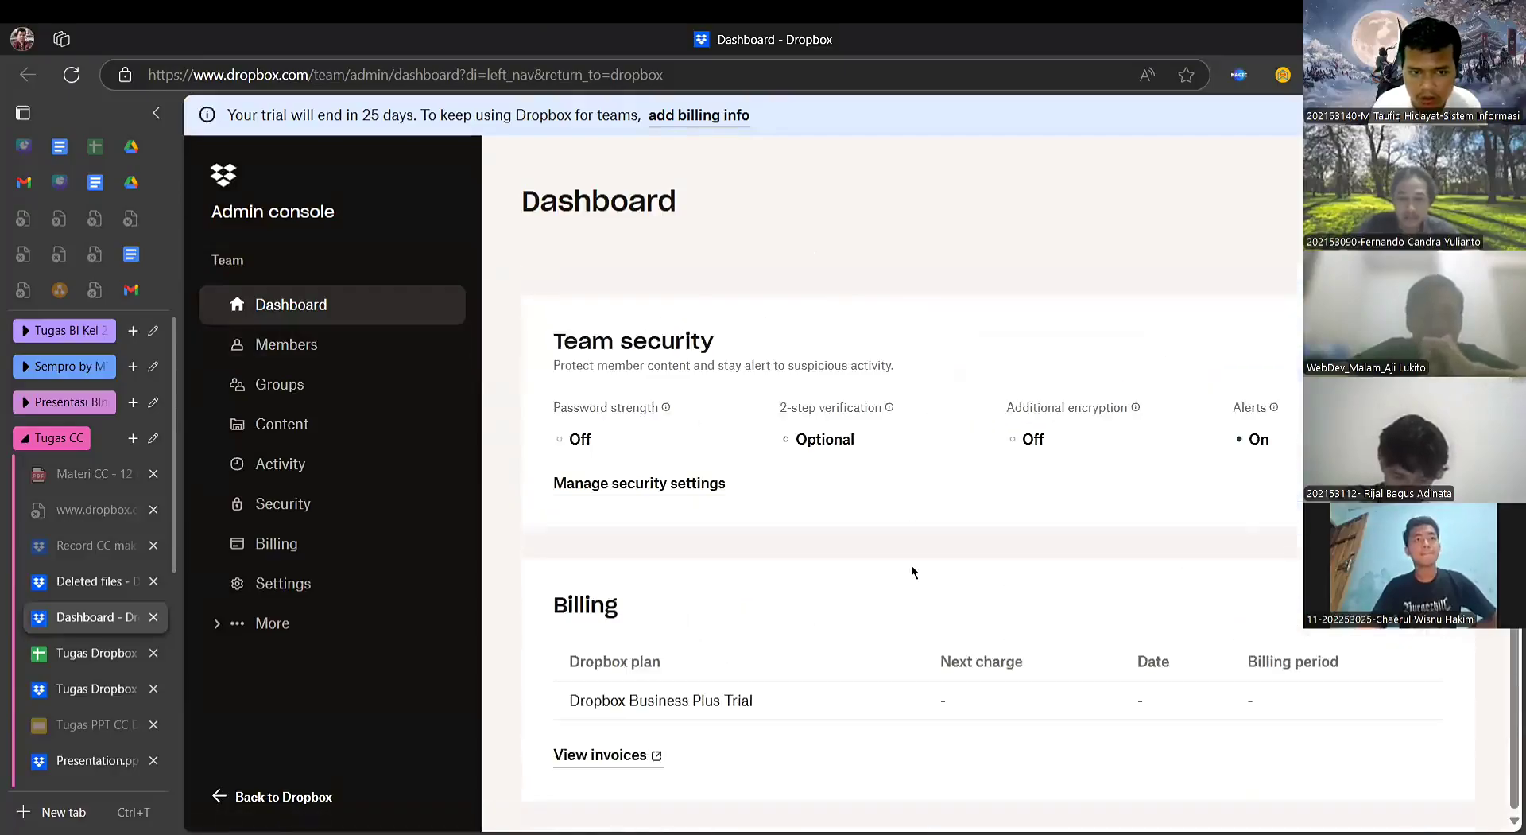
scroll(911, 564, up, 5)
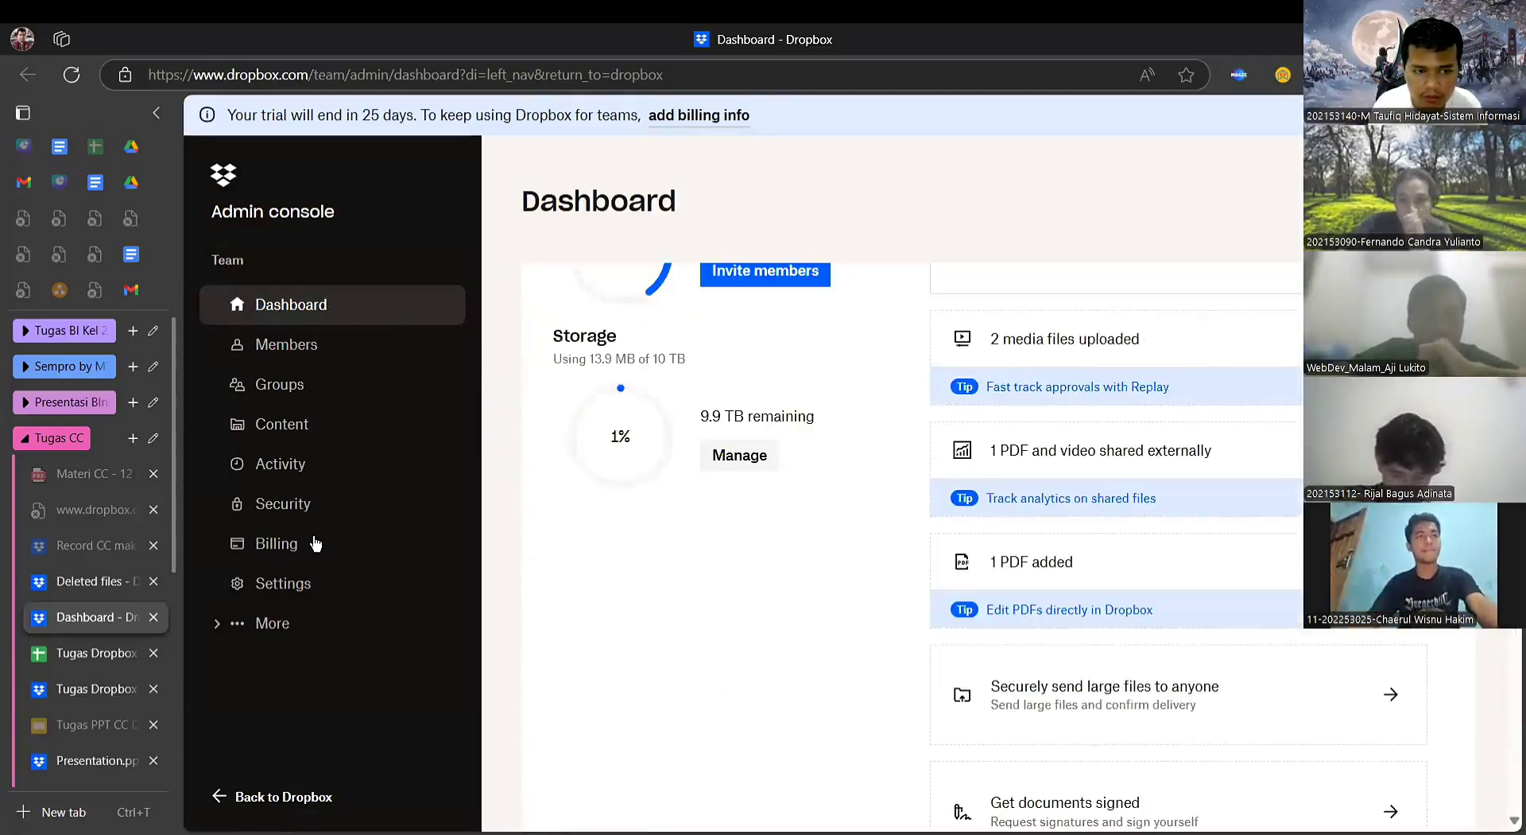
- Review the Billing page of the Admin console, covering the plan, licenses, payment method and usage
click(350, 543)
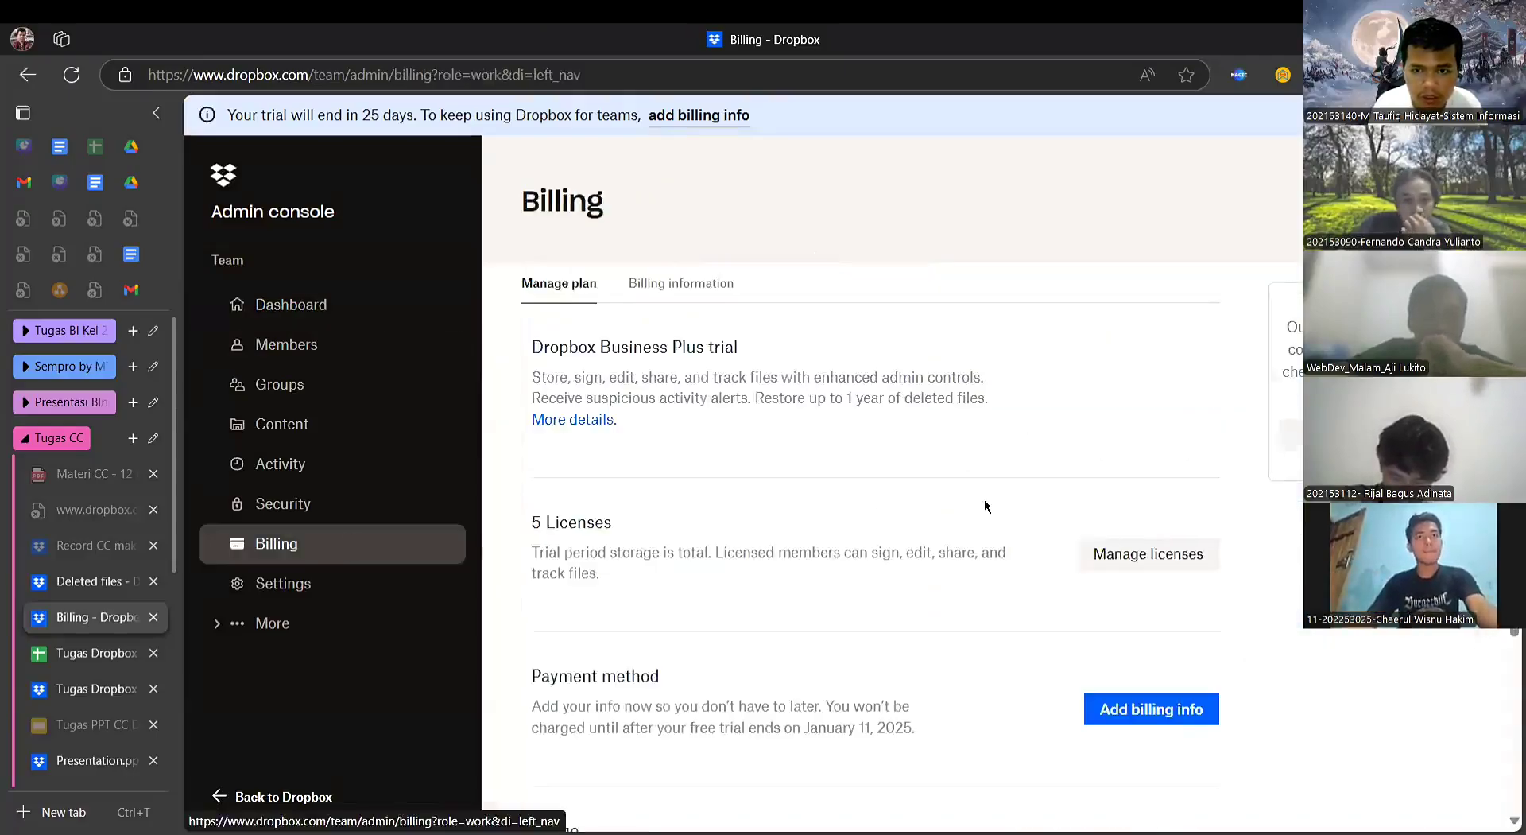
scroll(986, 502, down, 1)
scroll(986, 503, up, 1)
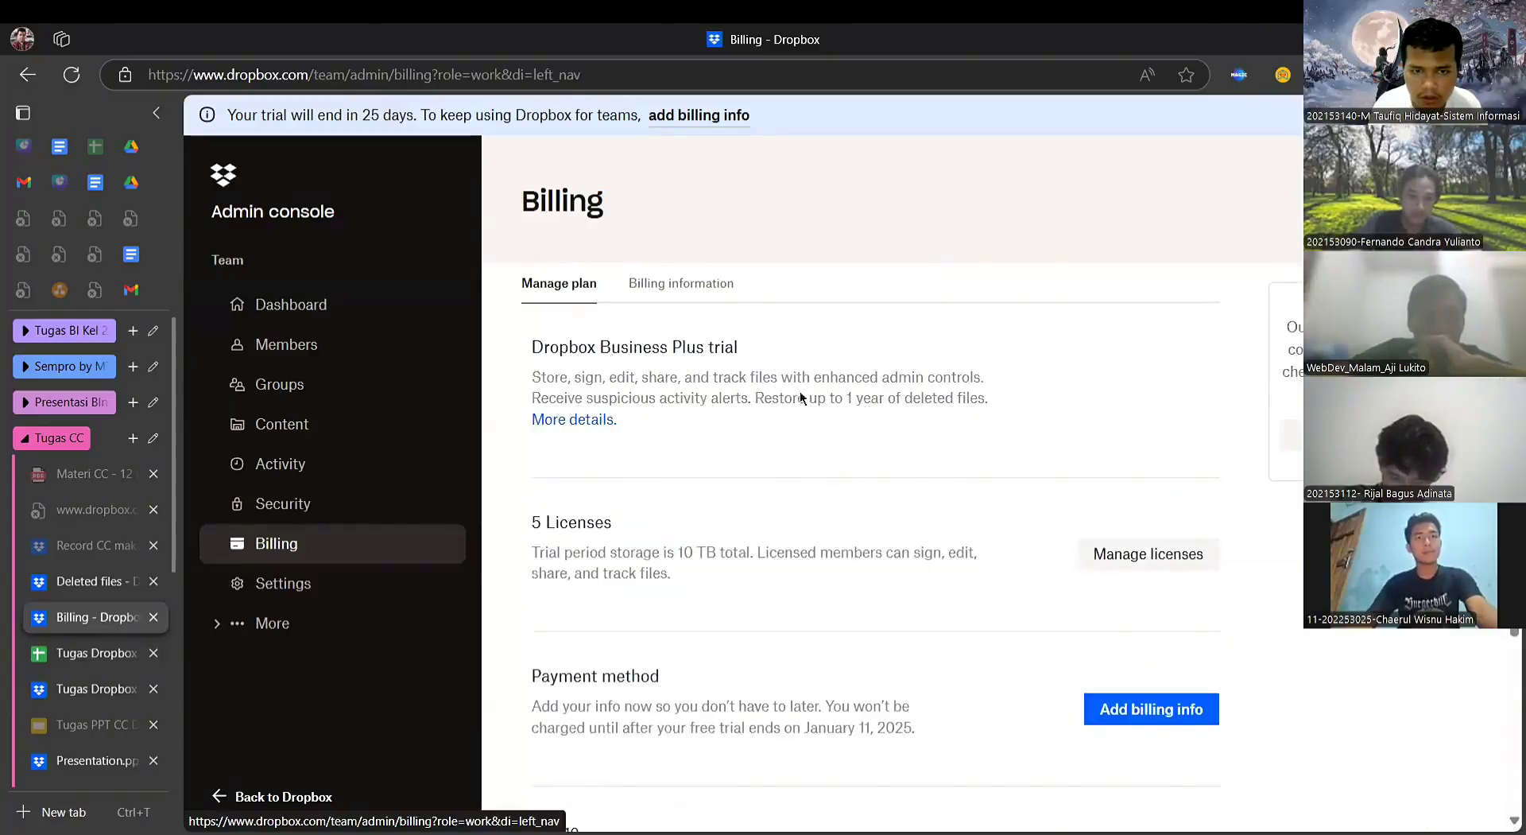
scroll(1005, 583, down, 3)
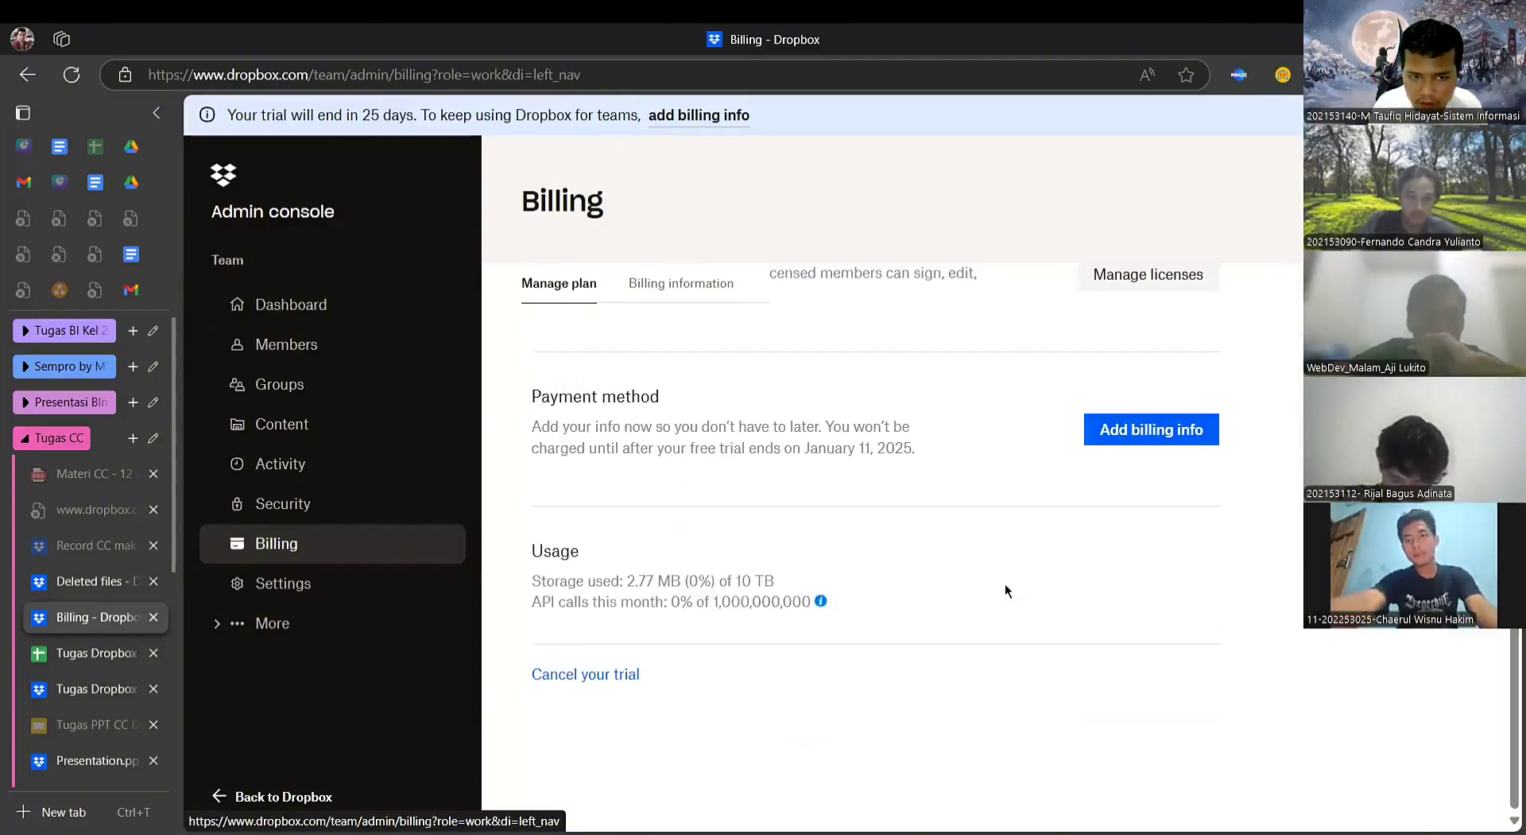
scroll(1005, 585, down, 1)
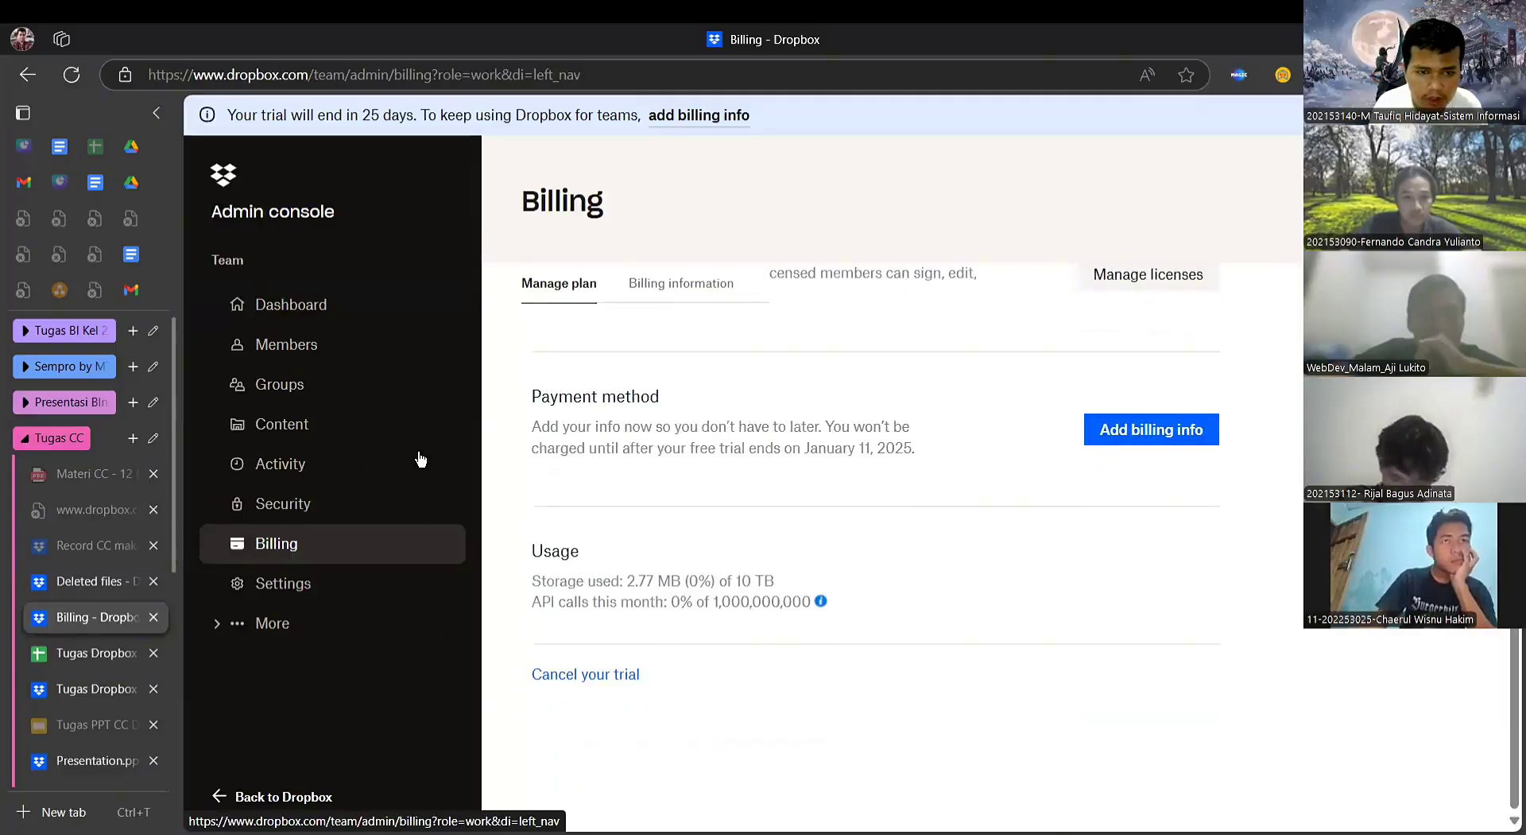
- View the Admin console's Settings page, return to the Deleted files page and look through the other open browser pages
click(318, 594)
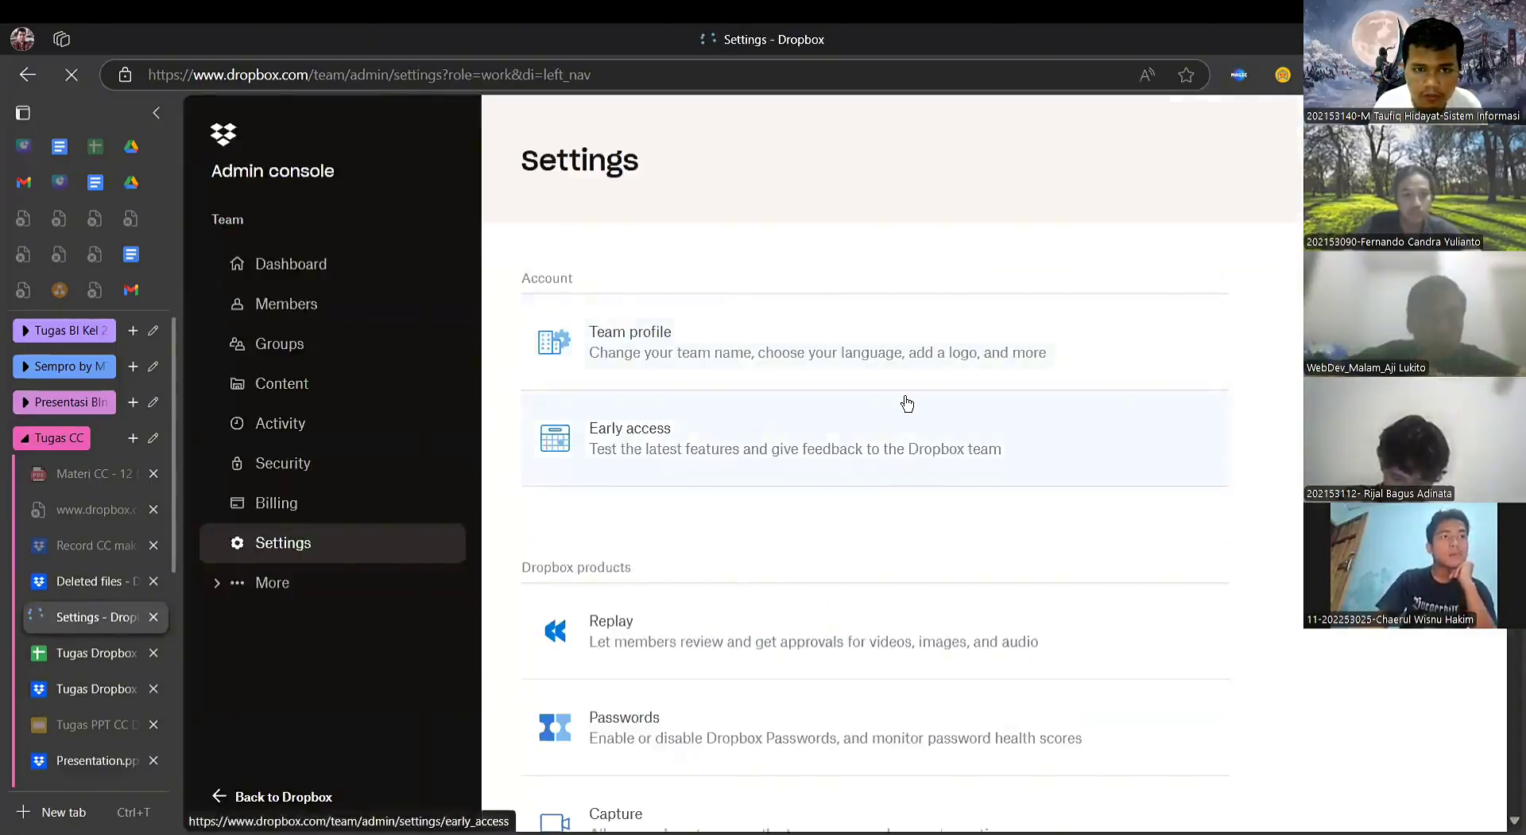
click(102, 587)
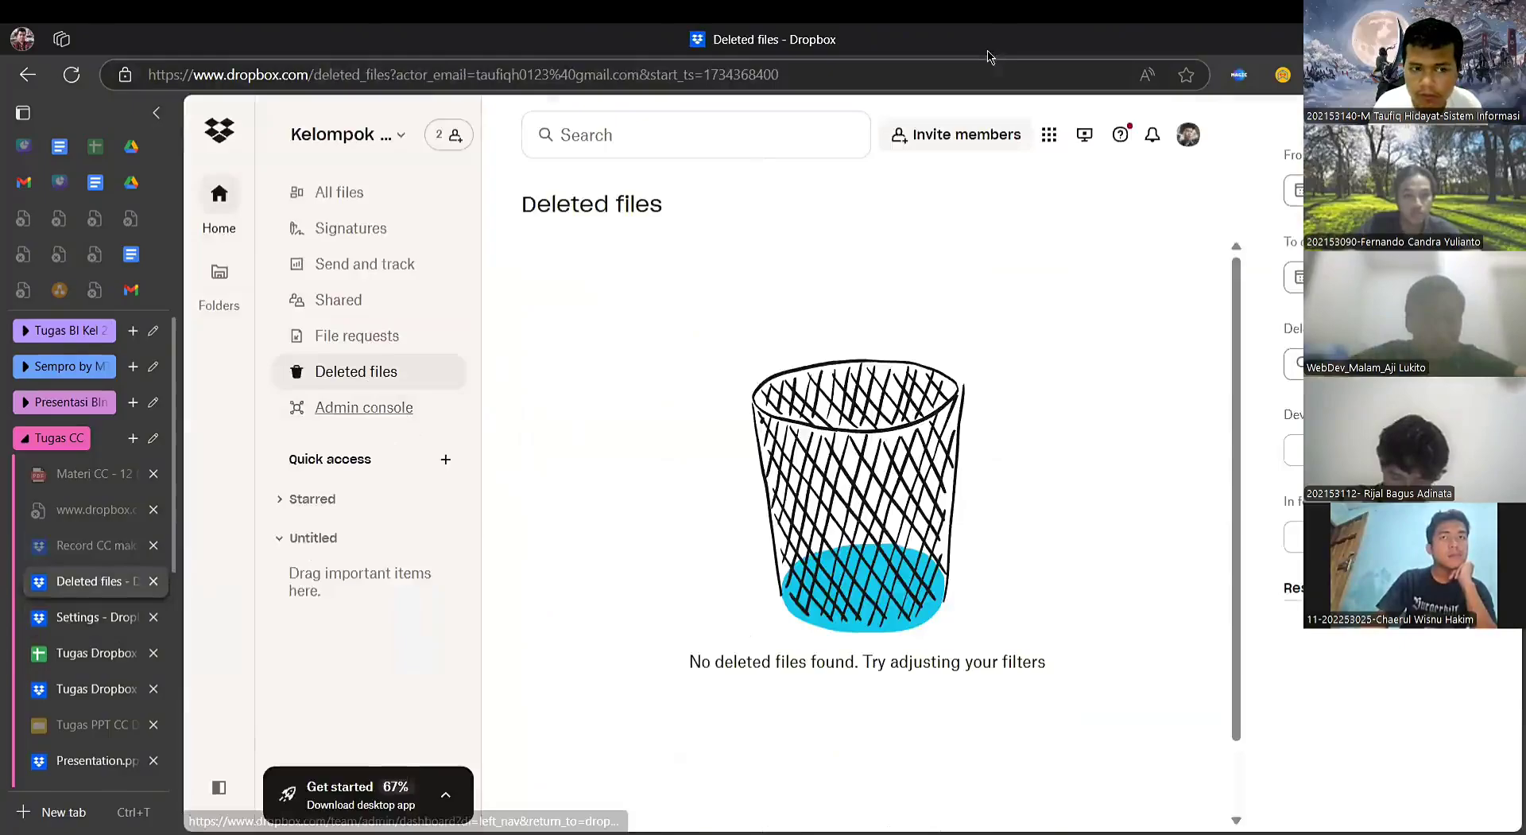
scroll(101, 636, down, 5)
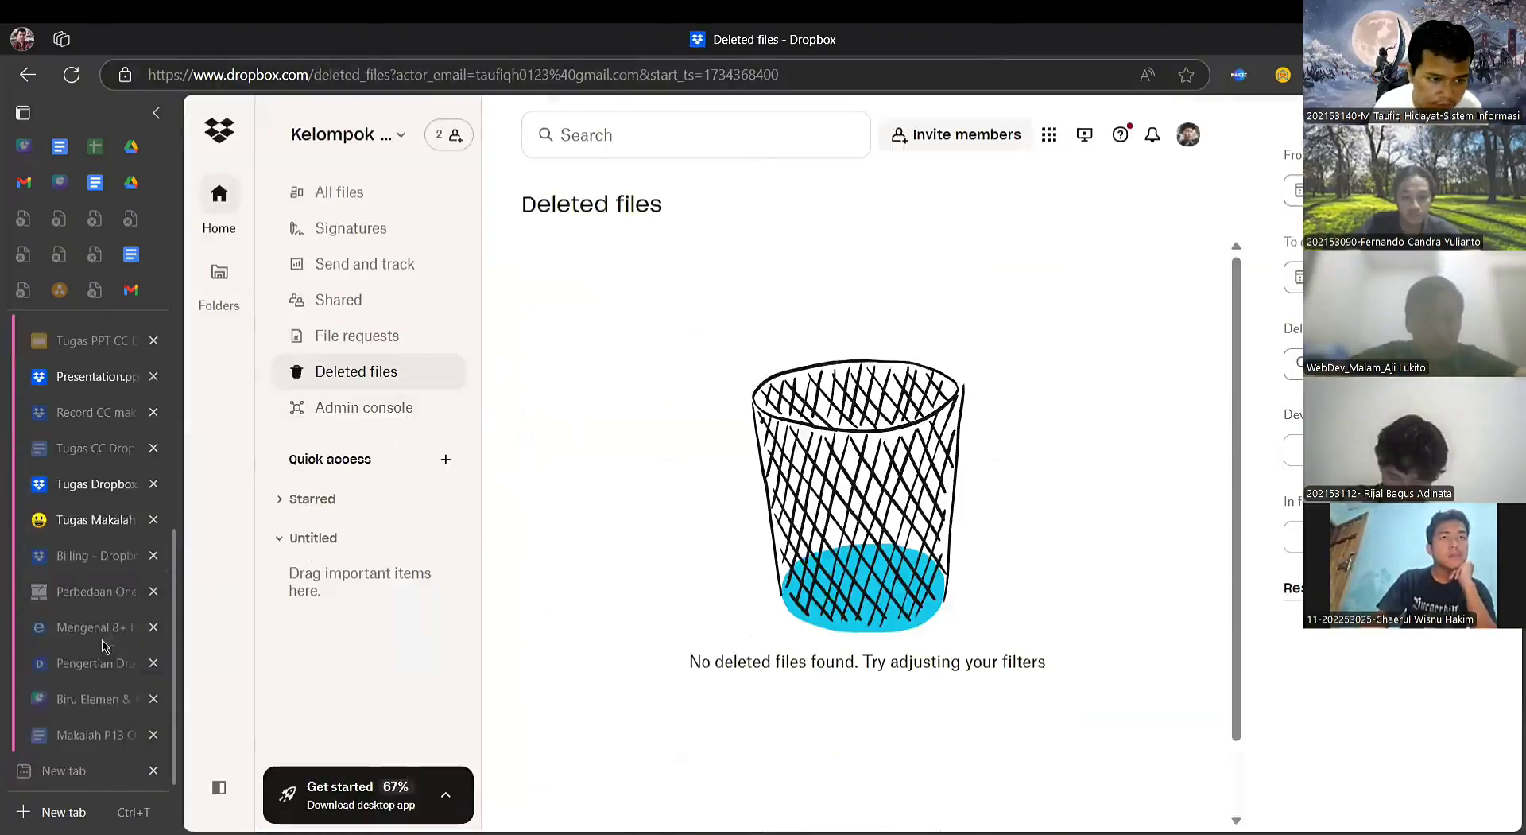